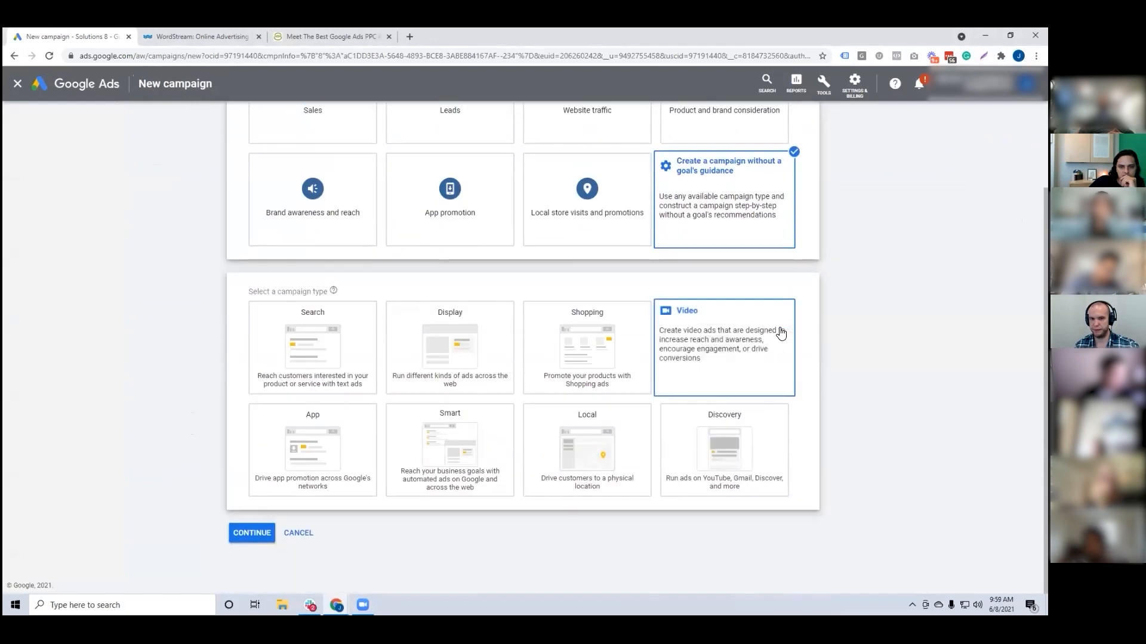
Choose Search as the campaign type and continue to the campaign settings.
click(320, 366)
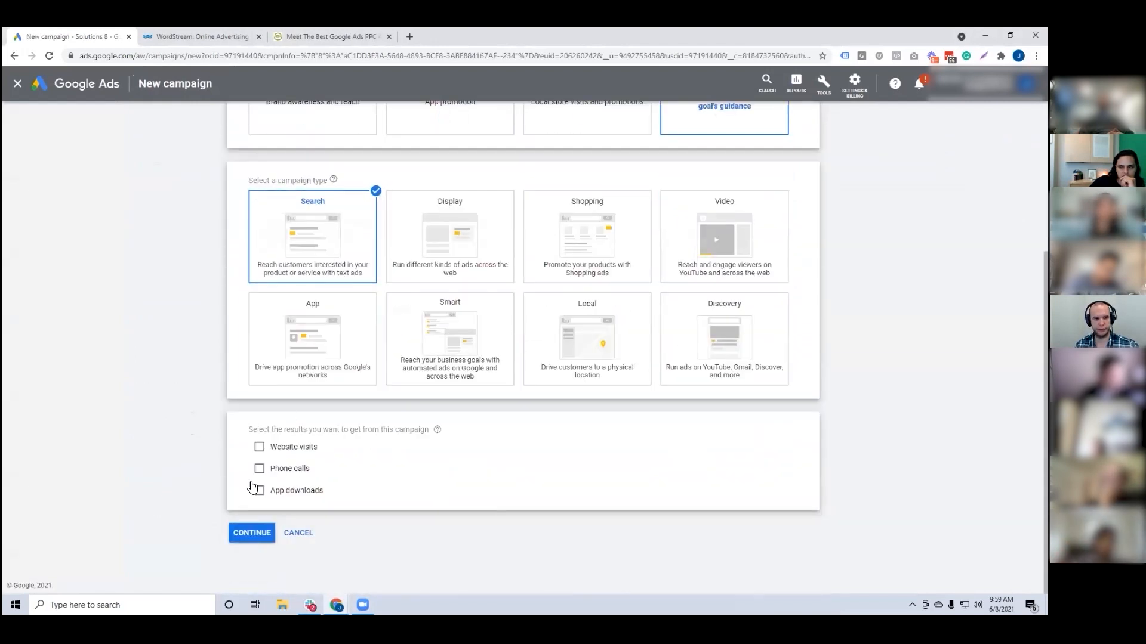
click(265, 533)
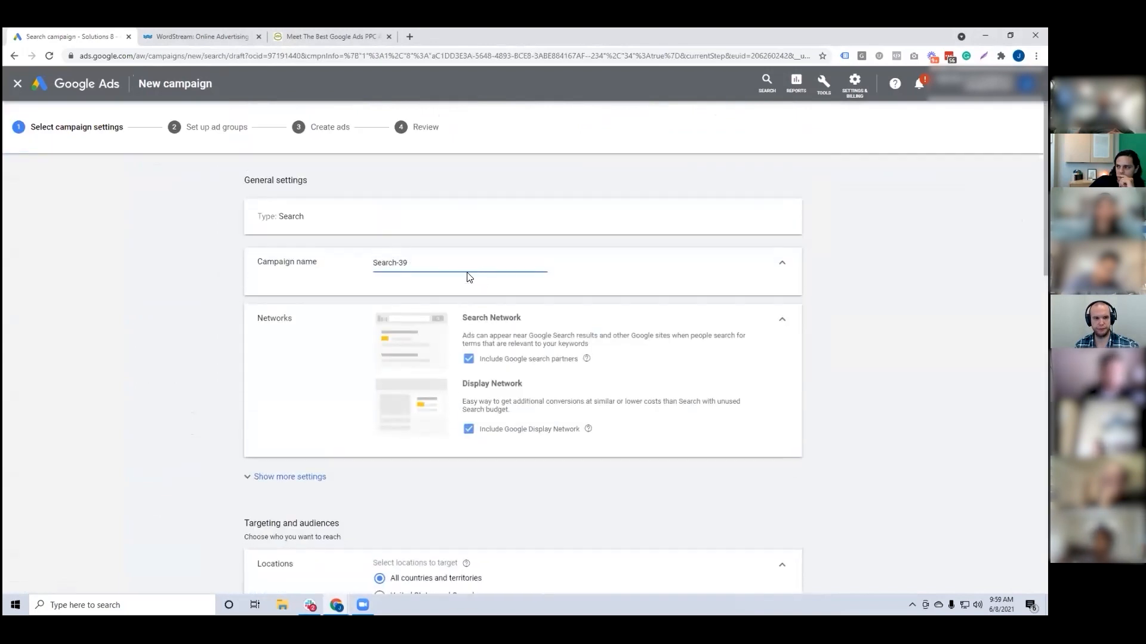
Name the campaign Dynamic Search Ad and exclude the Google Display Network.
drag(403, 263, 292, 258)
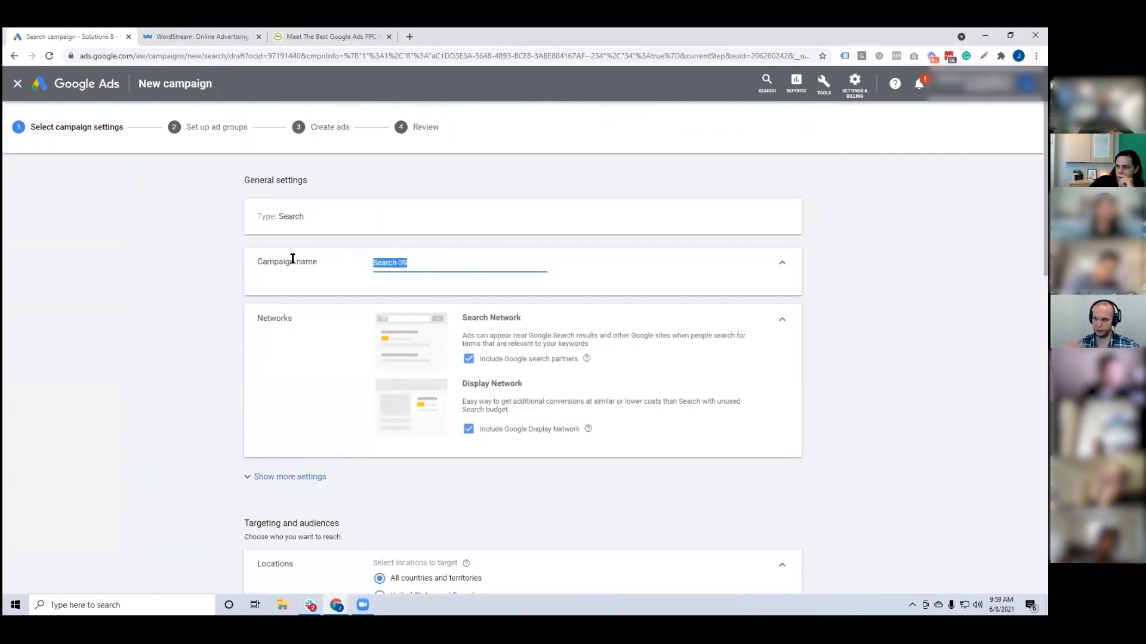
text(DS)
key(BackSpace)
text(ynamic Search Ad)
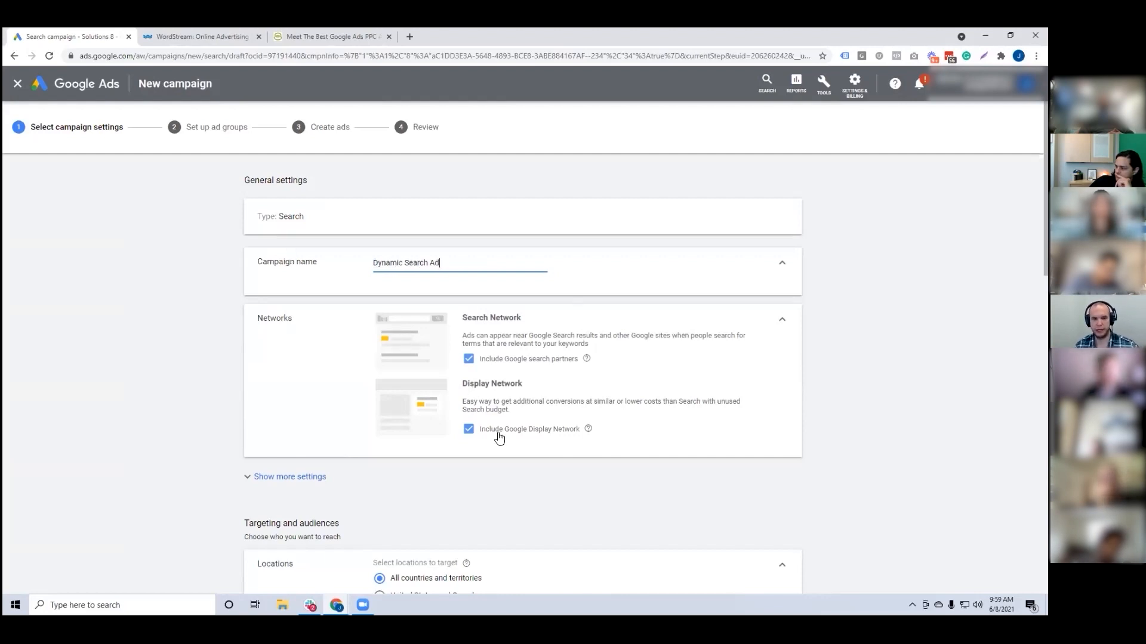
click(468, 429)
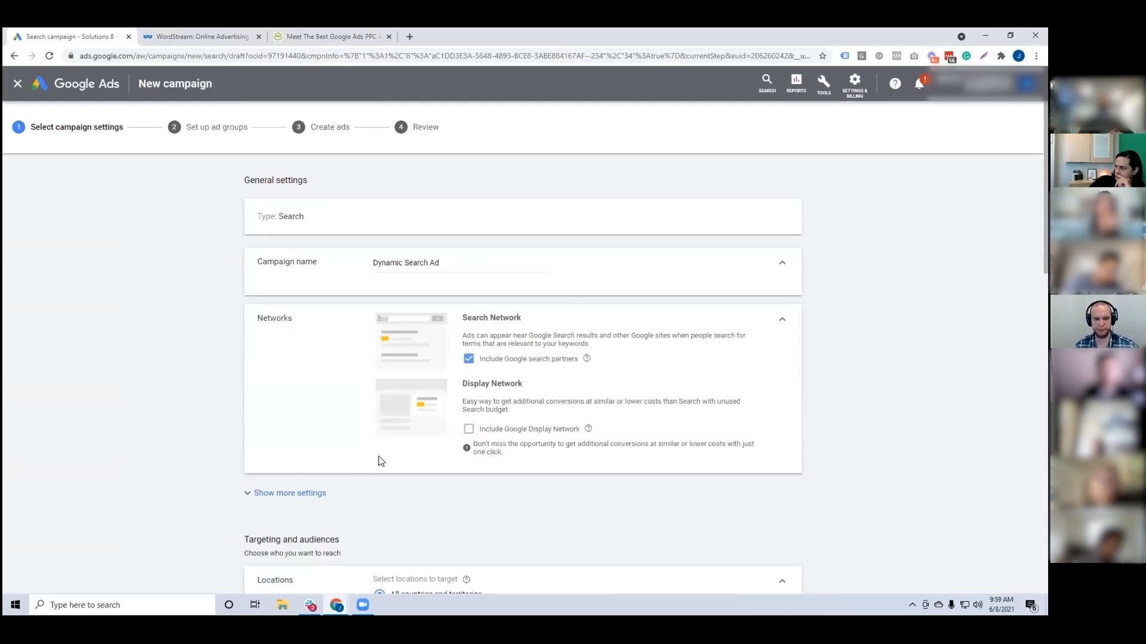
click(317, 493)
scroll(452, 425, down, 4)
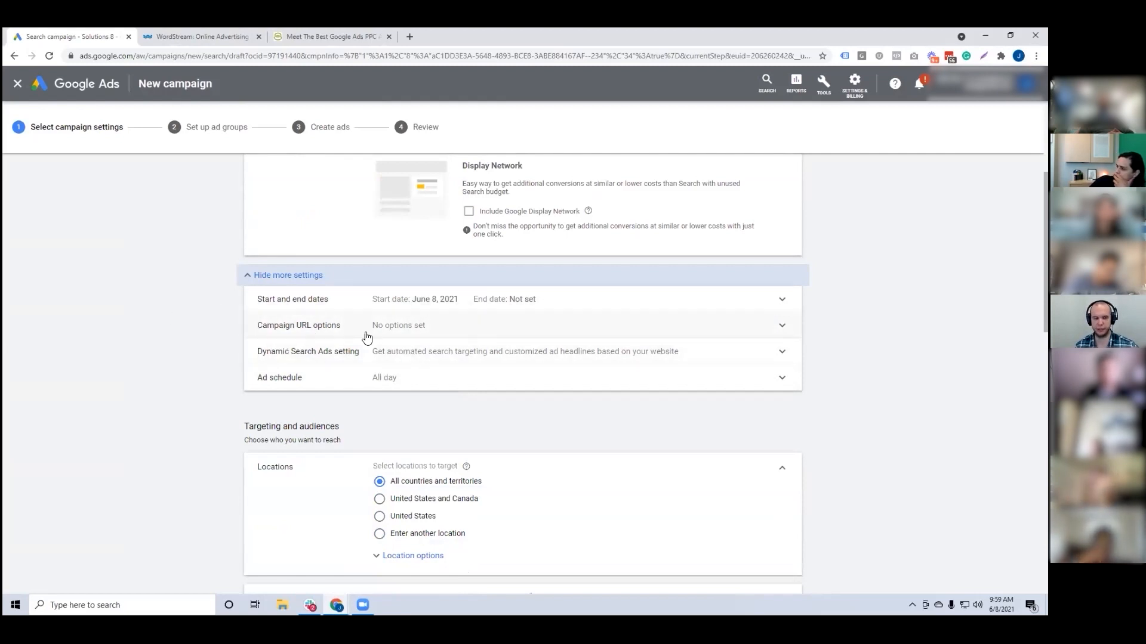
click(494, 353)
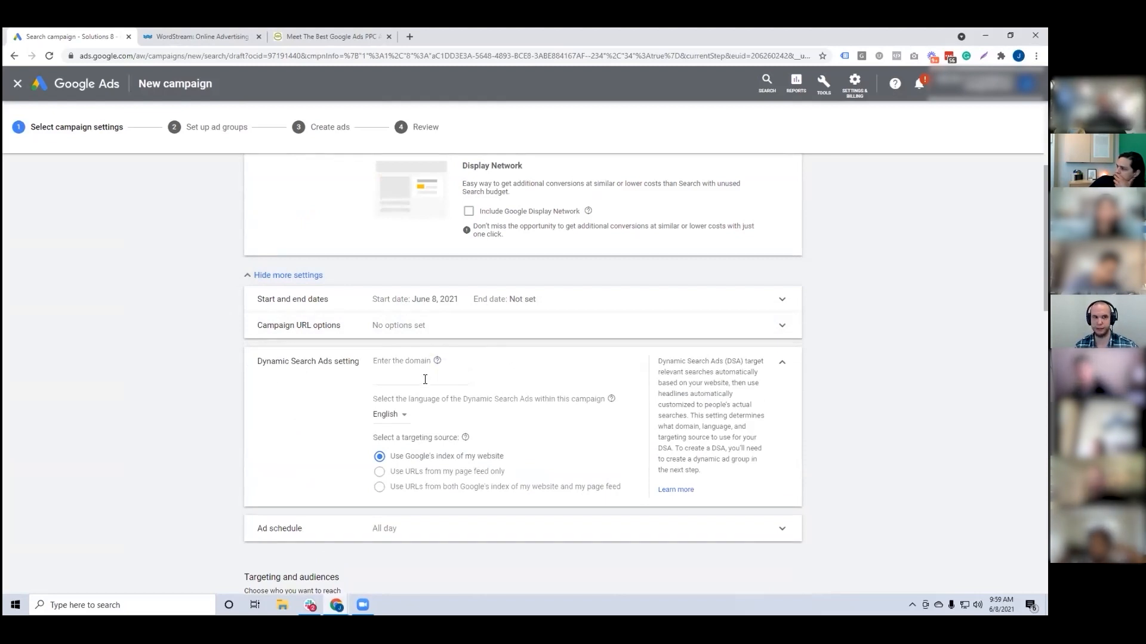
click(307, 36)
click(84, 56)
key(ctrl+c)
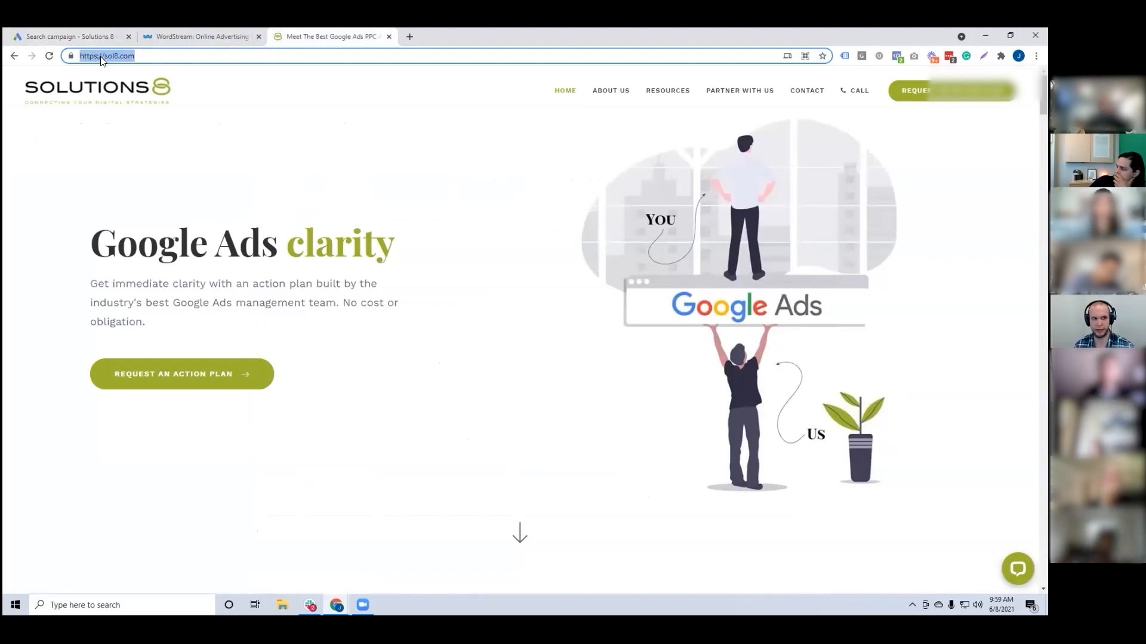
click(21, 35)
click(408, 377)
key(ctrl+v)
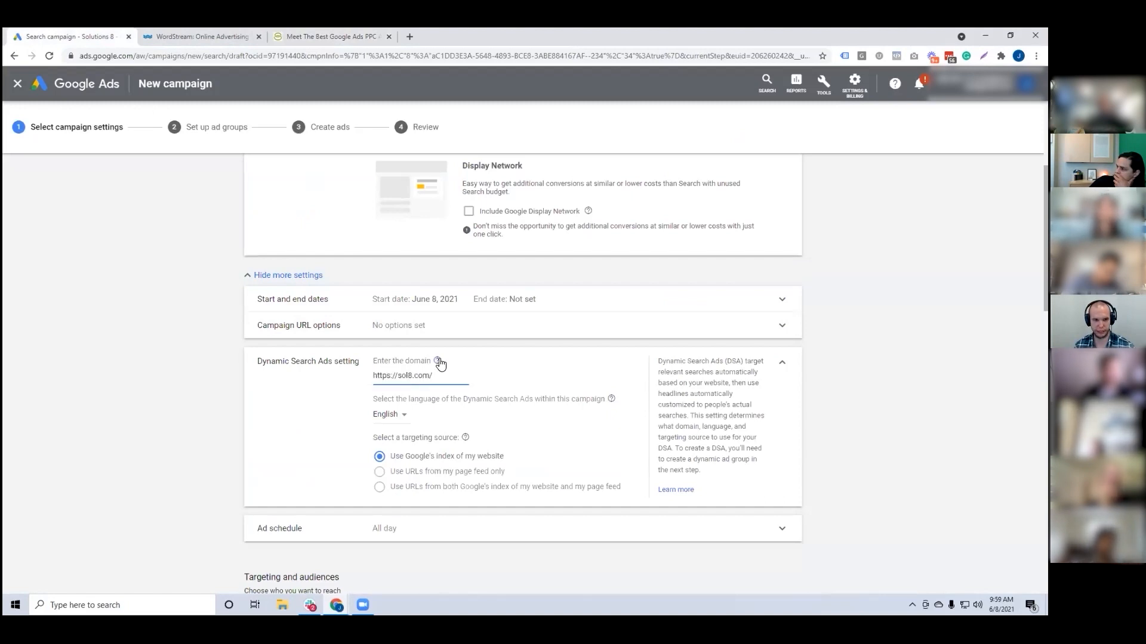
Examine the help for the domain, the entered address's prefix and the targeting source options in the Dynamic Search Ads setting.
mouse_move(439, 361)
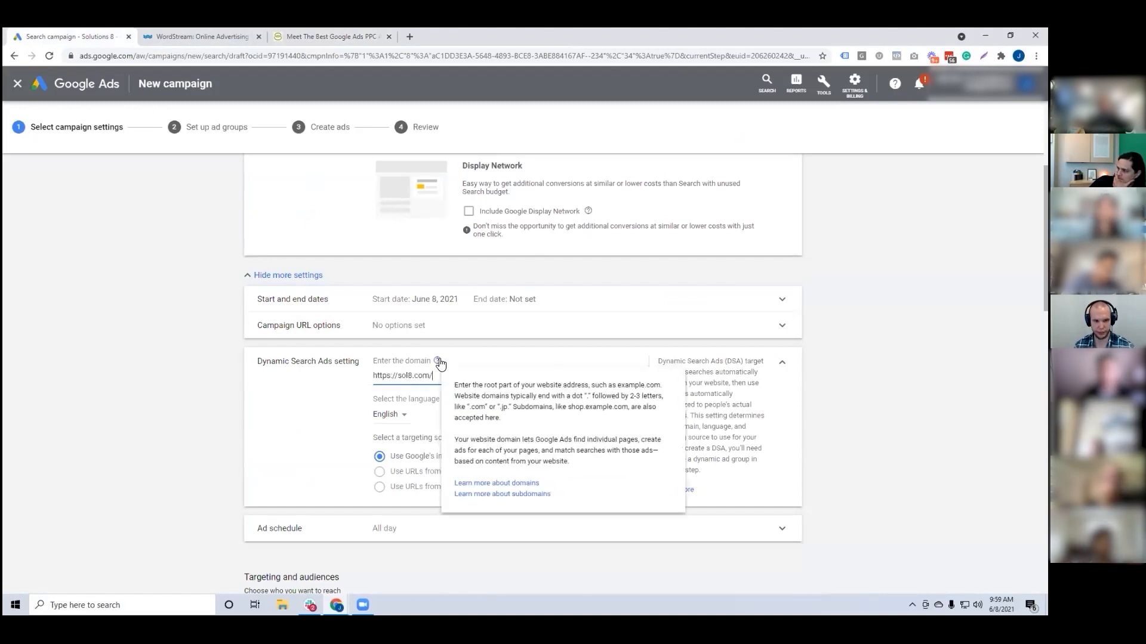
click(491, 361)
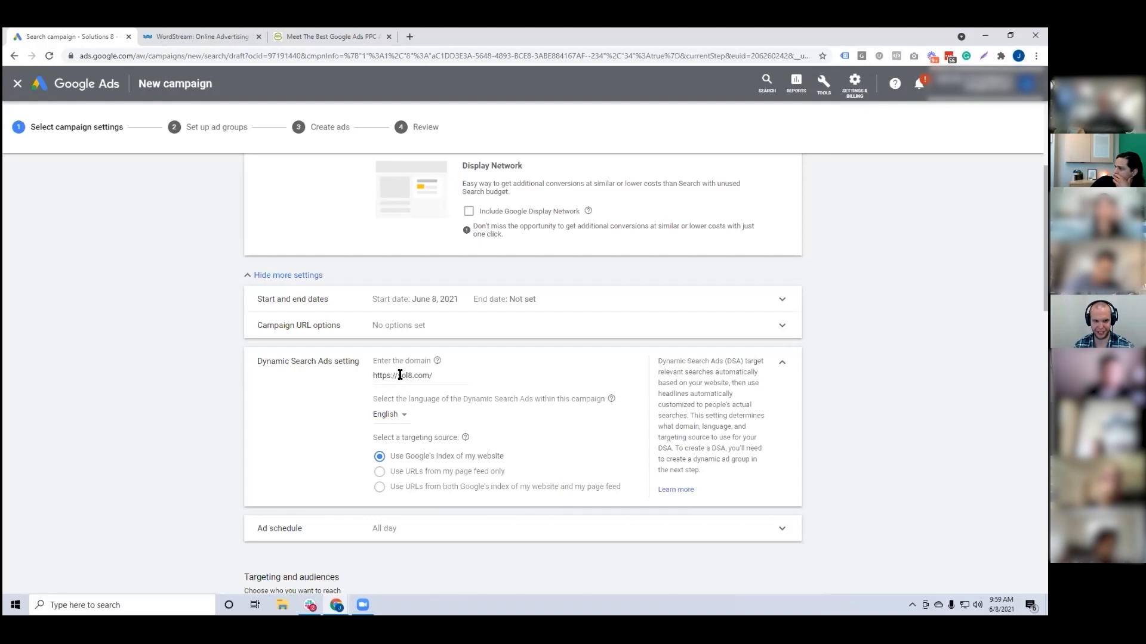
drag(399, 376, 333, 380)
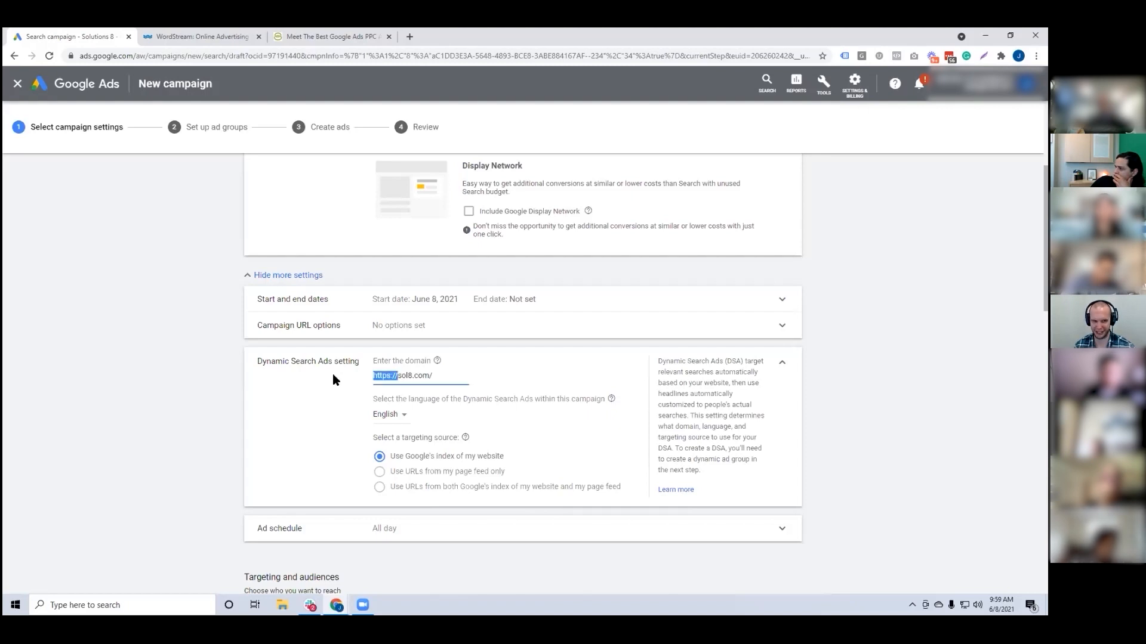
click(377, 376)
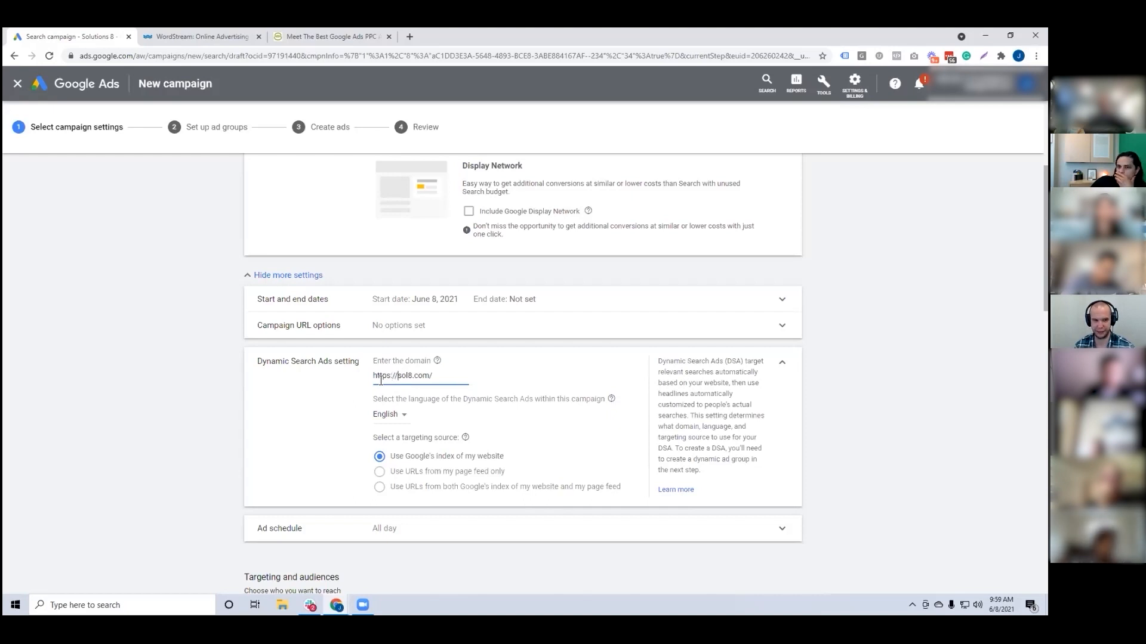
scroll(391, 376, down, 2)
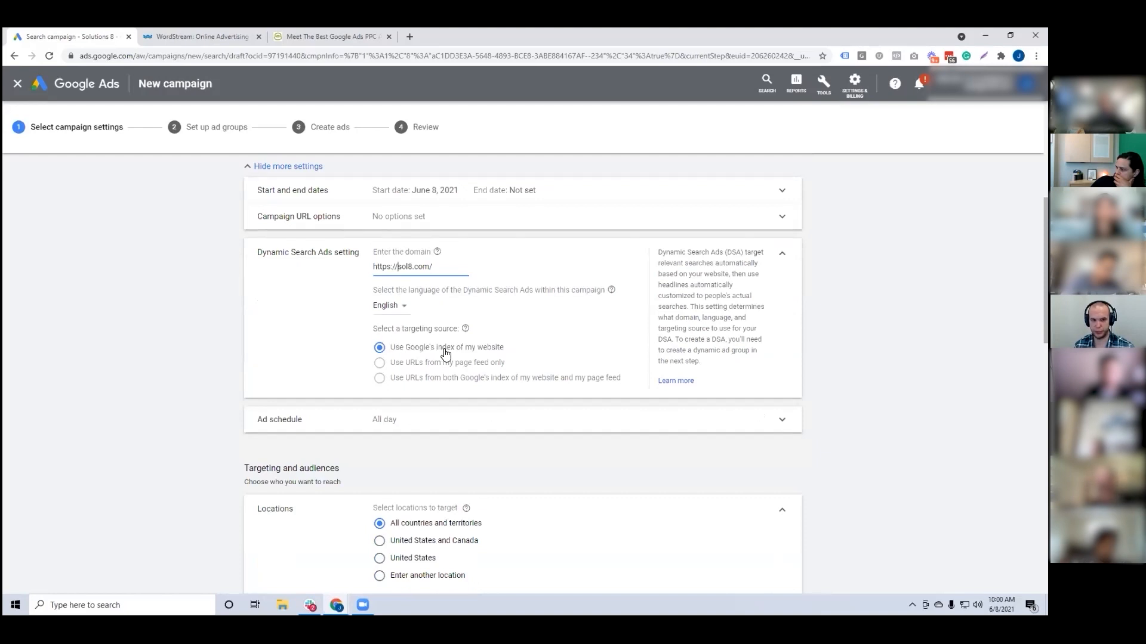
mouse_move(399, 363)
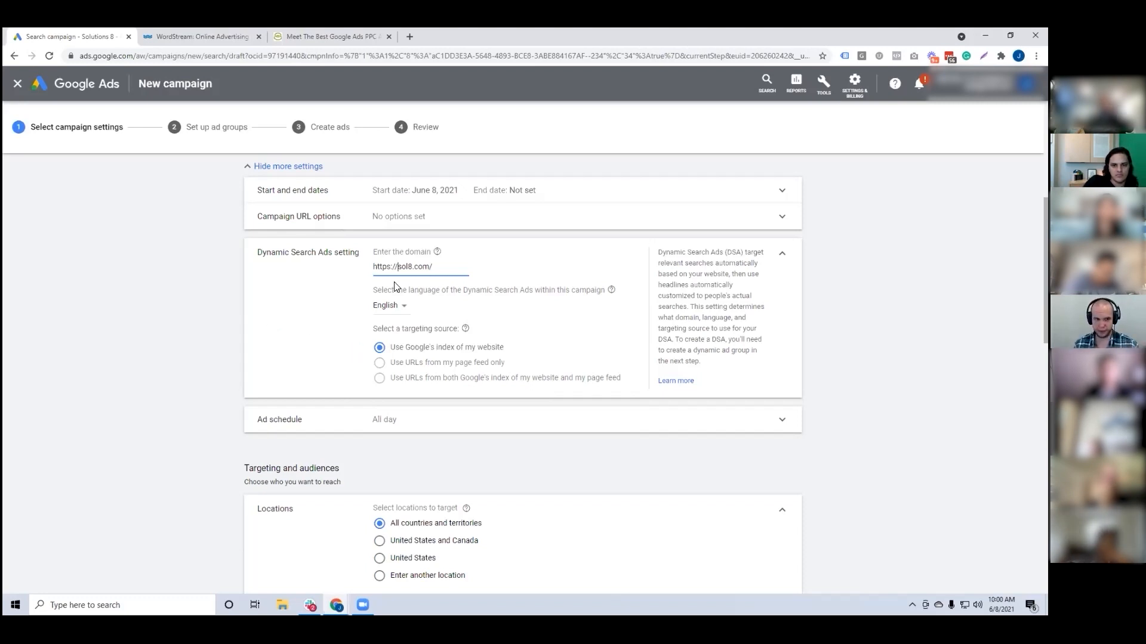
Expand the ad schedule and target the United States with Presence: People in or regularly in your targeted locations.
scroll(419, 329, down, 2)
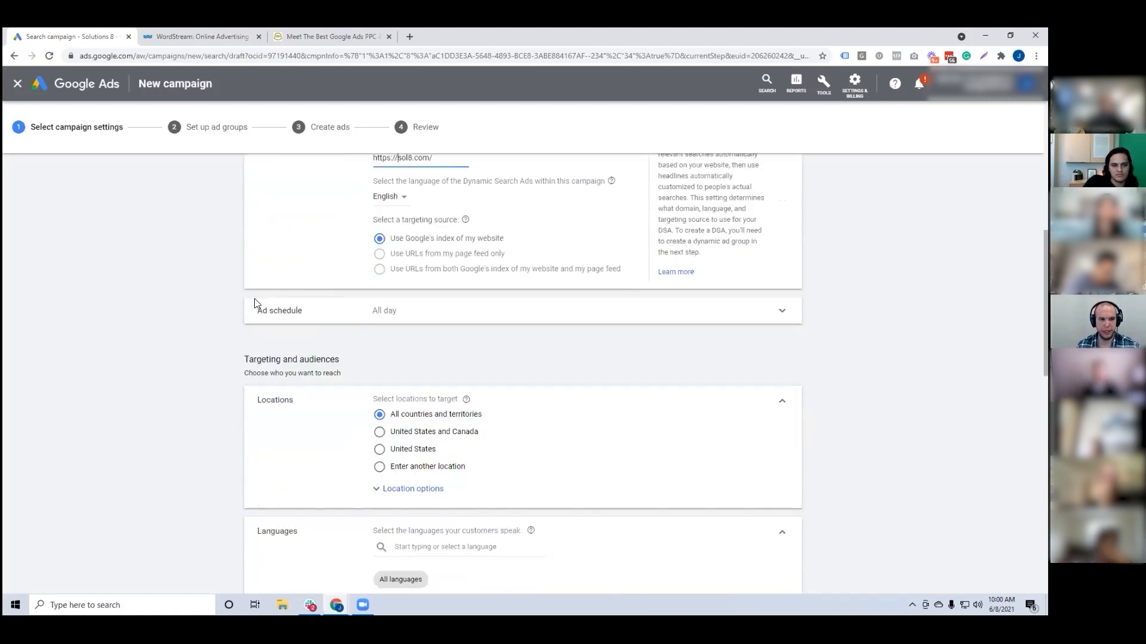
click(417, 315)
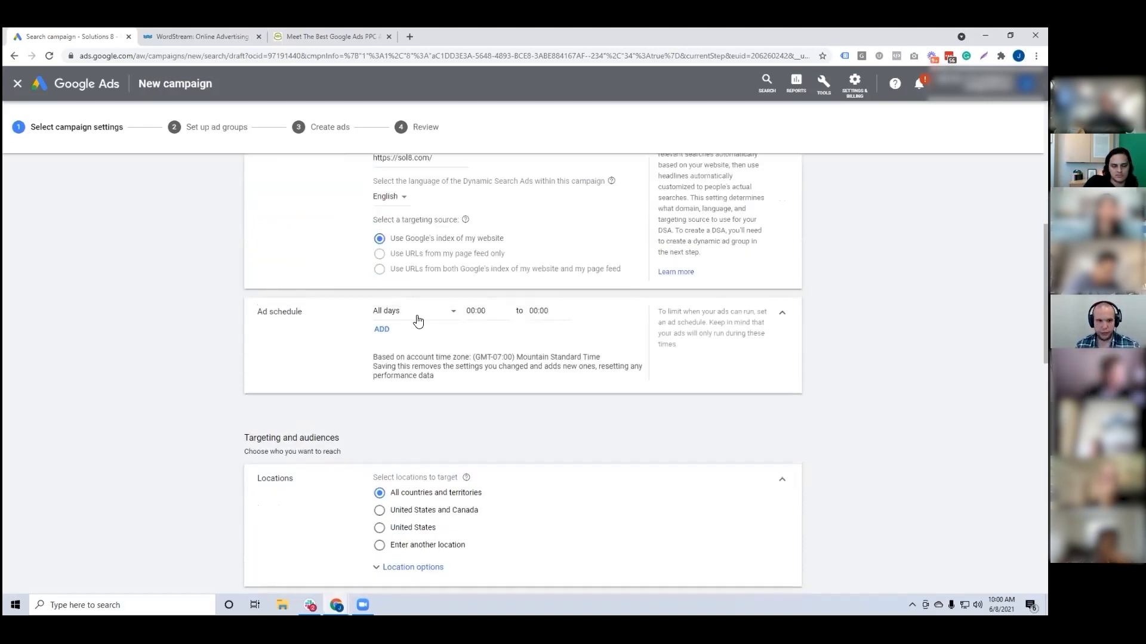
scroll(418, 320, down, 3)
click(399, 364)
scroll(396, 366, down, 1)
click(401, 350)
click(410, 412)
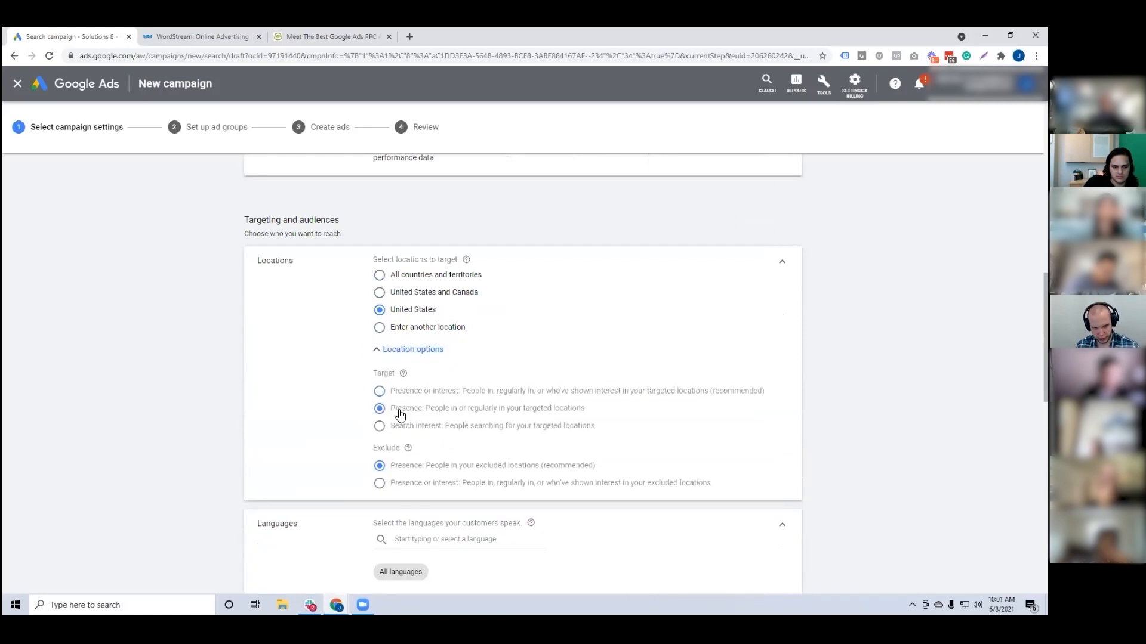
Set the campaign's average daily budget to $30, leaving the language and audience settings as they are.
scroll(430, 317, down, 3)
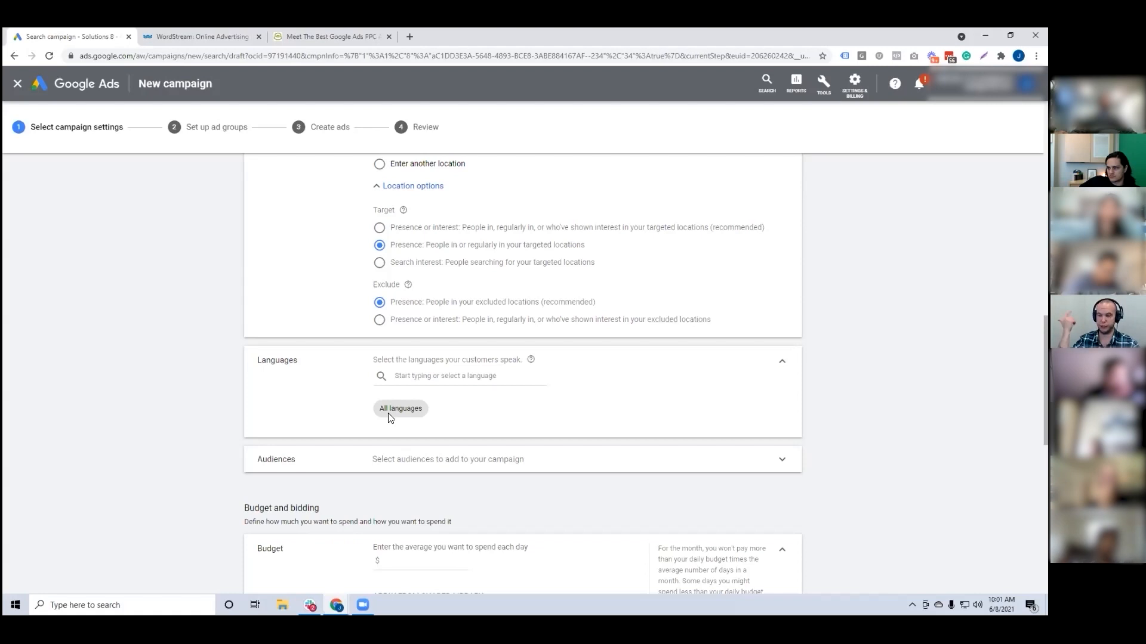
scroll(388, 417, down, 3)
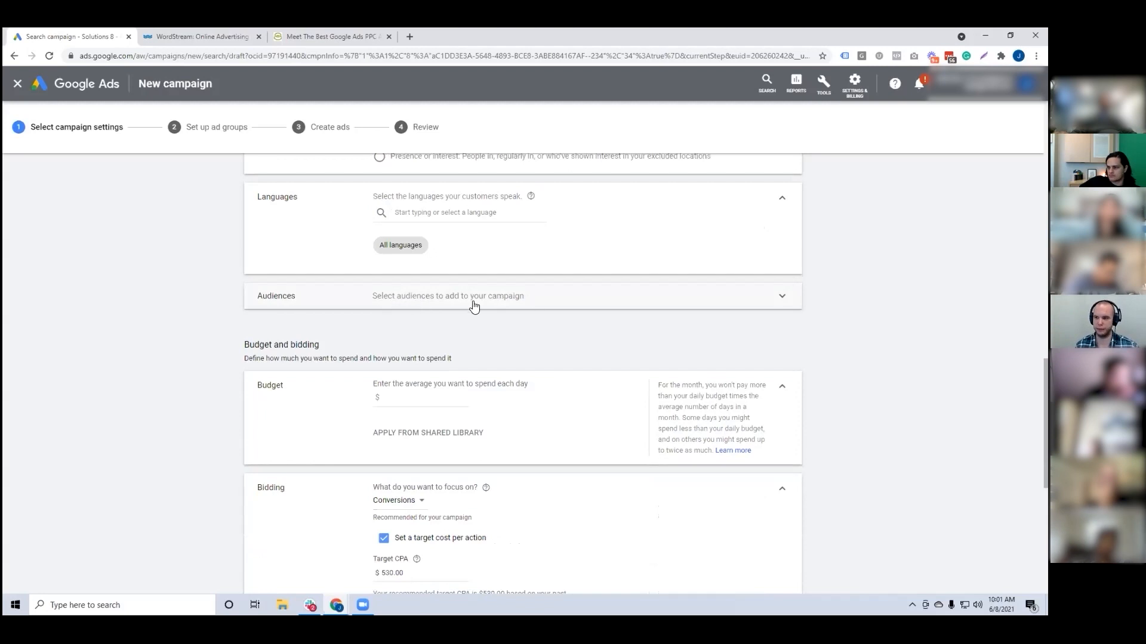
scroll(505, 303, down, 2)
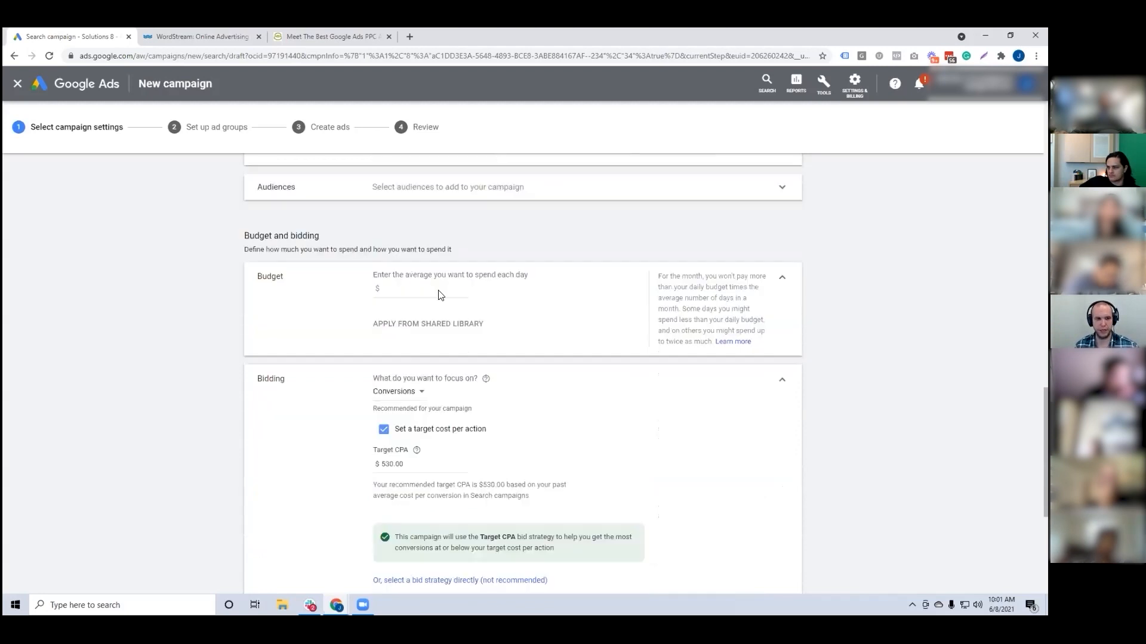
click(413, 287)
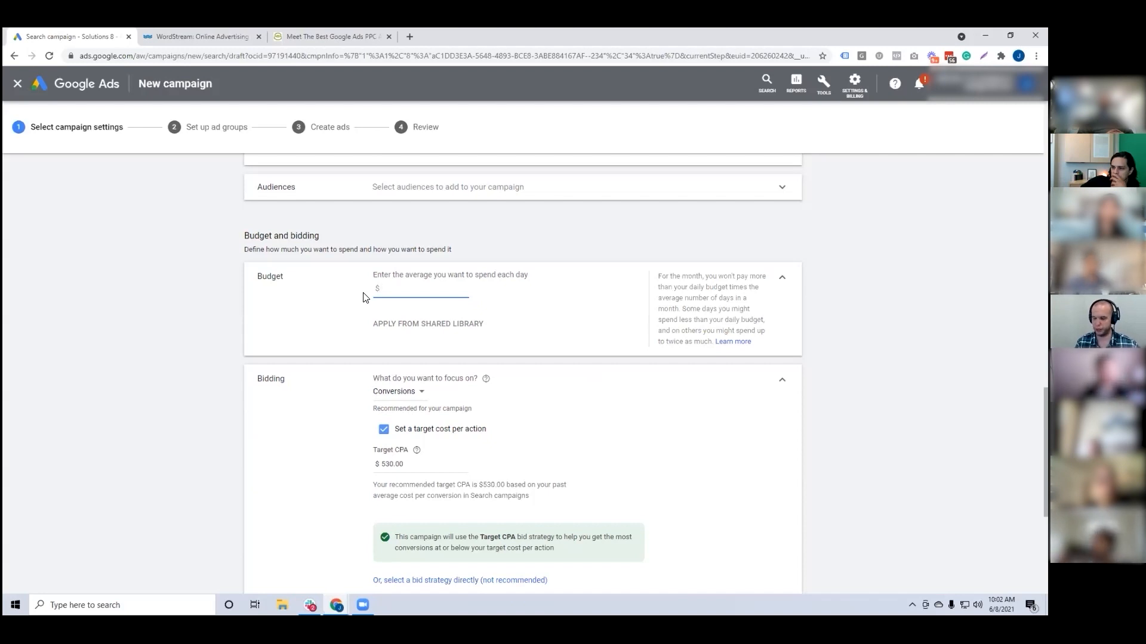
text(30)
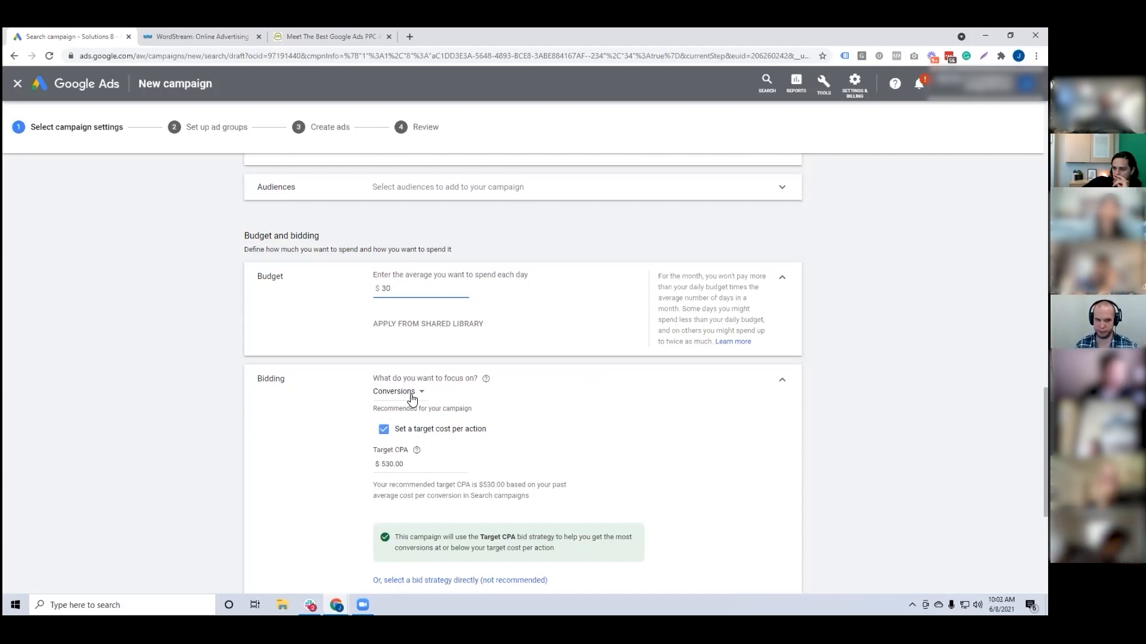
Examine the bidding section's recommended target cost per action and what the recommendation is based on.
scroll(400, 395, down, 2)
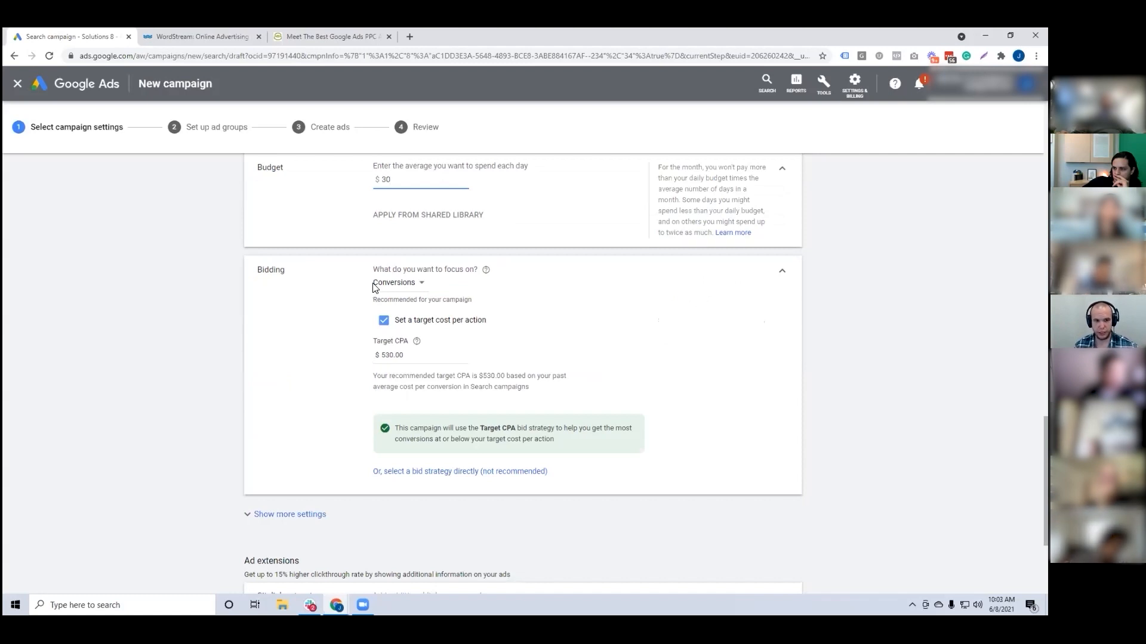
drag(376, 376, 520, 379)
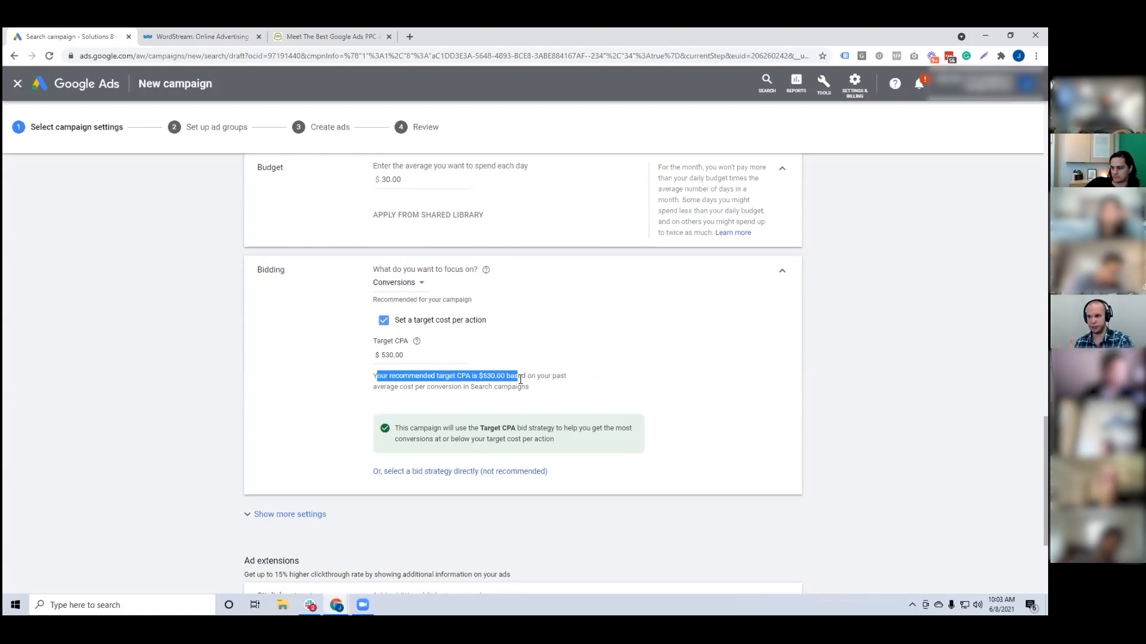
click(521, 379)
drag(483, 376, 507, 378)
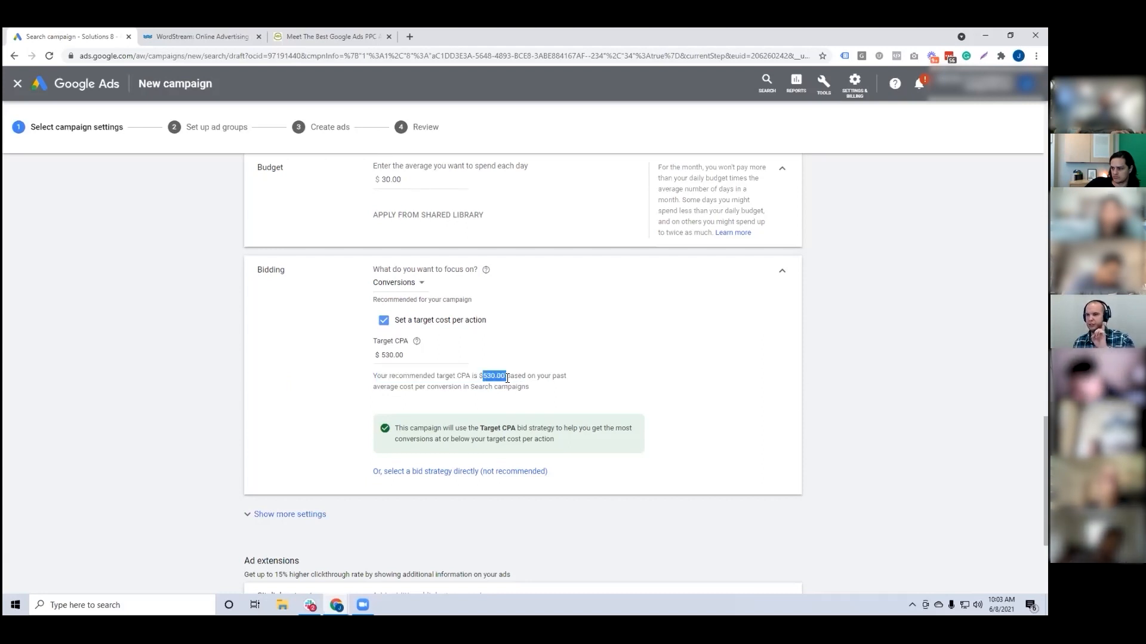
drag(486, 377, 498, 376)
click(498, 376)
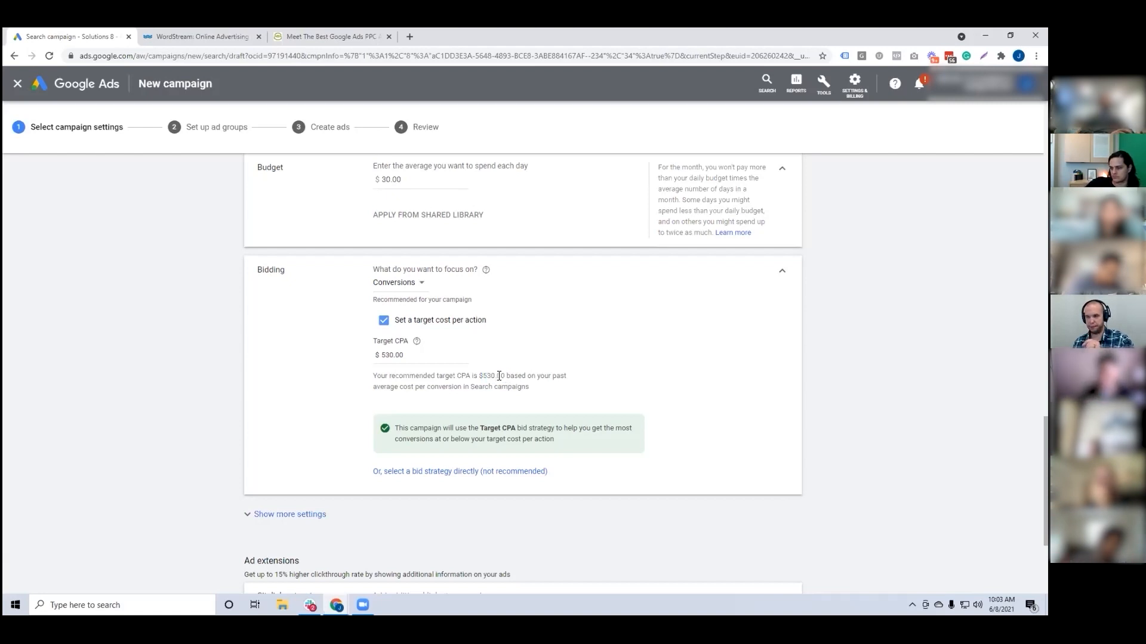
drag(416, 377, 527, 380)
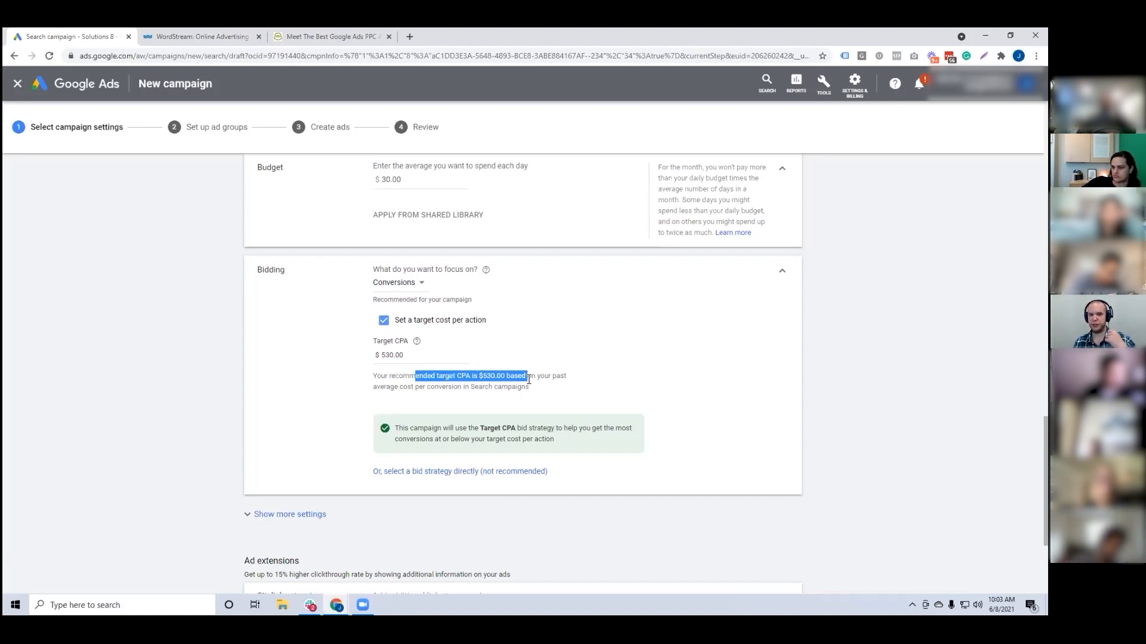
click(529, 379)
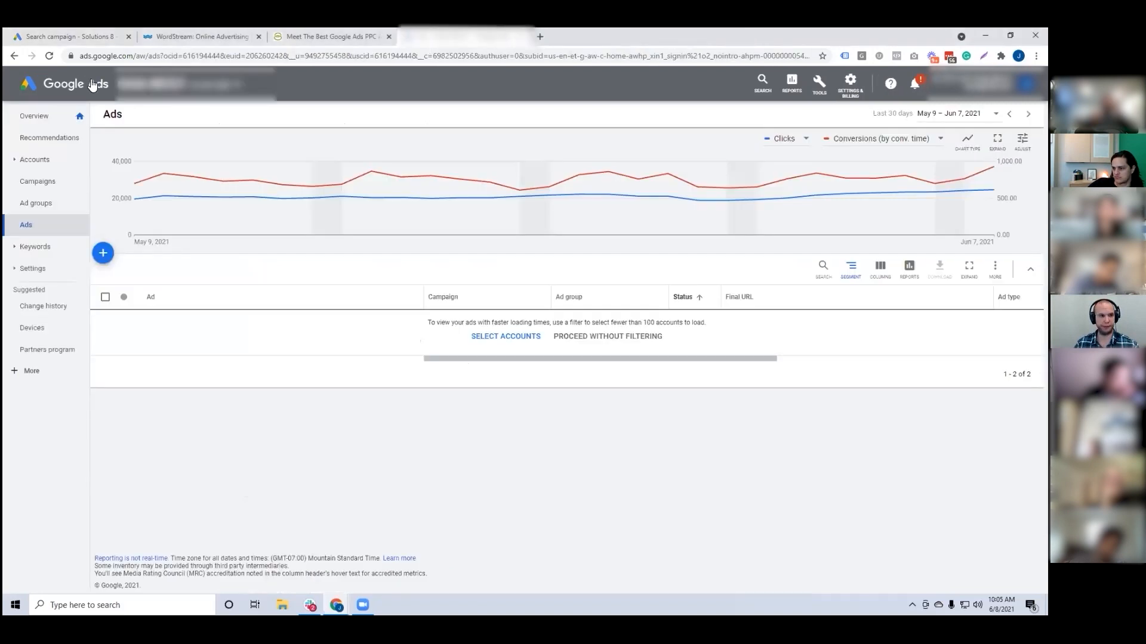
Switch to another client account by searching the account list for "sol".
click(1026, 84)
scroll(955, 255, down, 4)
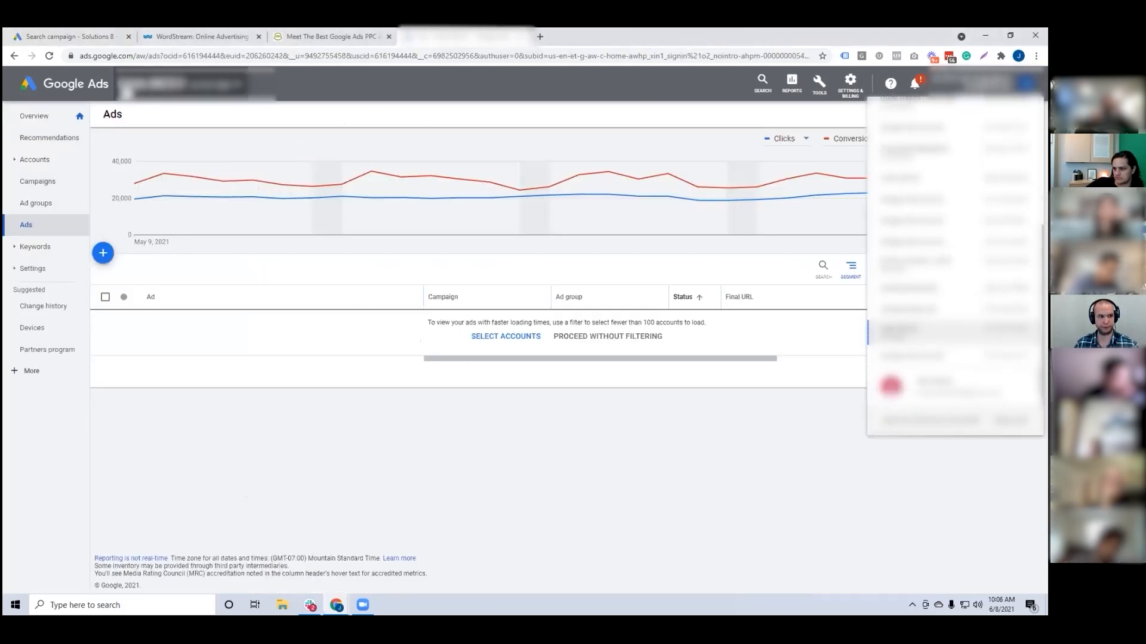
click(238, 88)
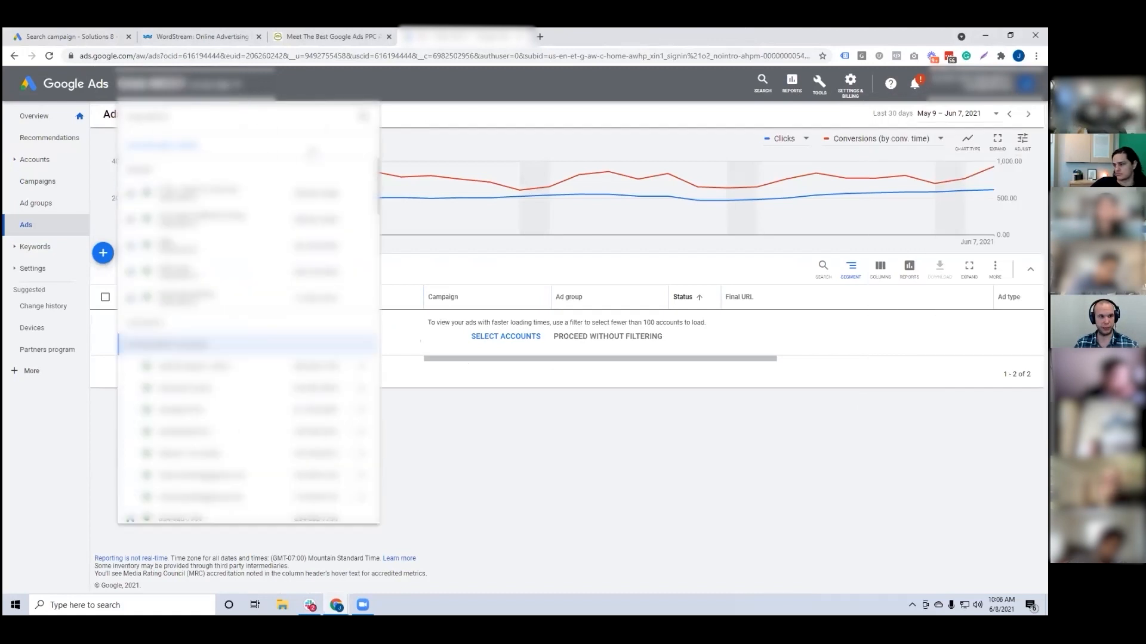
click(362, 120)
text(sol)
click(243, 172)
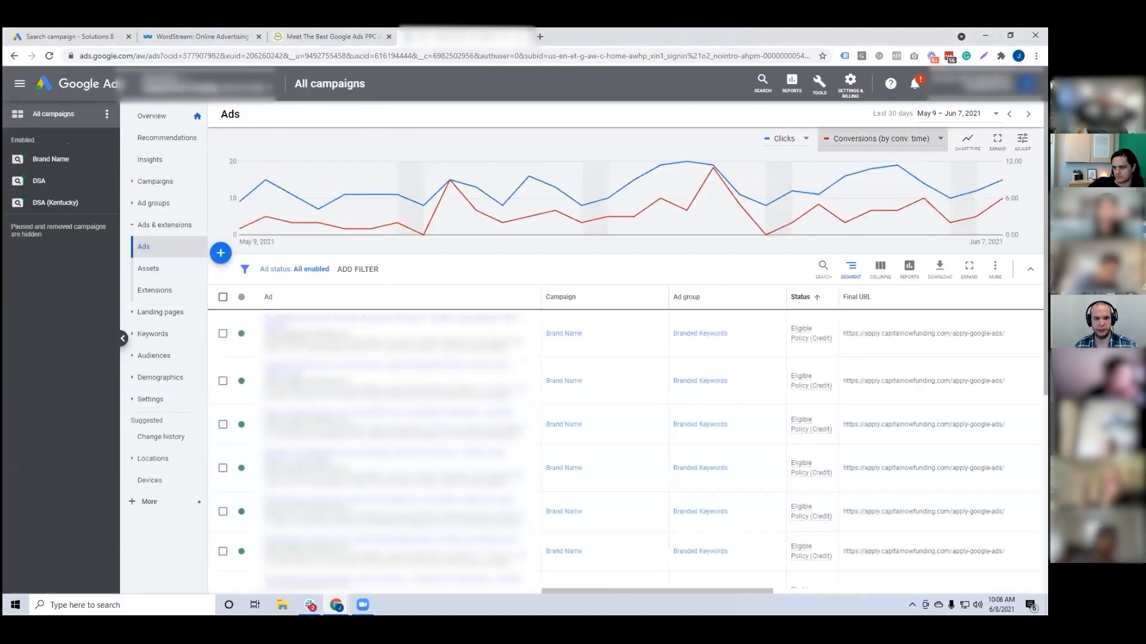
Open the account's campaign list and examine the DSA campaign's cost per conversion, bid strategy, daily budget and status.
click(155, 182)
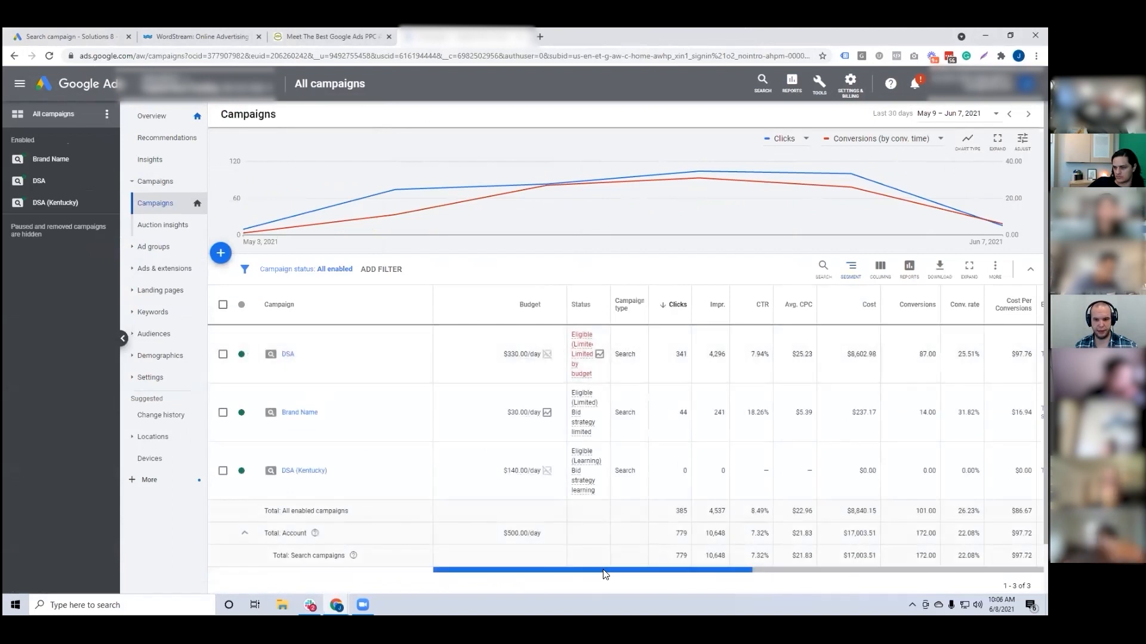
drag(603, 569, 683, 570)
drag(799, 354, 875, 355)
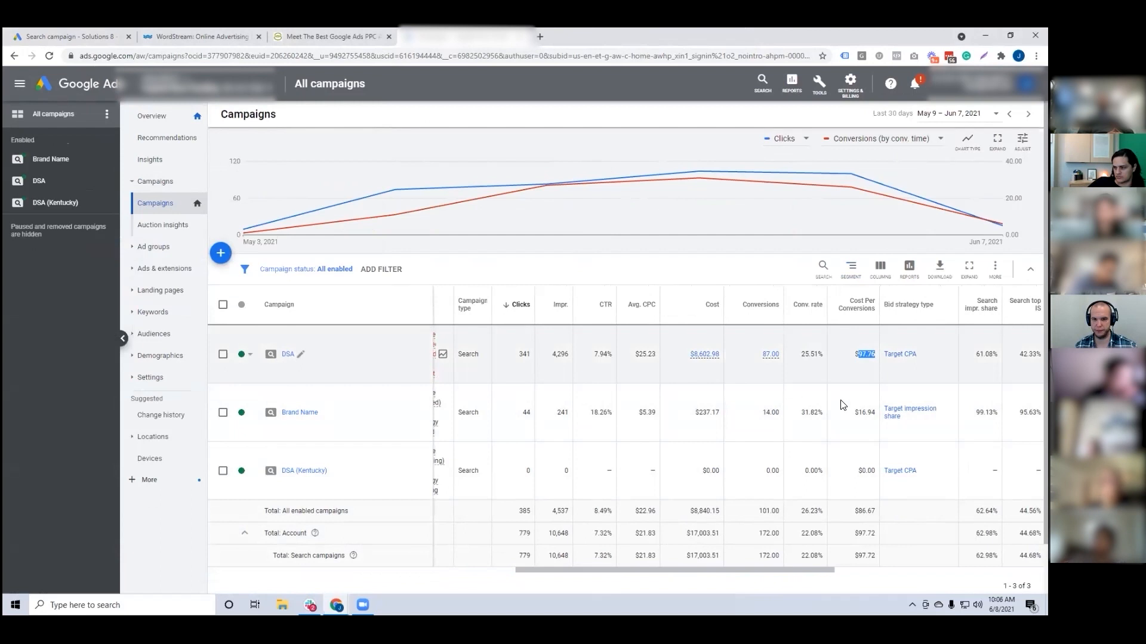
drag(771, 570, 689, 570)
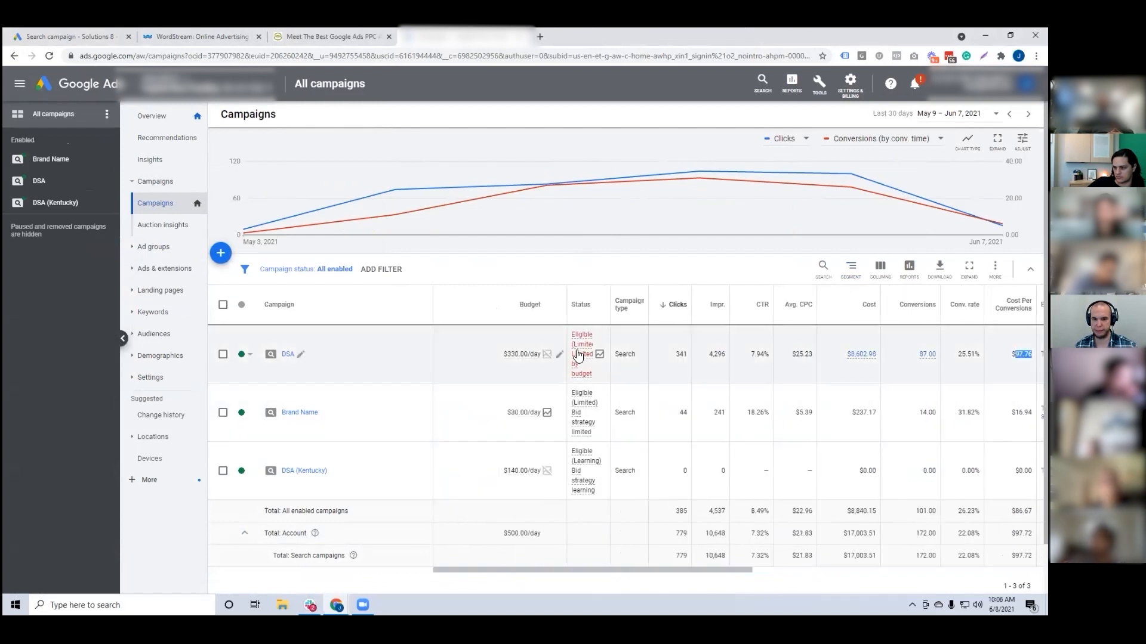
Show the campaign list for the last 7 days, segmented by day.
mouse_move(578, 357)
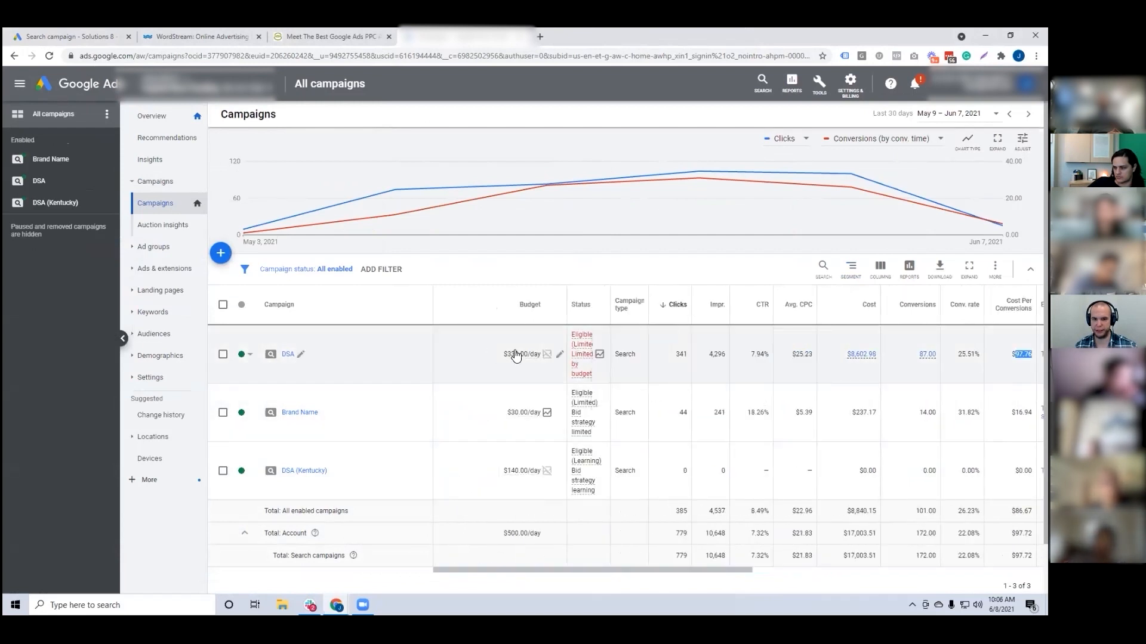
click(949, 114)
click(808, 209)
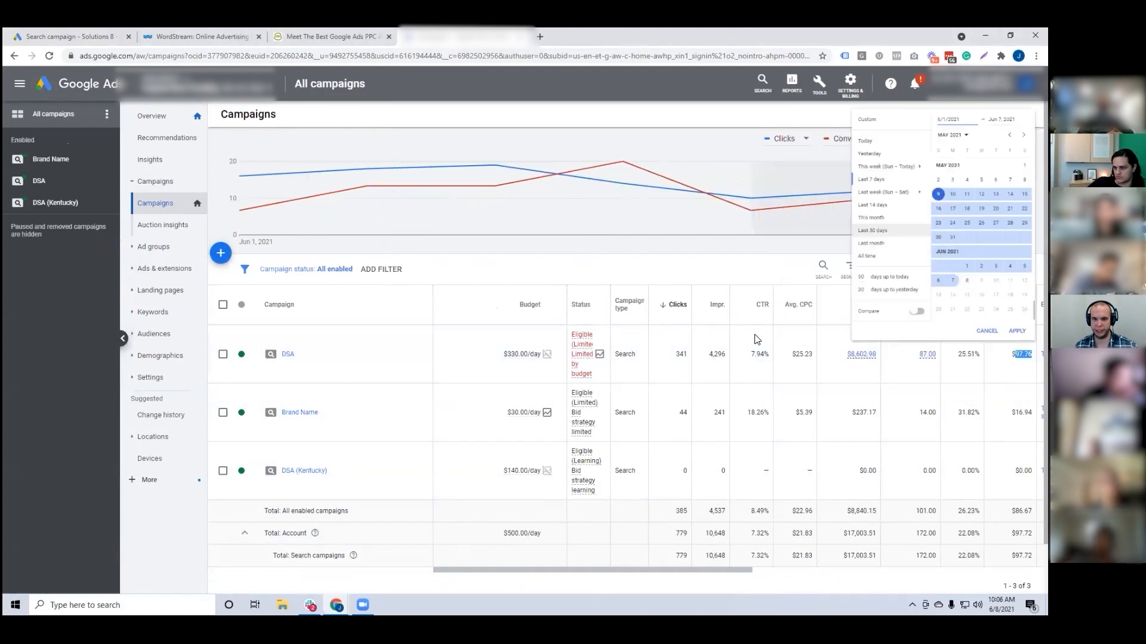
click(852, 270)
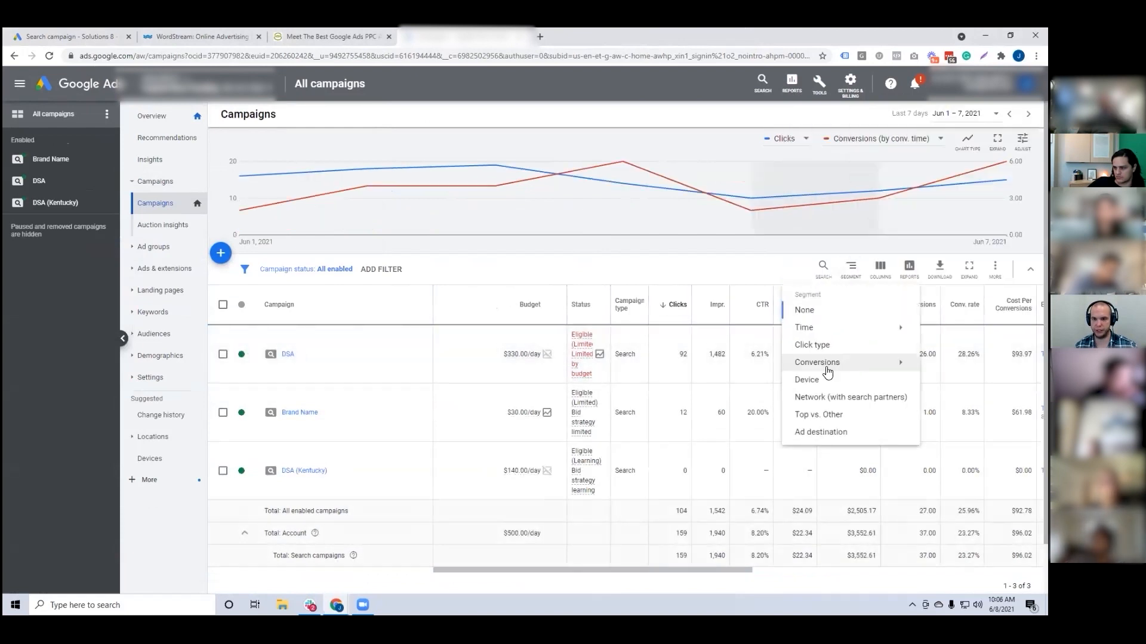
mouse_move(810, 327)
click(939, 350)
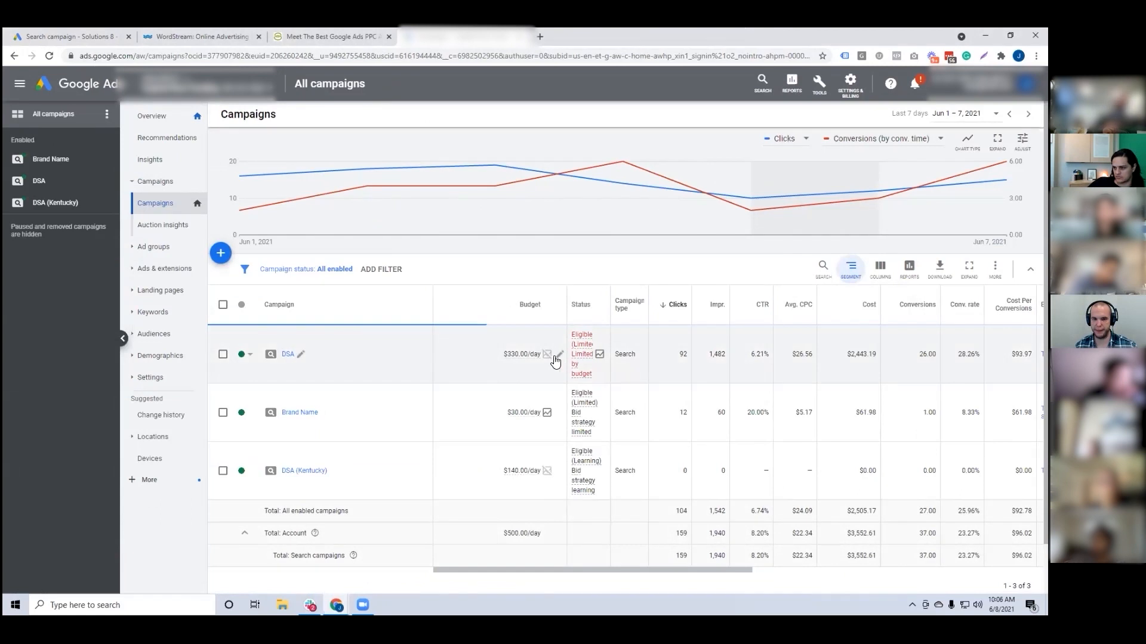
Examine the DSA campaign's daily costs and its estimates for a raised budget, leaving the budget unchanged.
scroll(871, 384, down, 1)
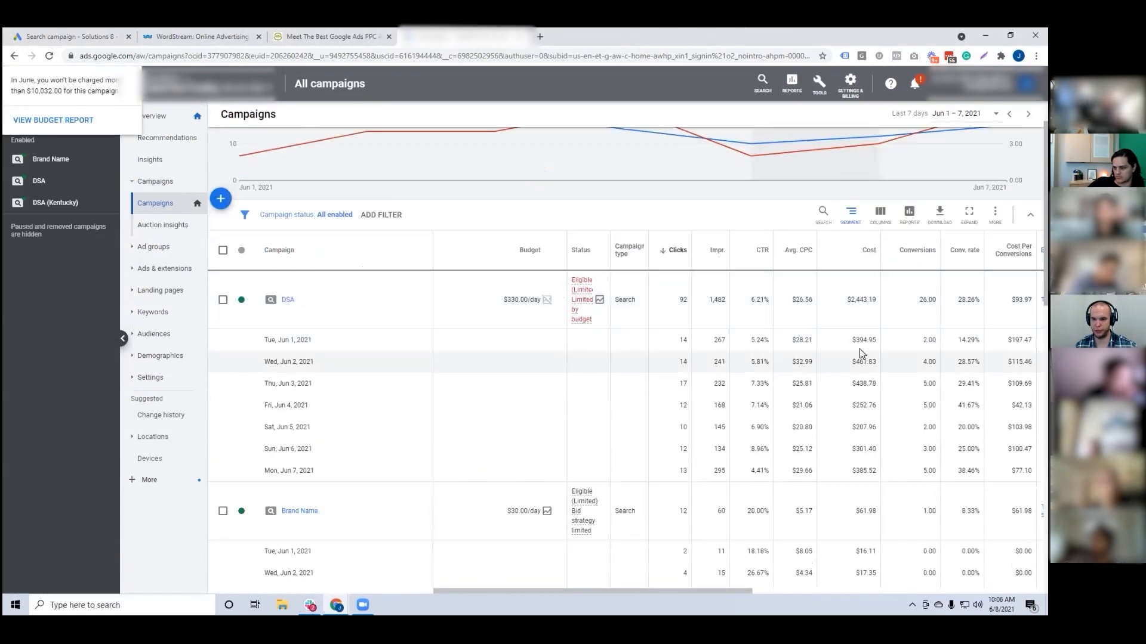
drag(858, 361, 869, 383)
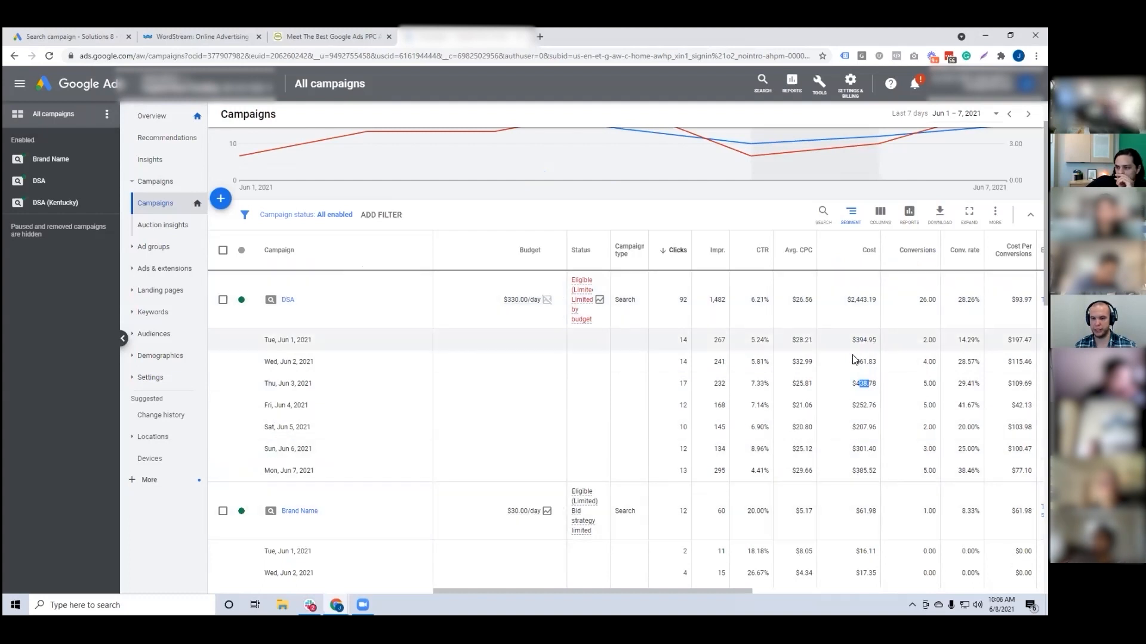
drag(866, 340, 877, 341)
click(599, 301)
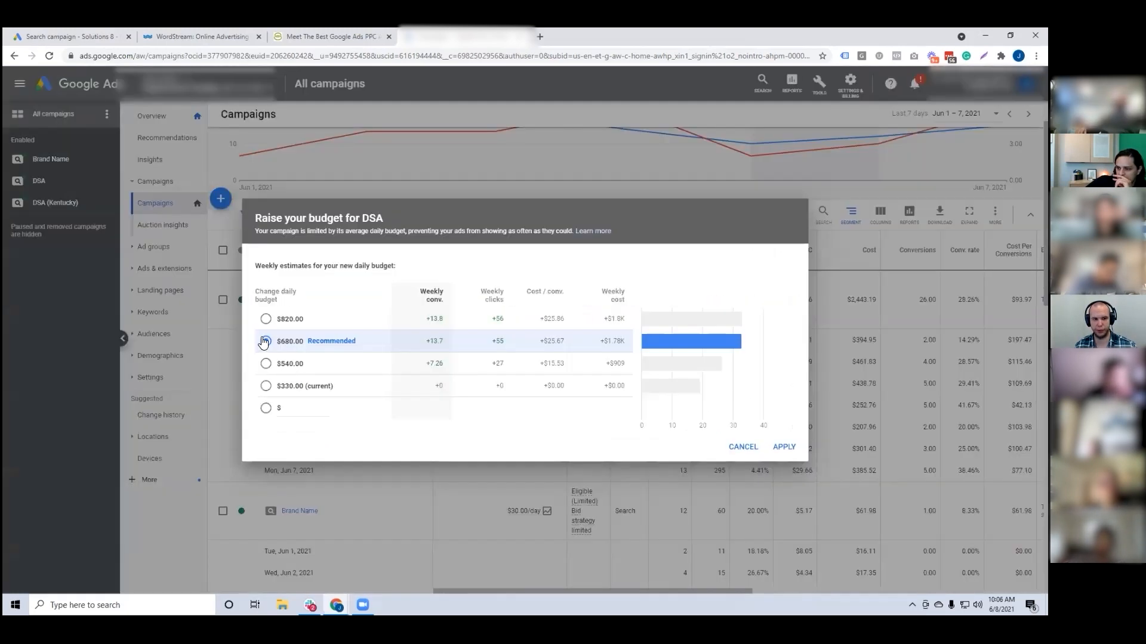
click(742, 447)
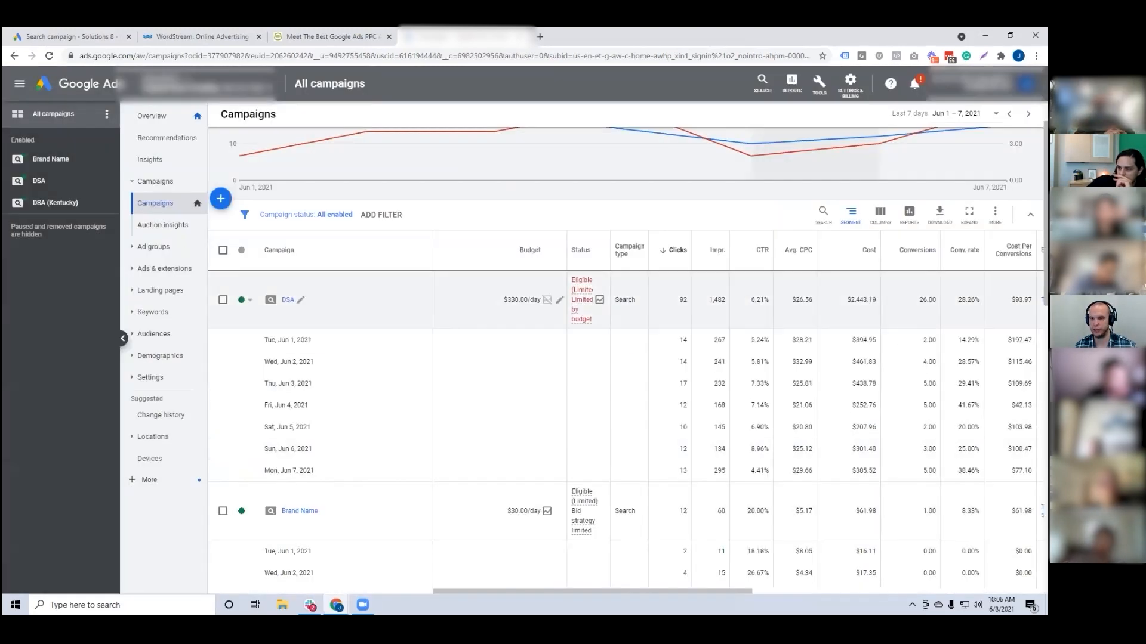
Open the DSA campaign's change history for the last 7 days and examine the details of its bid change.
scroll(909, 309, right, 3)
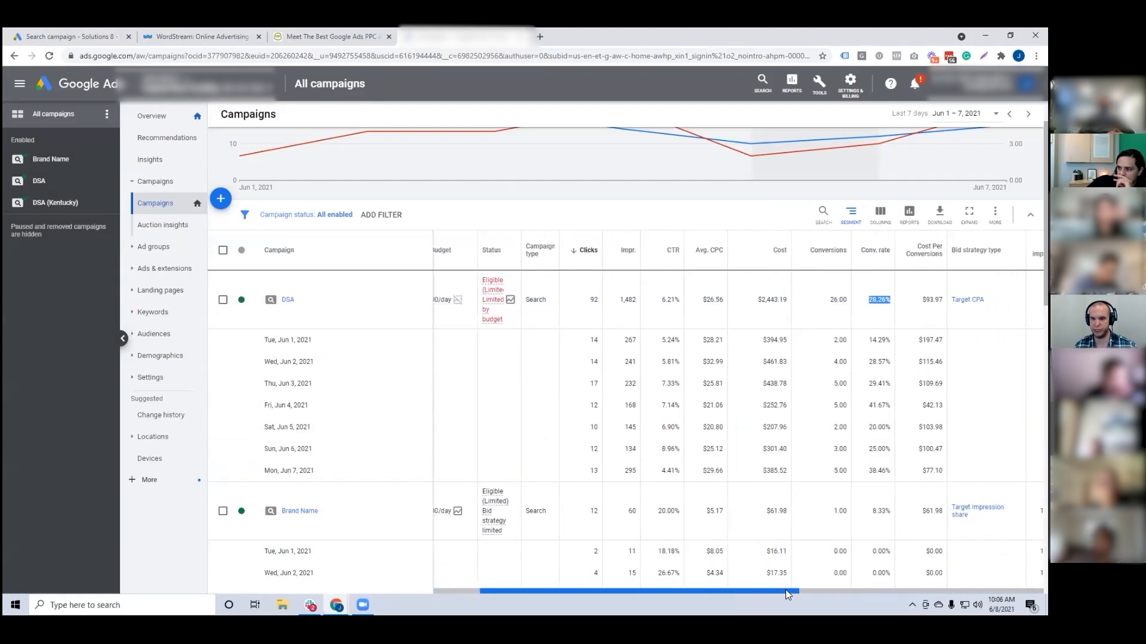
click(278, 304)
click(190, 351)
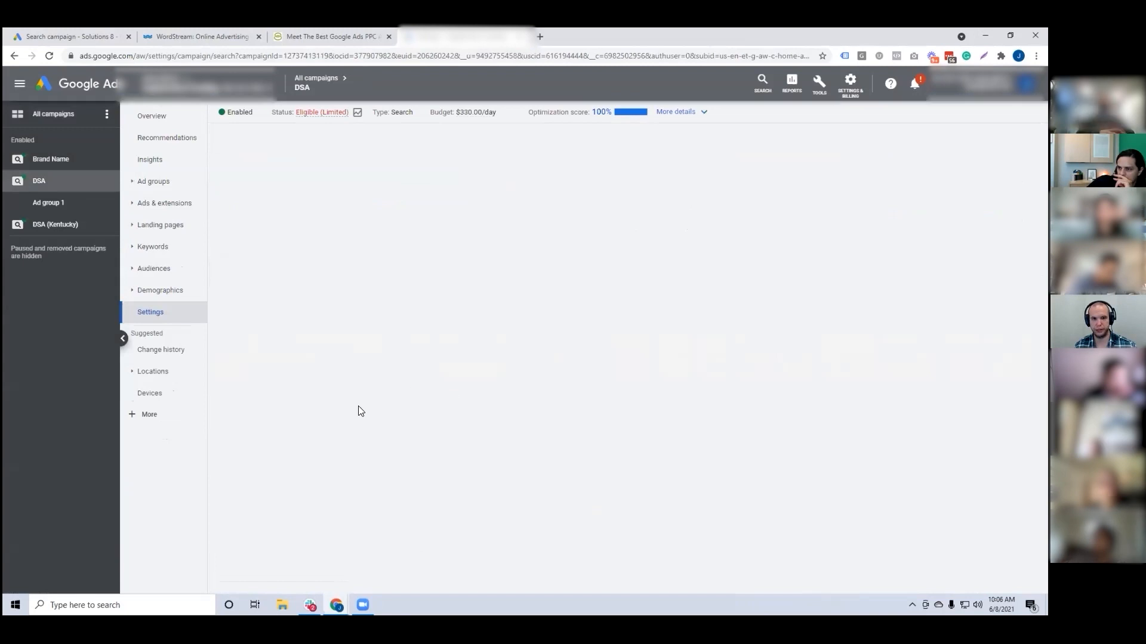
click(177, 351)
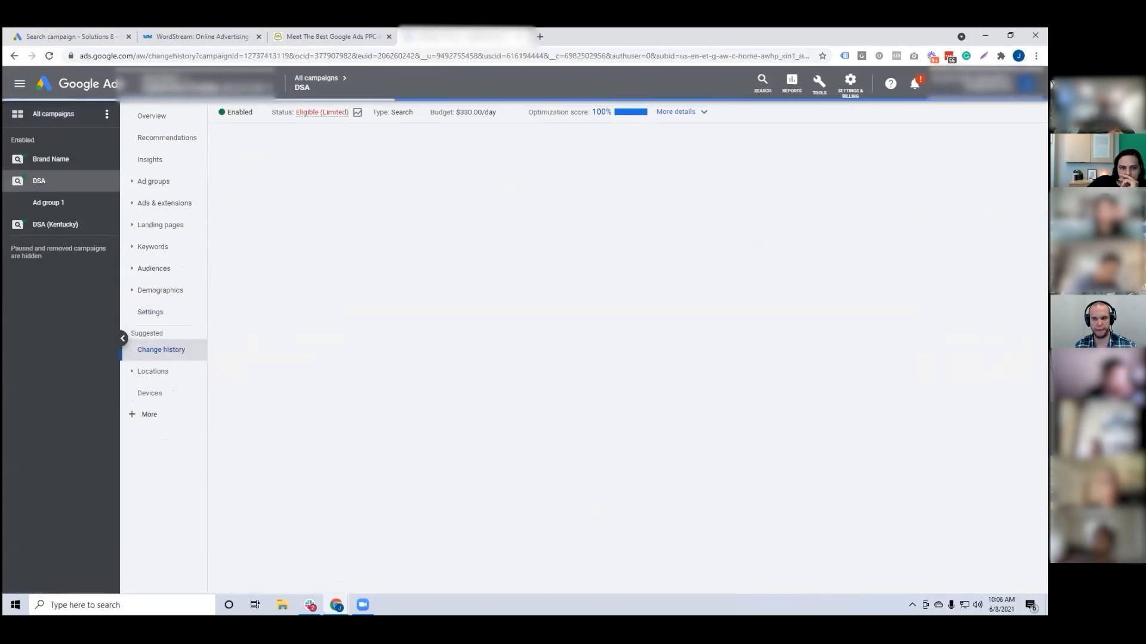
click(985, 136)
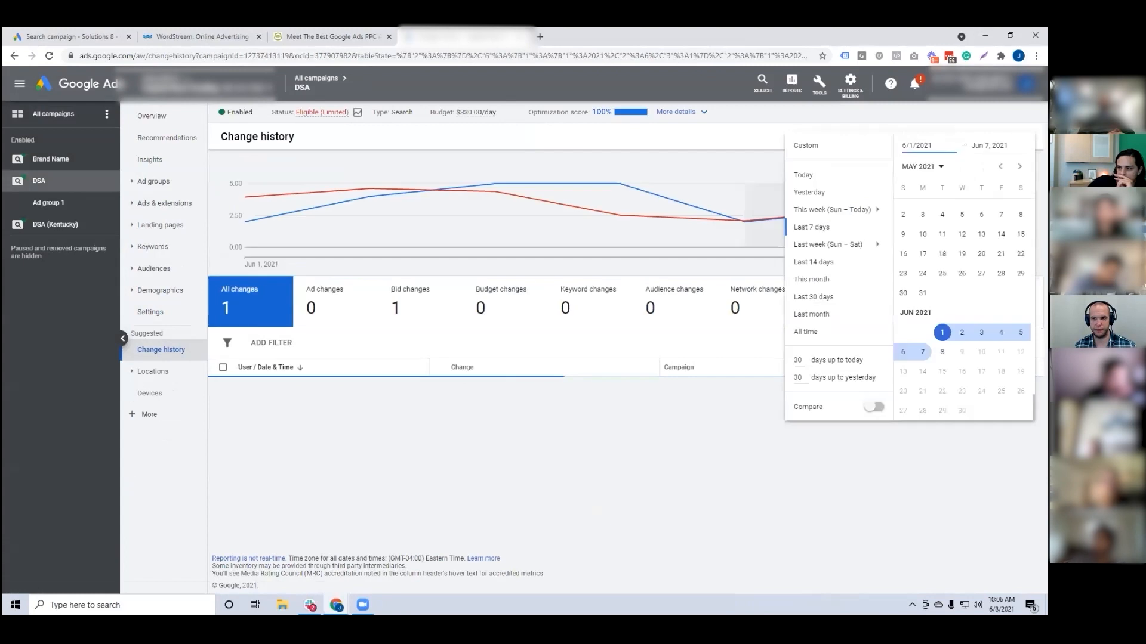
click(718, 133)
click(448, 387)
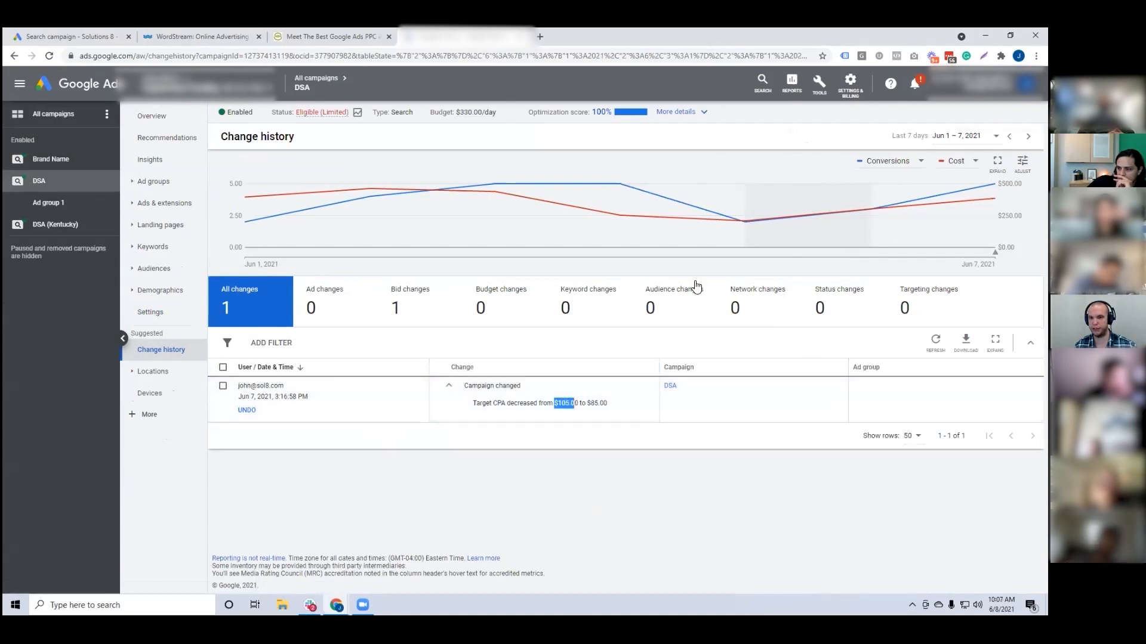
Return to the campaign list and examine the DSA campaign's cost per conversion and conversion rate.
click(316, 79)
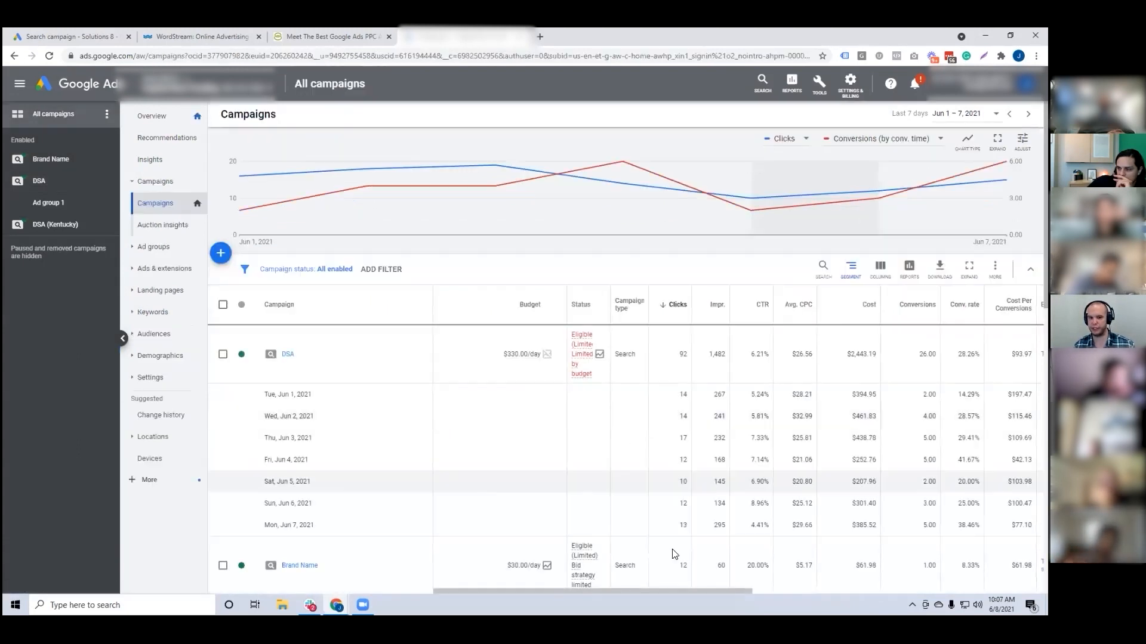
drag(713, 591, 772, 593)
drag(891, 354, 911, 354)
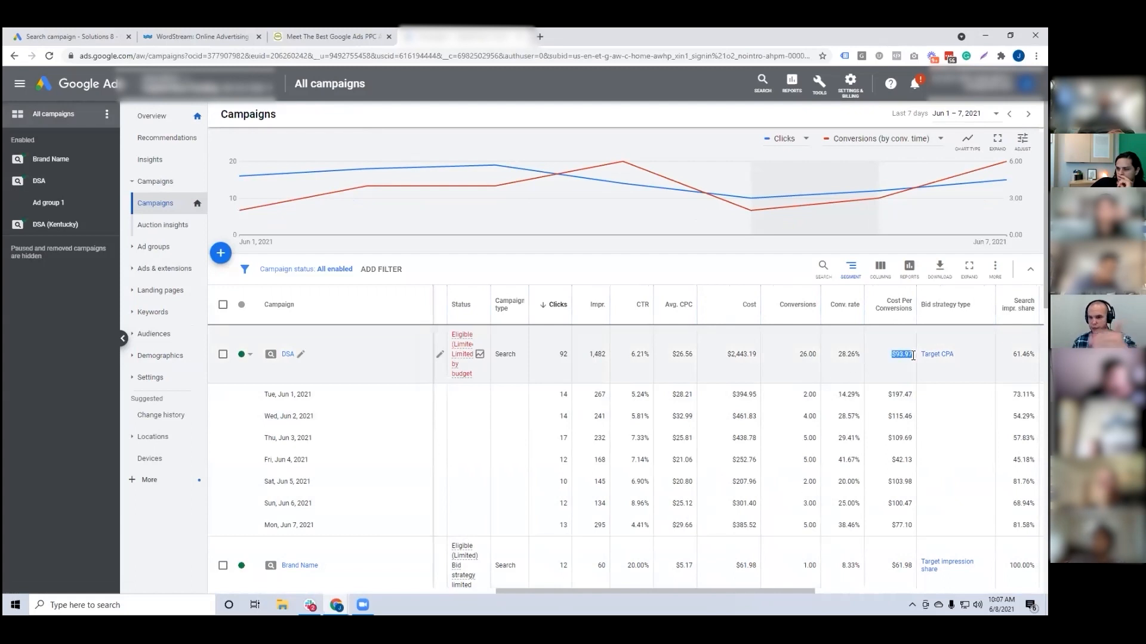
click(842, 354)
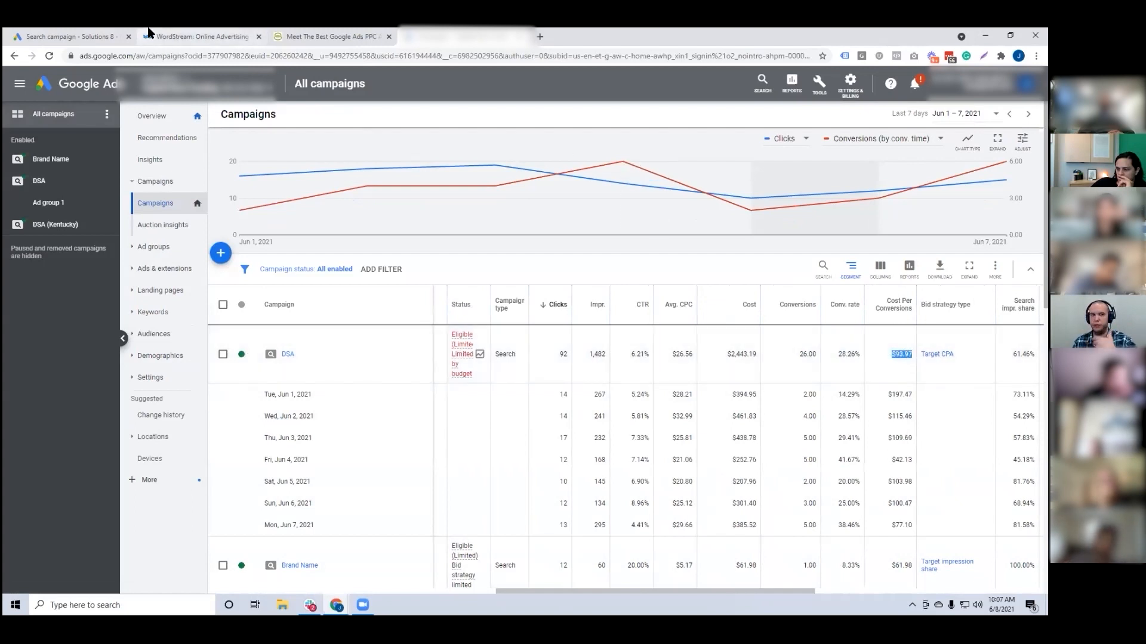
Return to the new search campaign draft and expand the additional settings below the bidding section.
click(73, 36)
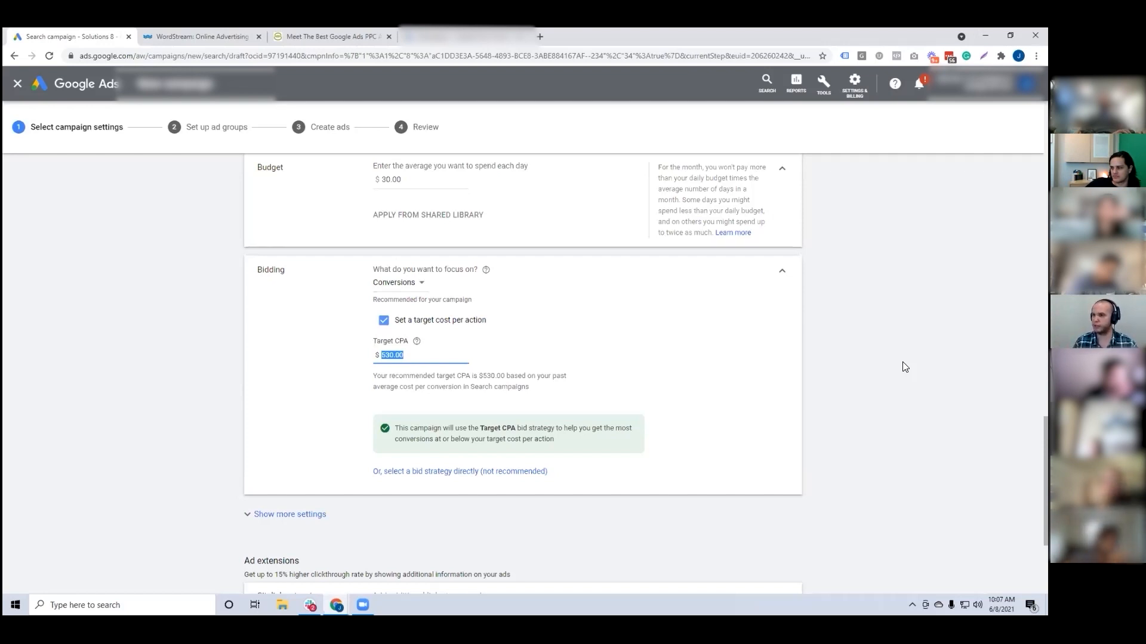
click(843, 376)
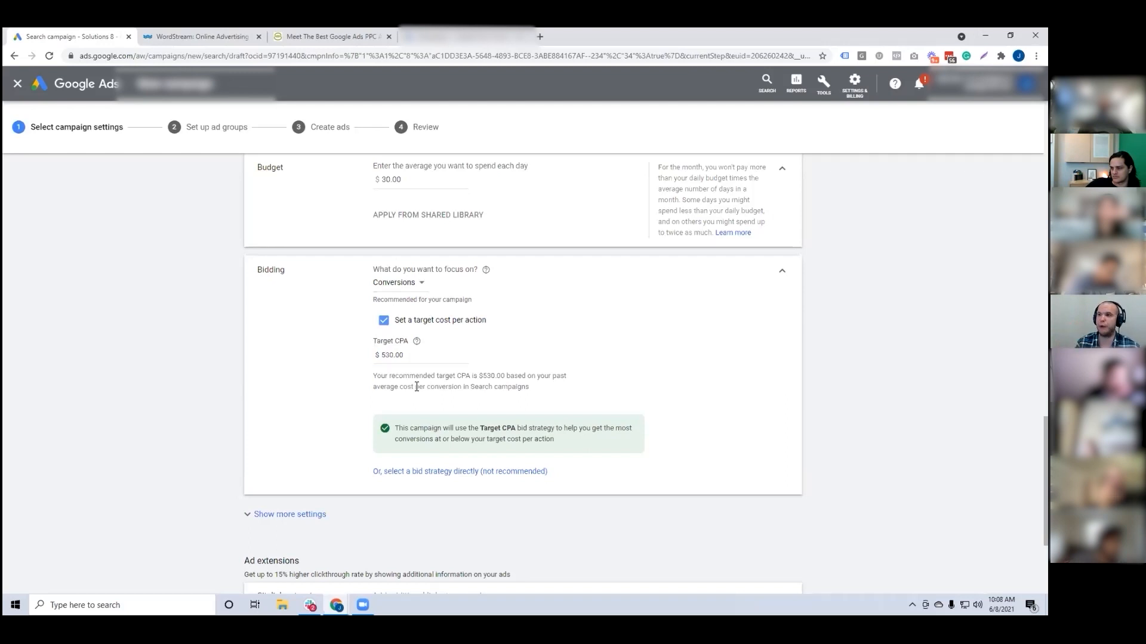
click(281, 517)
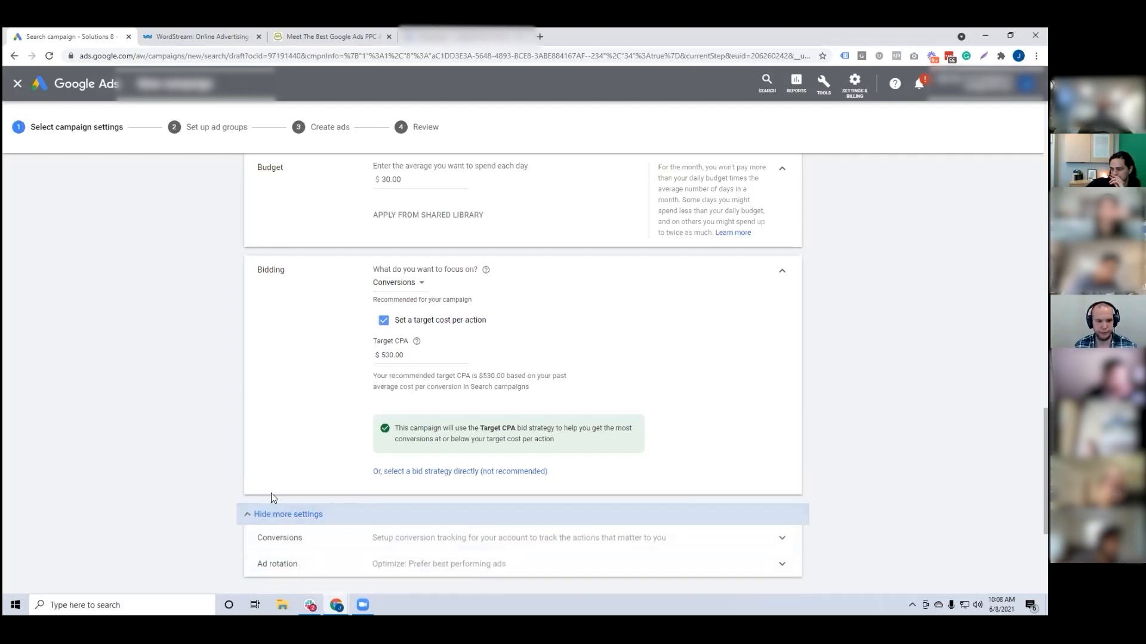
scroll(271, 471, down, 3)
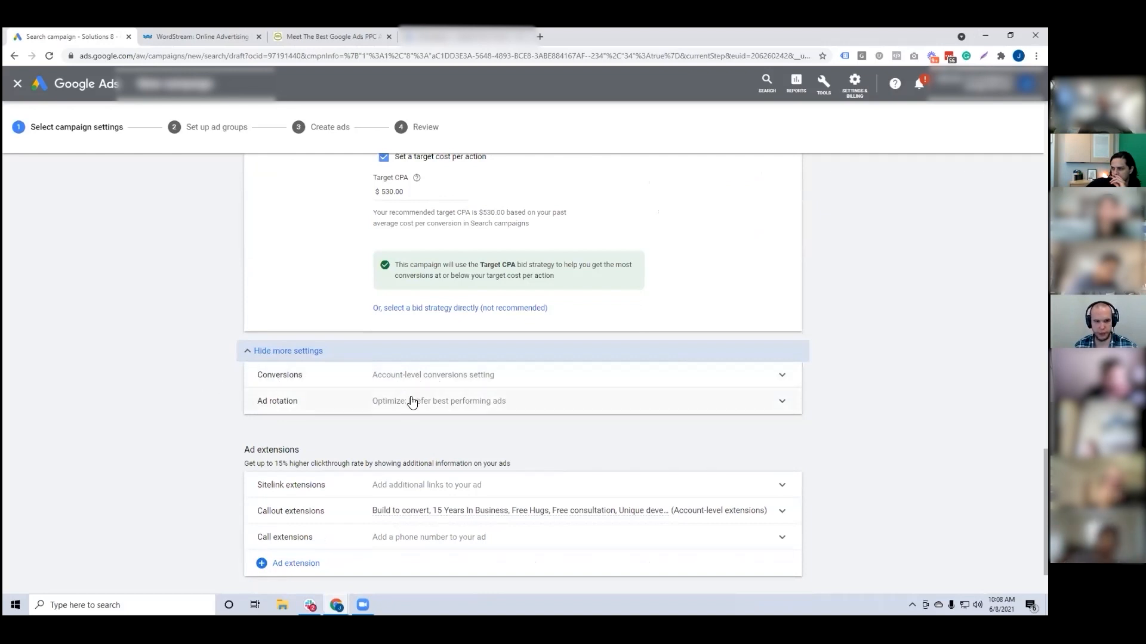
scroll(412, 403, down, 1)
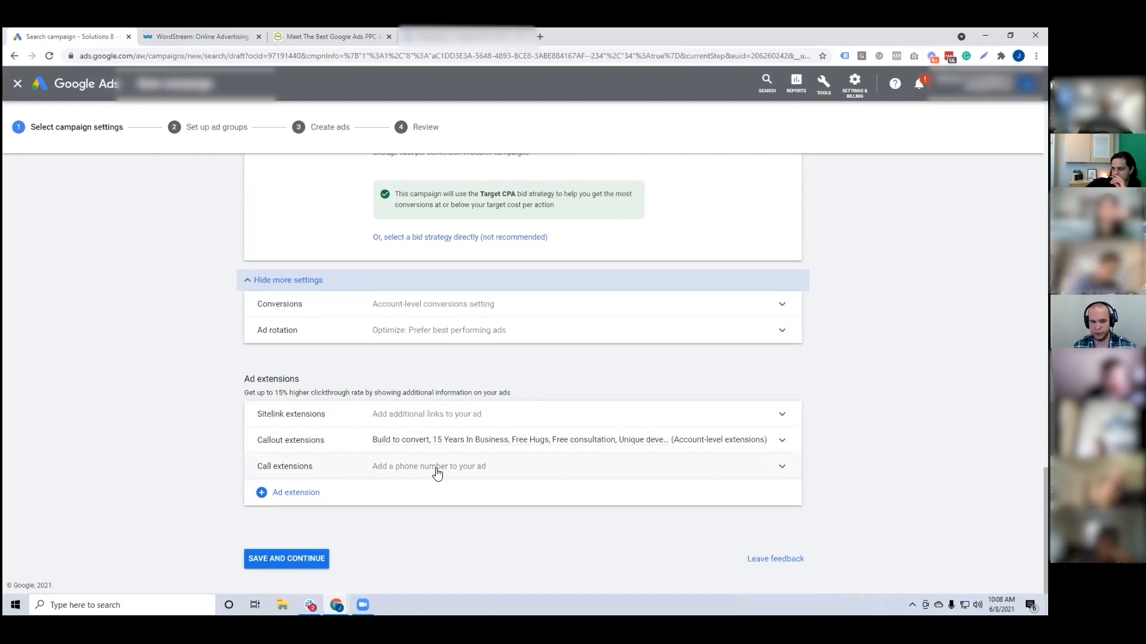
Add the Case Studies, About Solutions 8 and Certified Partner sitelink extensions to the campaign.
click(431, 419)
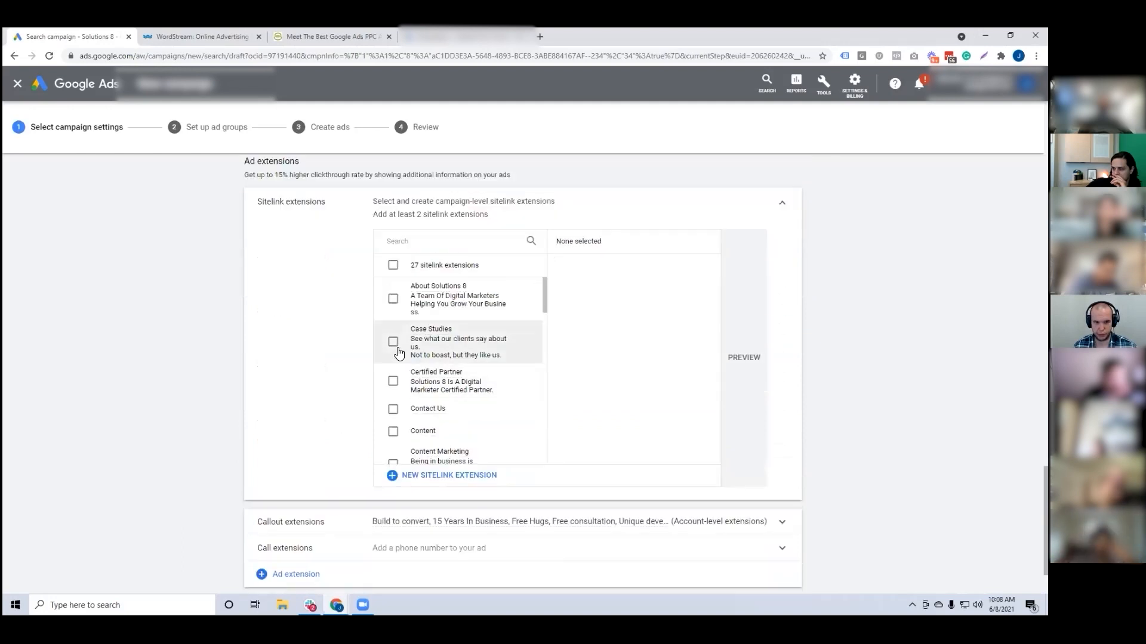
click(393, 342)
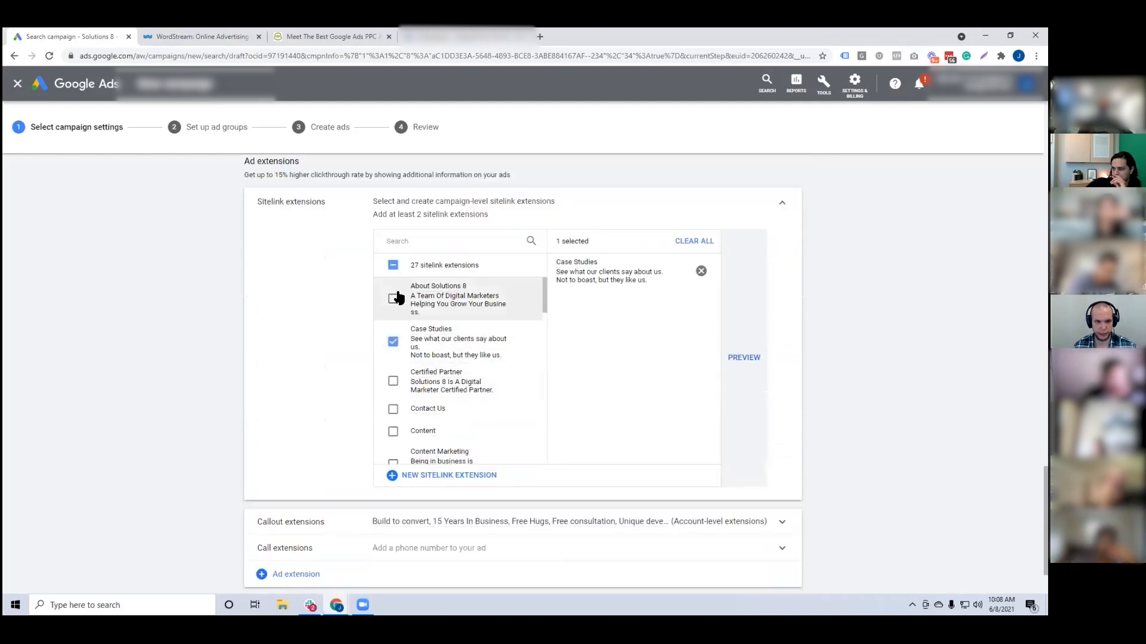
click(393, 299)
click(393, 382)
Add the Request a Demo sitelink, leaving out the disapproved How We Help You one, and try to save the campaign settings.
scroll(394, 386, down, 2)
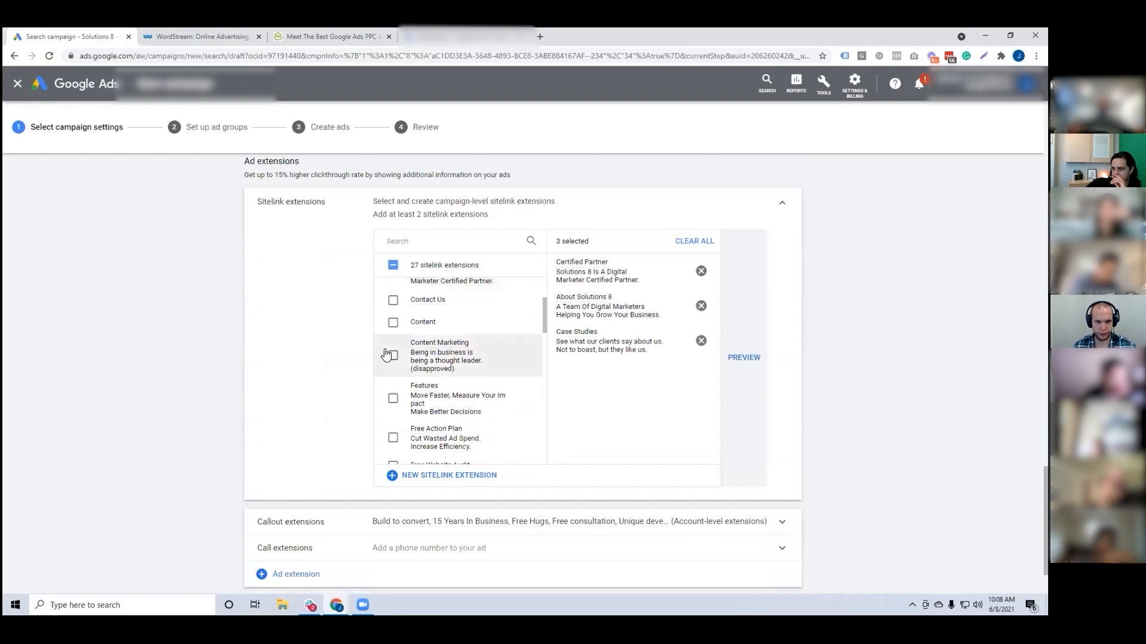
scroll(393, 400, down, 1)
scroll(393, 403, down, 1)
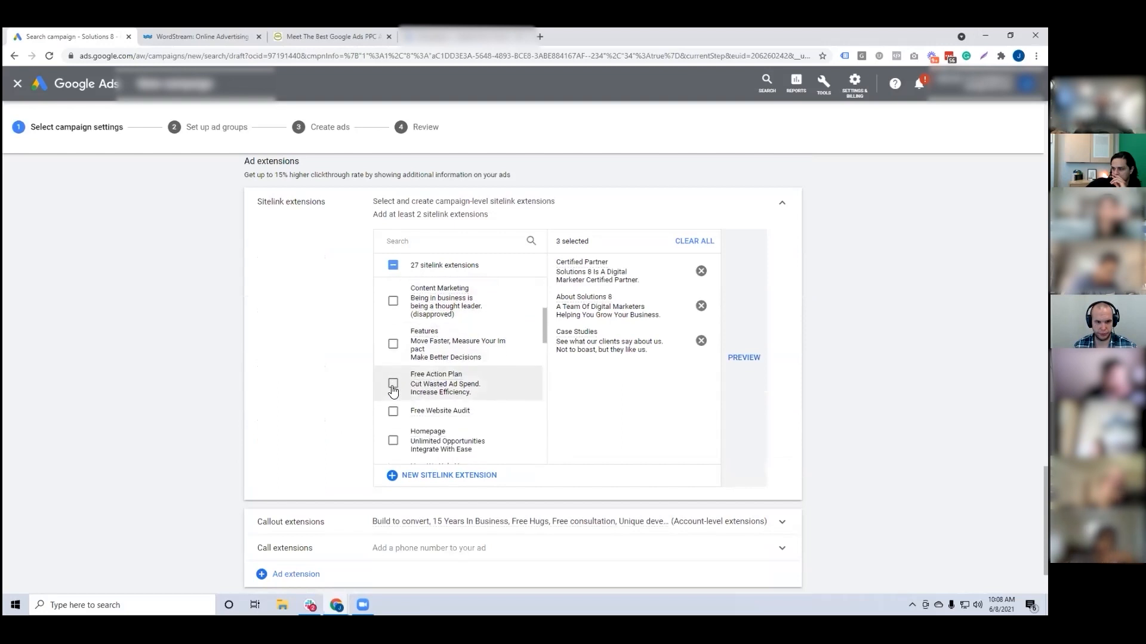
scroll(393, 391, down, 2)
click(393, 384)
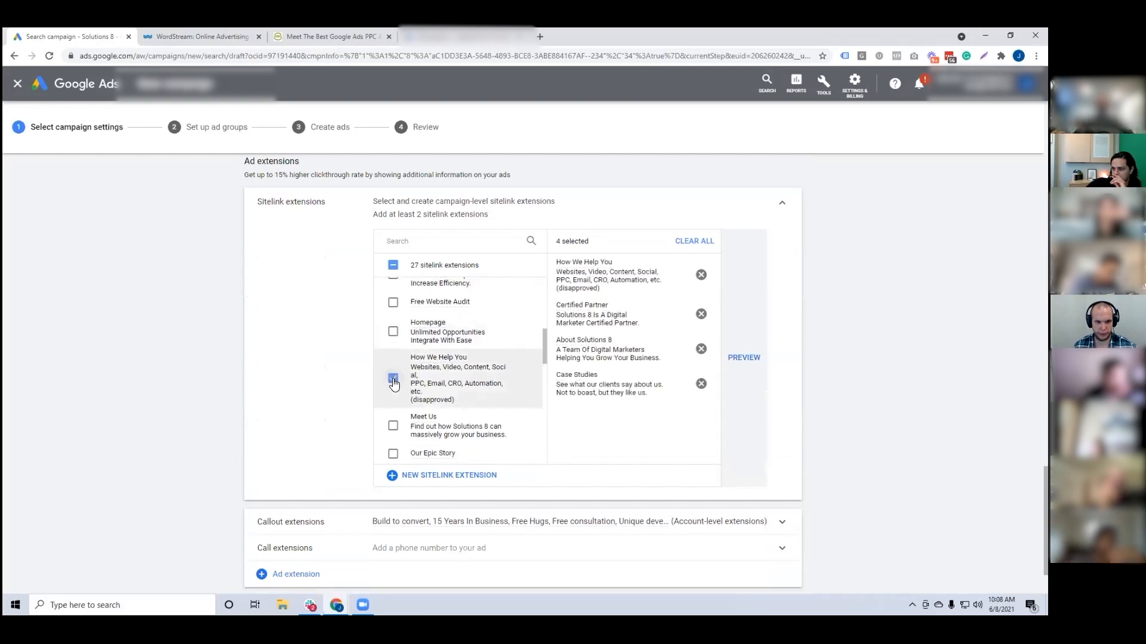
click(393, 383)
scroll(394, 383, down, 1)
scroll(393, 382, down, 1)
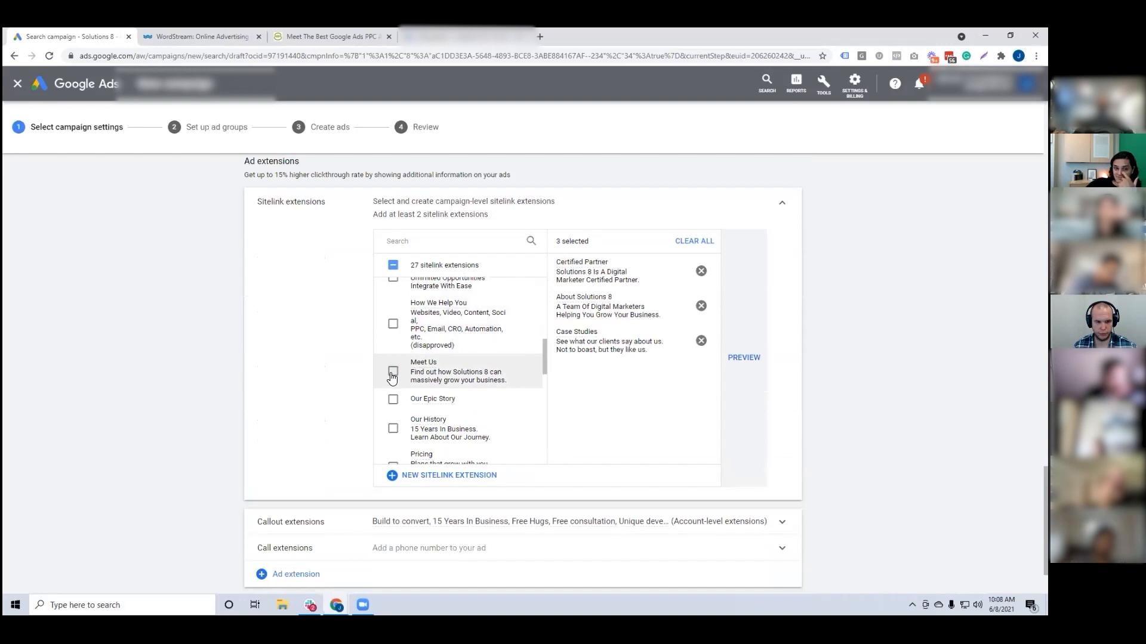
scroll(395, 388, down, 2)
scroll(397, 396, down, 2)
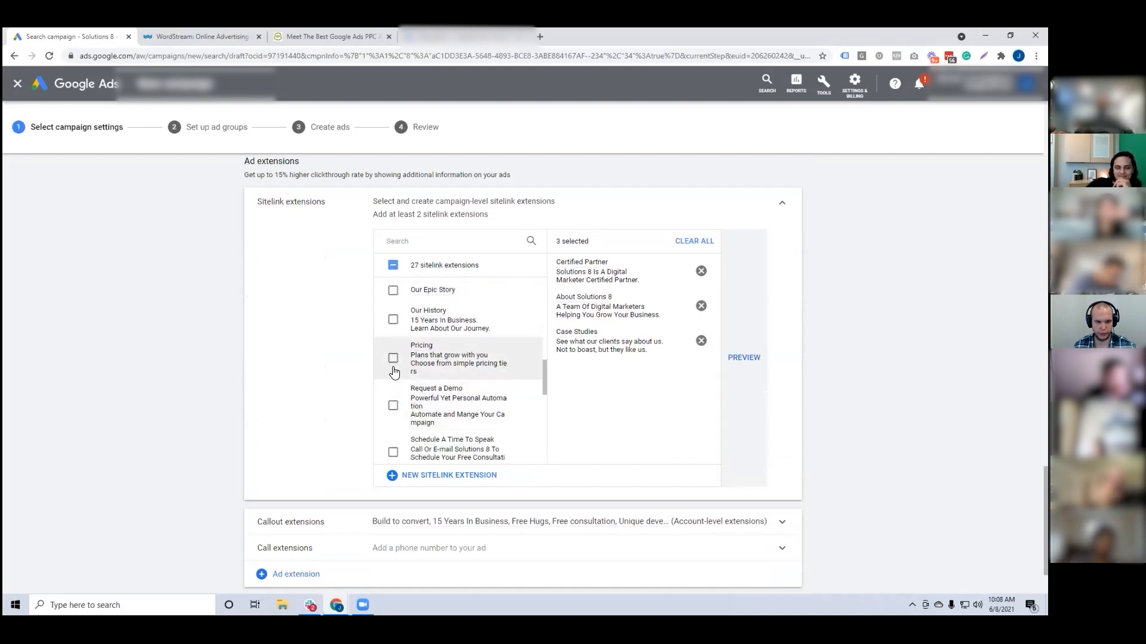
scroll(394, 370, down, 2)
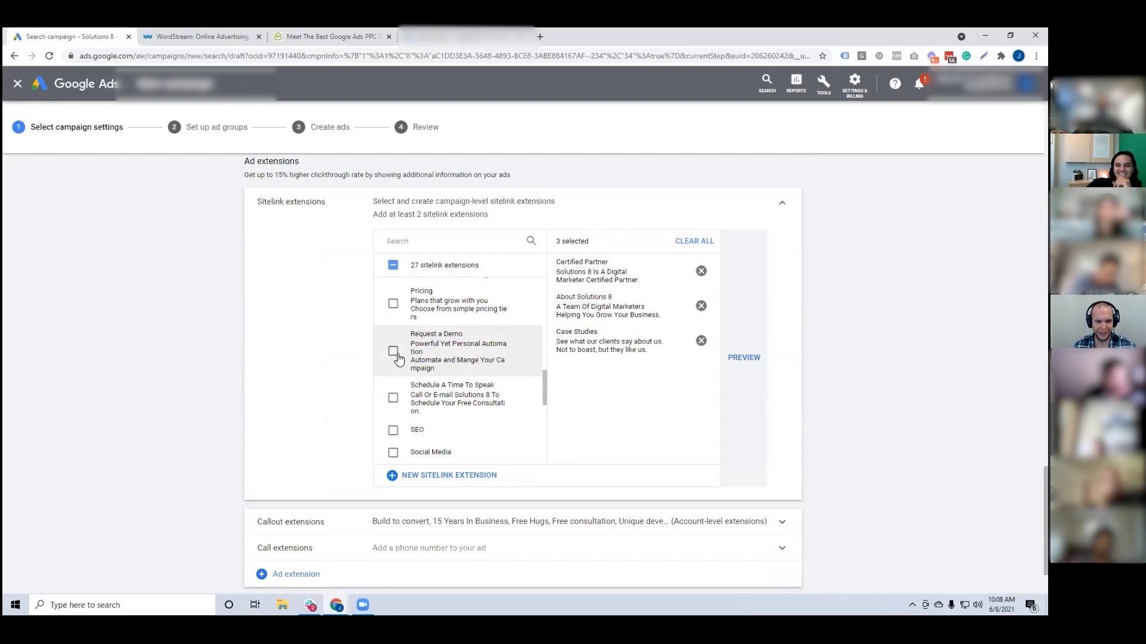
scroll(396, 368, down, 2)
scroll(392, 364, up, 2)
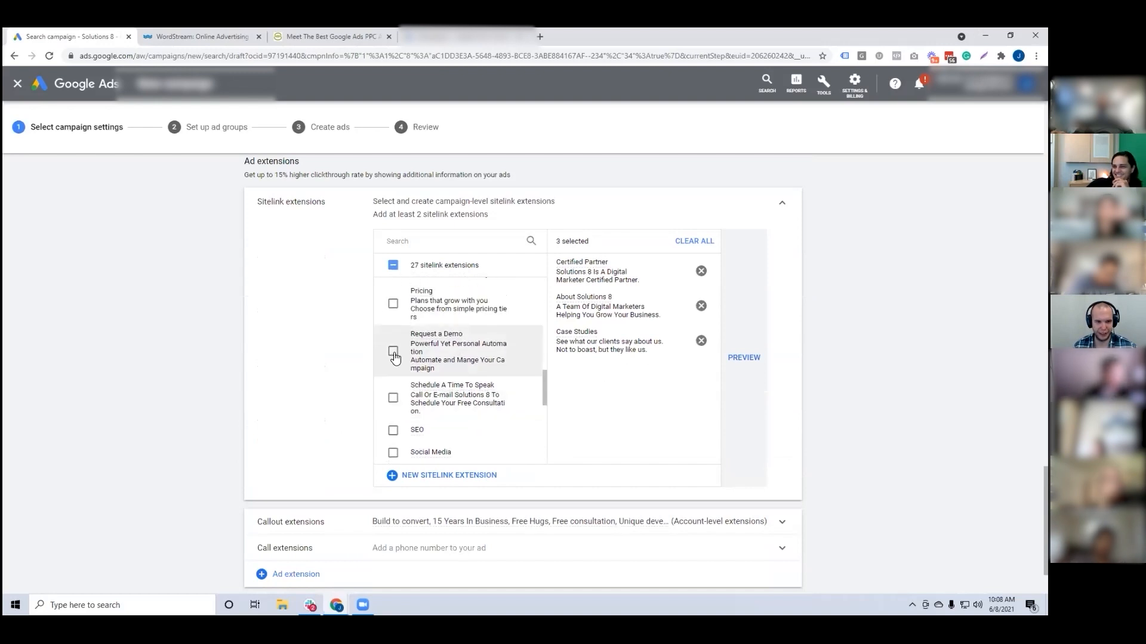
click(393, 351)
scroll(348, 442, down, 1)
click(305, 556)
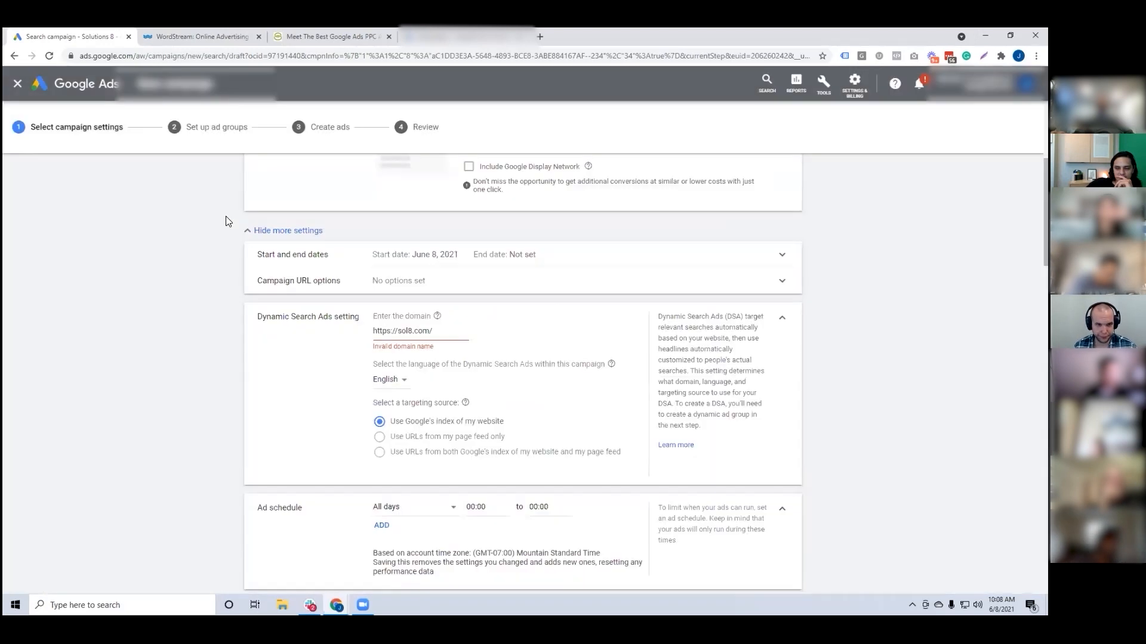
drag(400, 333, 330, 335)
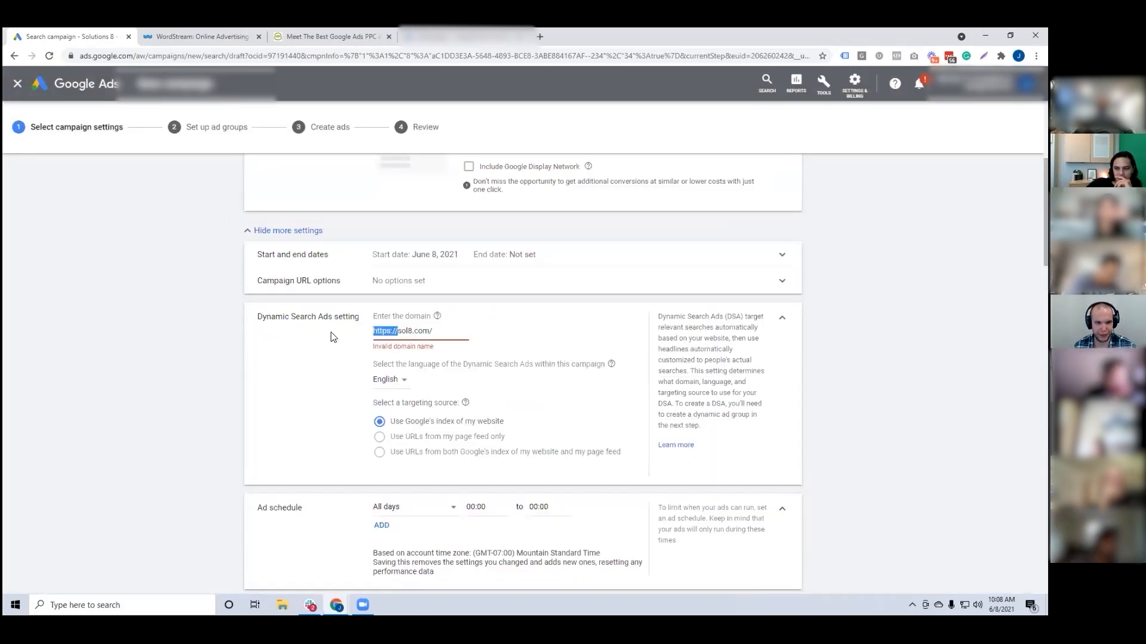
key(BackSpace)
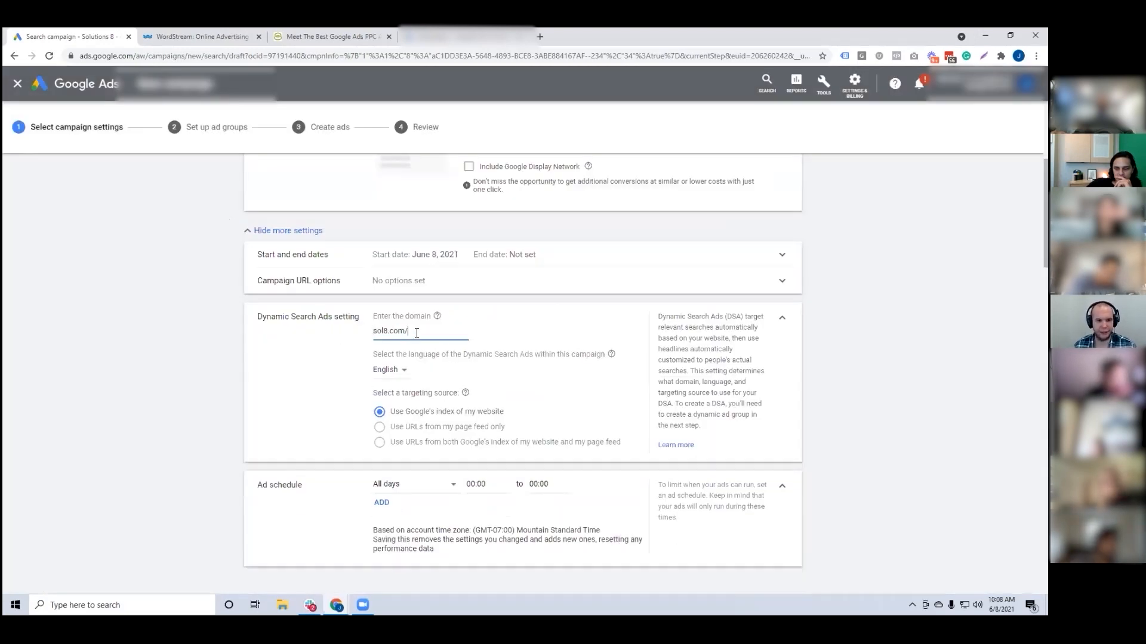
scroll(202, 267, down, 15)
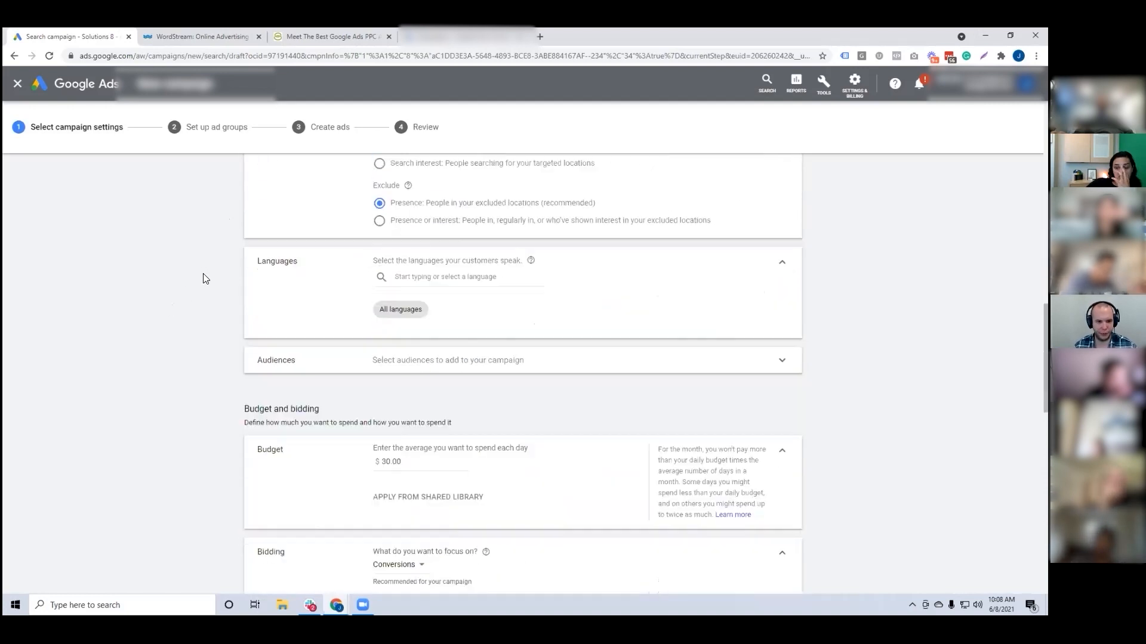
scroll(263, 454, down, 8)
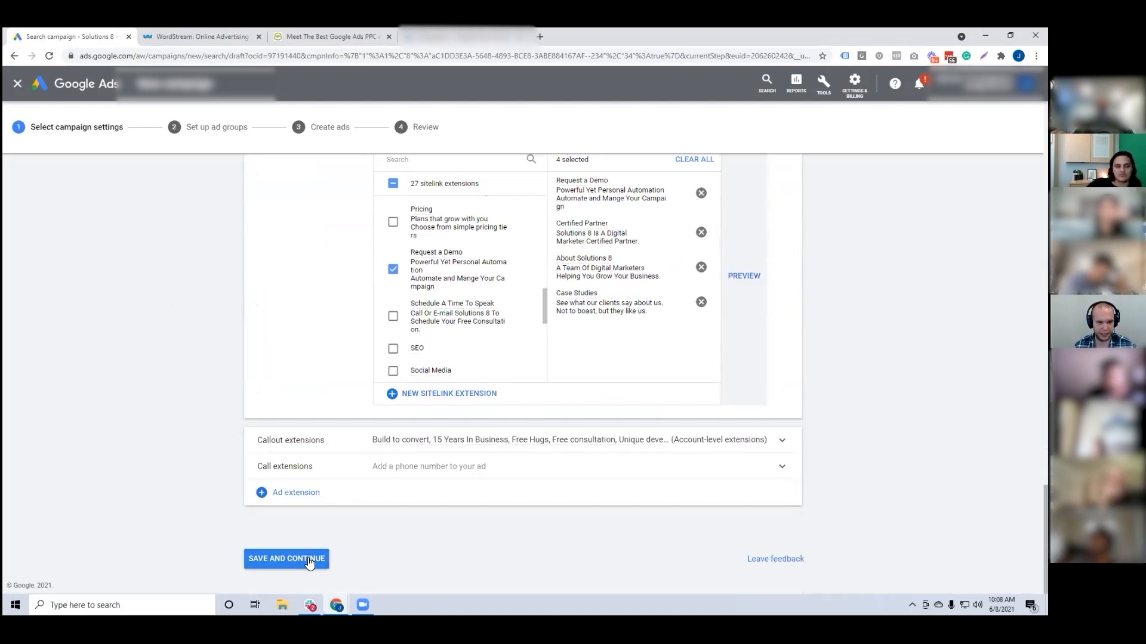
Save the campaign settings and continue to the ad group setup, keeping the ad group type set to Dynamic.
click(309, 560)
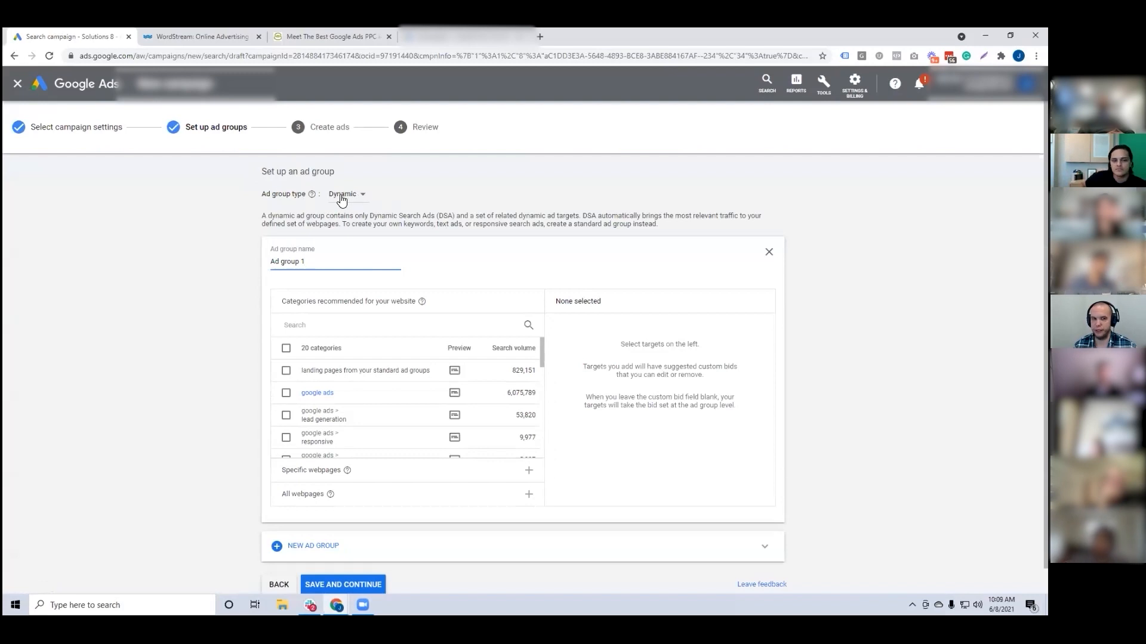
click(360, 196)
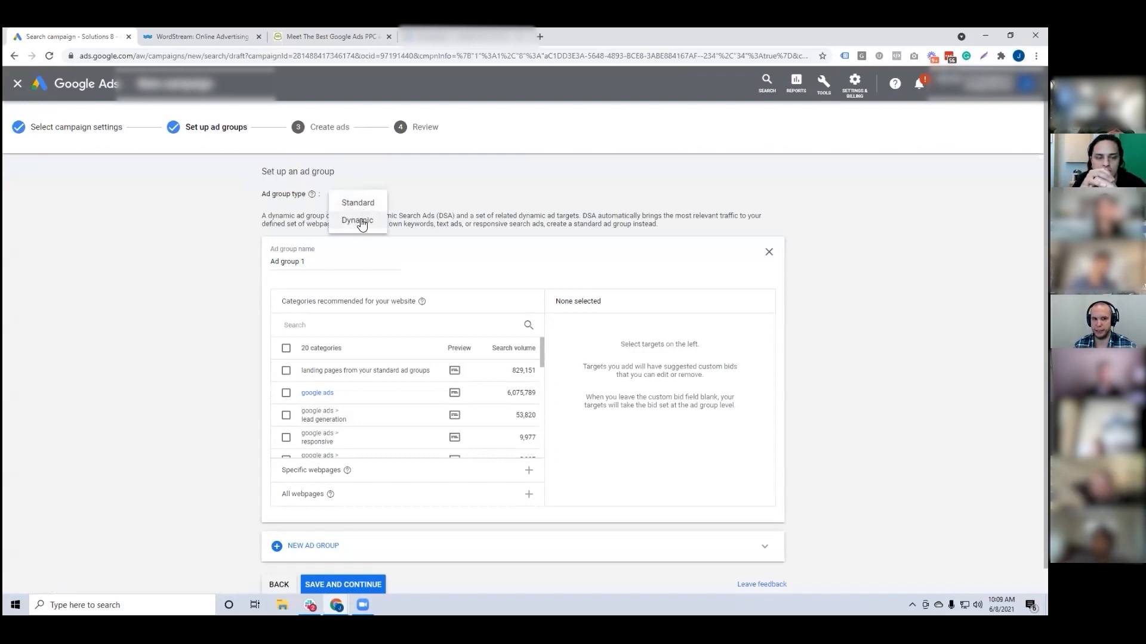
click(358, 220)
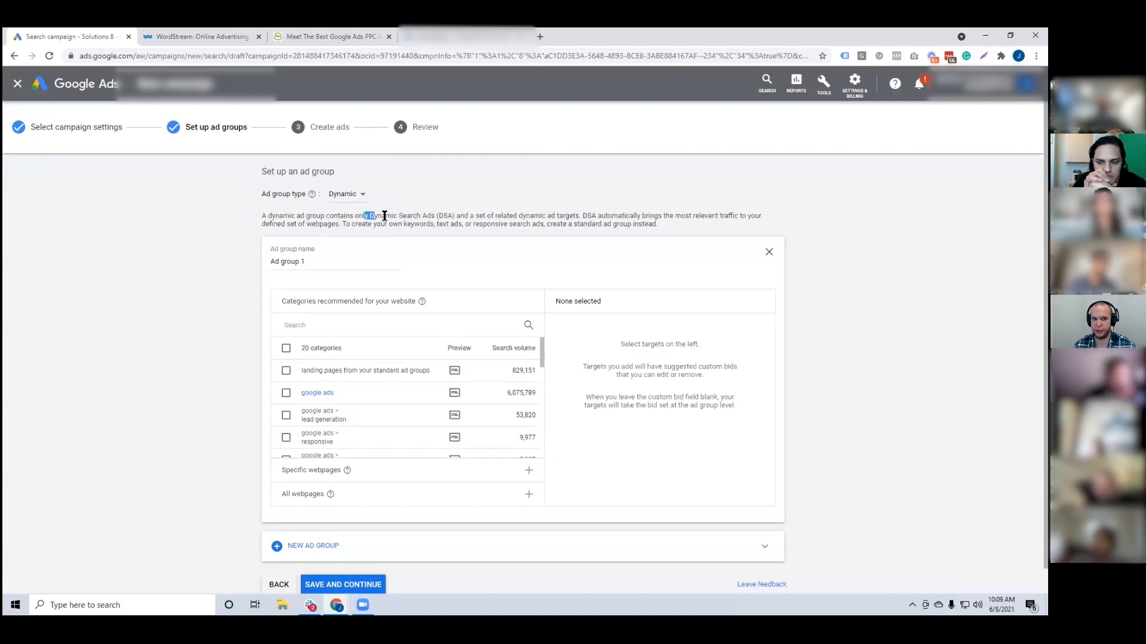
drag(363, 215, 466, 215)
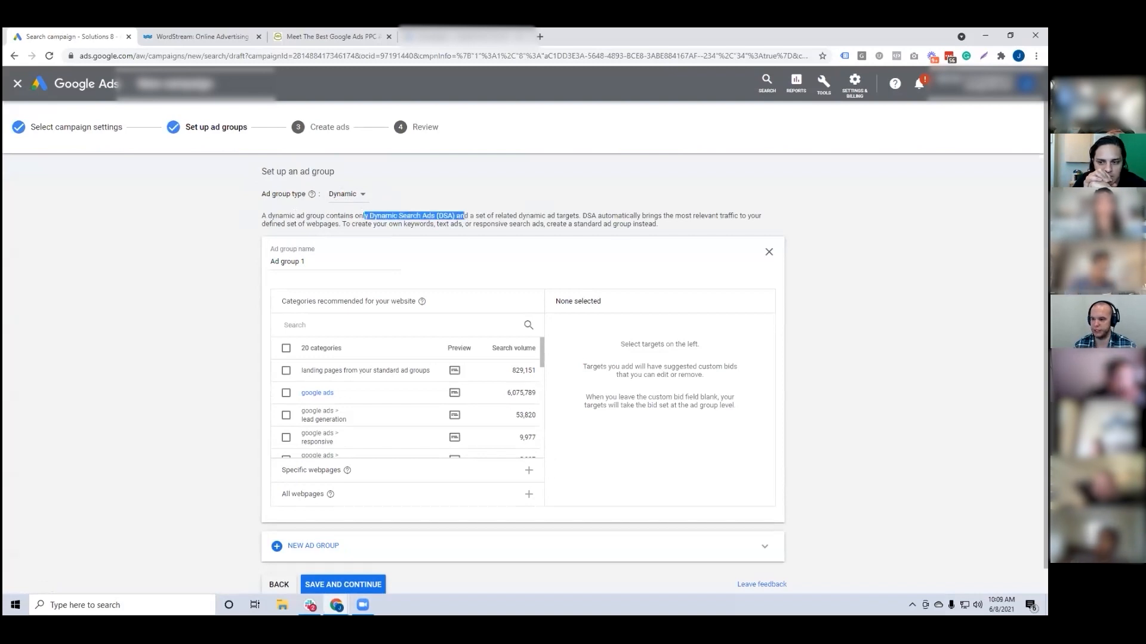
Rename the dynamic ad group as All Webpages.
drag(312, 261, 187, 268)
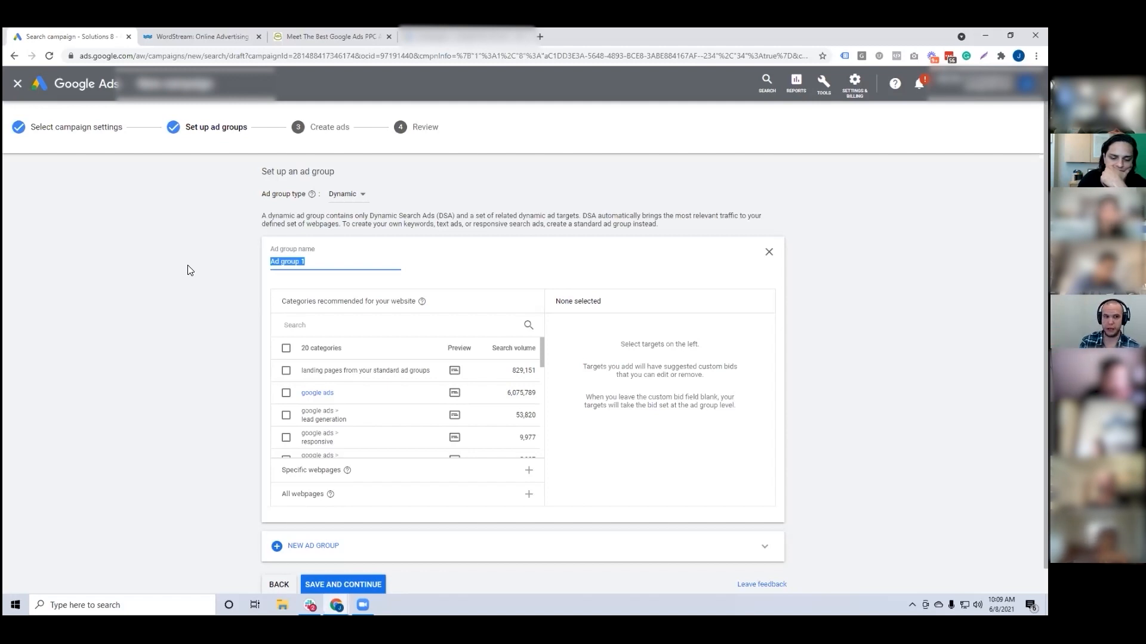
text(All Websites)
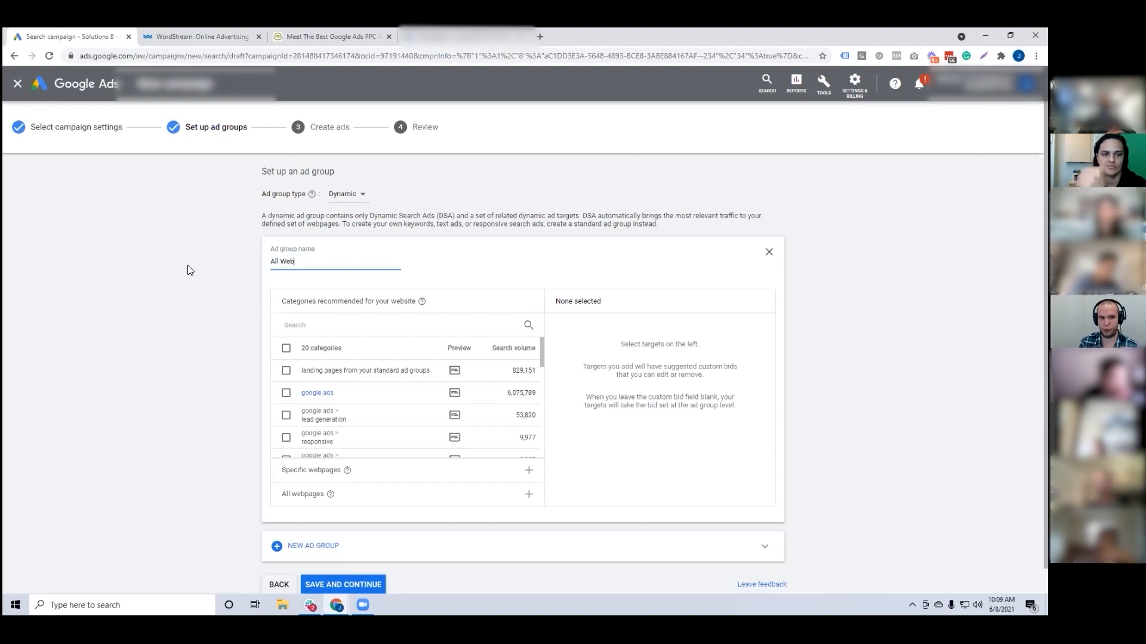
key(BackSpace)
key(BackSpace)
text(pages)
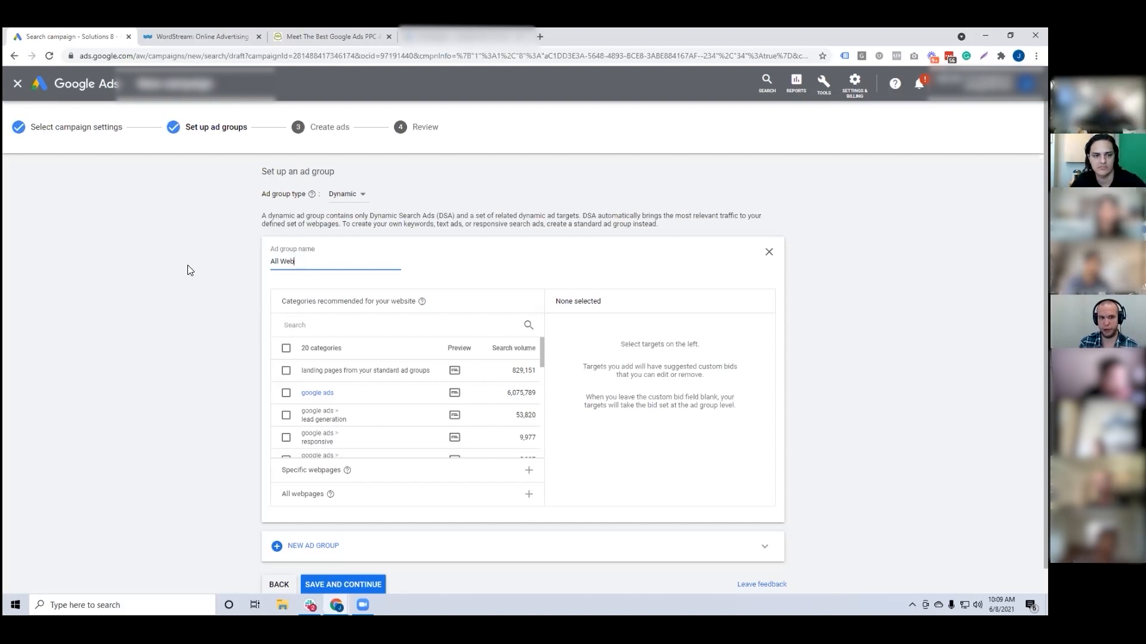
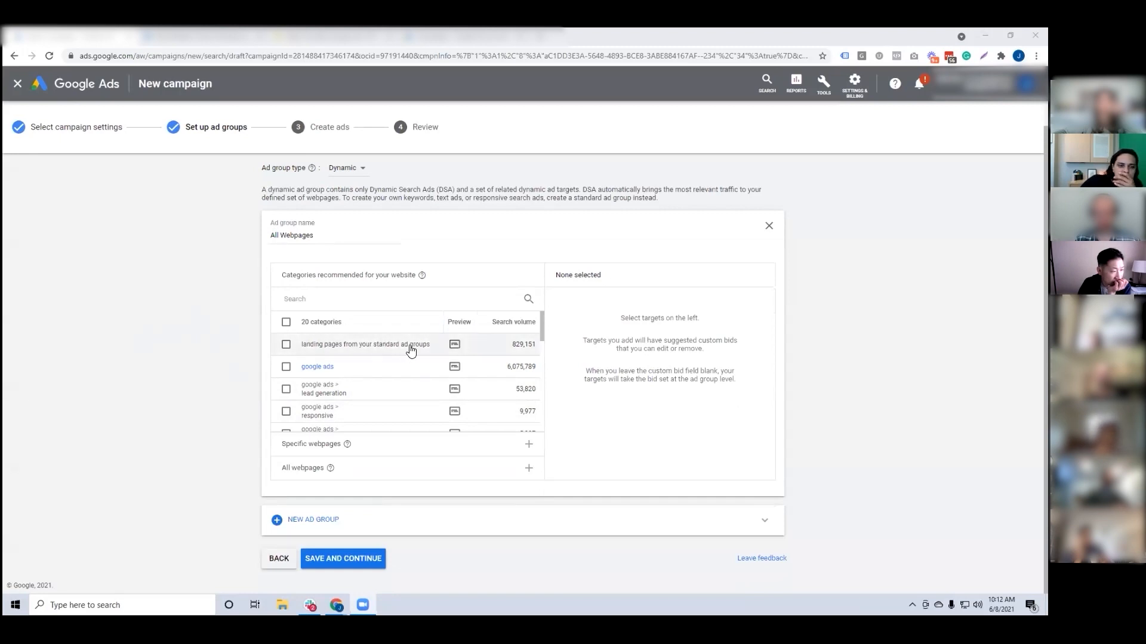
Preview example ads for the standard landing pages, google ads lead generation, google and graphics categories, checking the graphics landing page URL.
click(454, 348)
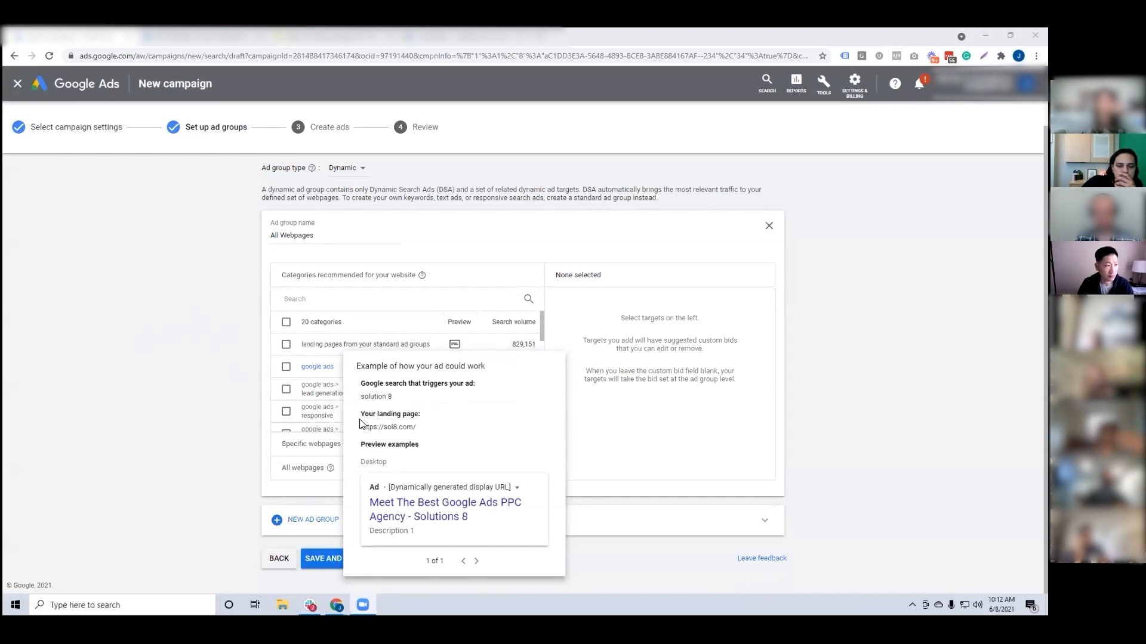
click(454, 391)
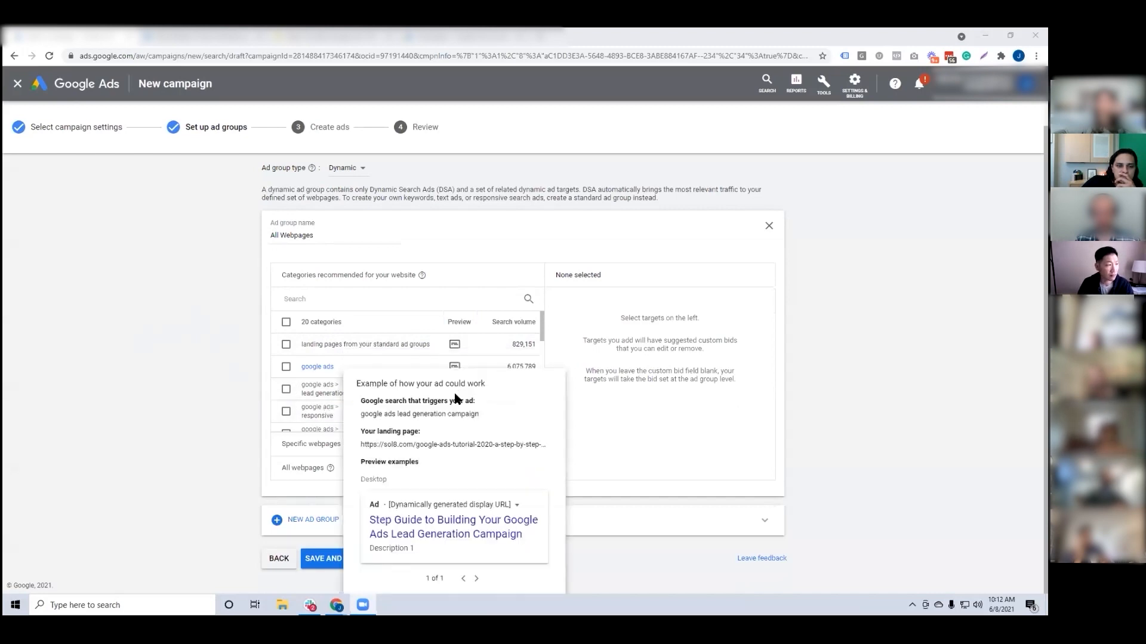
click(454, 389)
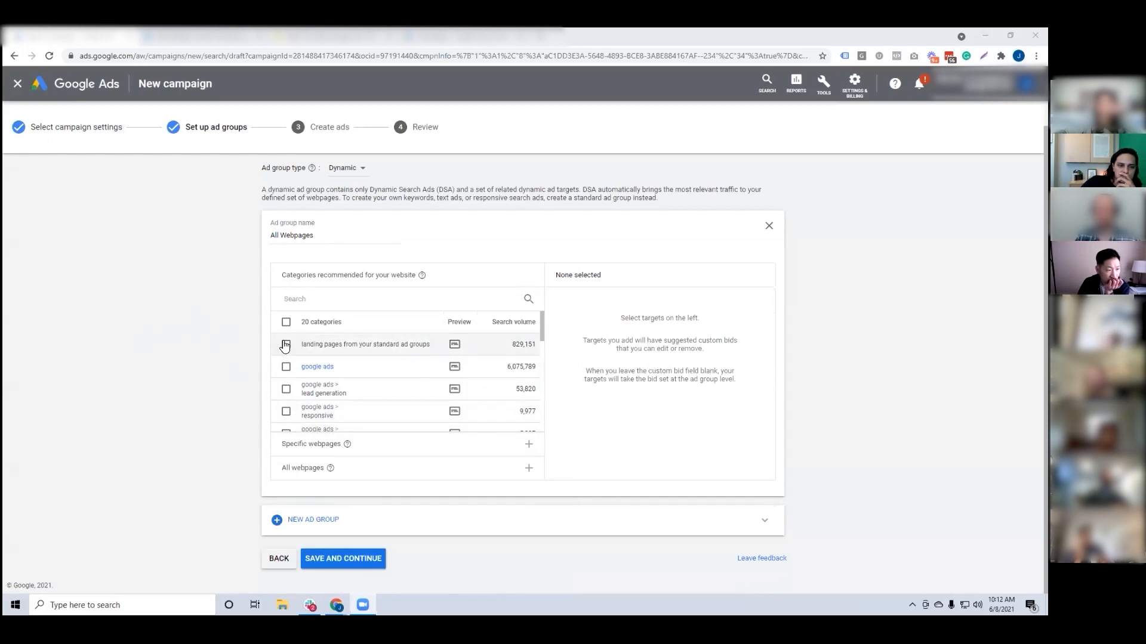
scroll(376, 371, down, 10)
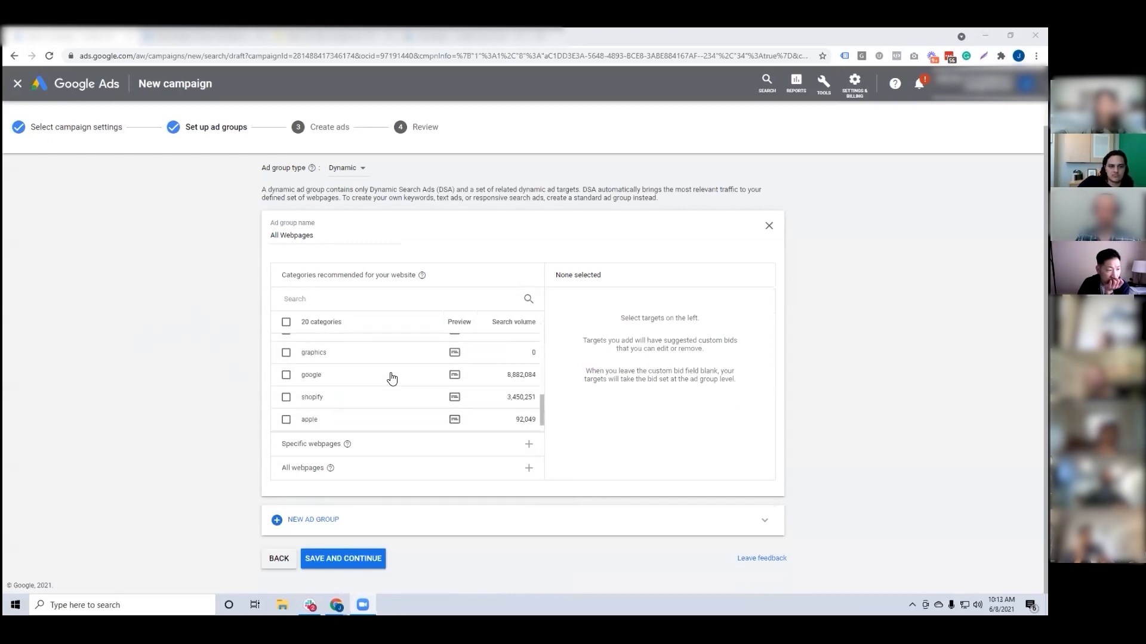
click(455, 376)
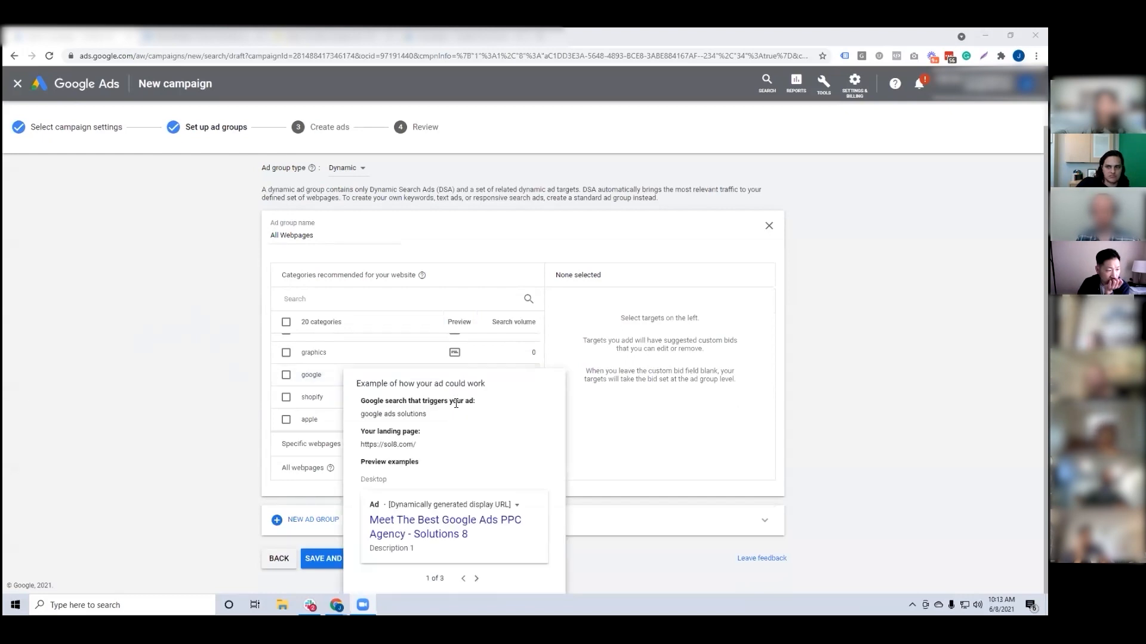
click(454, 354)
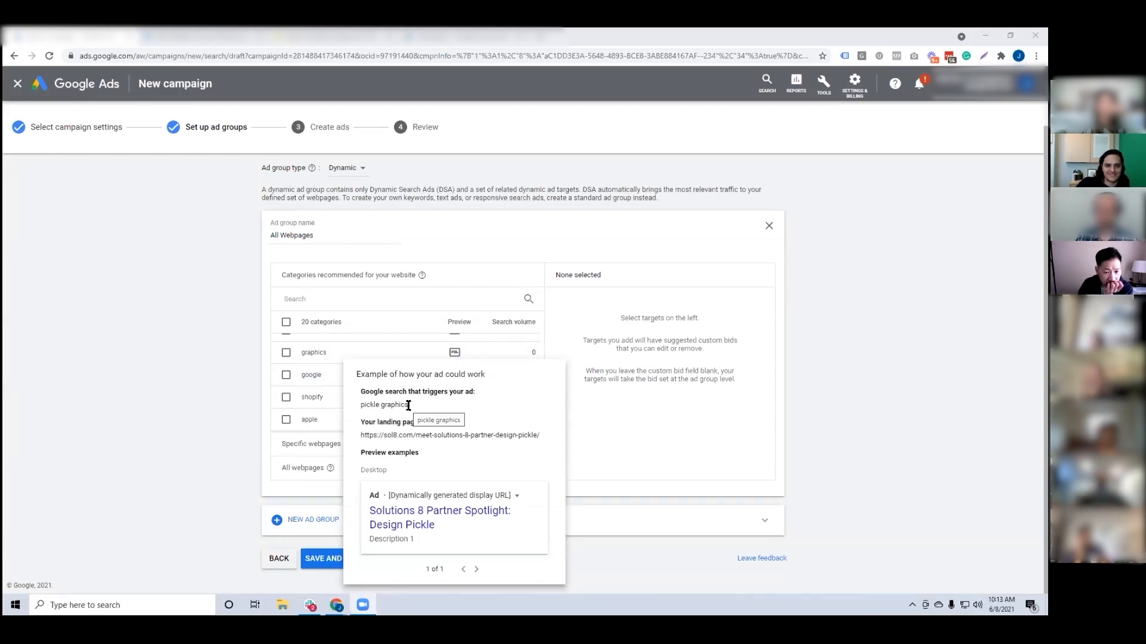
drag(414, 436, 449, 435)
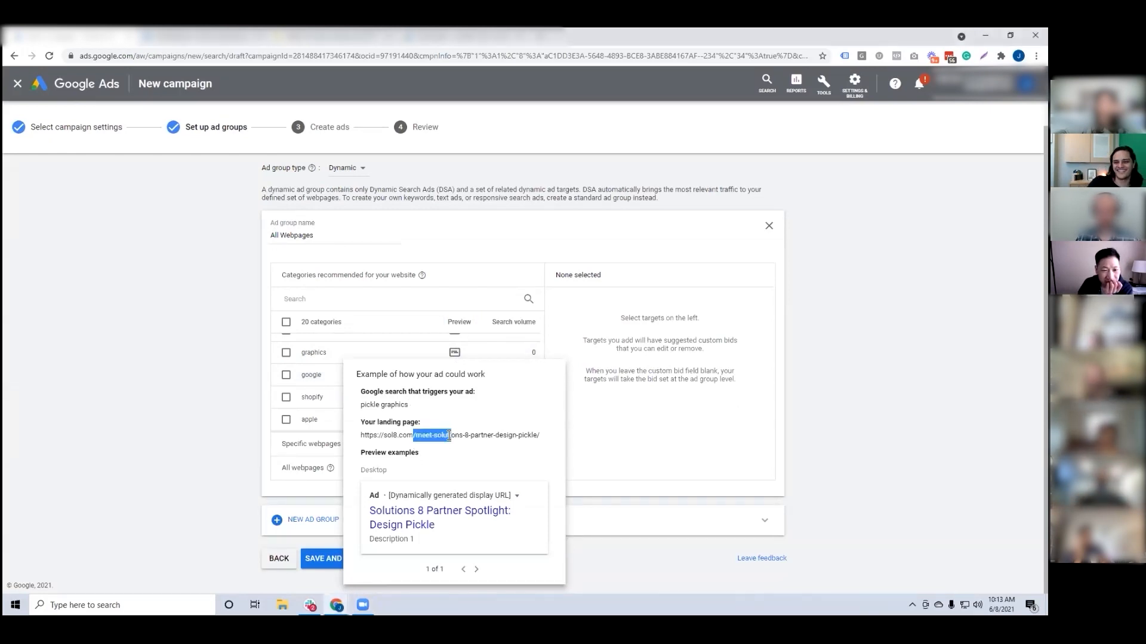
click(487, 435)
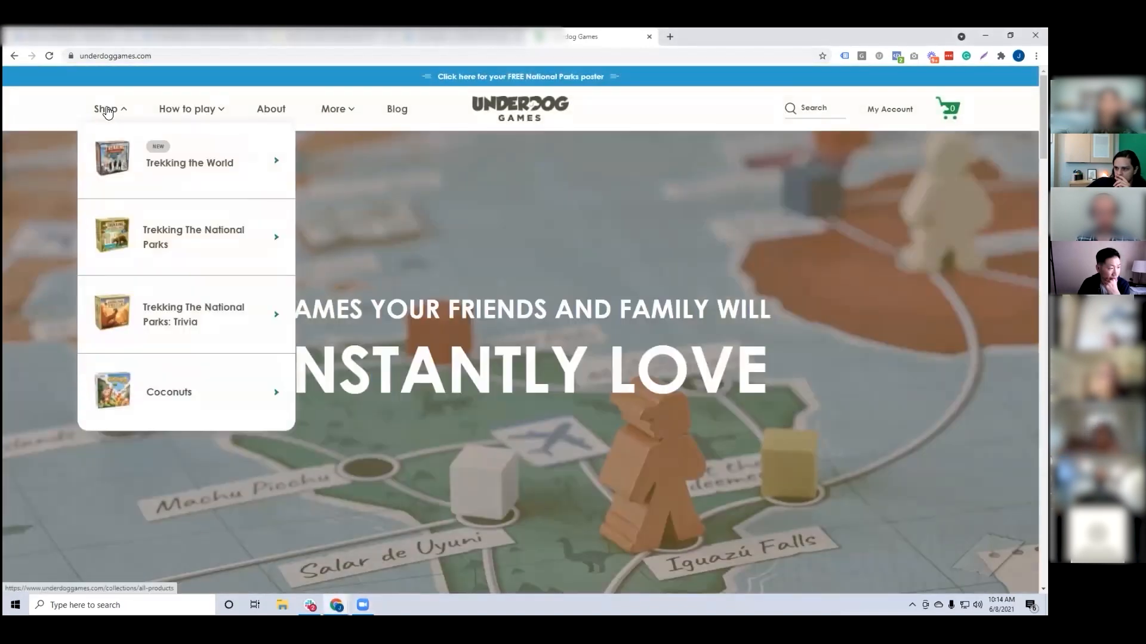
On the Underdog Games site, view all shop products and examine the collections part of the page URL.
click(108, 111)
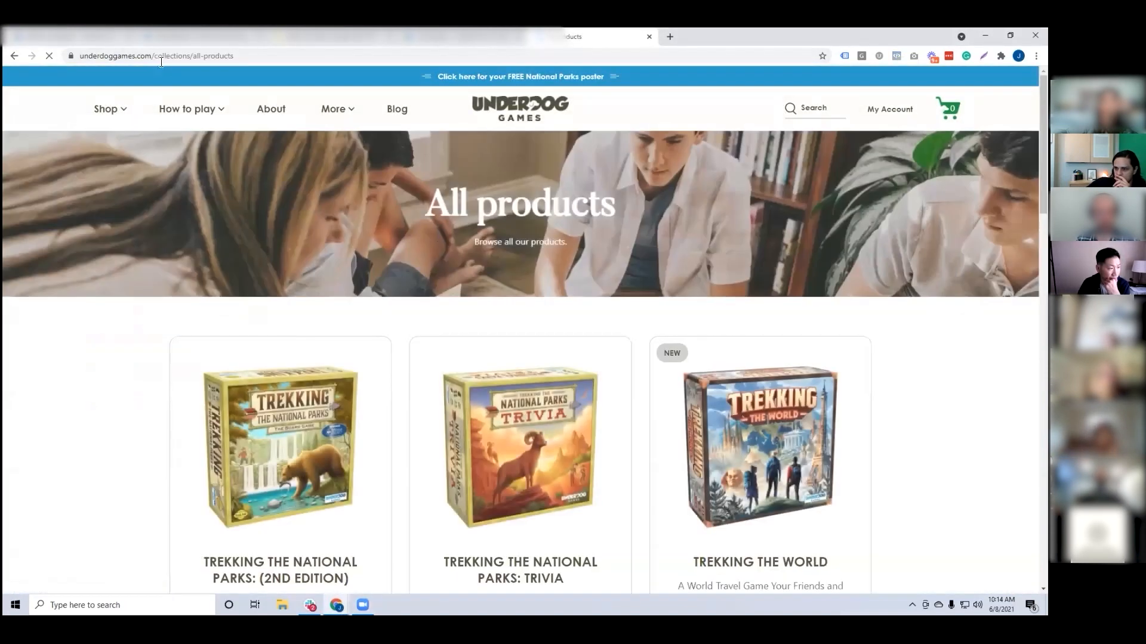
drag(154, 56, 194, 57)
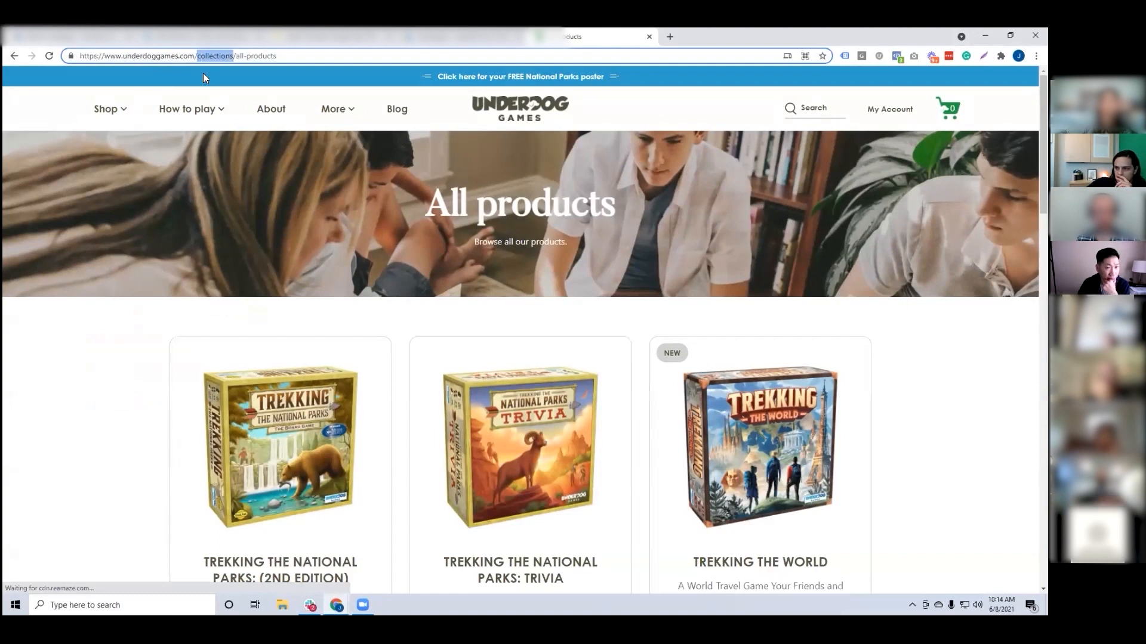
click(261, 76)
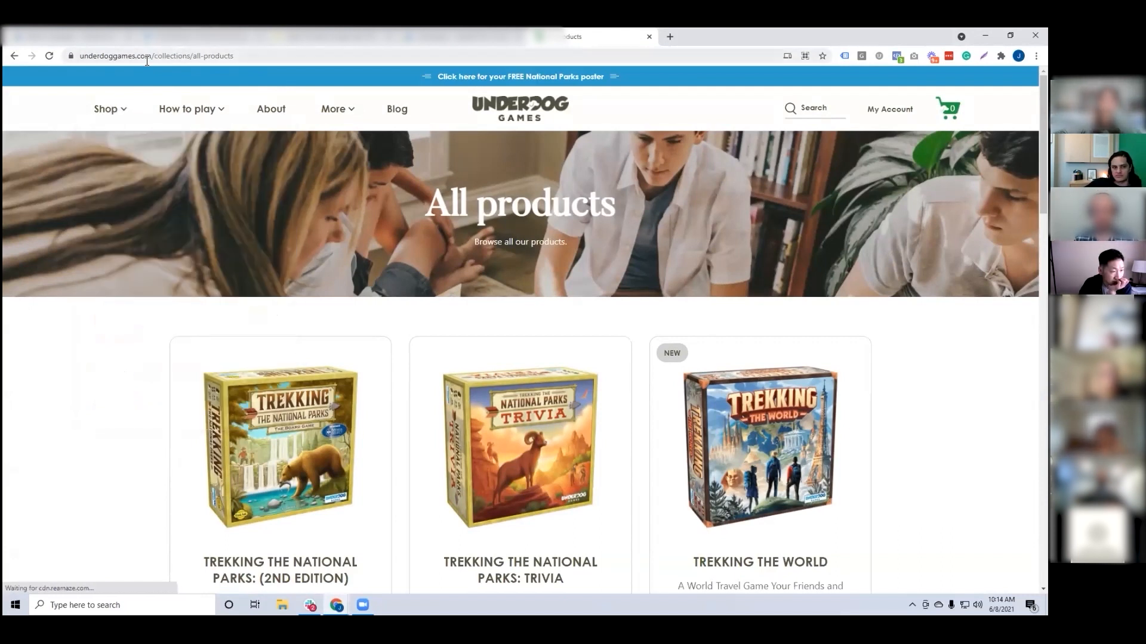
Check the URL of the Trekking The National Parks (2nd Edition) product page and return to the All products page.
scroll(336, 269, down, 5)
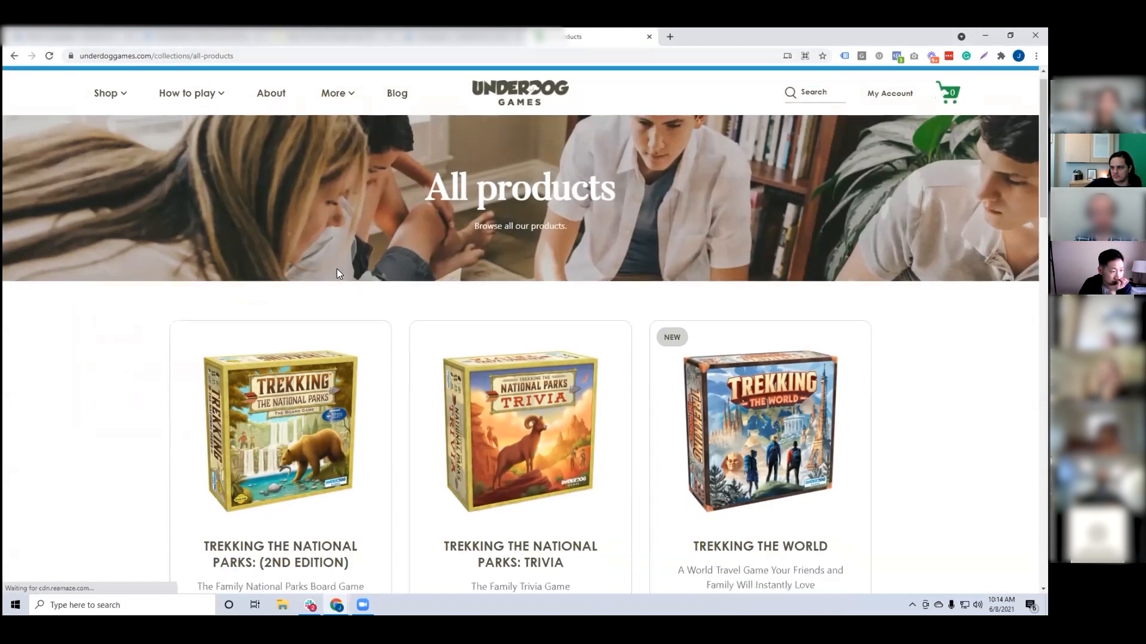
scroll(251, 390, up, 3)
click(251, 391)
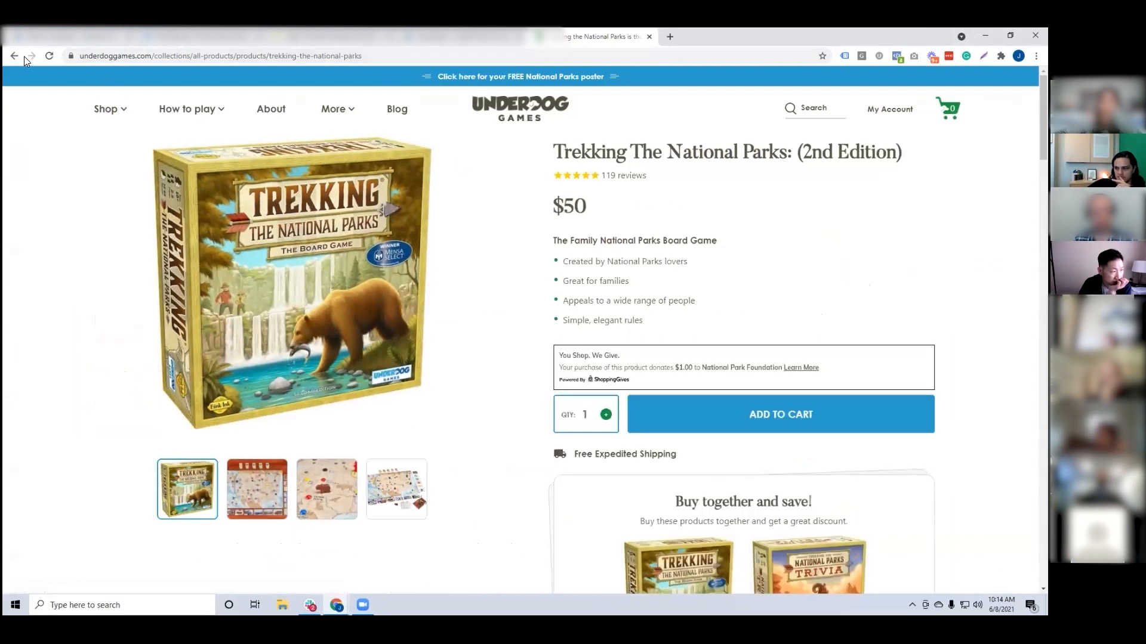
double_click(158, 56)
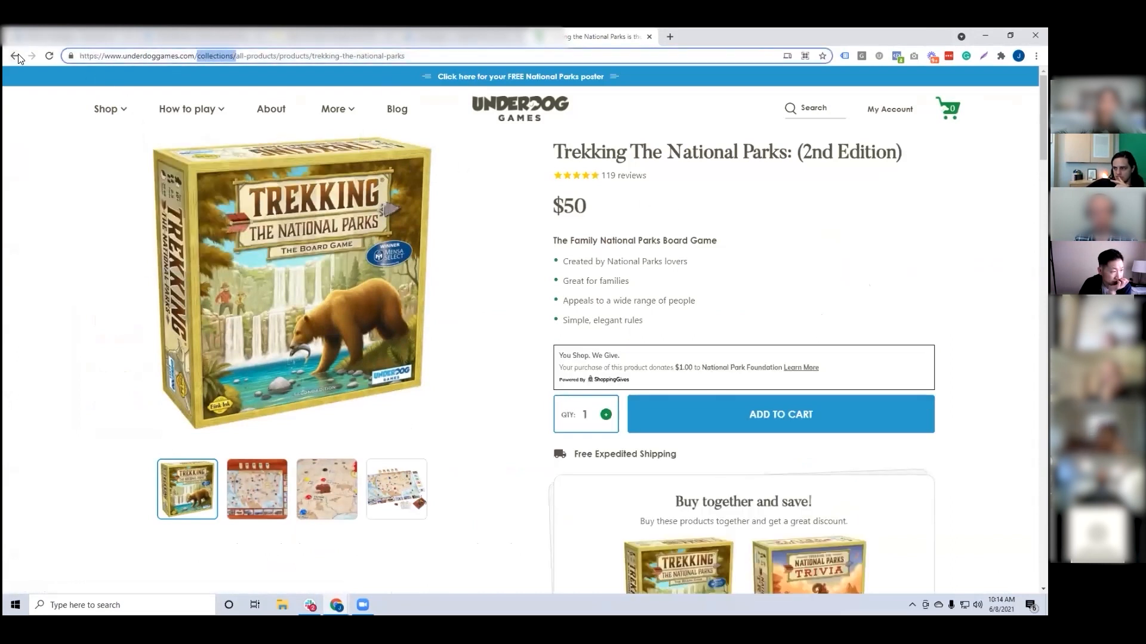
click(14, 56)
scroll(465, 365, down, 3)
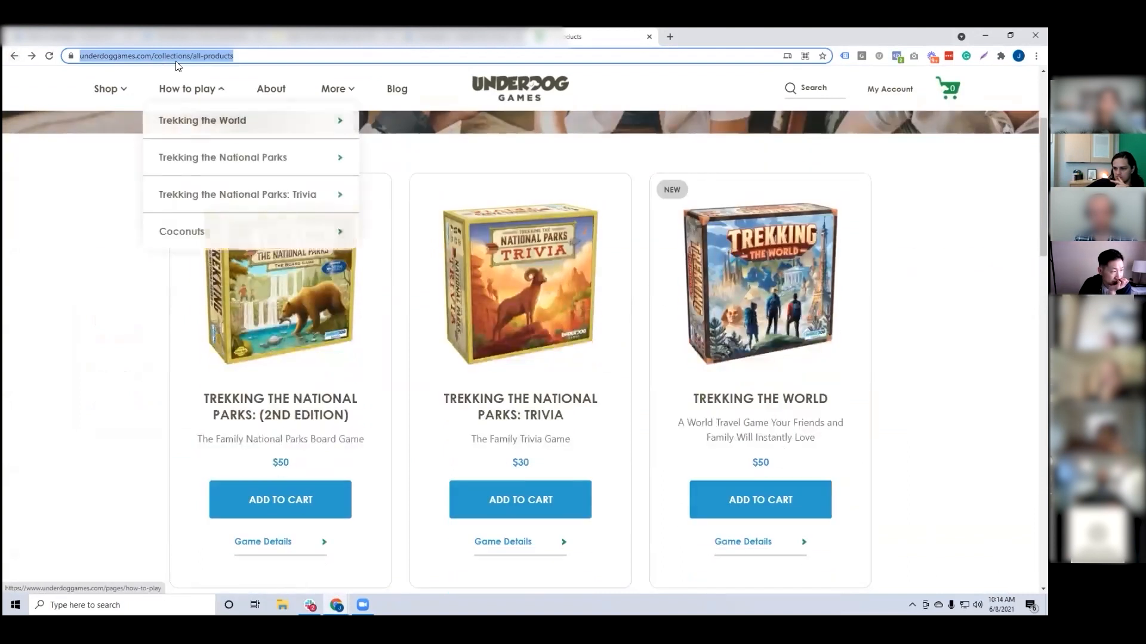
Check the URL structure of the Underdog Games blog and return to the All products page.
scroll(465, 366, down, 1)
click(397, 89)
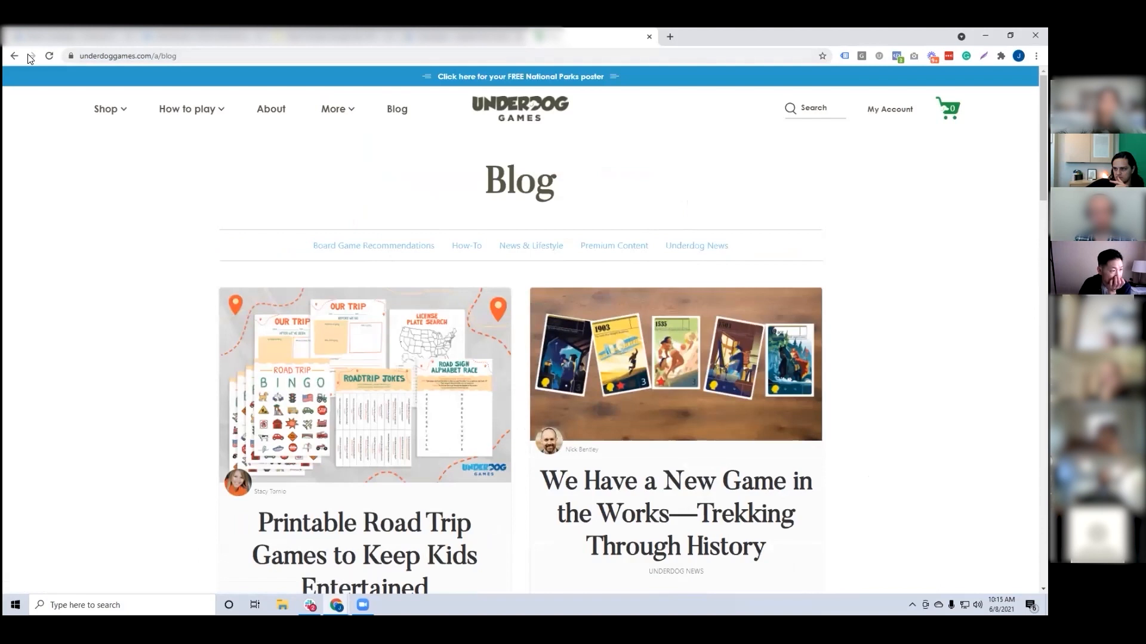
key(alt+Left)
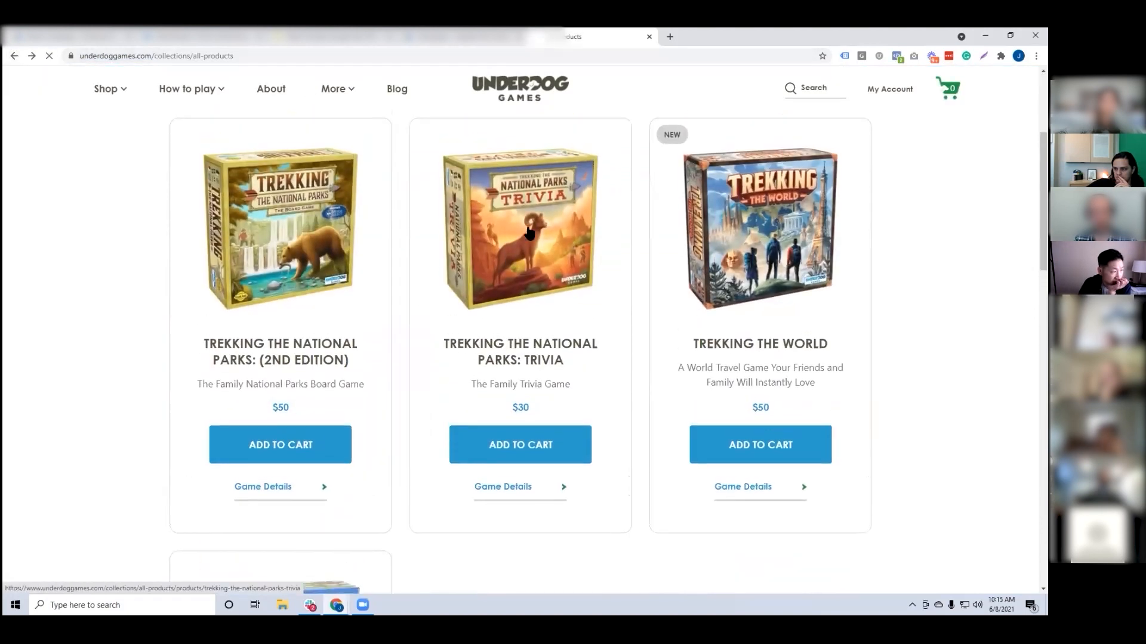
Compare the URLs of the Trekking The National Parks: Trivia and Coconuts product pages, returning to All products.
double_click(173, 55)
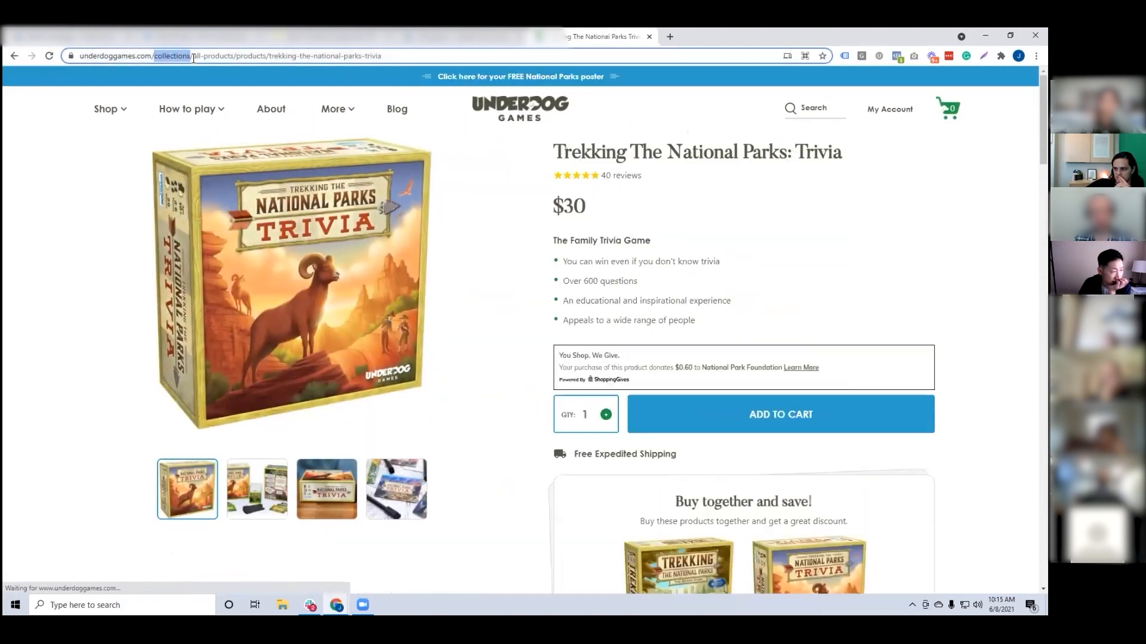
scroll(291, 382, down, 5)
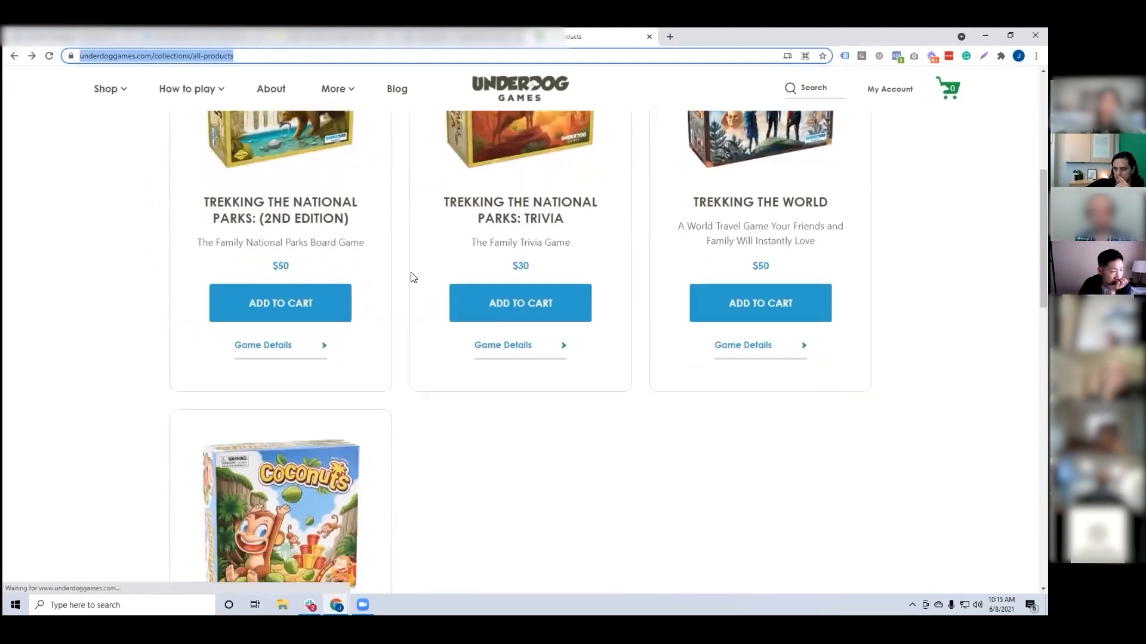
click(291, 382)
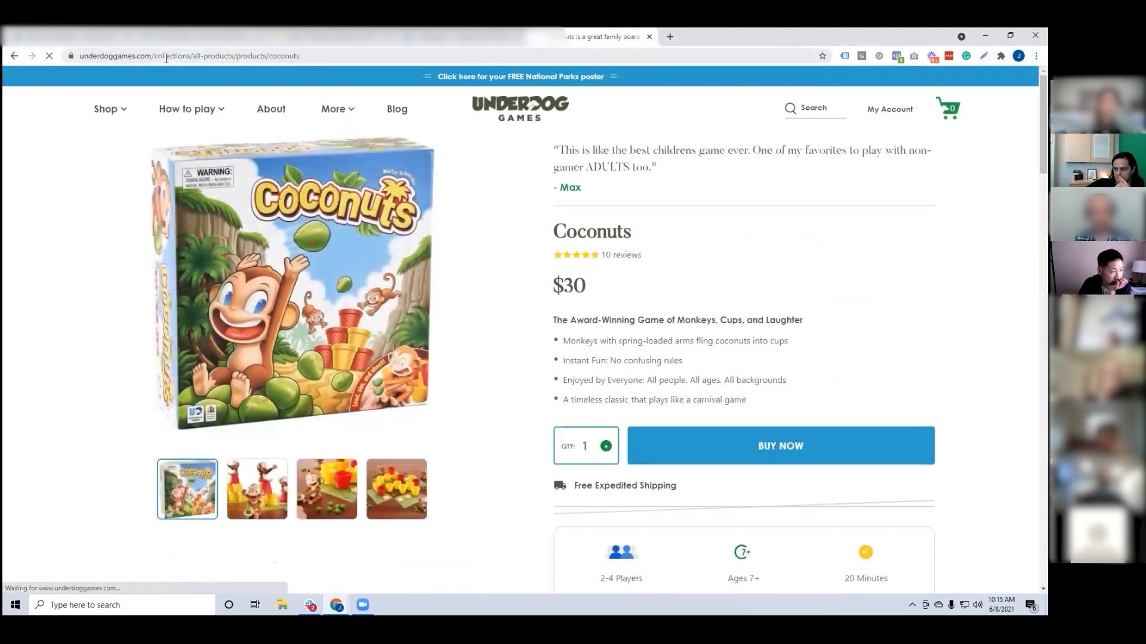
click(14, 56)
Examine the URLs of the How to Play Trekking the World page and the About page.
scroll(251, 191, up, 4)
scroll(241, 153, up, 4)
mouse_move(191, 108)
click(200, 142)
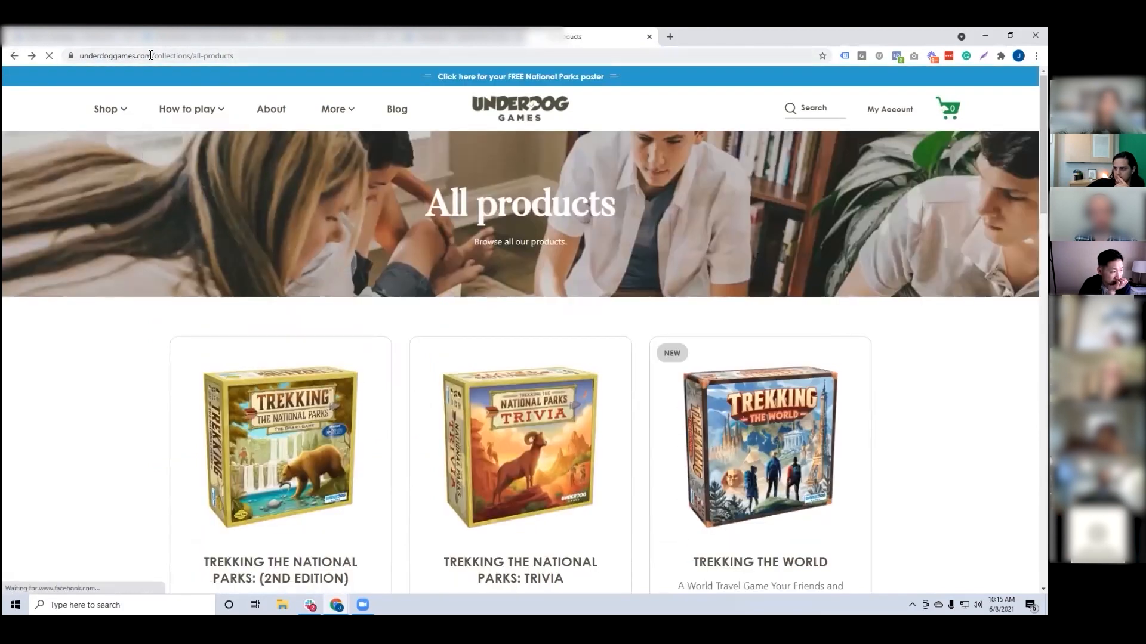
click(203, 177)
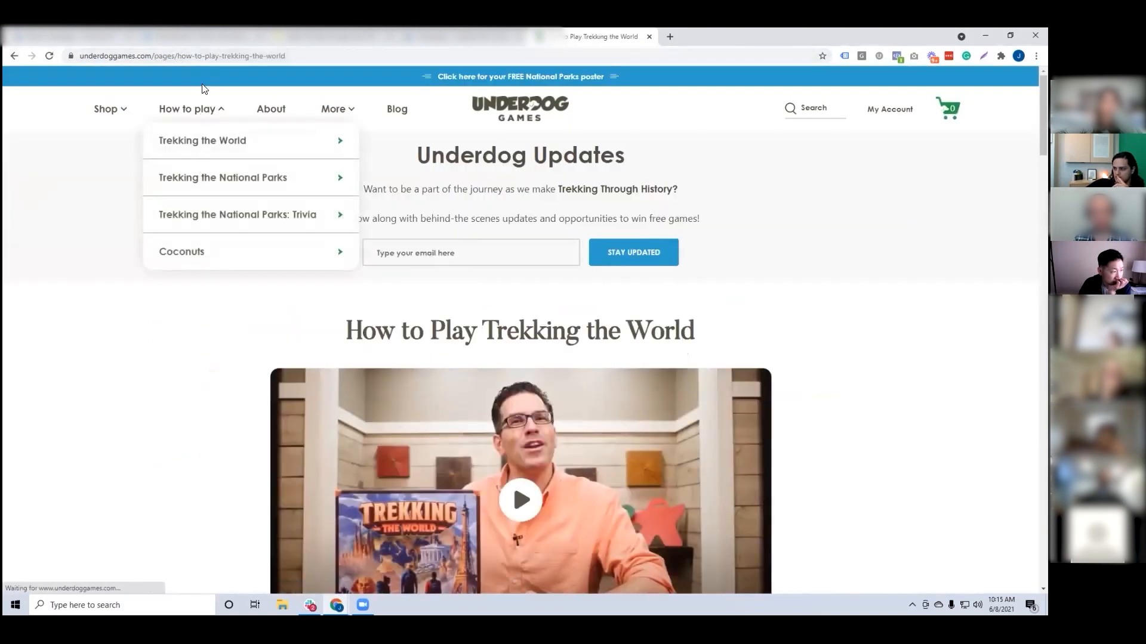
click(271, 109)
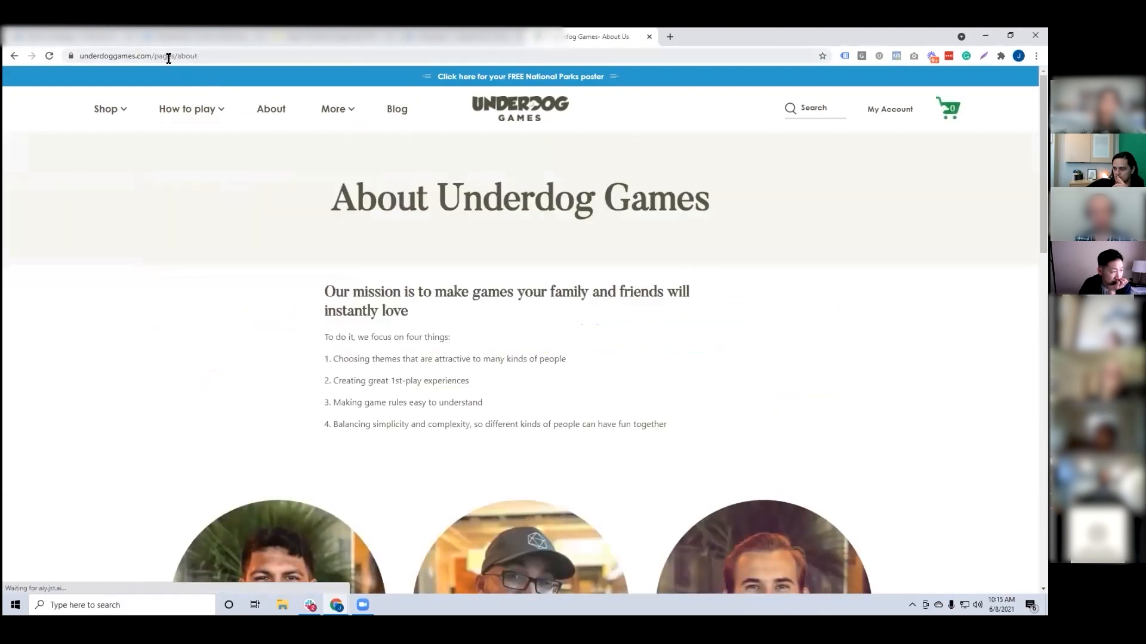
Check the URL of the National Parks: Trivia product page reached directly from the shop listing, and return to the About page.
mouse_move(338, 111)
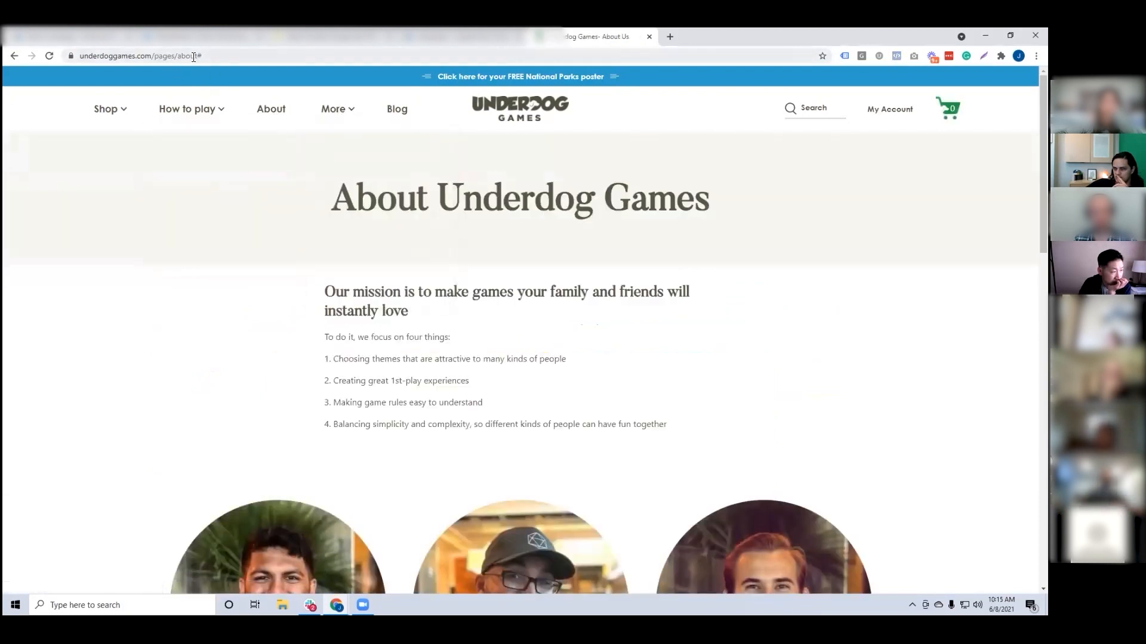
key(alt+Left)
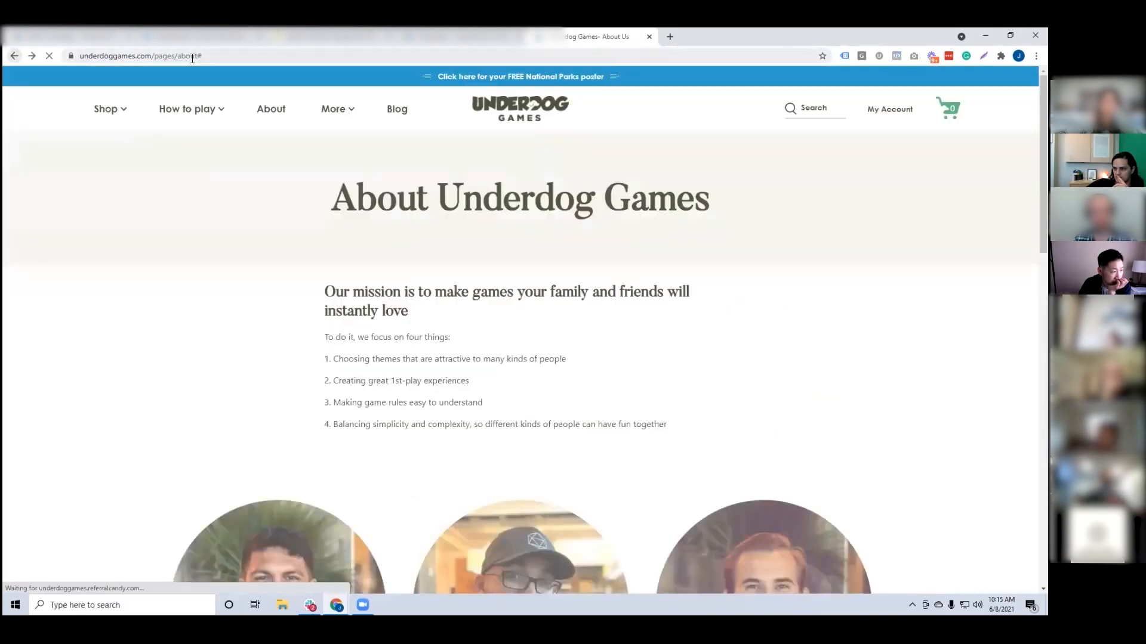
mouse_move(123, 113)
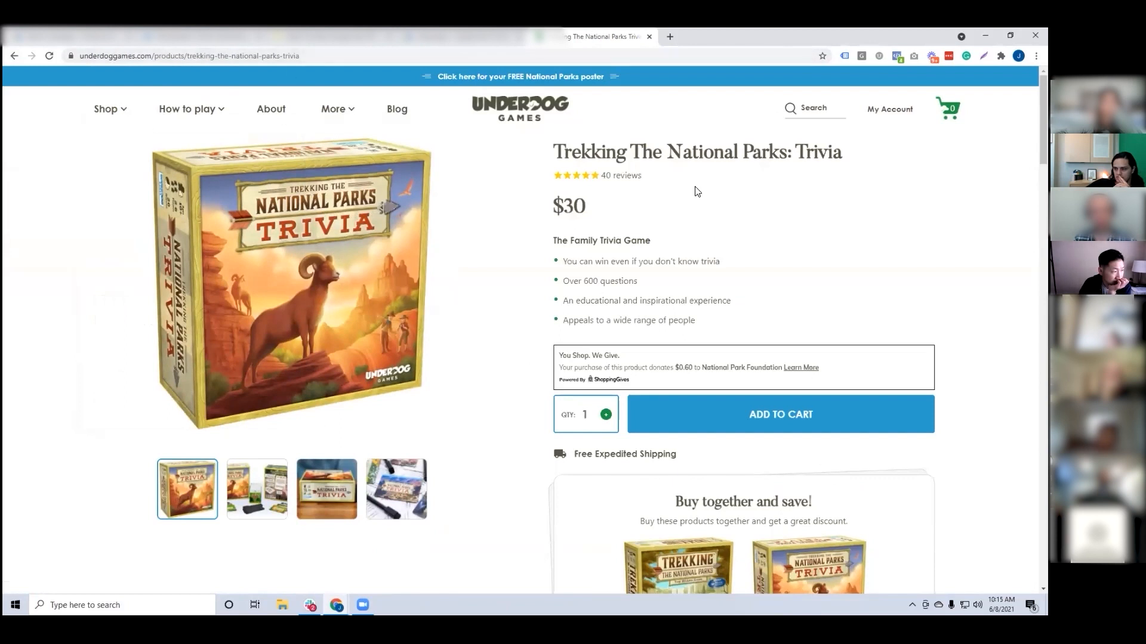
click(16, 56)
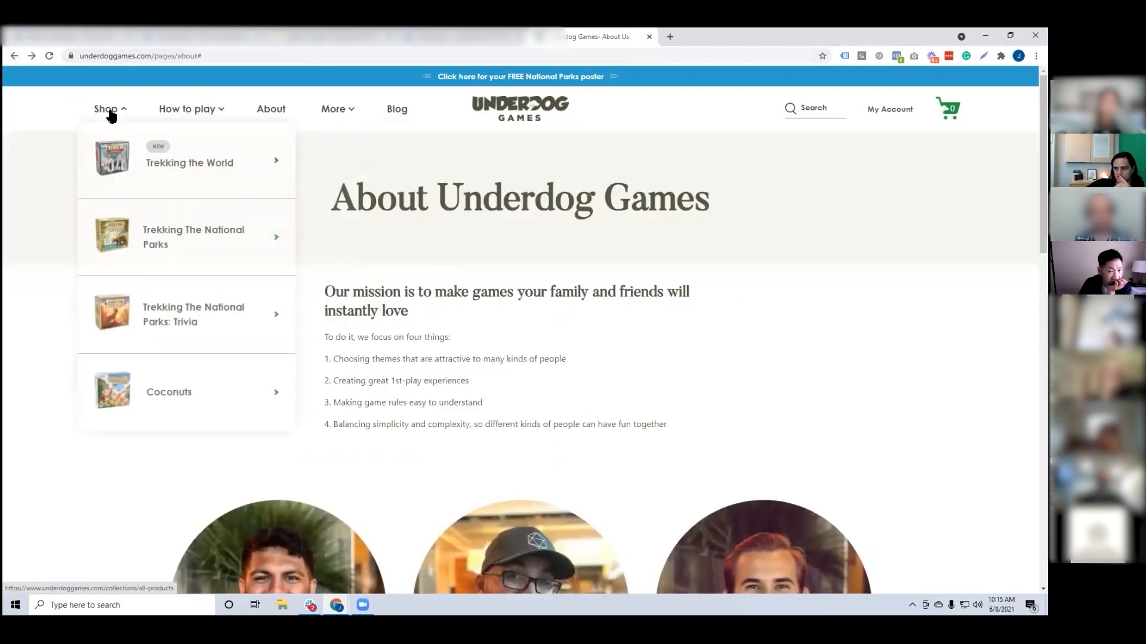
Compare the Trekking the World page's URL when opened from All products and from the shop listing, returning to the collections version.
click(109, 109)
click(745, 442)
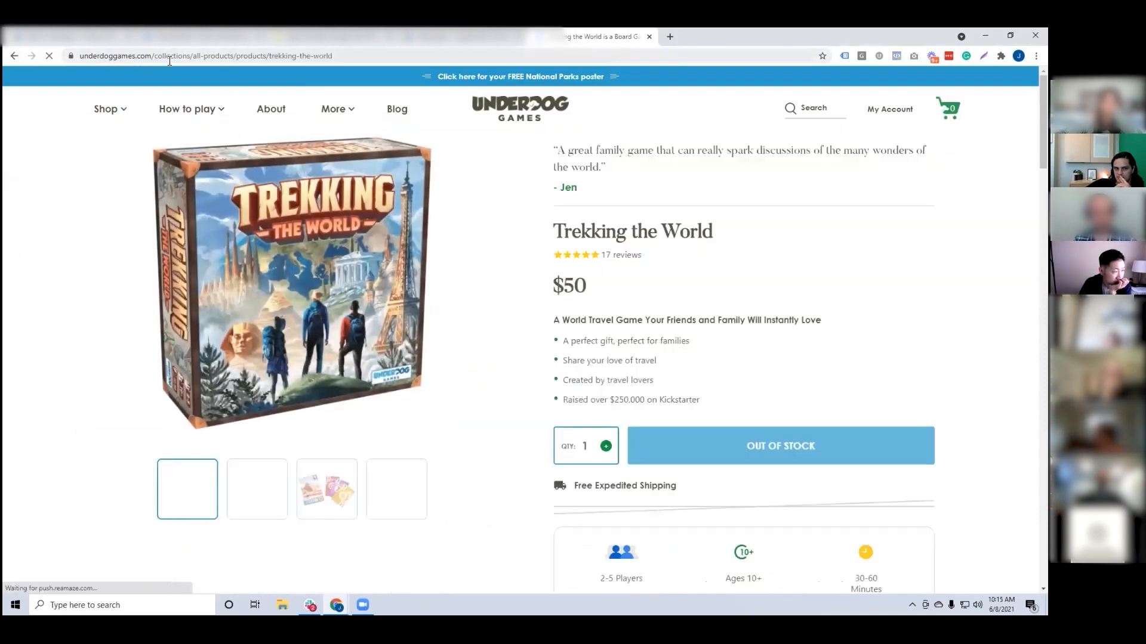
mouse_move(98, 112)
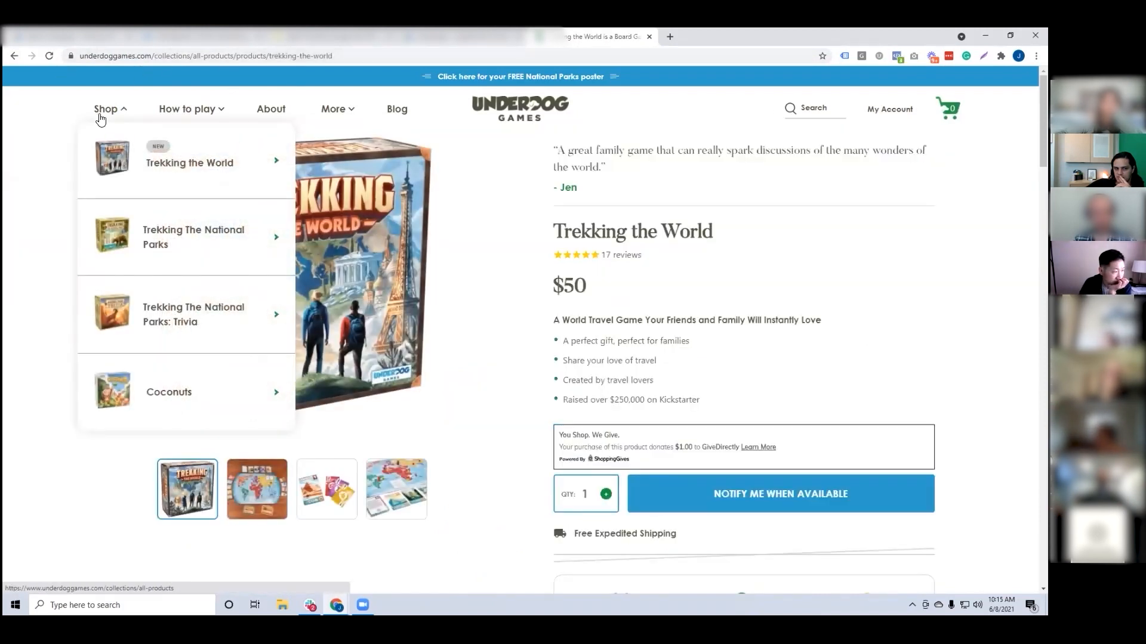
click(193, 316)
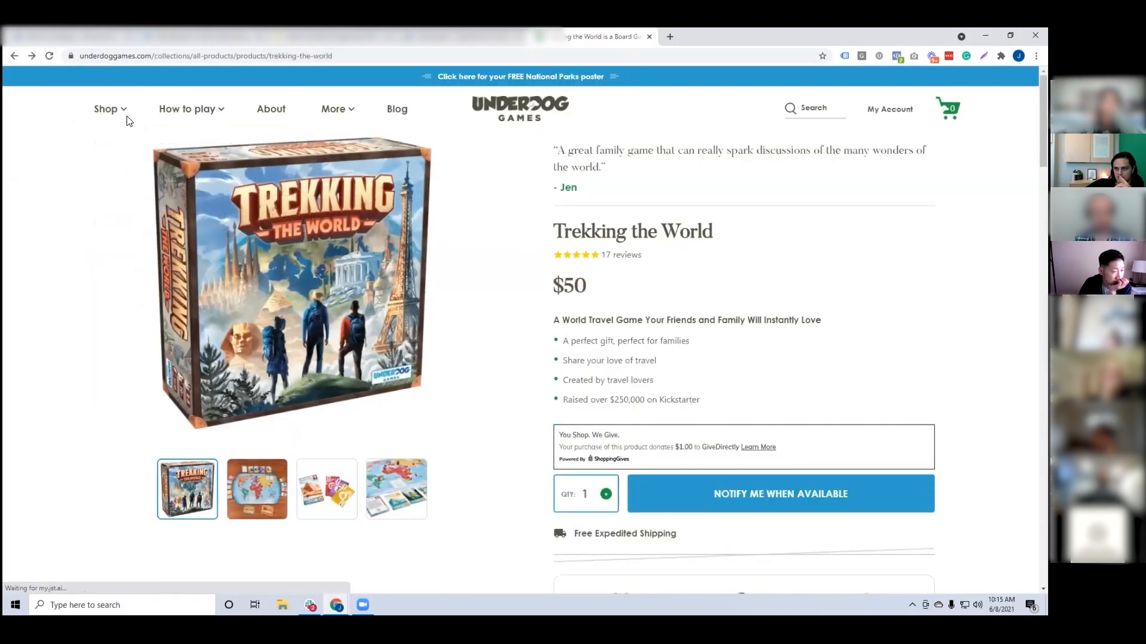
mouse_move(122, 114)
click(172, 175)
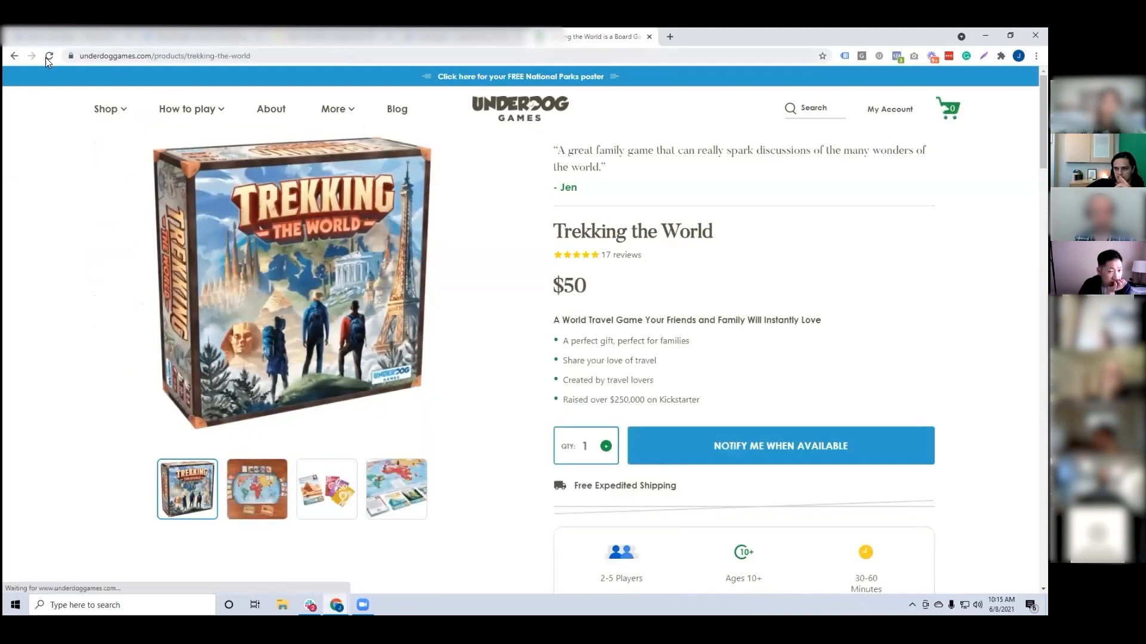
click(14, 56)
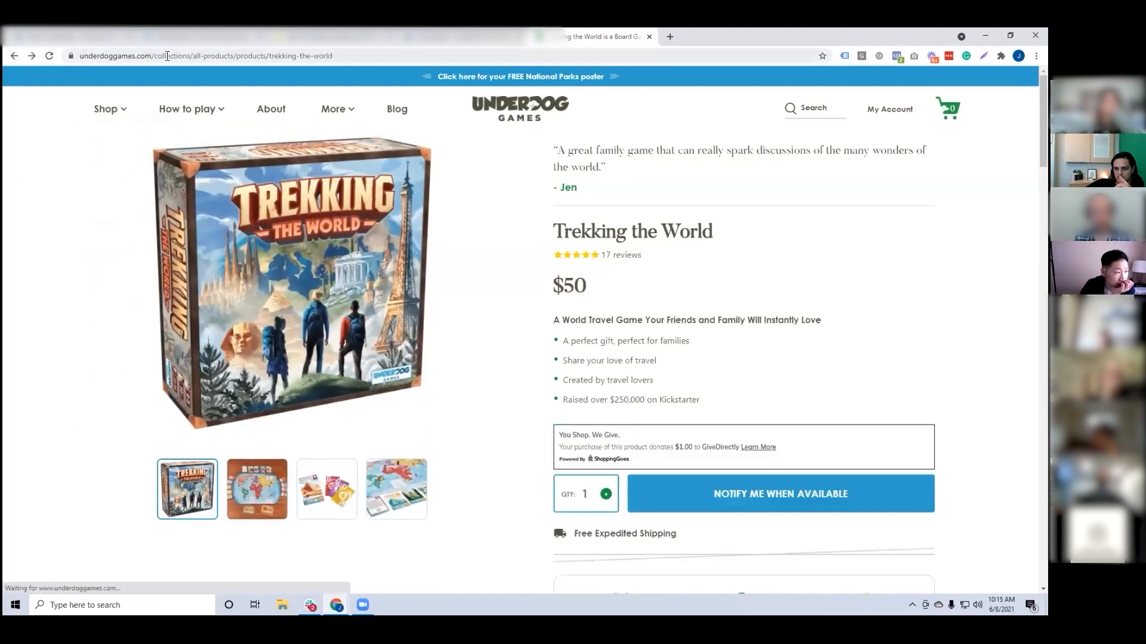
Copy underdoggames.com/collections/ from the page address and add it in Google Ads as a "URL contains" webpage target rule.
click(153, 57)
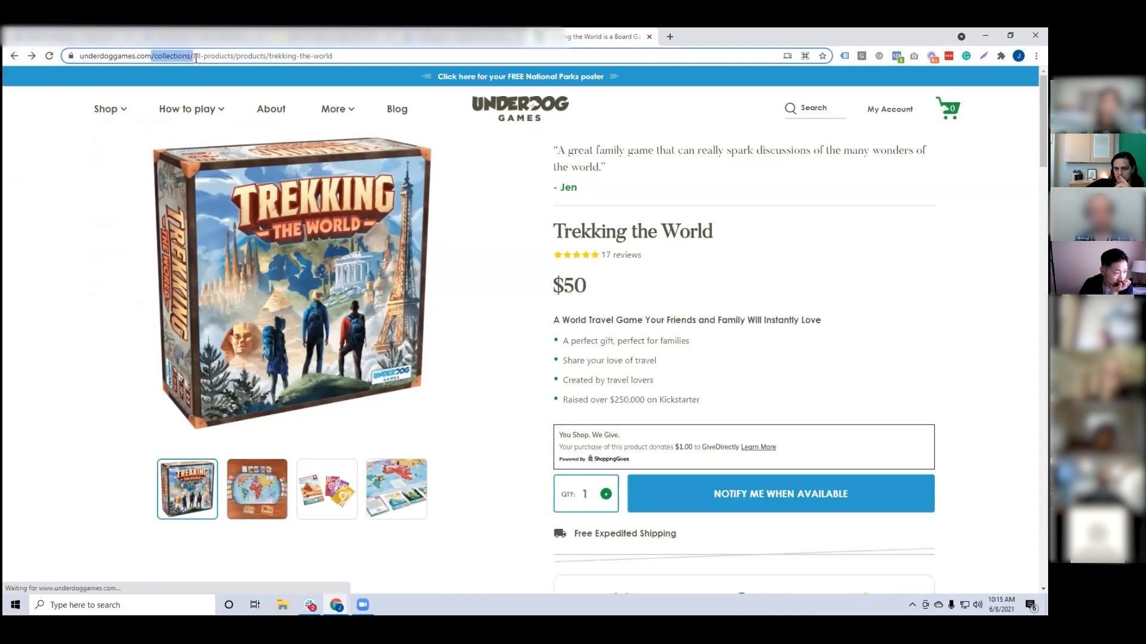
drag(196, 58, 195, 58)
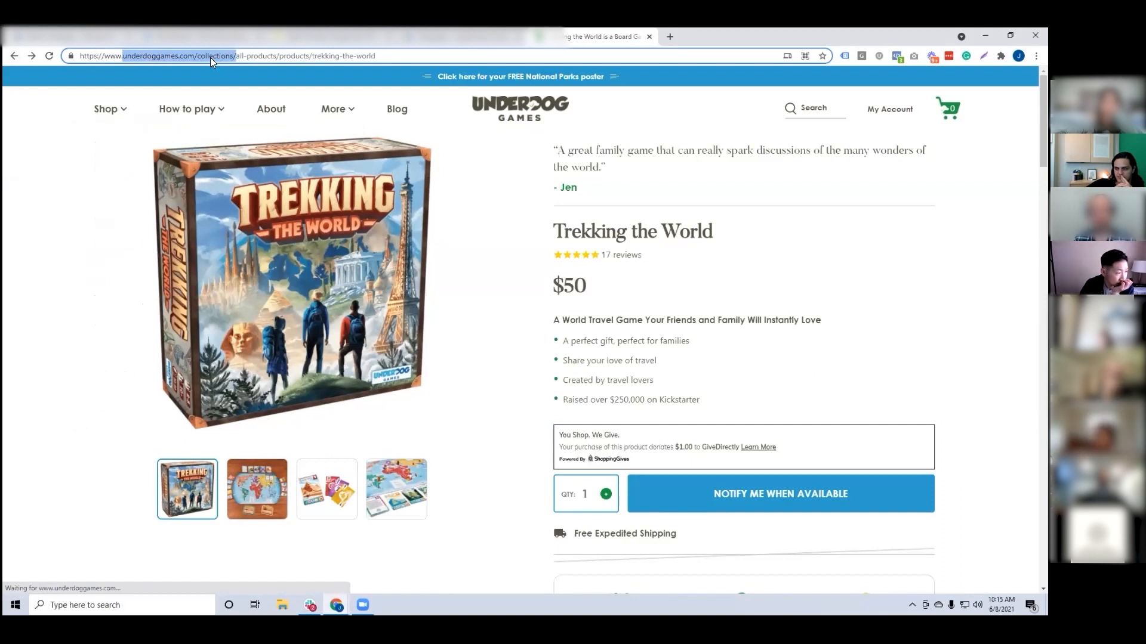
click(111, 40)
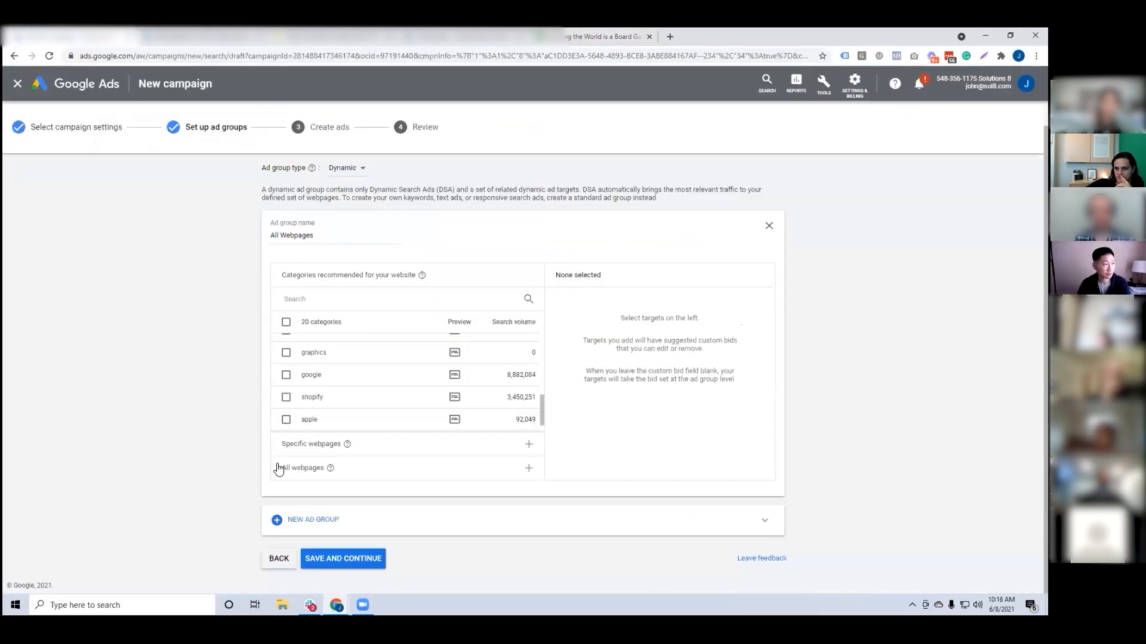
click(297, 445)
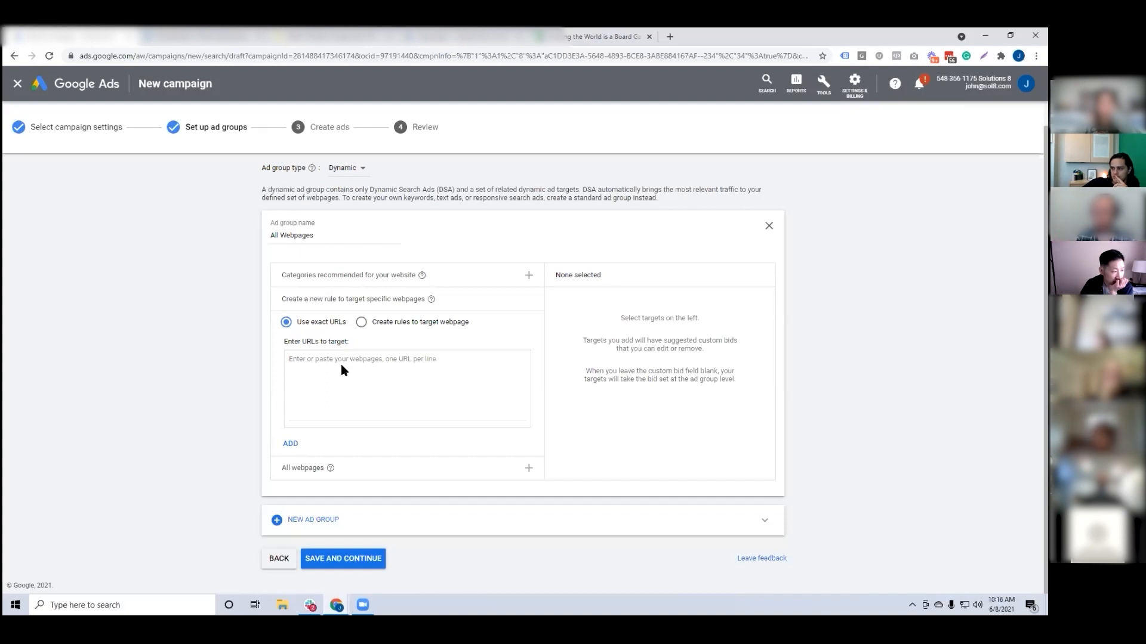
click(376, 325)
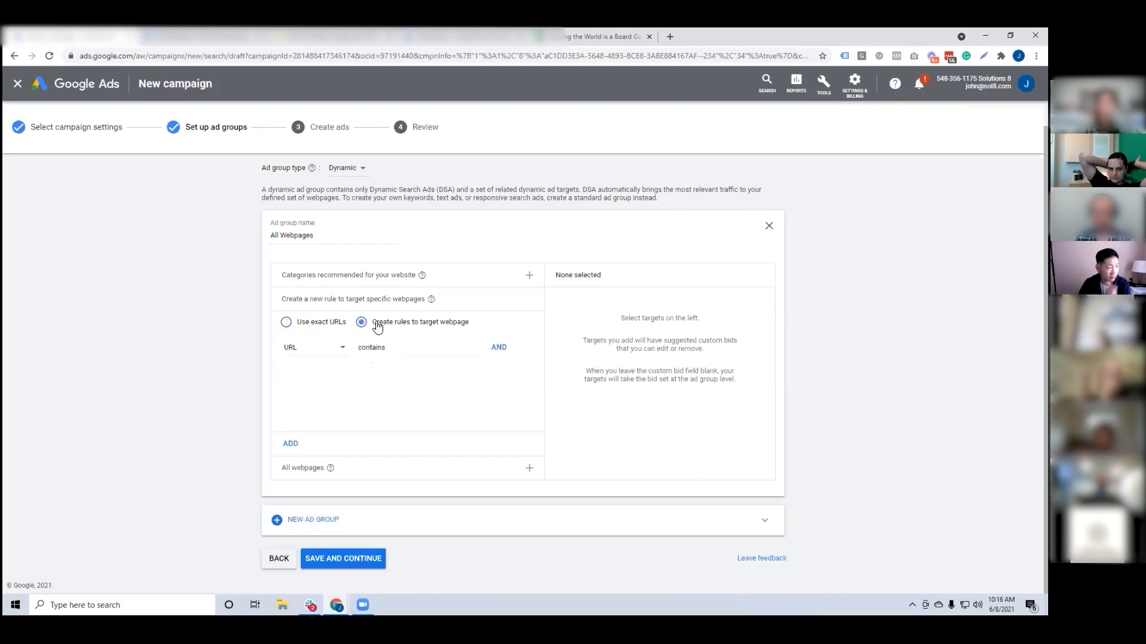
click(405, 347)
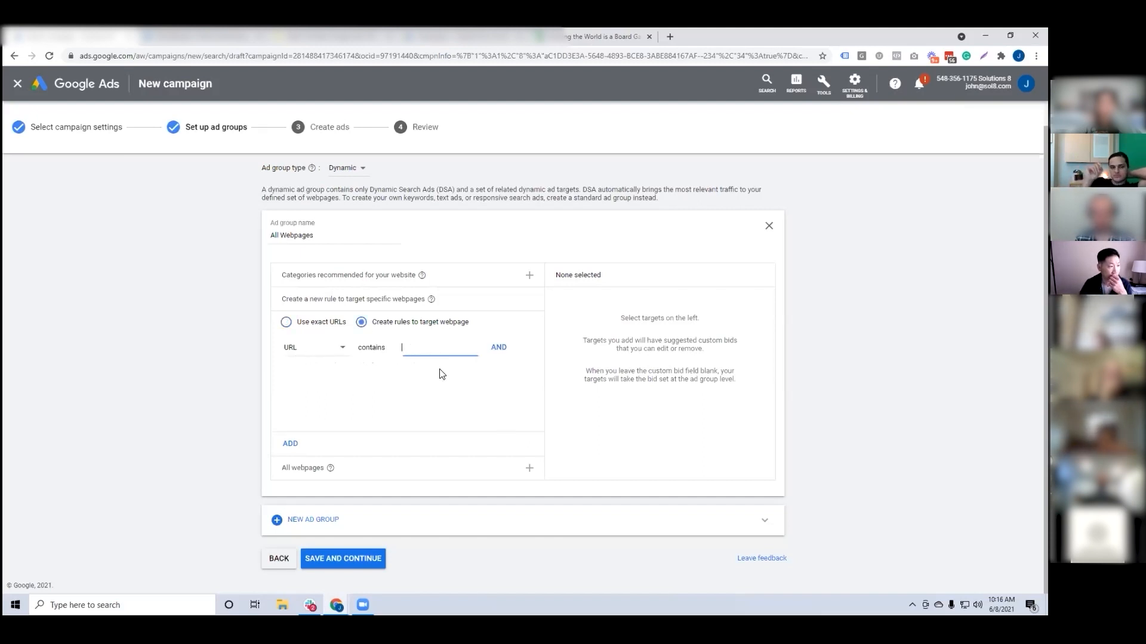
text(games.com/collections/)
drag(415, 349, 501, 350)
click(450, 348)
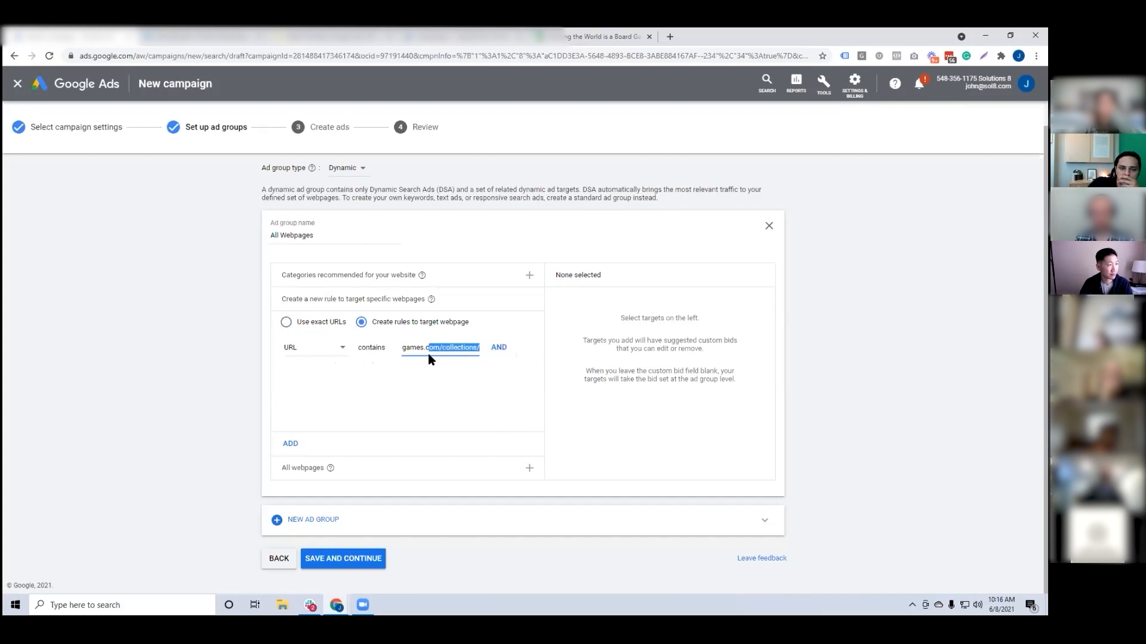
click(291, 452)
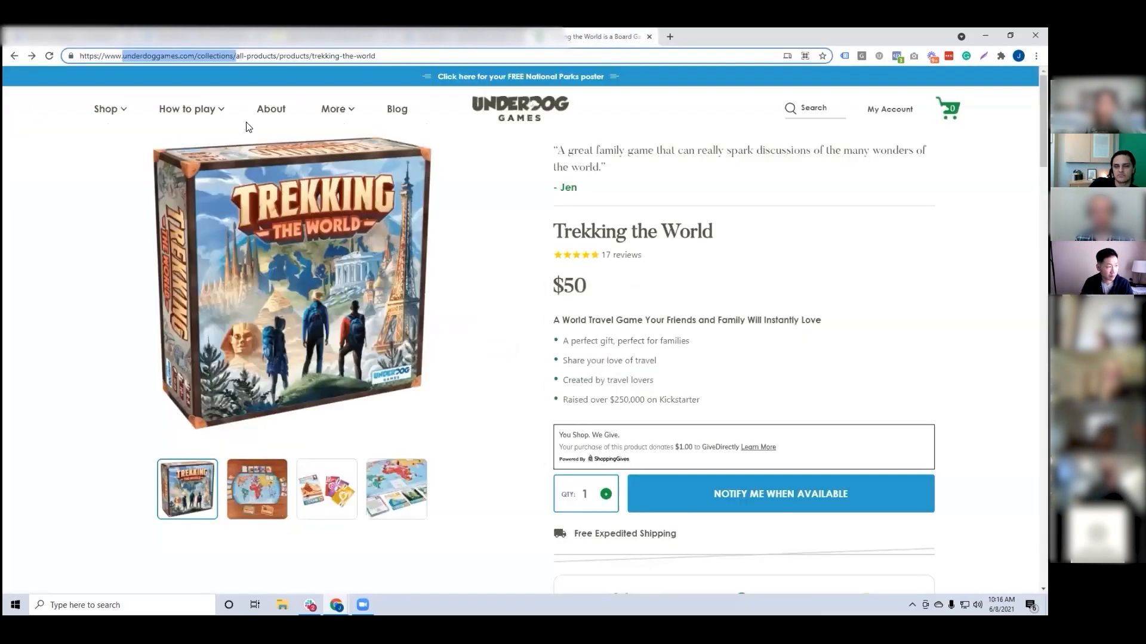
Compare the collections part of the Underdog Games product URL with the blog's URL, and look through the blog's article listing.
click(590, 37)
drag(198, 56, 236, 56)
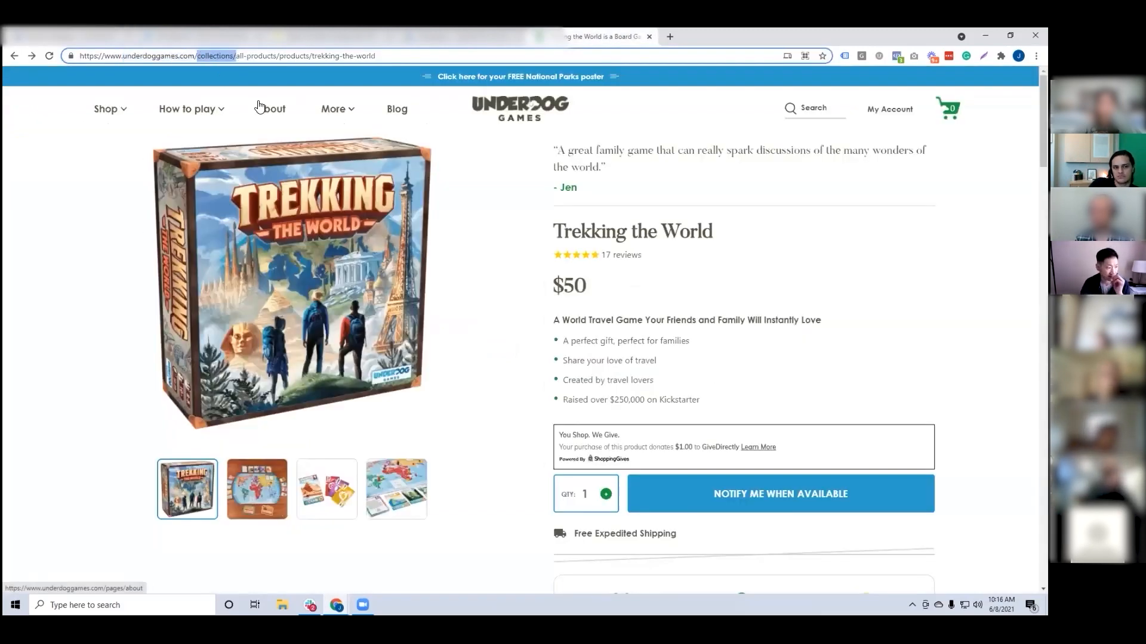
click(398, 111)
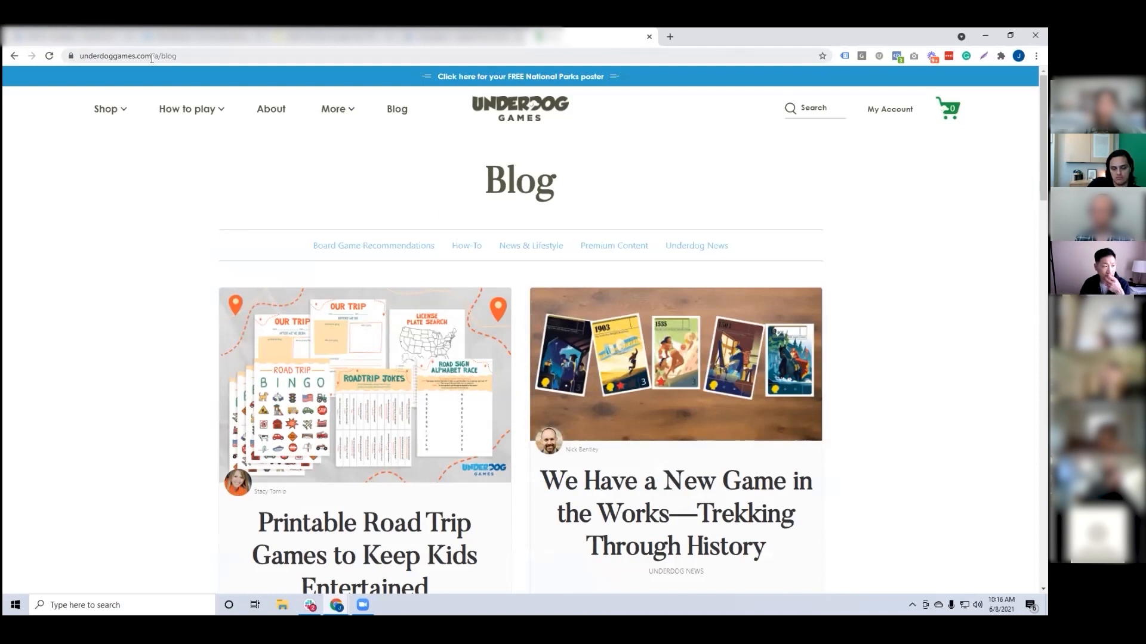
scroll(563, 399, down, 4)
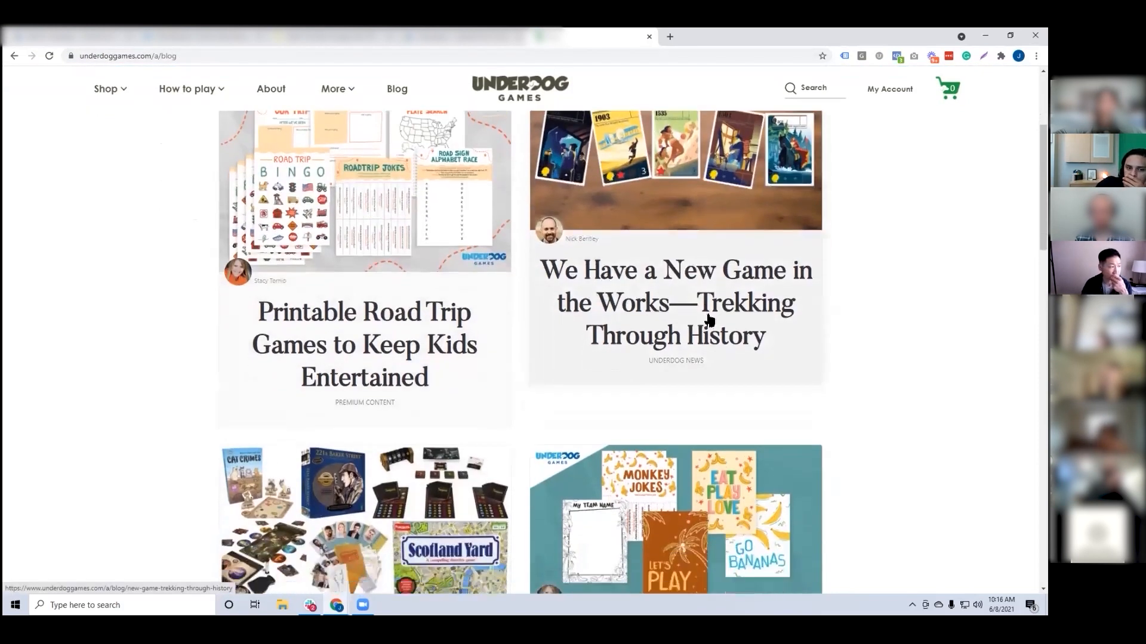
scroll(422, 371, down, 2)
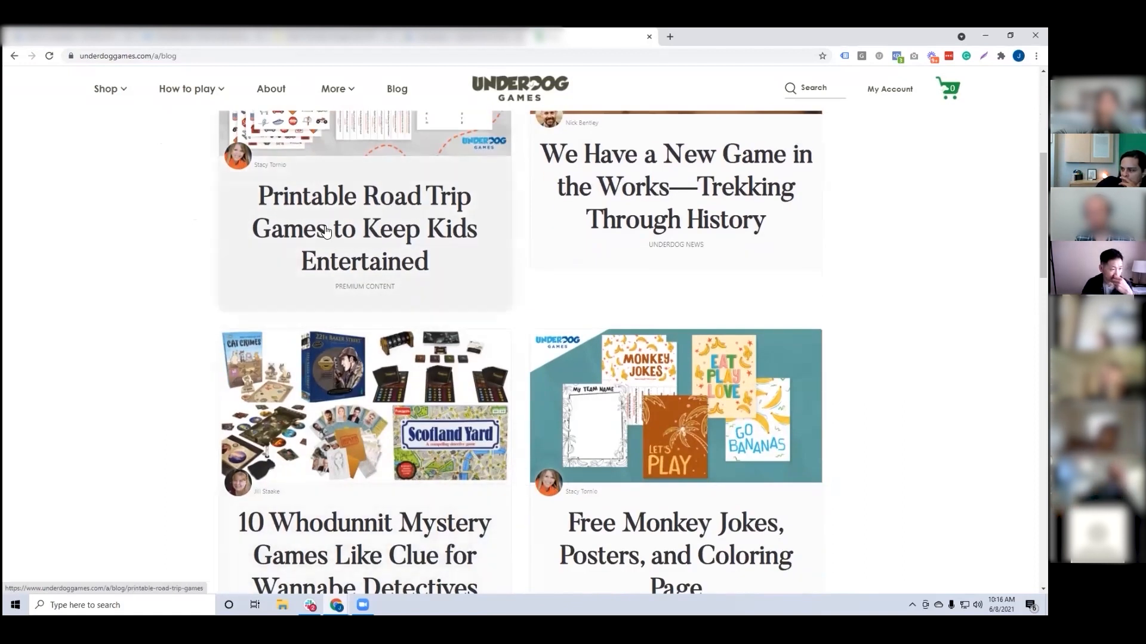
scroll(412, 345, down, 5)
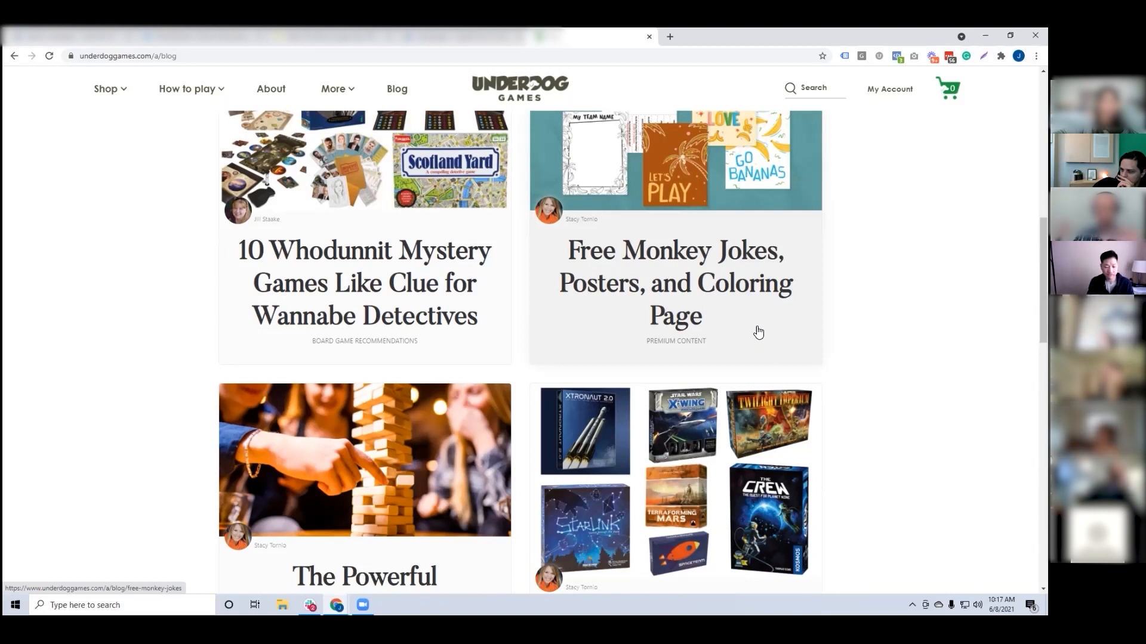
scroll(755, 335, up, 6)
scroll(742, 345, down, 3)
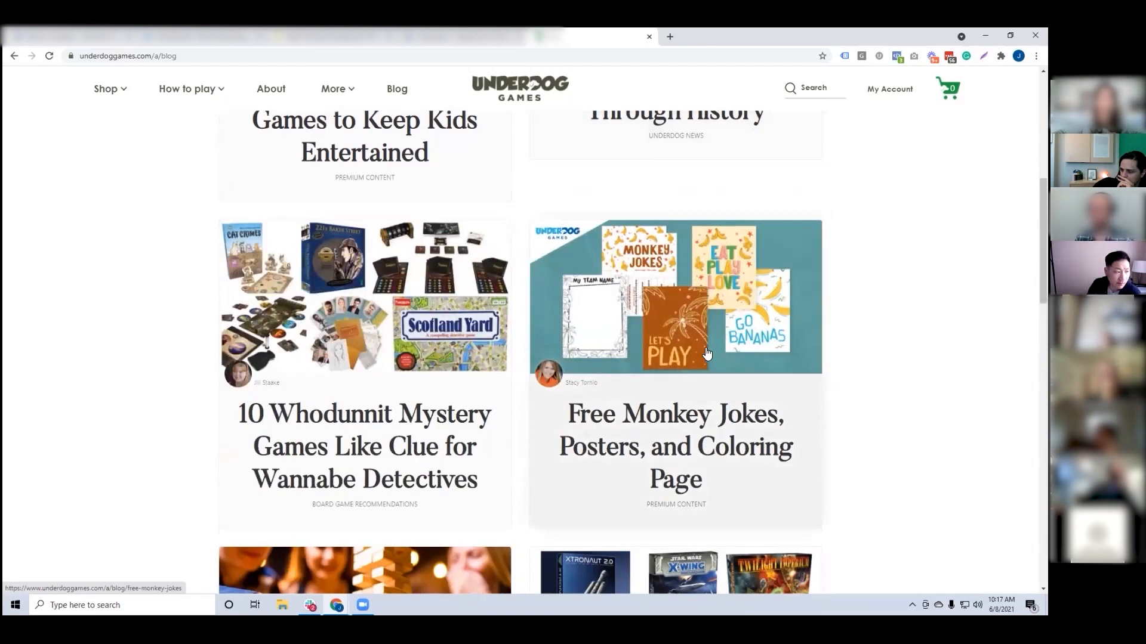
Examine the Free Monkey Jokes, Posters, and Coloring Page article and its URL, and compare it with the collections target in Google Ads.
click(775, 377)
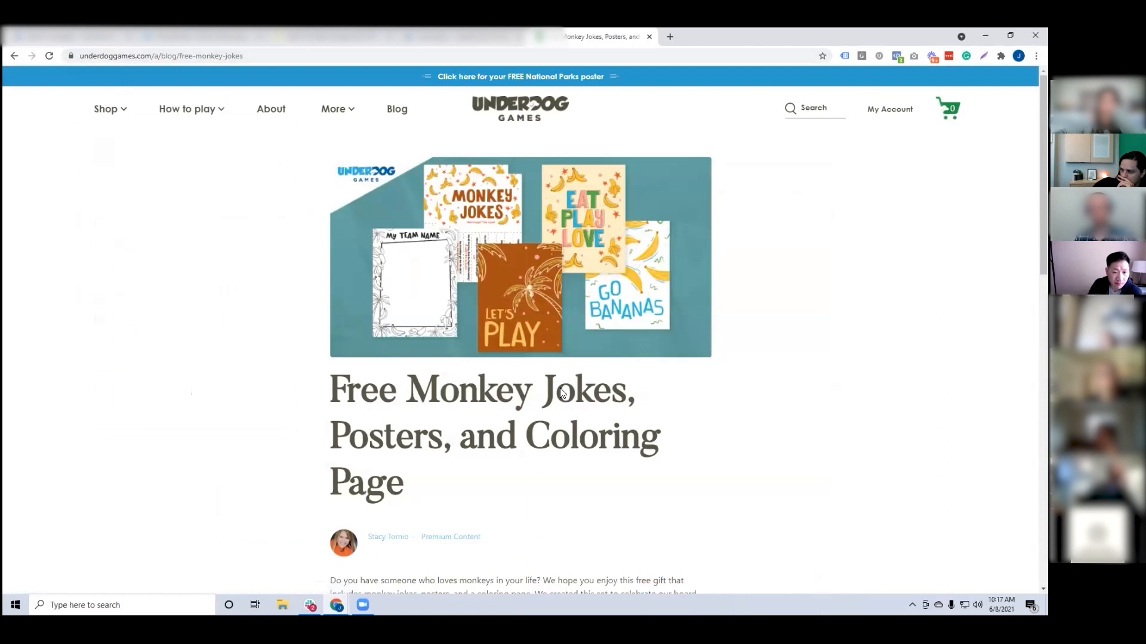
double_click(615, 442)
click(763, 398)
scroll(763, 399, down, 1)
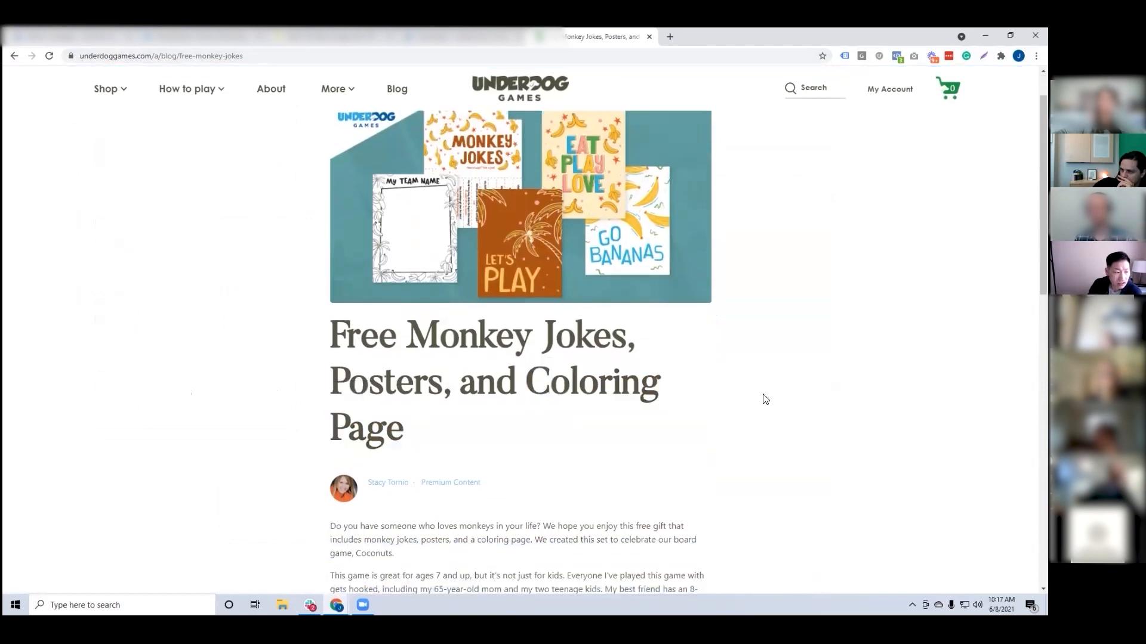
scroll(526, 340, down, 5)
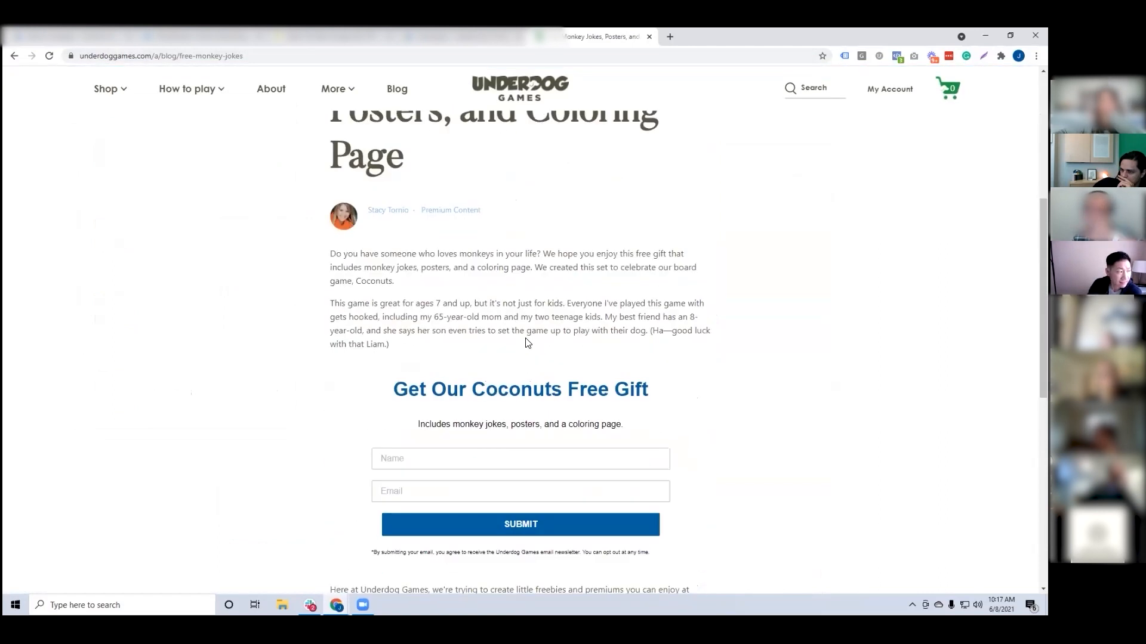
scroll(518, 406, up, 5)
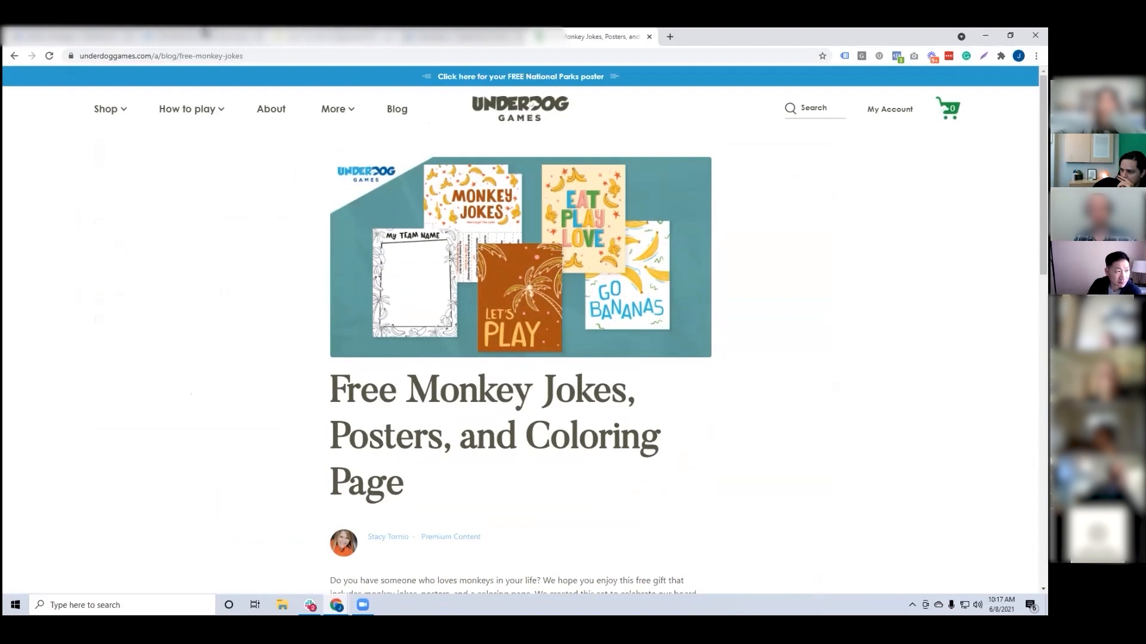
click(96, 35)
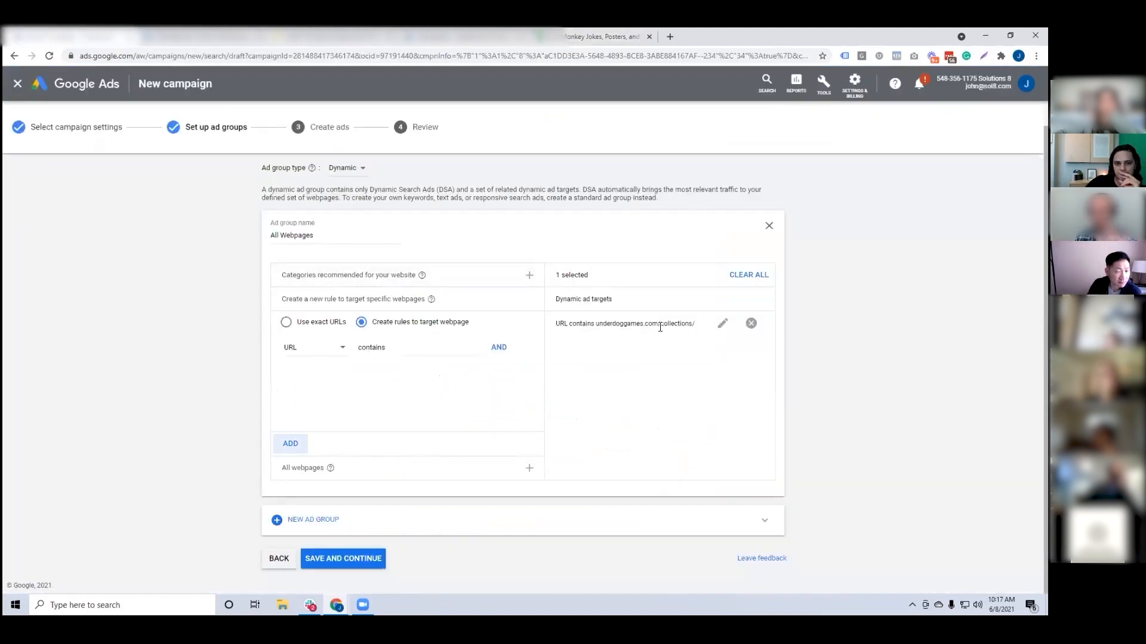
Open the Trekking The National Parks product page on the Underdog Games site and copy underdoggames.com/products/ from its address.
click(575, 37)
mouse_move(119, 111)
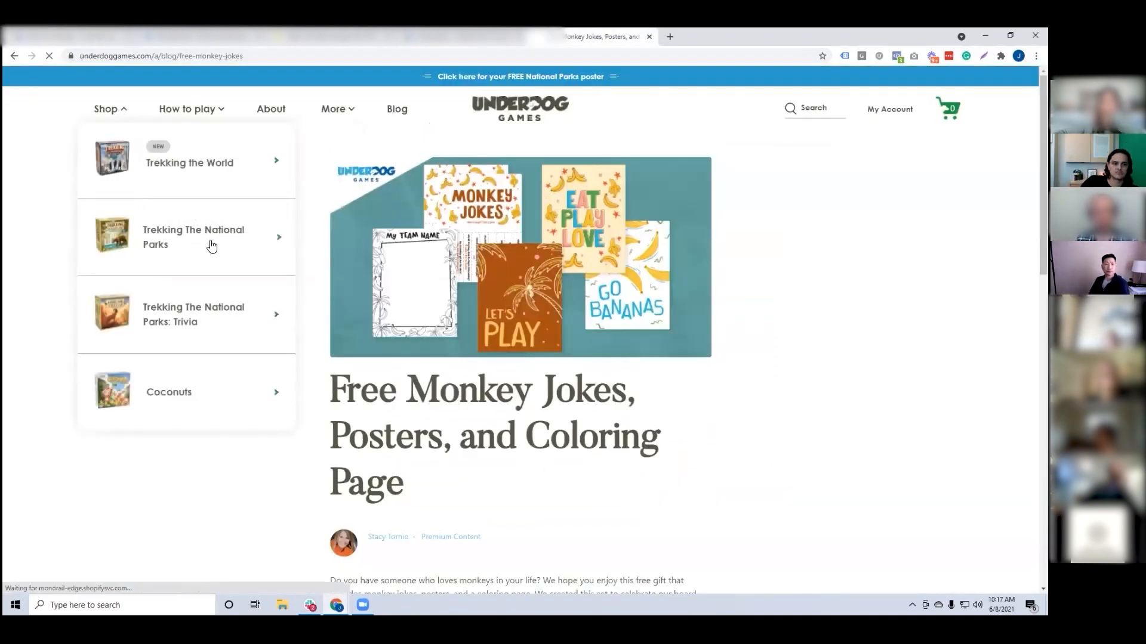
click(209, 245)
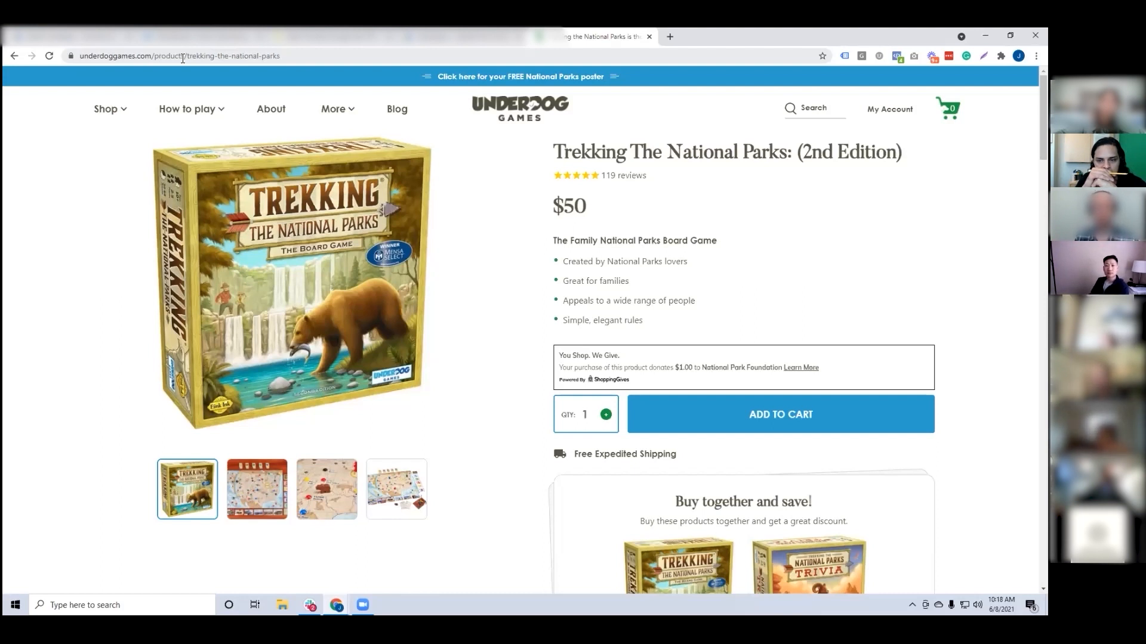
drag(83, 56, 125, 59)
key(ctrl+c)
click(194, 58)
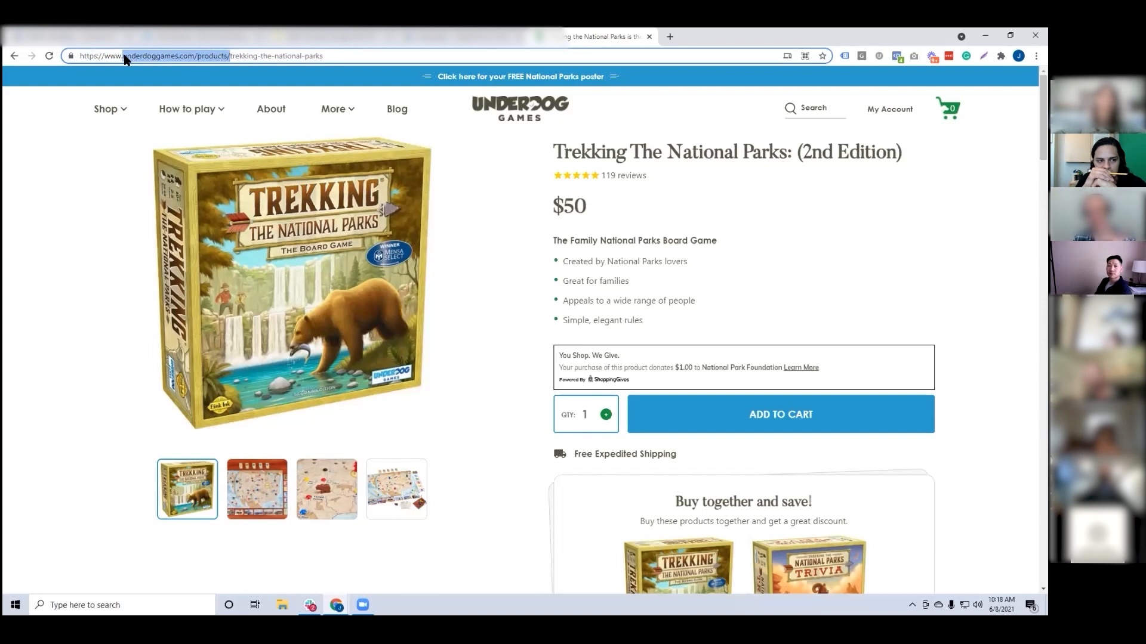
Add a dynamic ad target rule in Google Ads for URLs containing underdoggames.com/products/.
click(67, 42)
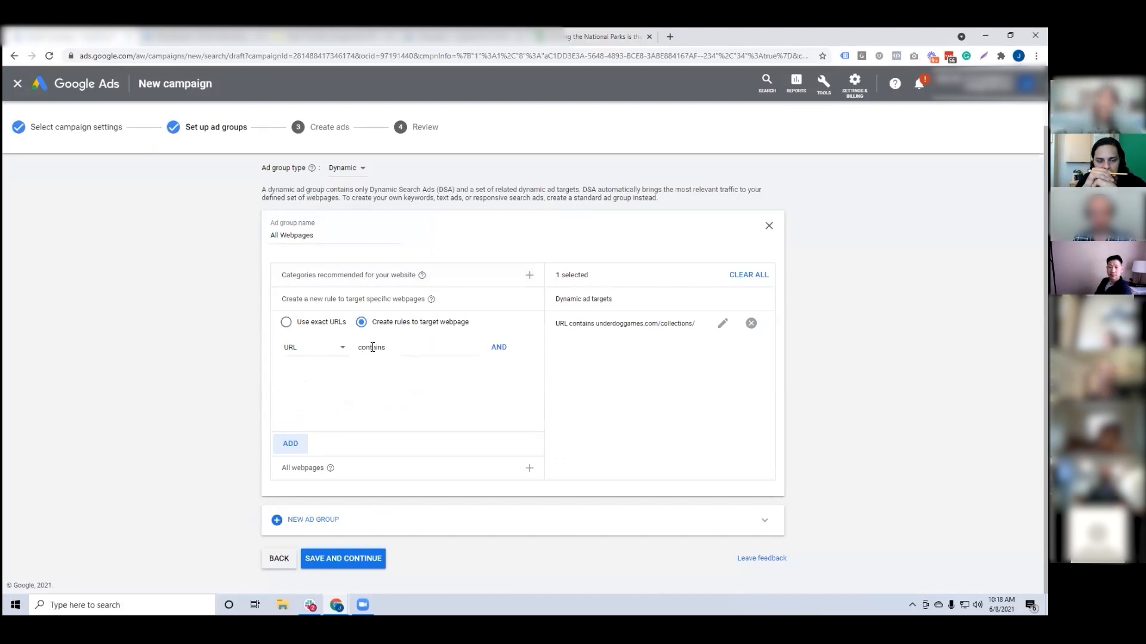
click(448, 352)
key(ctrl+v)
click(288, 444)
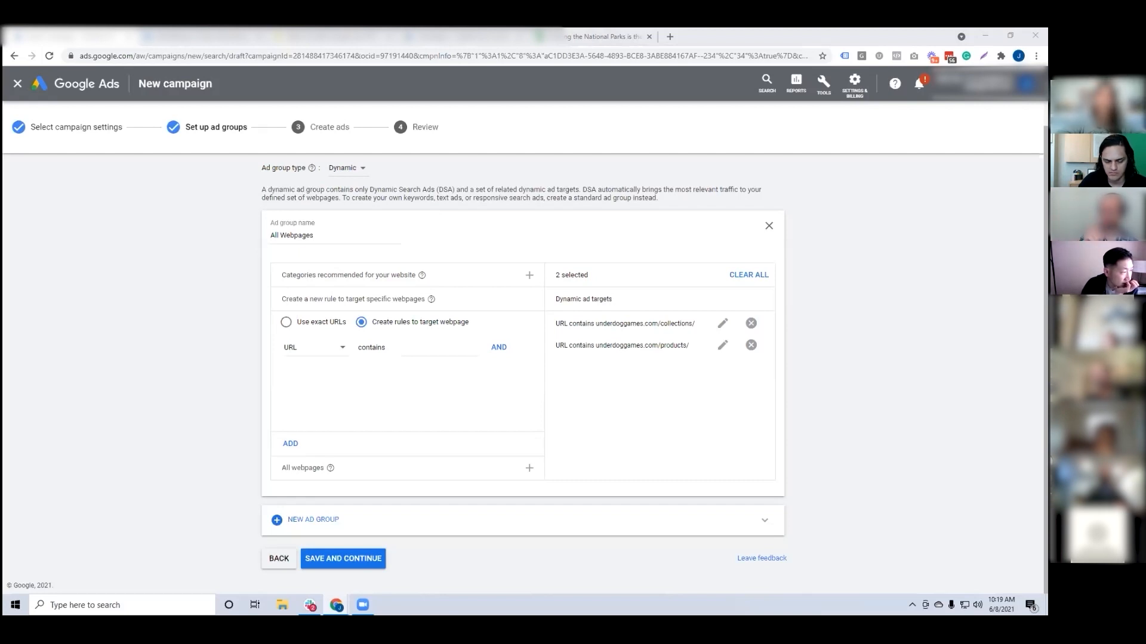
Switch the webpage targeting to exact URLs and enter the Trekking the World product page's URL, copied from the Underdog Games site.
click(316, 323)
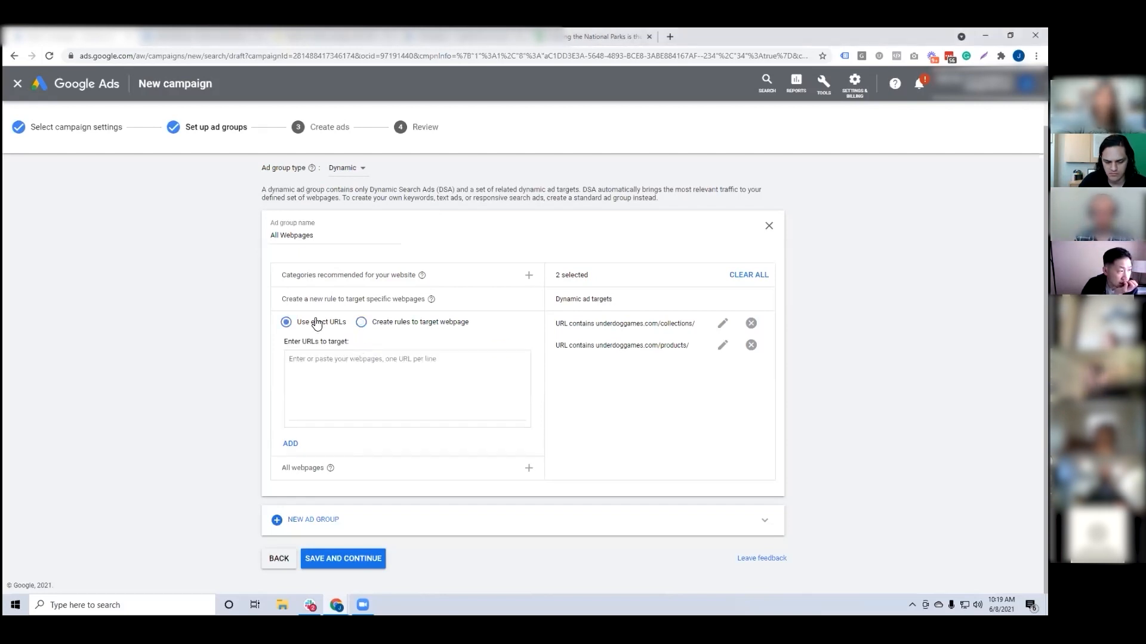
click(578, 36)
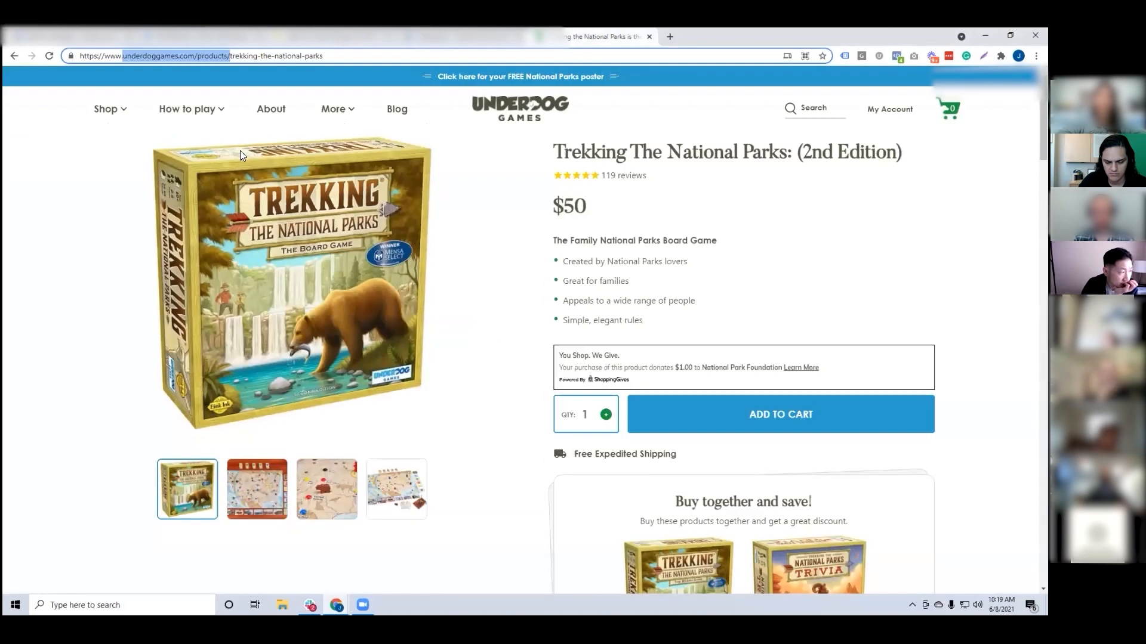
mouse_move(116, 110)
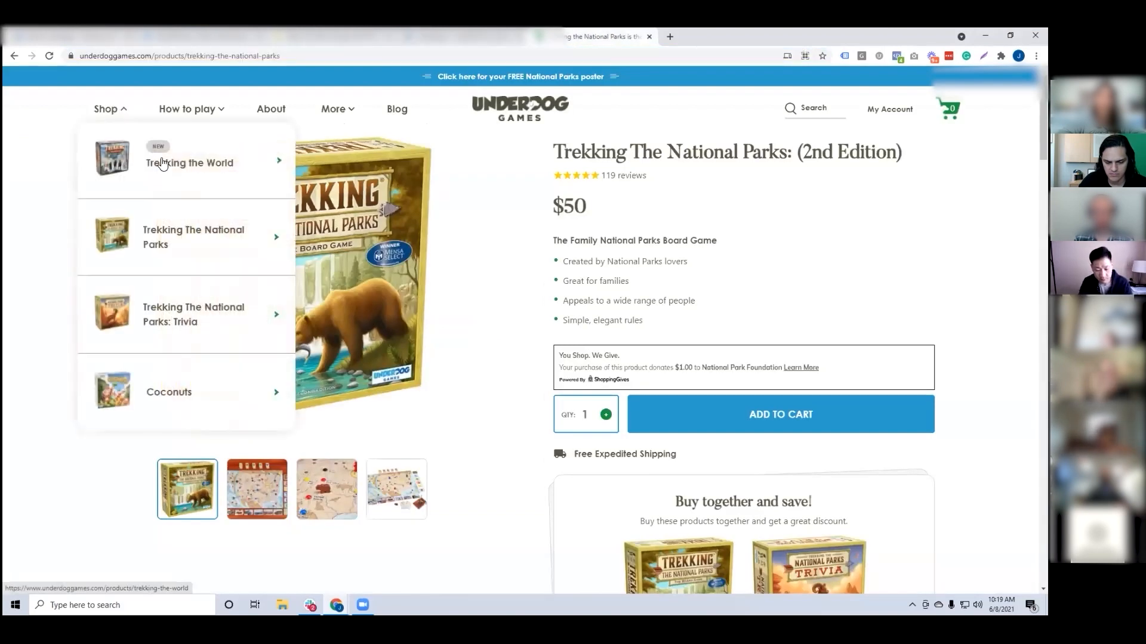
click(157, 158)
click(215, 56)
key(ctrl+c)
click(88, 36)
click(420, 394)
key(ctrl+v)
Copy the Trekking The National Parks page URL onto a second line of the exact URLs and add both as dynamic ad targets.
click(621, 37)
mouse_move(107, 110)
click(146, 251)
click(162, 55)
key(ctrl+c)
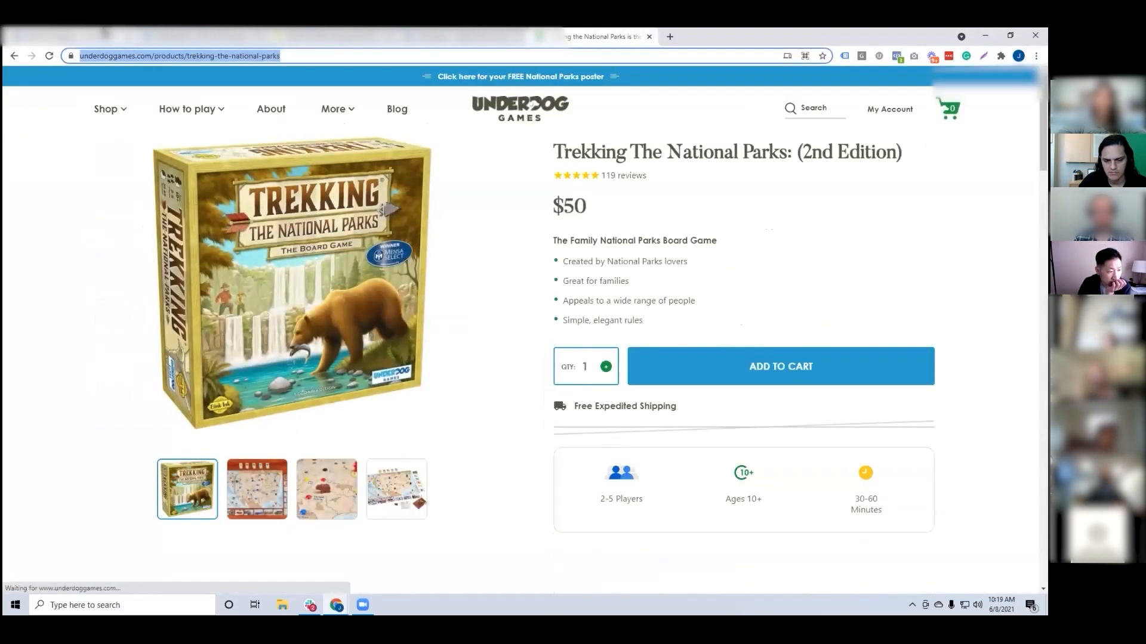
click(89, 36)
key(Return)
key(ctrl+v)
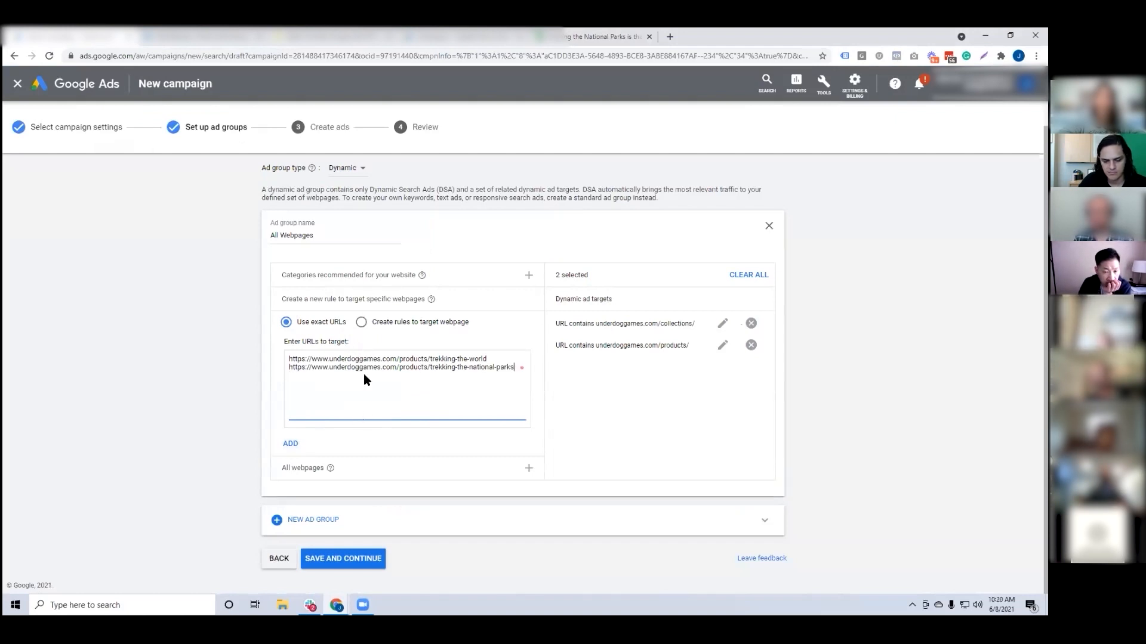
click(290, 444)
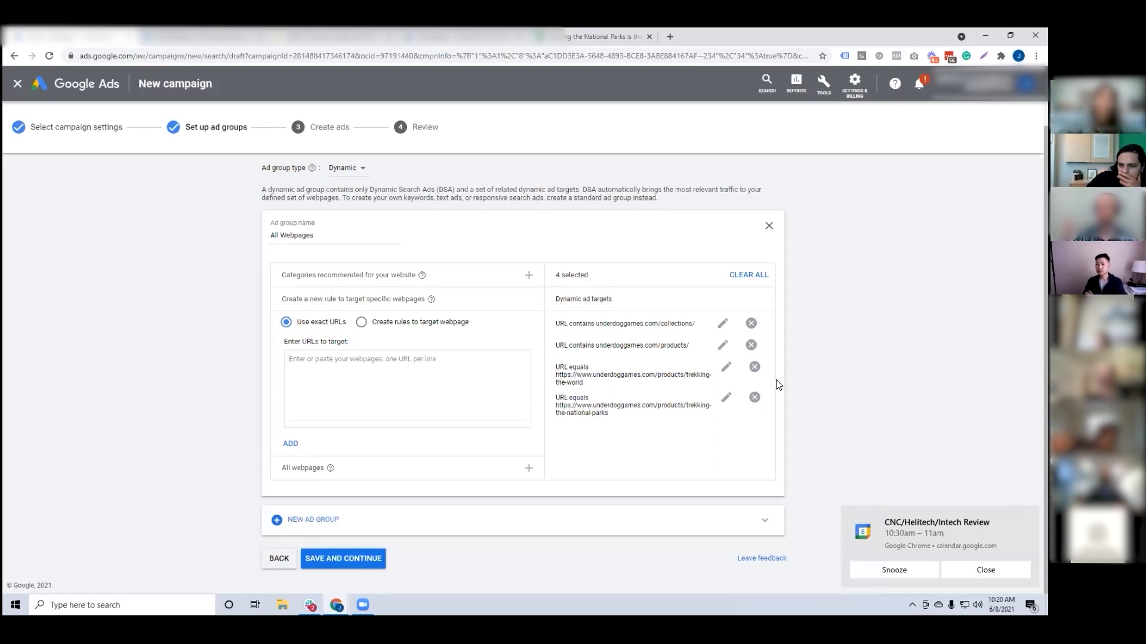
Remove all the dynamic ad targets from the All Webpages ad group, both the exact URLs and the underdoggames.com rules.
click(754, 367)
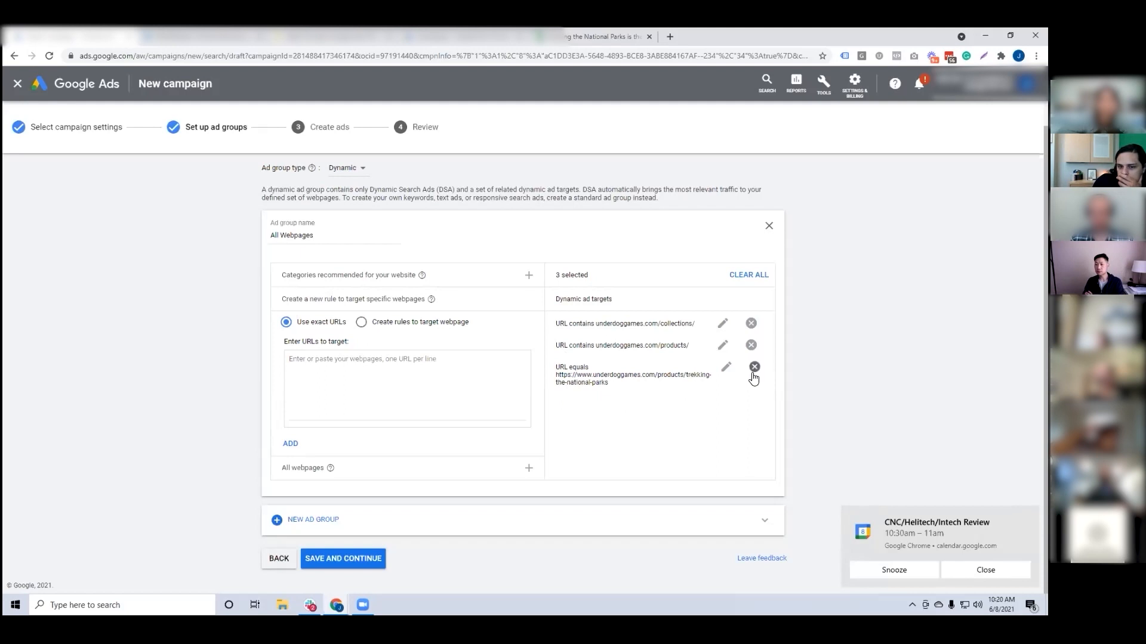
click(754, 367)
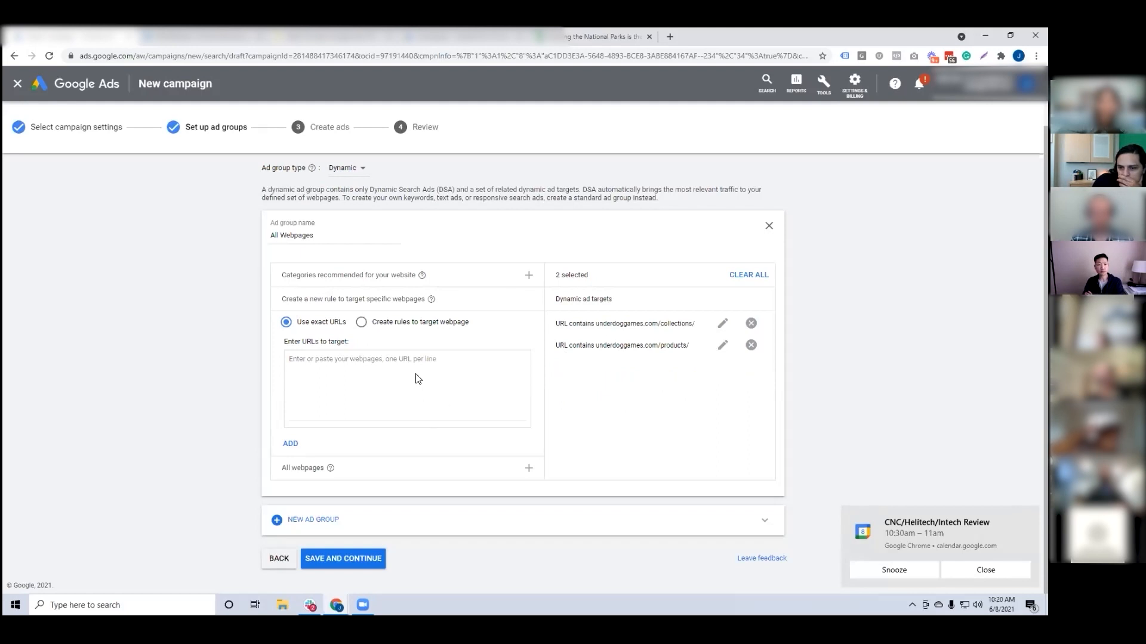
click(751, 345)
click(751, 322)
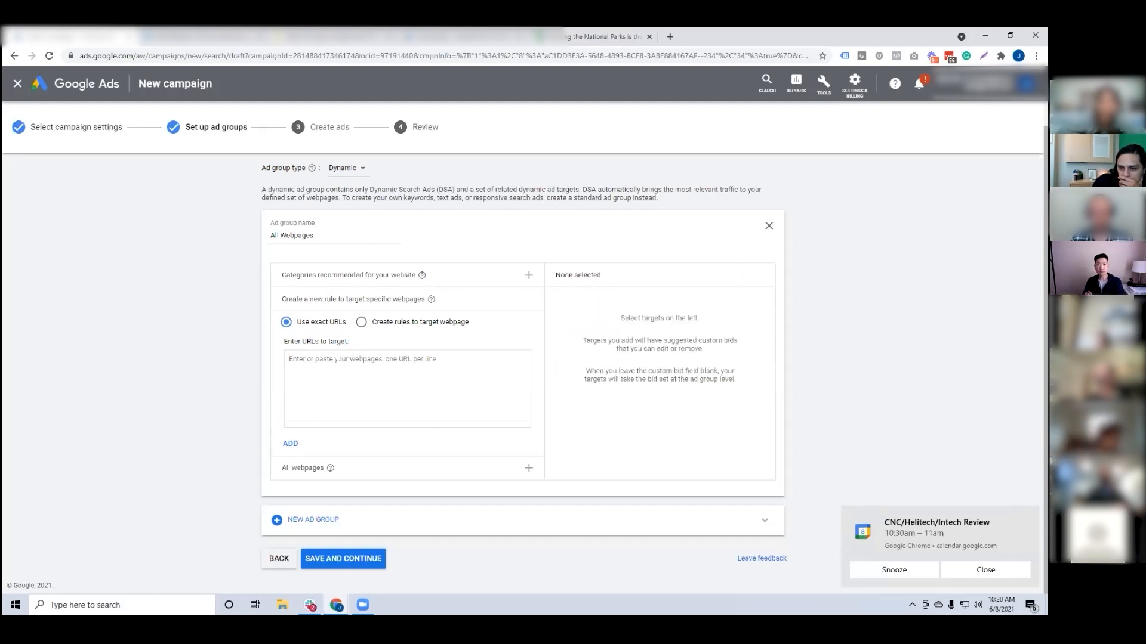
click(363, 323)
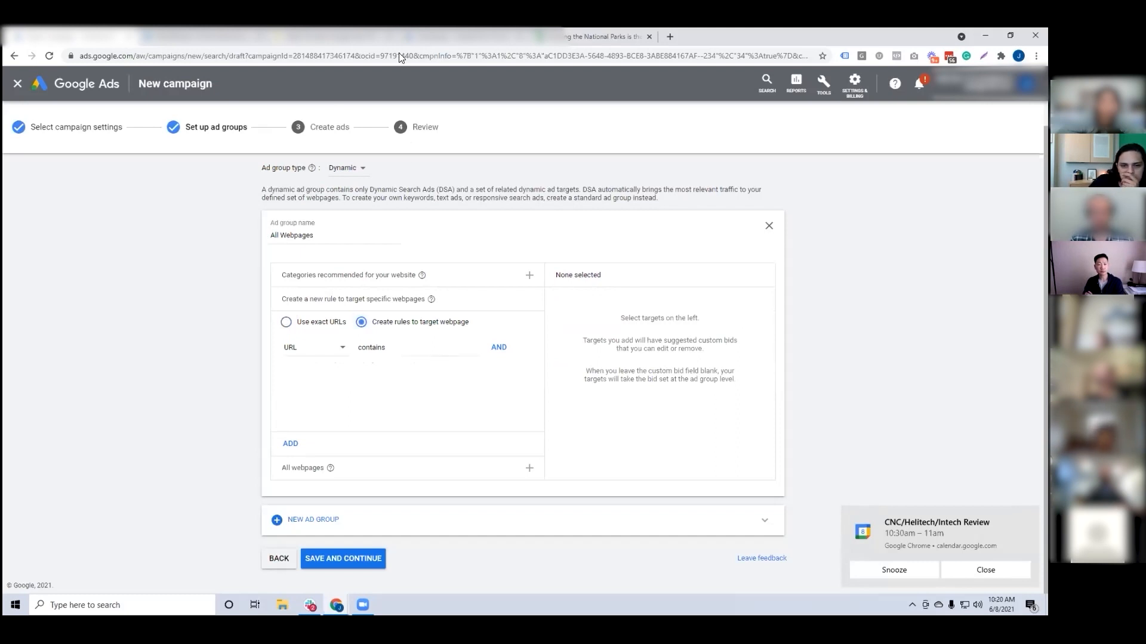
click(236, 37)
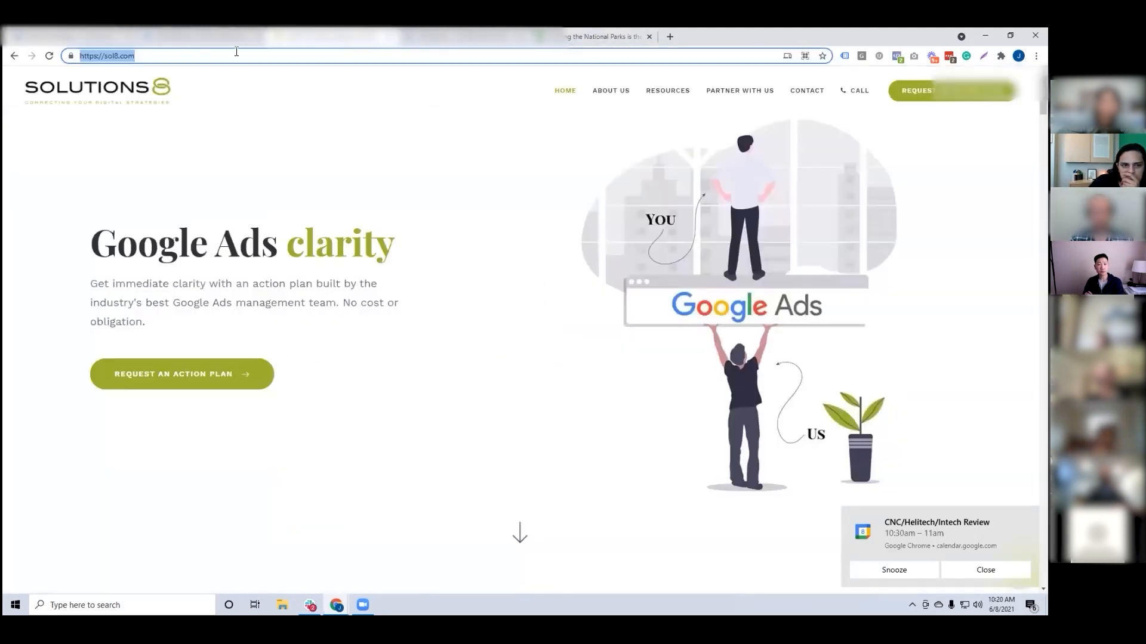
click(92, 38)
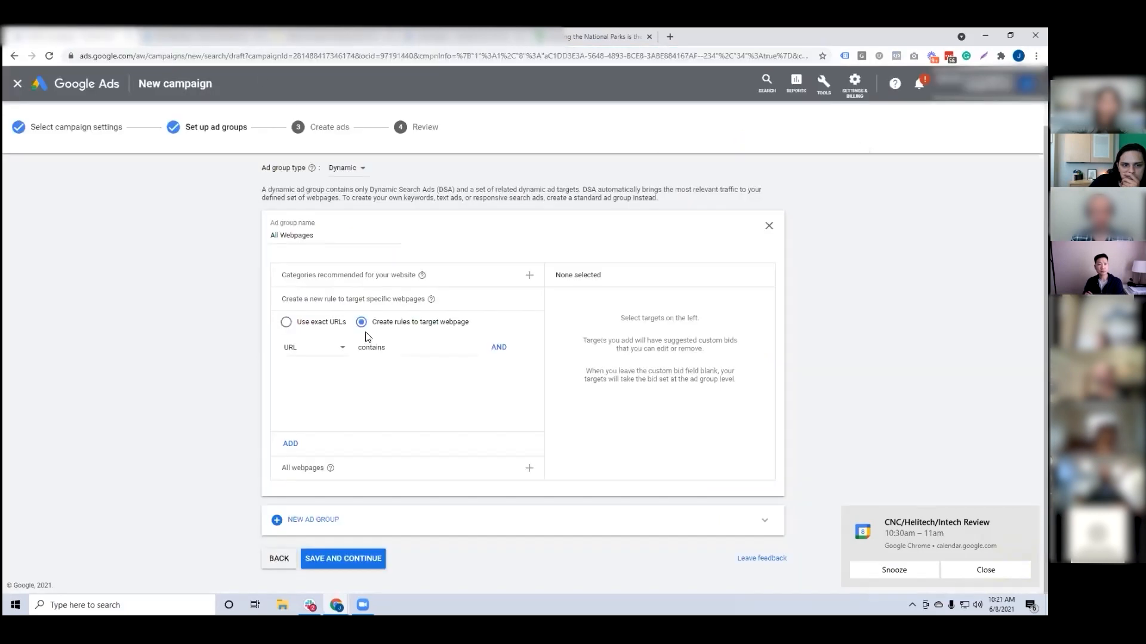
click(416, 347)
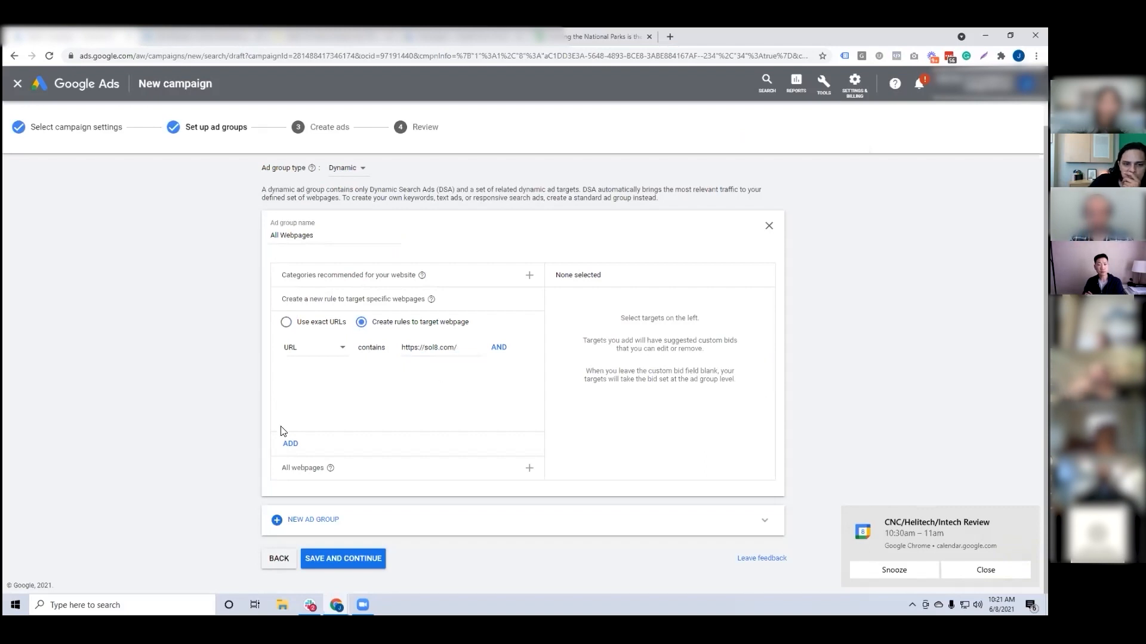
click(290, 443)
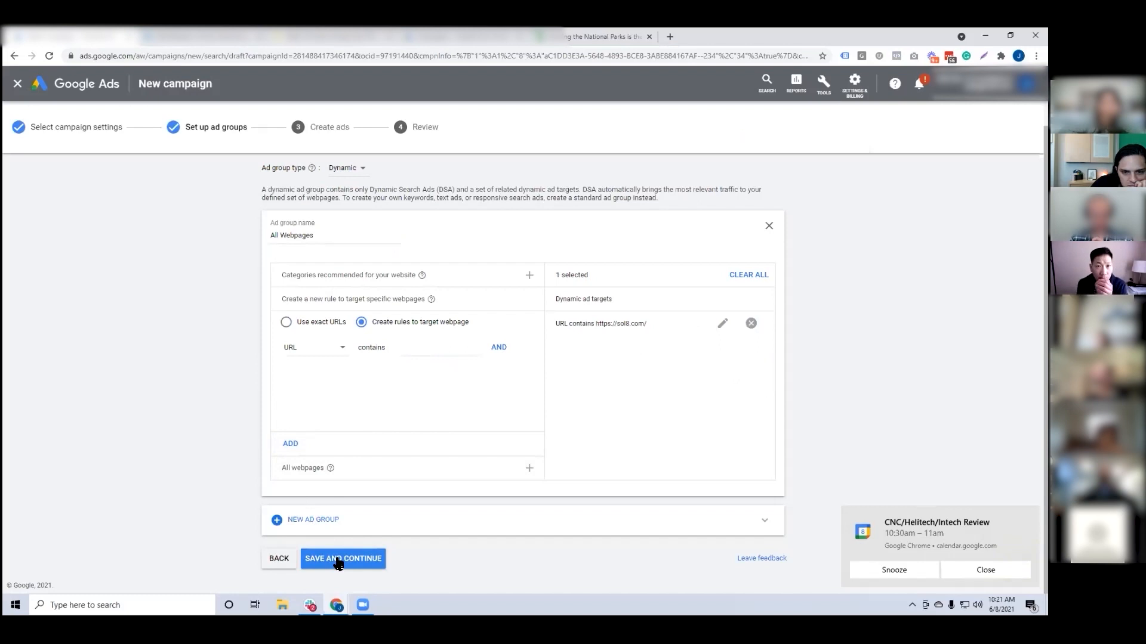
Add a second ad group named Blog and open the blog page of the Solutions 8 site.
click(318, 521)
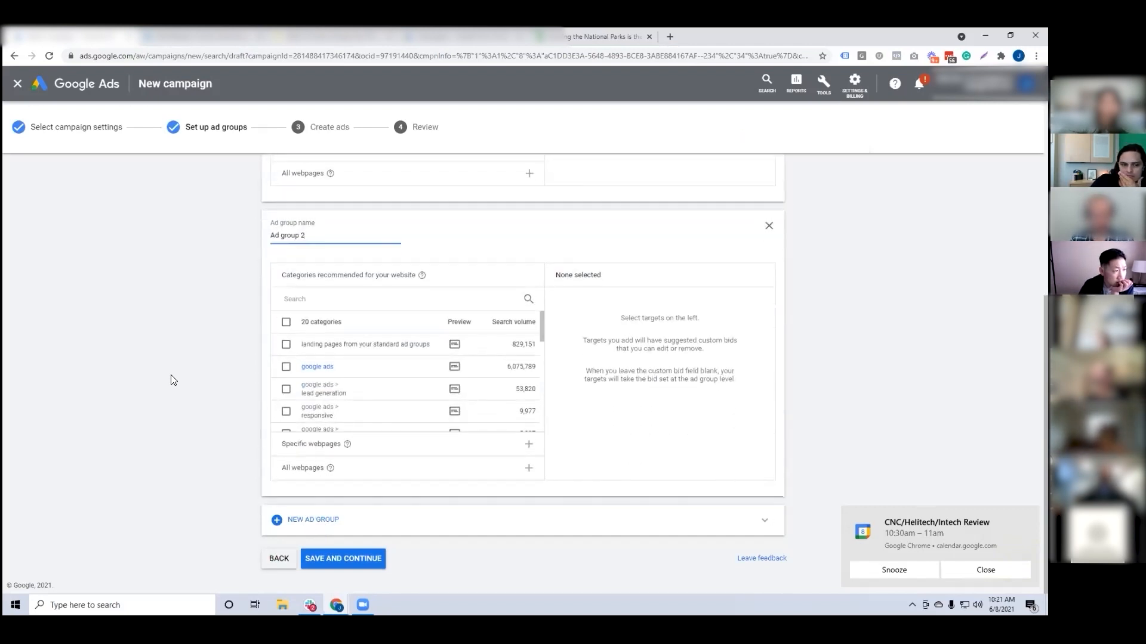
text(Blog)
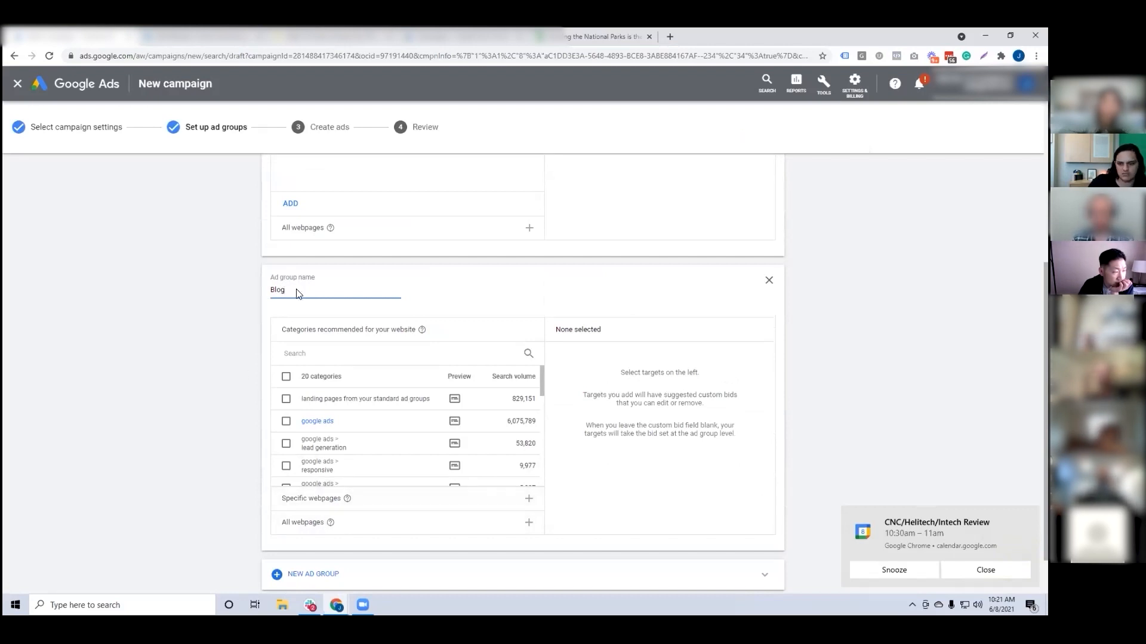
click(316, 32)
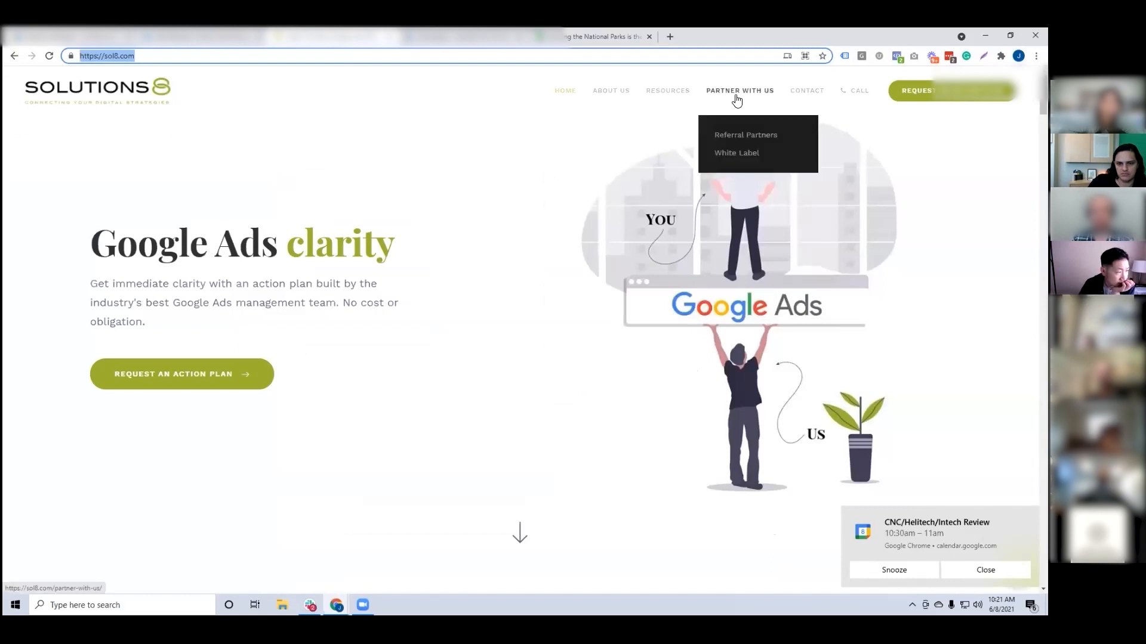
mouse_move(684, 98)
click(666, 137)
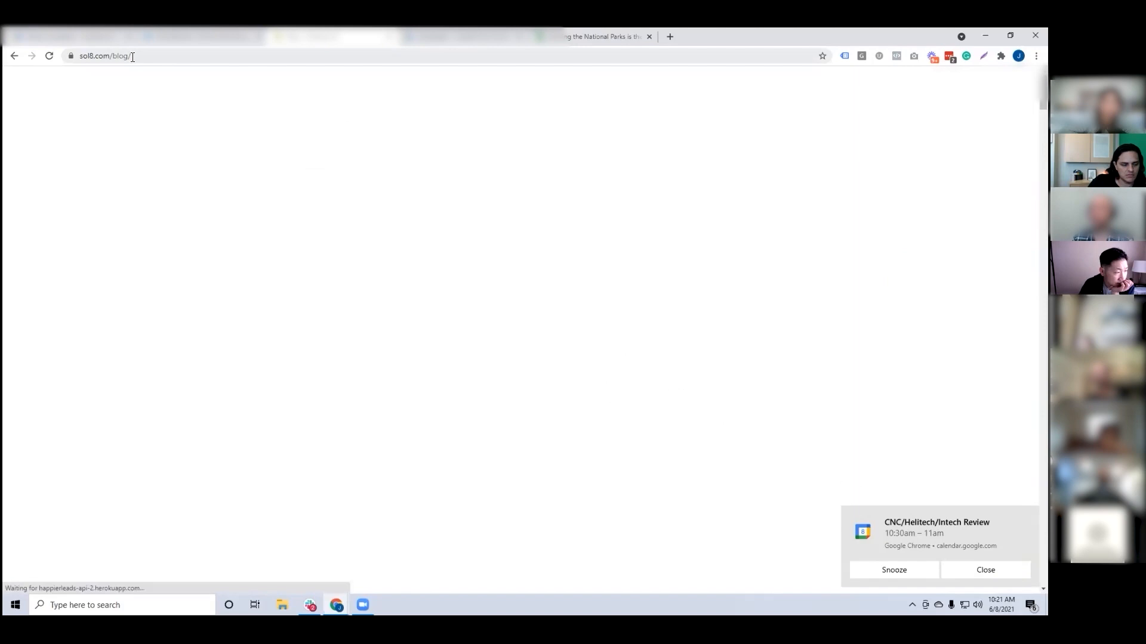
Check the addresses of the DataFeedWatch and Local Campaigns articles, then return to the blog page and copy its URL.
click(487, 223)
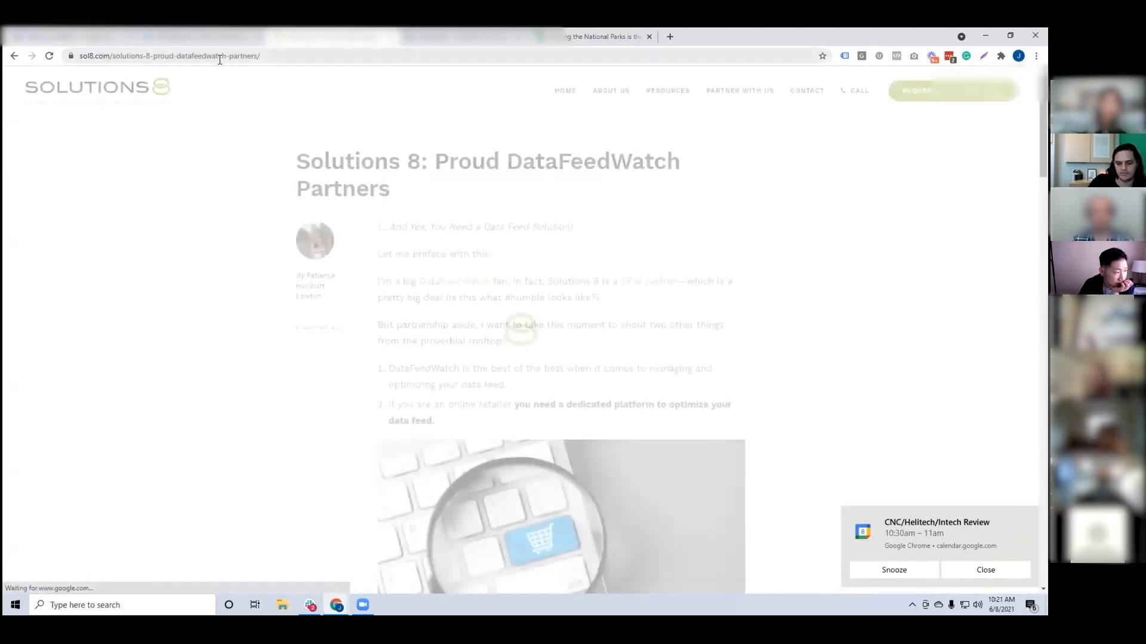
click(14, 57)
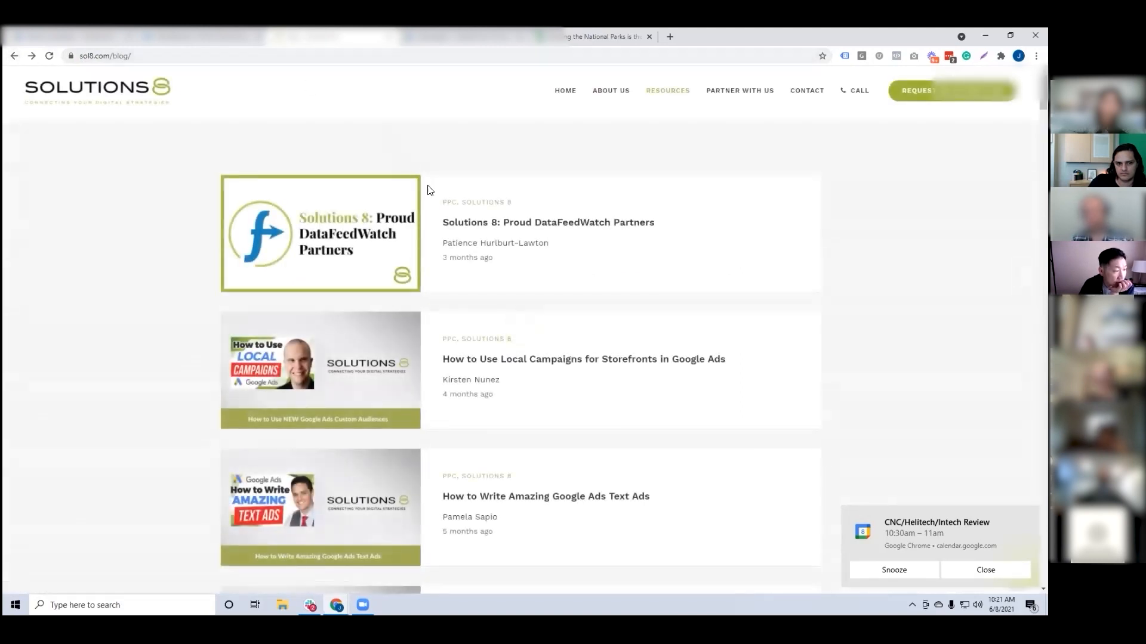
click(291, 357)
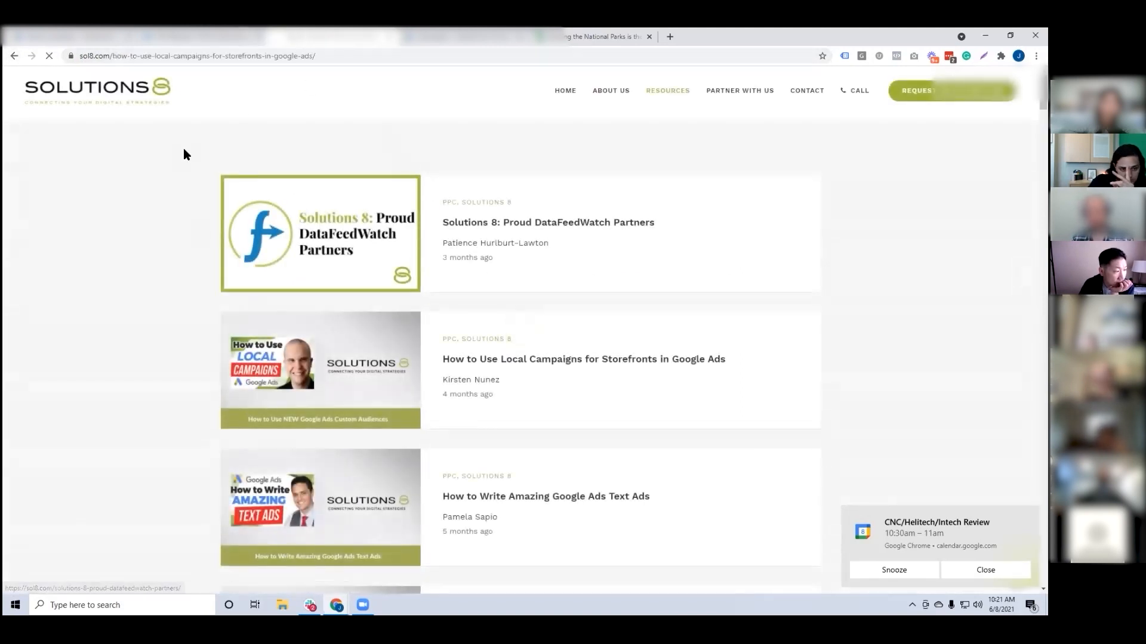
drag(156, 54, 323, 55)
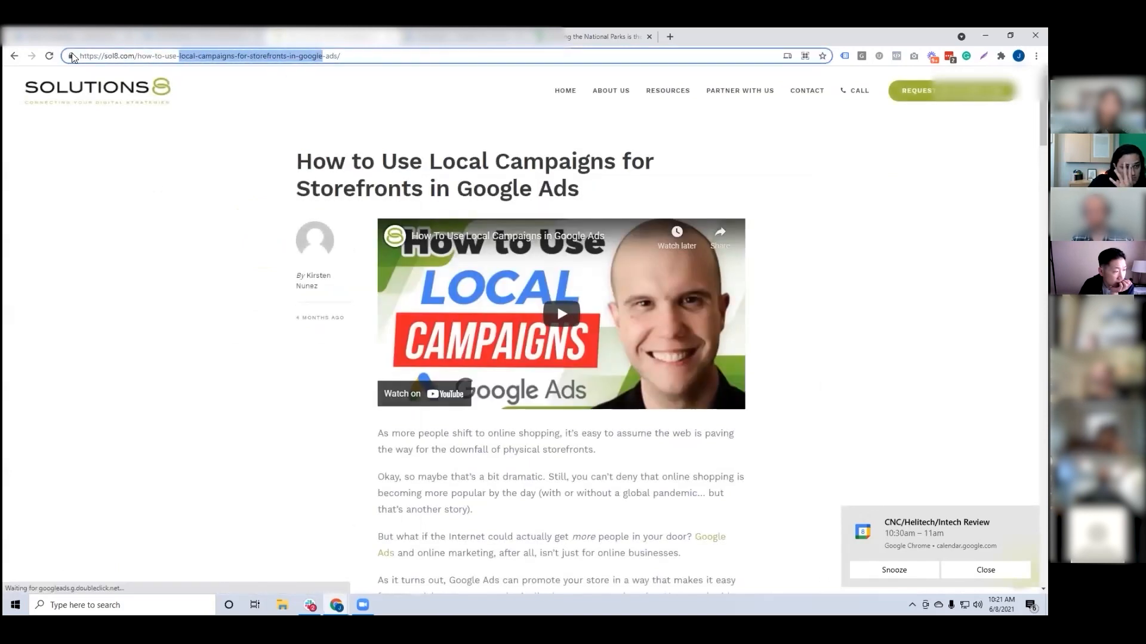
click(17, 57)
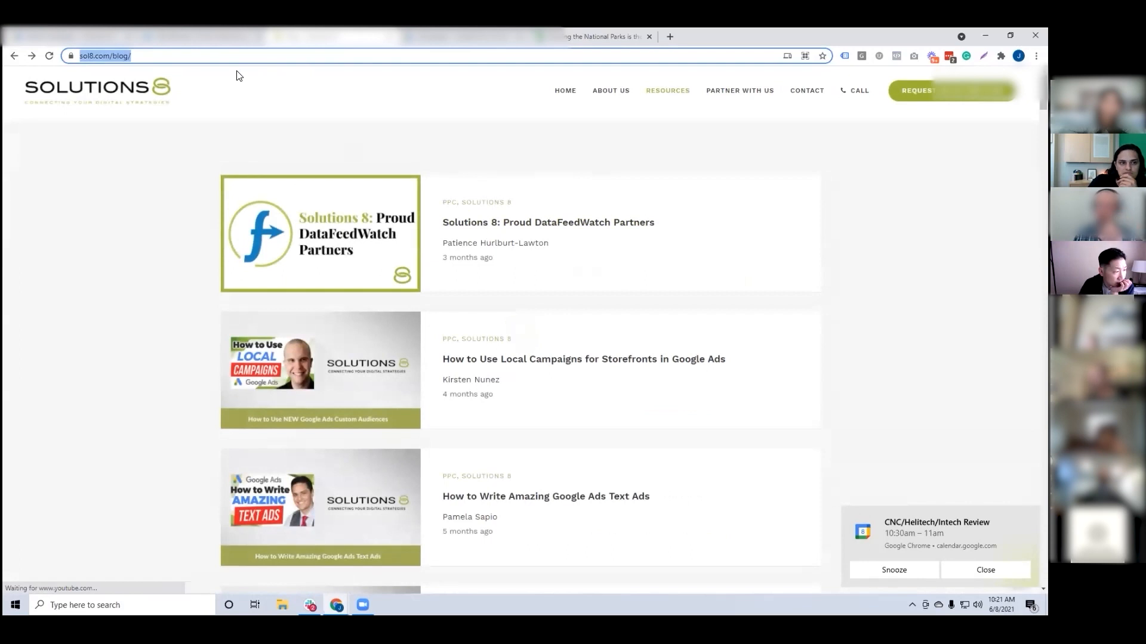
click(158, 56)
key(ctrl+a)
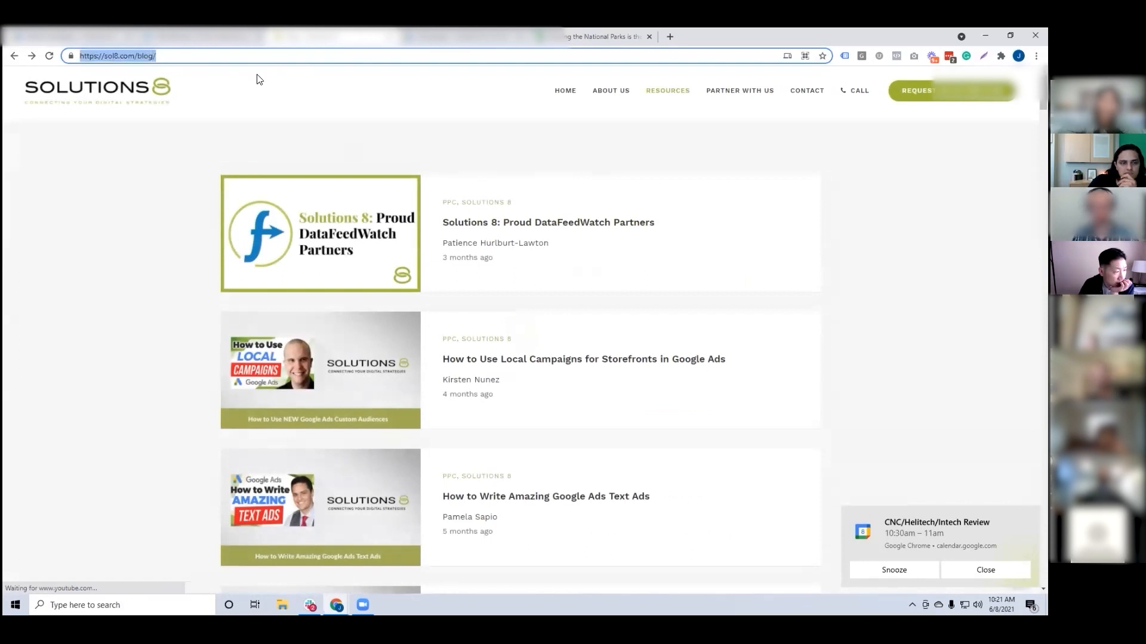
Add a rule targeting URLs containing sol8.com/blog/ to the Blog ad group in Google Ads, and save to continue to ad creation.
click(111, 32)
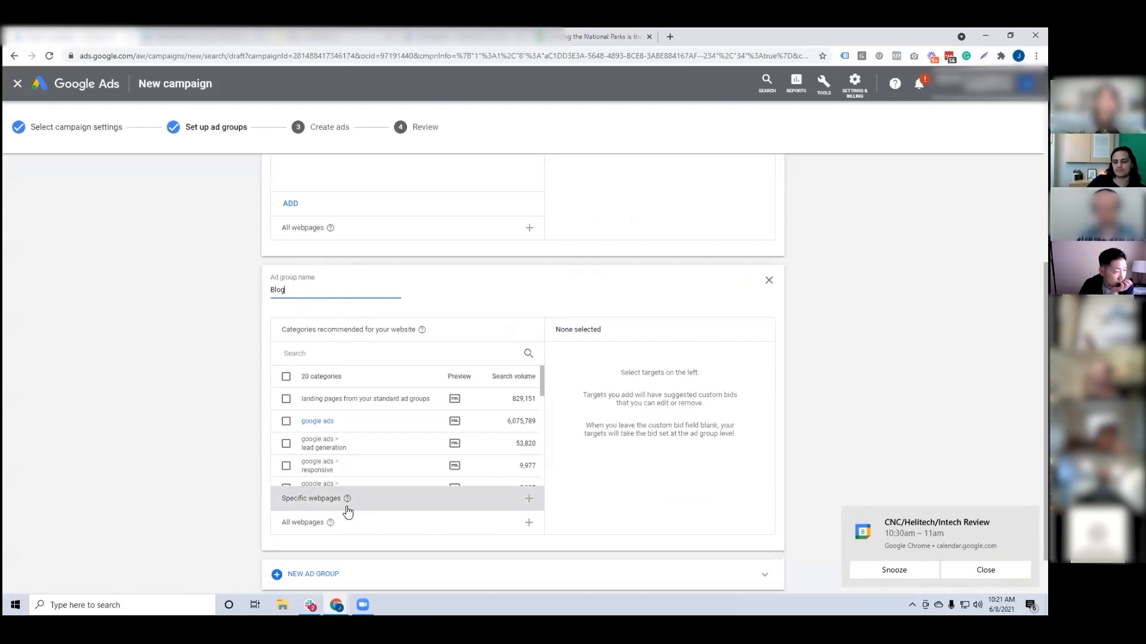
click(355, 526)
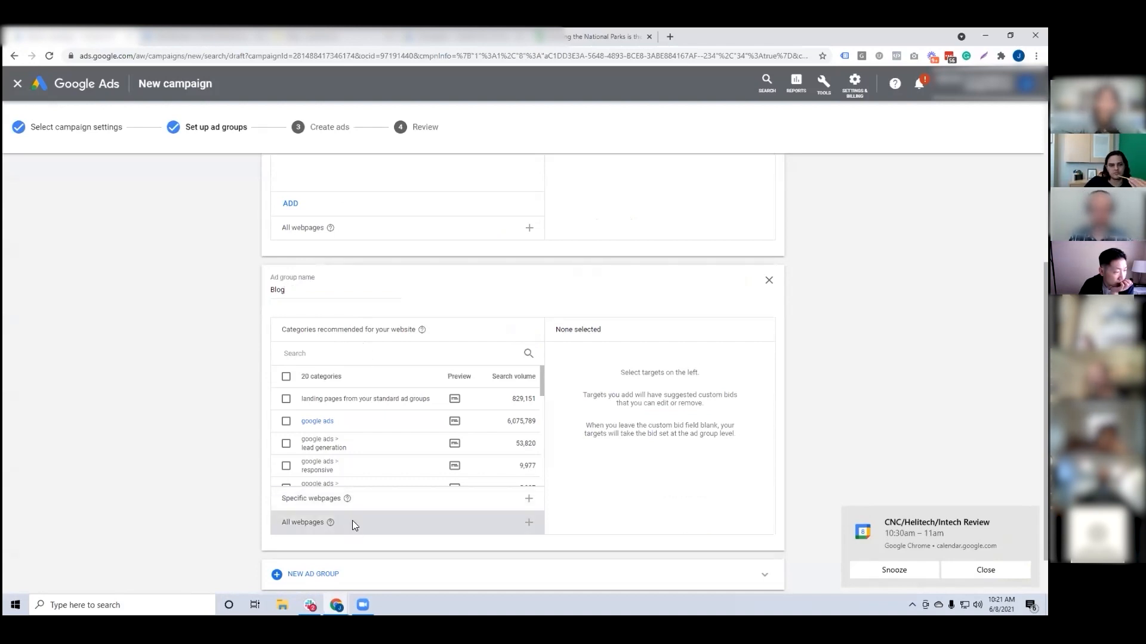
click(388, 360)
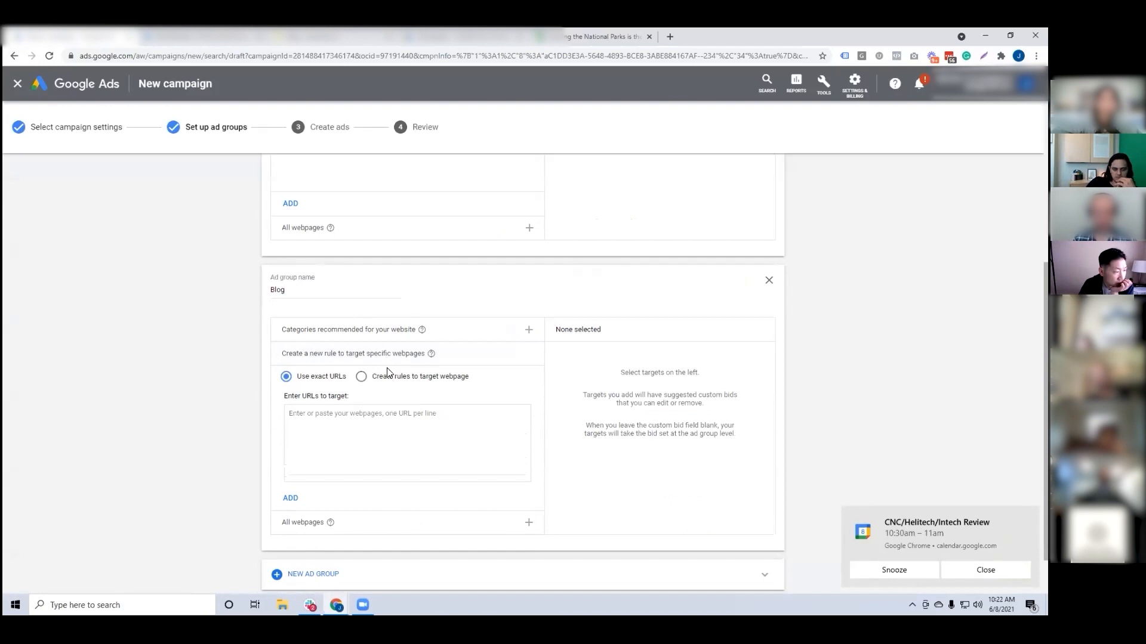
click(387, 381)
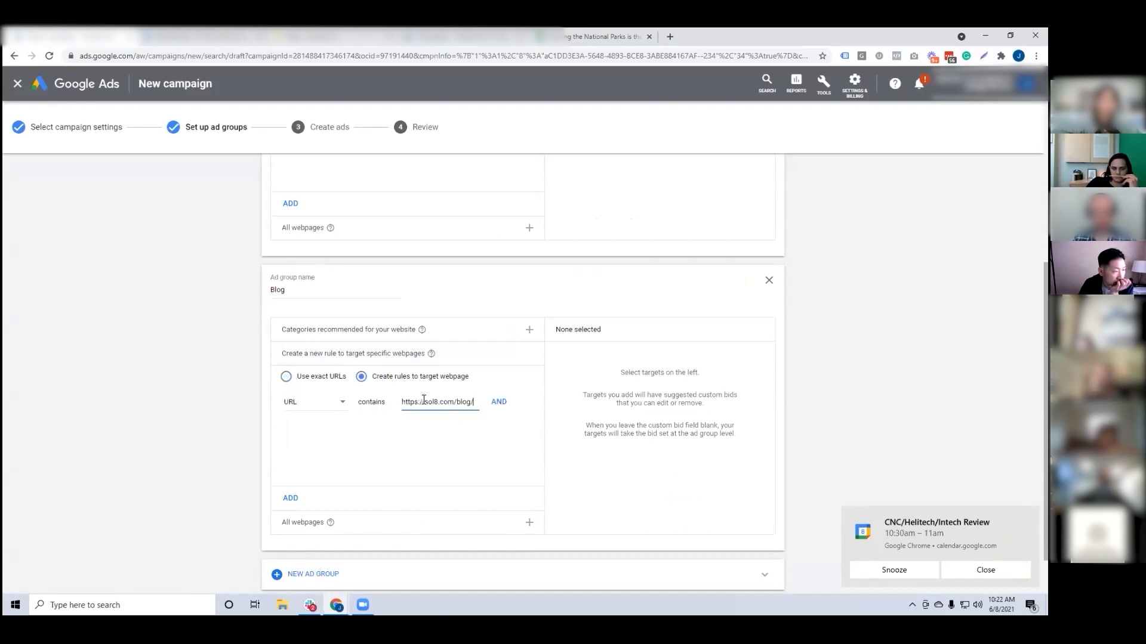
key(BackSpace)
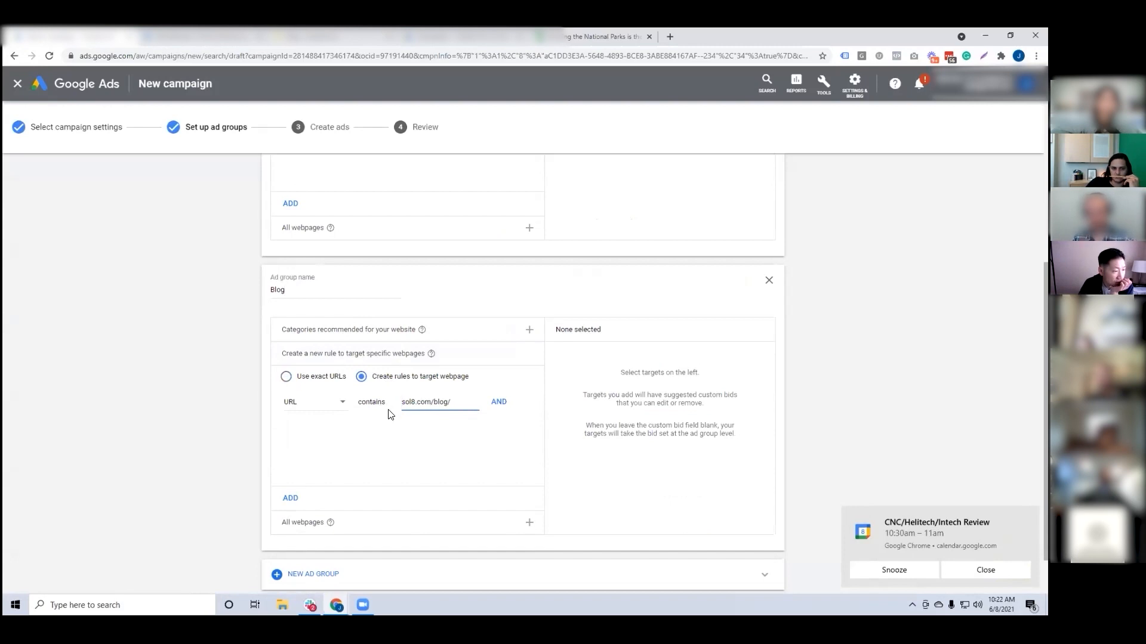
click(291, 498)
scroll(233, 352, down, 1)
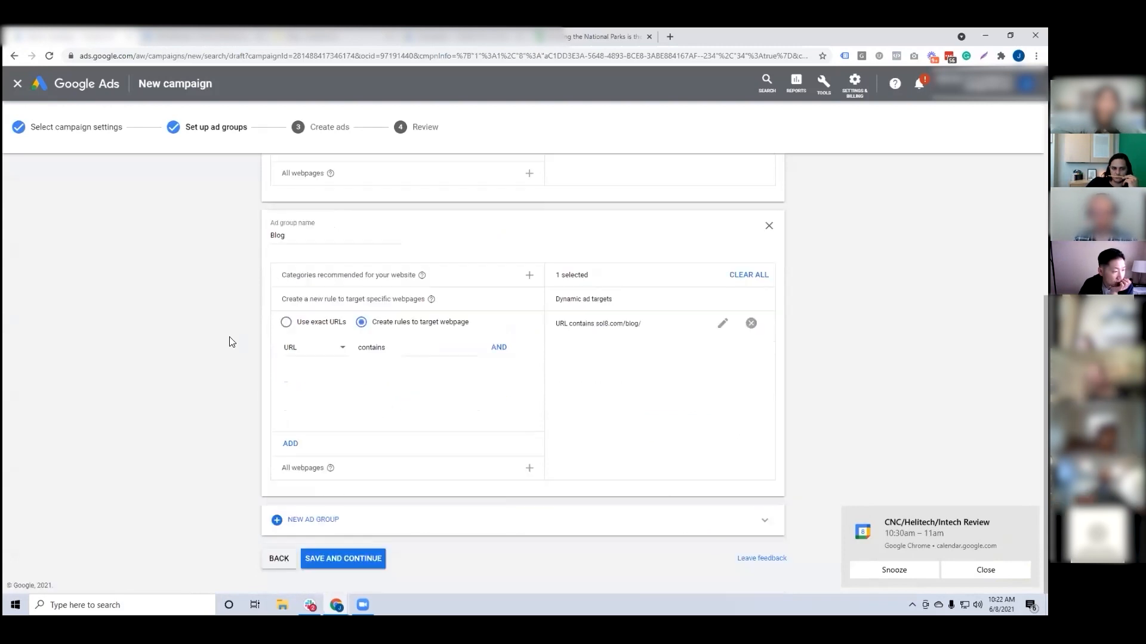
click(336, 558)
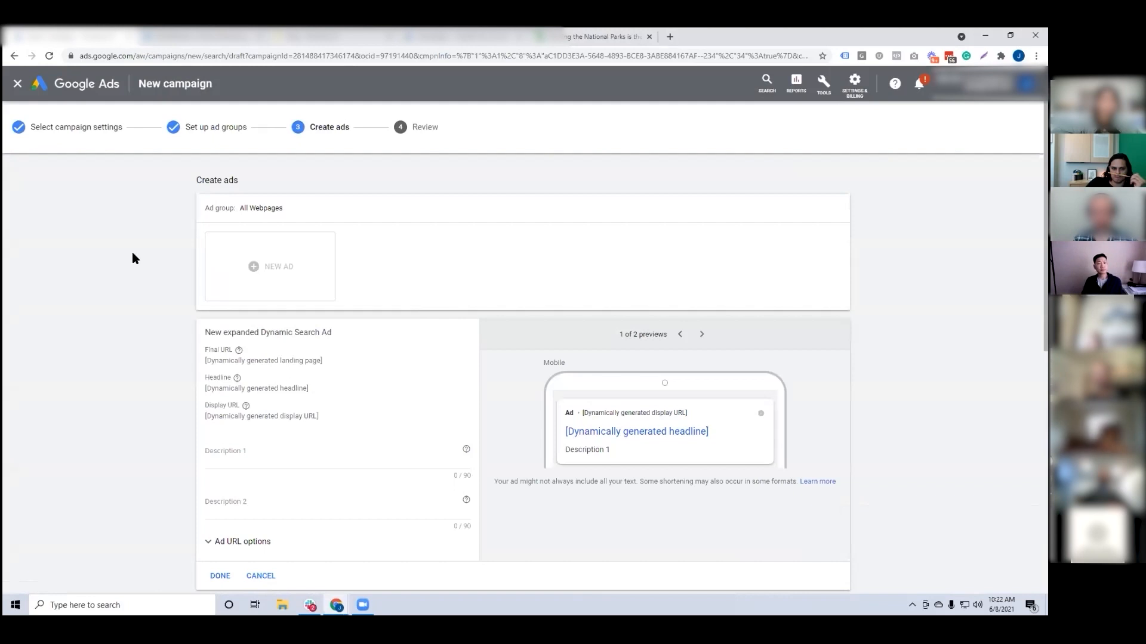
Examine the dynamically generated final URL, headline, display URL and the description fields of the new Dynamic Search Ad, dismissing the Linguix tour.
scroll(133, 257, down, 2)
drag(206, 252, 341, 260)
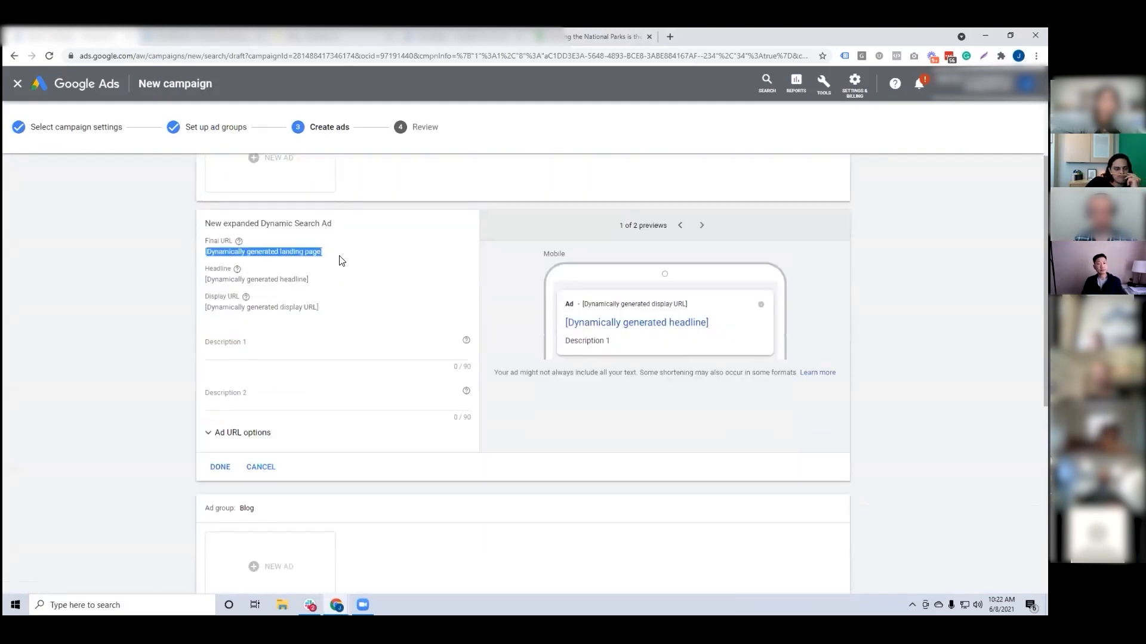
drag(194, 254, 260, 252)
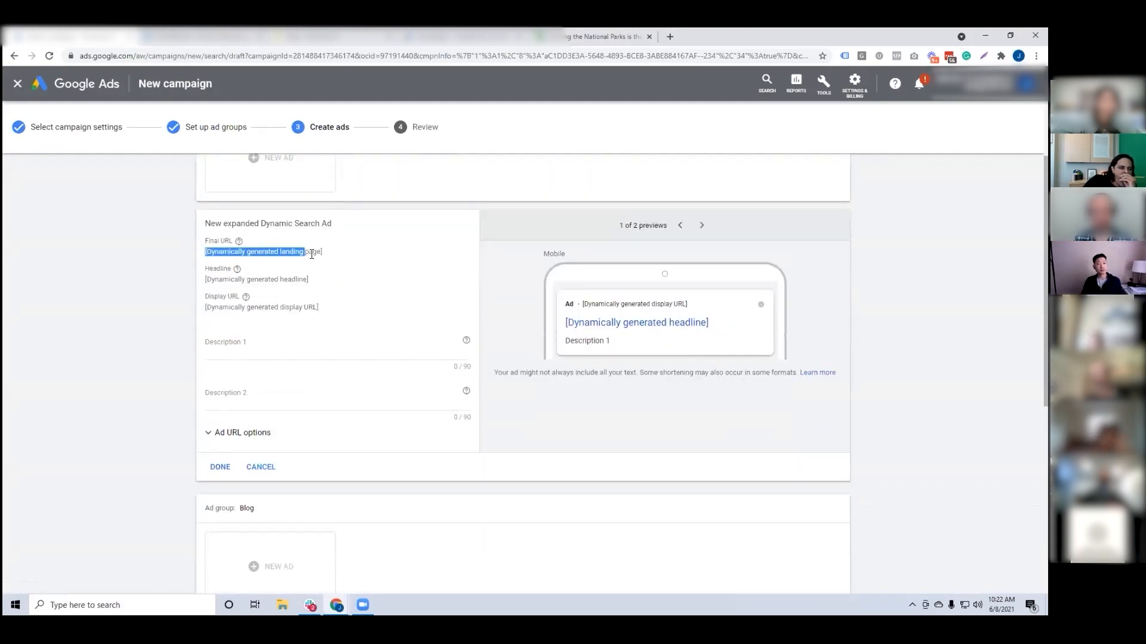
drag(212, 279, 295, 280)
drag(204, 313, 318, 306)
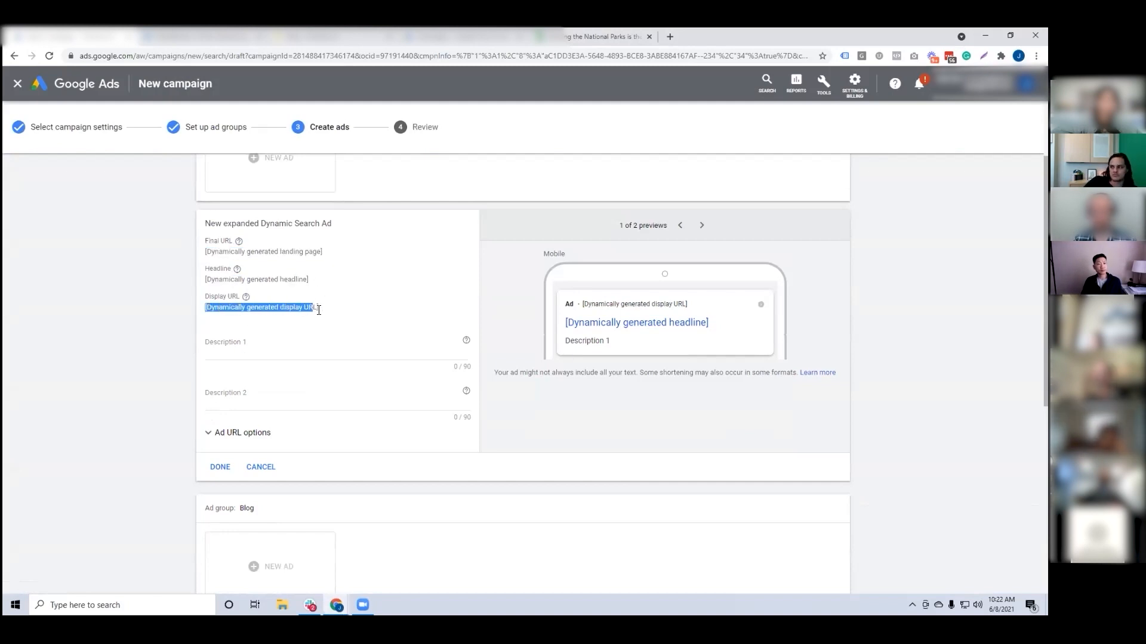
click(234, 298)
click(226, 346)
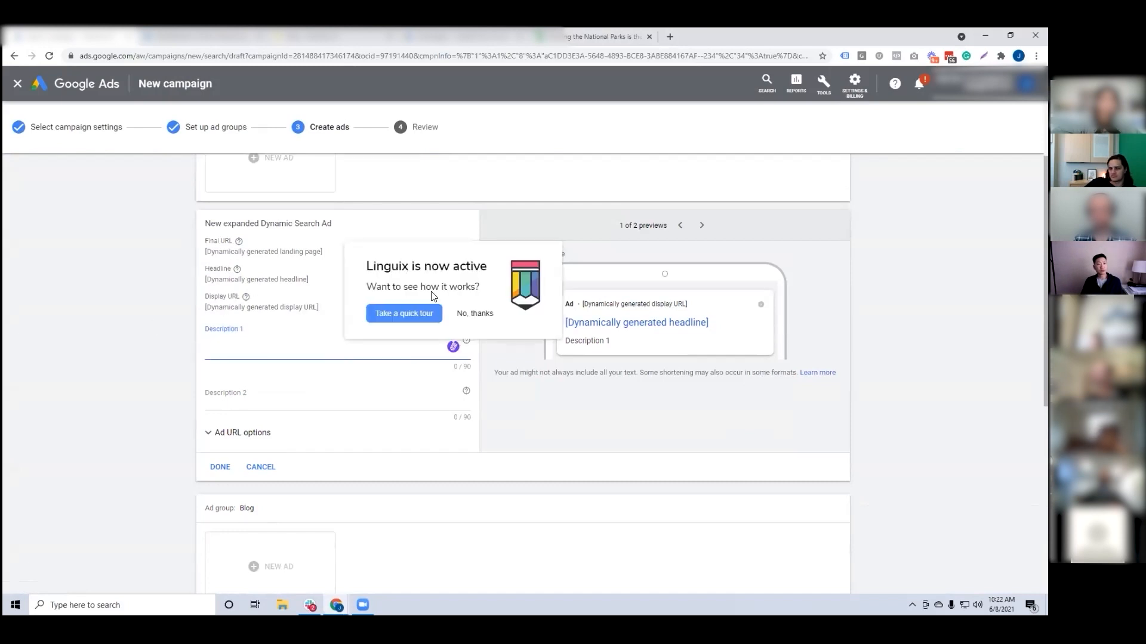
click(477, 312)
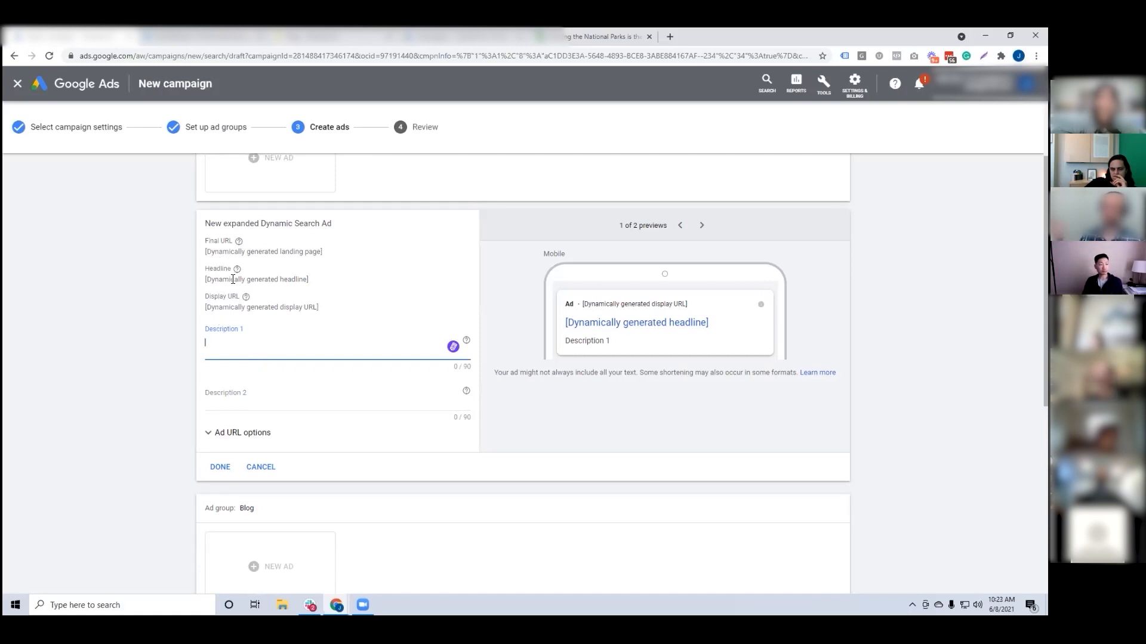
Switch to the Trekking The National Parks product page and examine its title and tagline.
click(603, 35)
drag(554, 154, 786, 154)
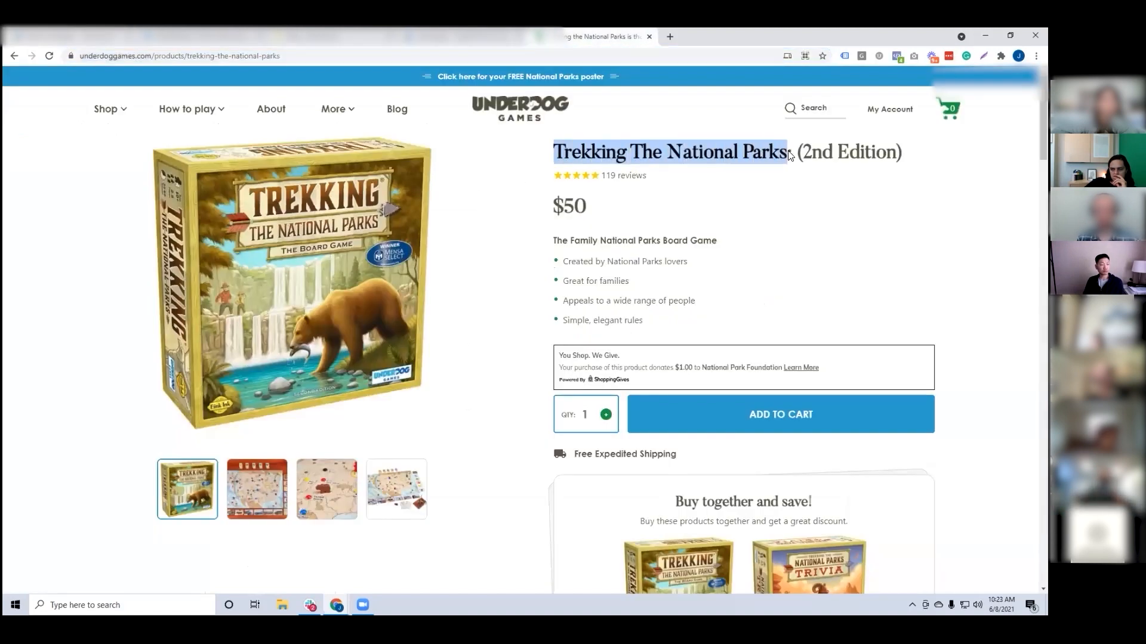
drag(556, 241, 708, 241)
drag(703, 149, 781, 150)
drag(601, 242, 662, 240)
drag(703, 153, 733, 152)
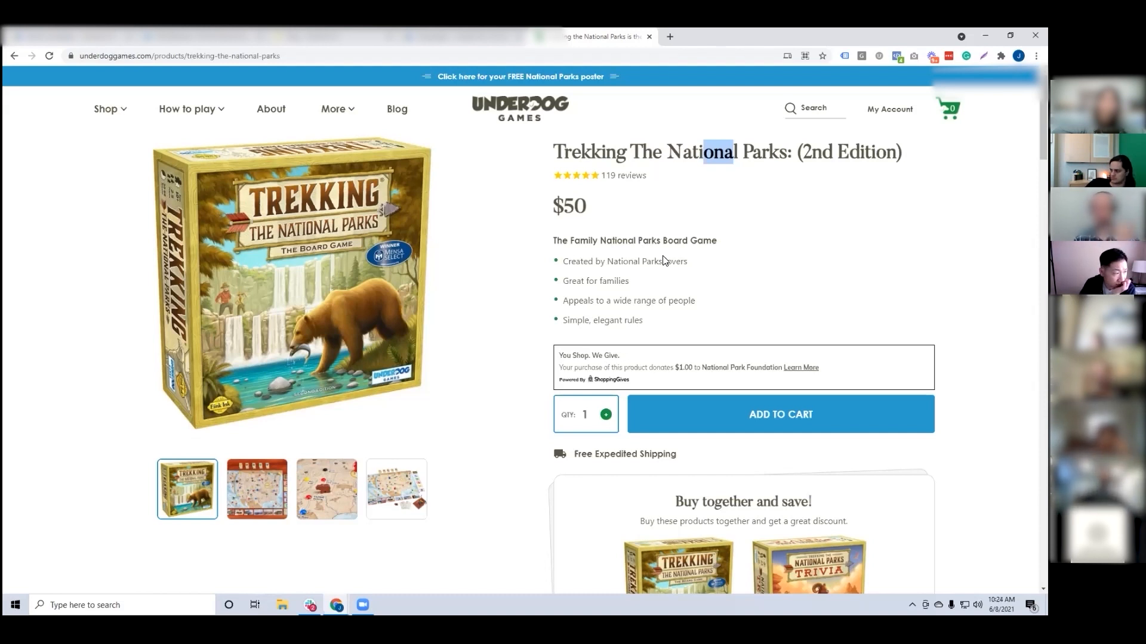
Read through the product page's game night description, its feature list and the product title.
scroll(664, 261, down, 20)
scroll(438, 302, up, 15)
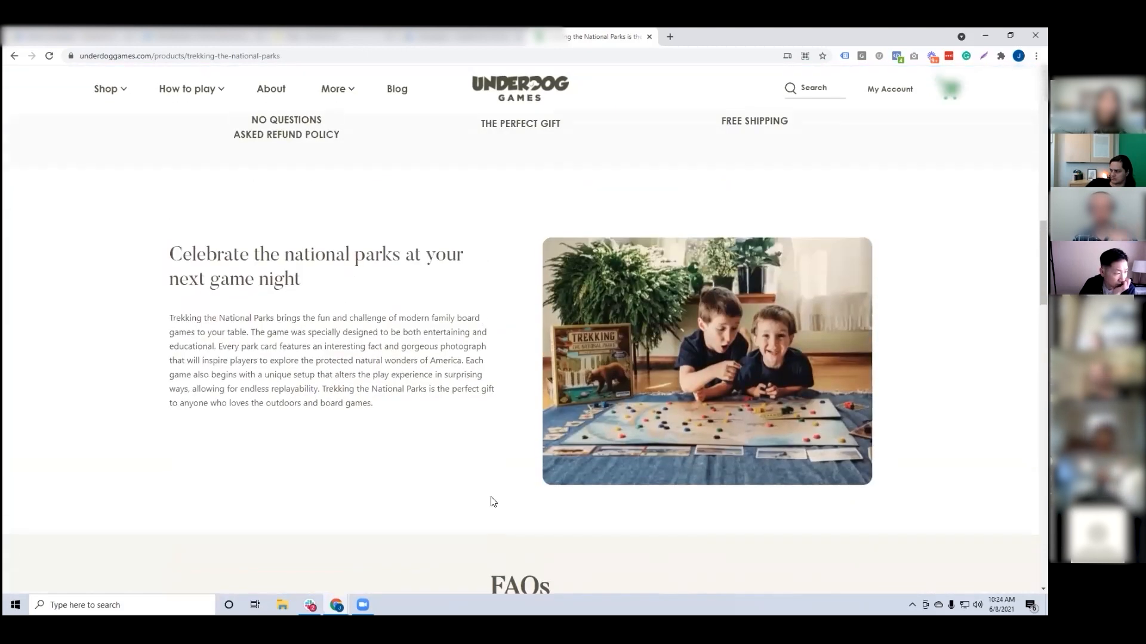
drag(219, 256, 350, 422)
scroll(352, 421, up, 6)
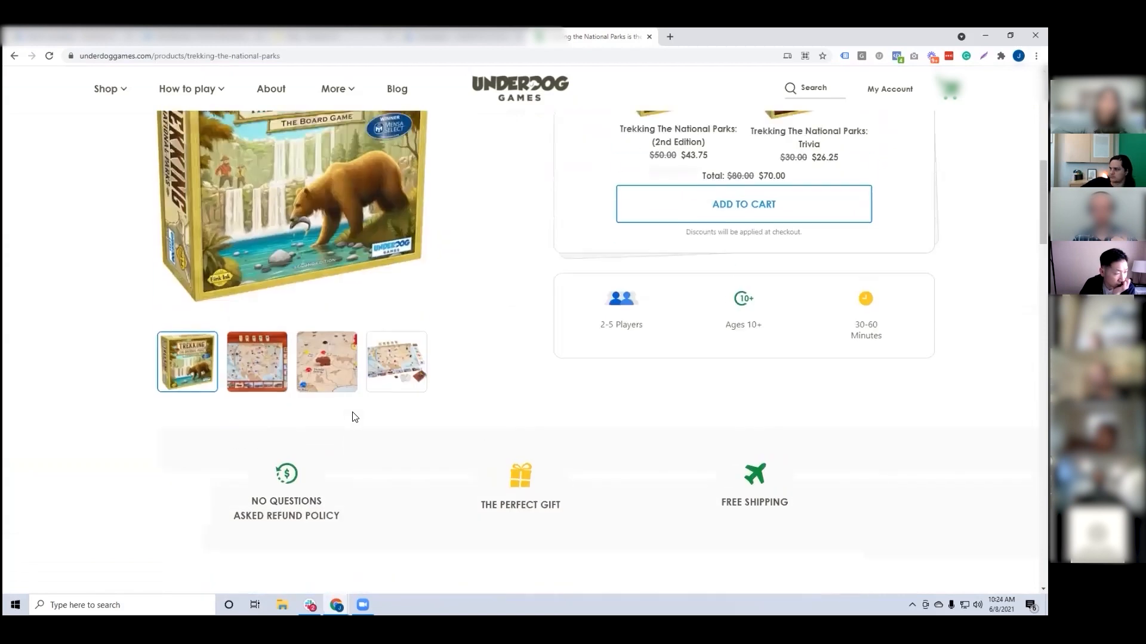
scroll(354, 417, up, 6)
drag(563, 259, 644, 323)
drag(572, 153, 799, 163)
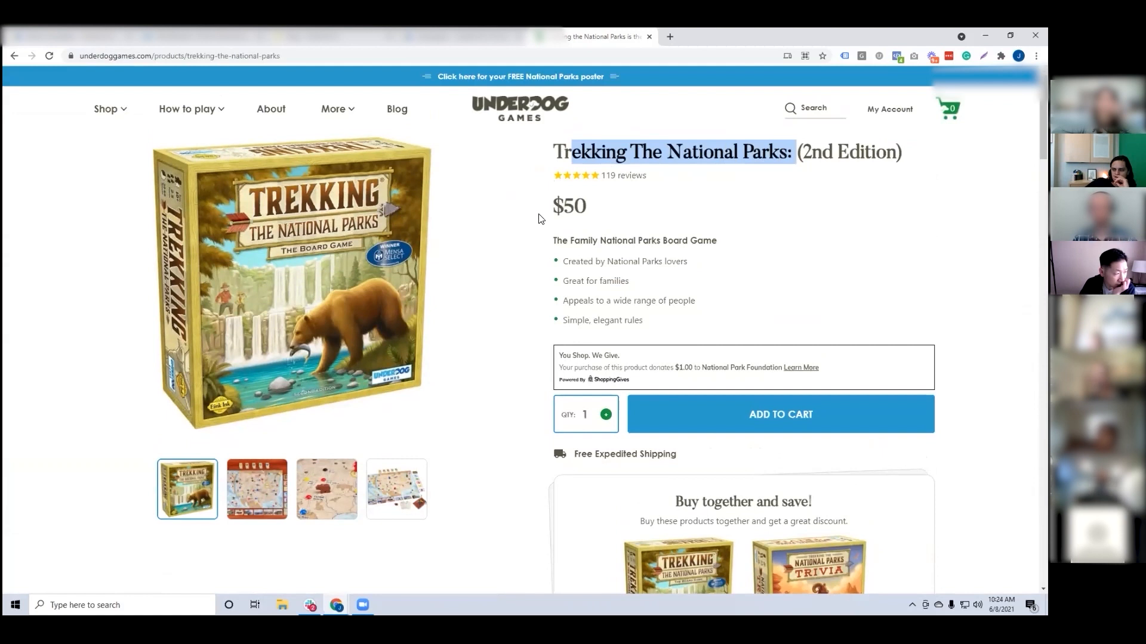
Examine the product page's "The Family National Parks Board Game" subtitle and the feature points beneath it.
click(630, 268)
drag(618, 245, 691, 248)
drag(582, 281, 630, 281)
drag(652, 245, 706, 250)
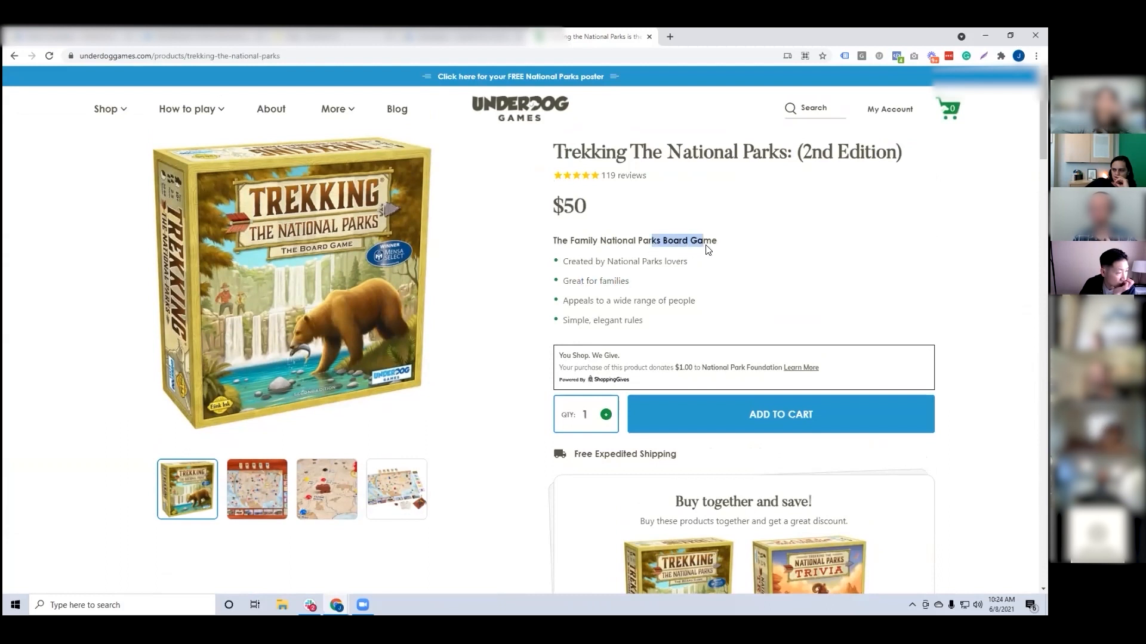
click(710, 258)
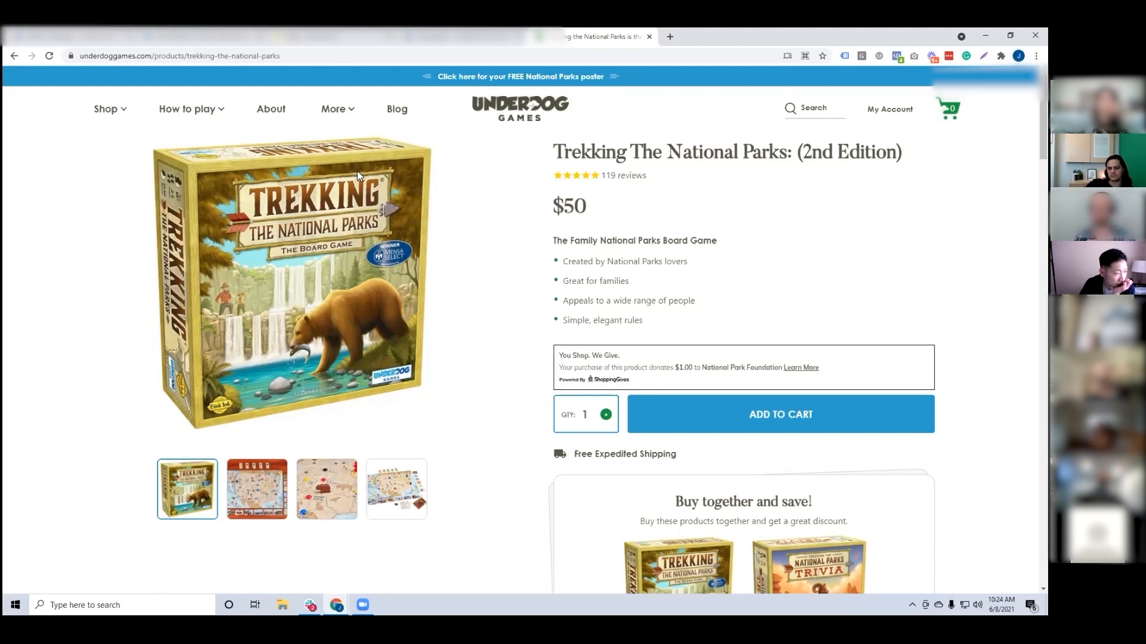
Switch back to Google Ads and enter "The Best Google Ads Agency" as Description 1 of the All Webpages ad.
click(75, 36)
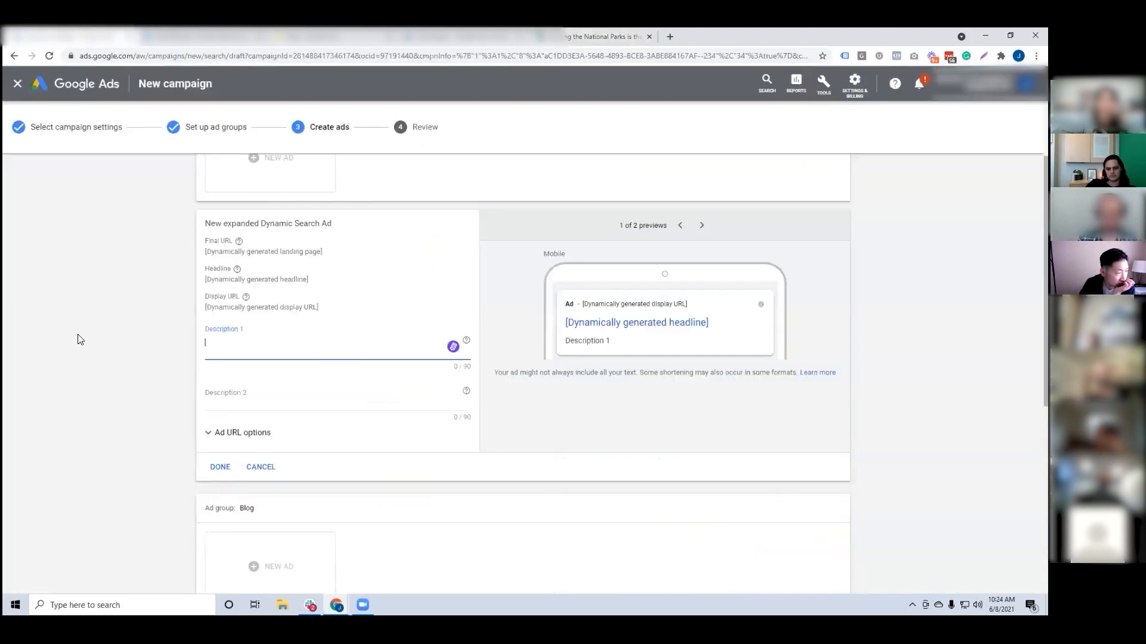
text(The)
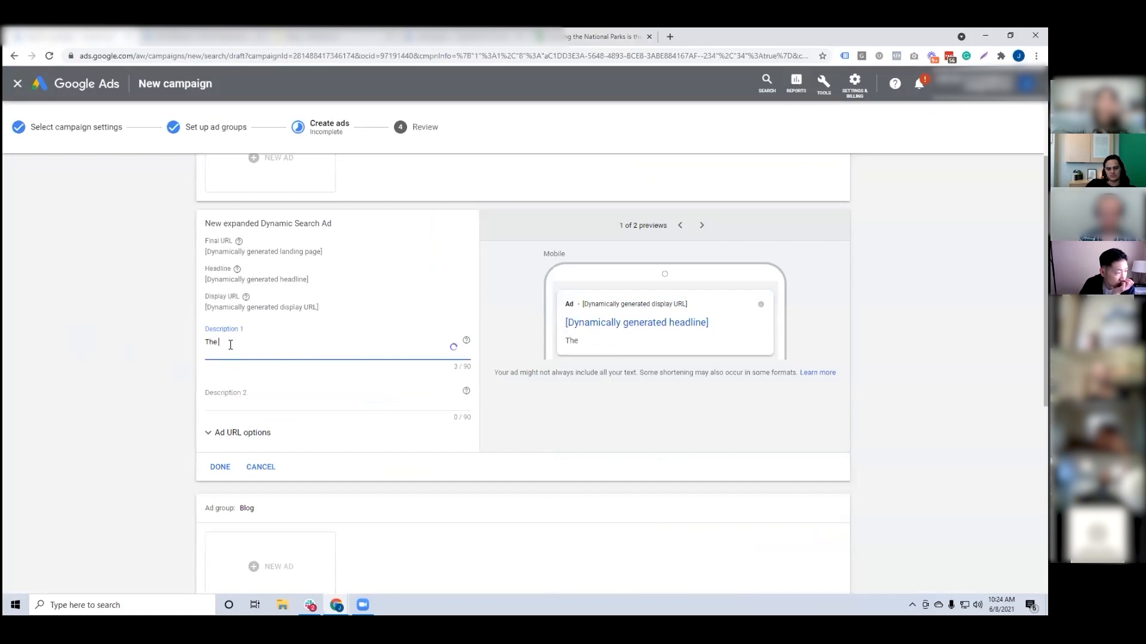
text( best Google)
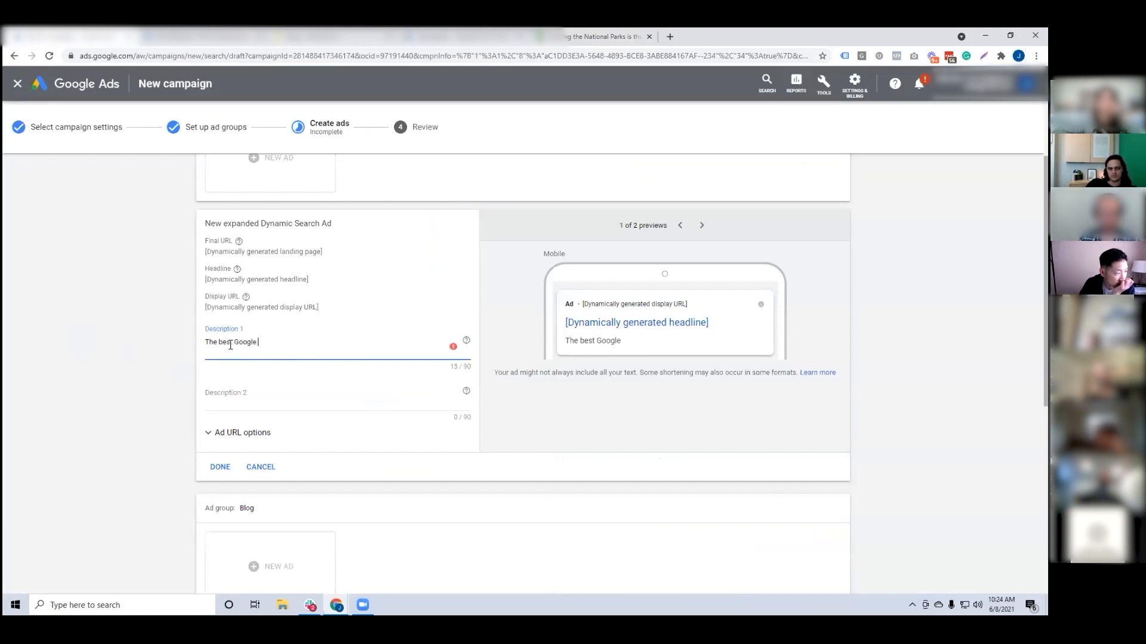
key(BackSpace)
text(Best Goog)
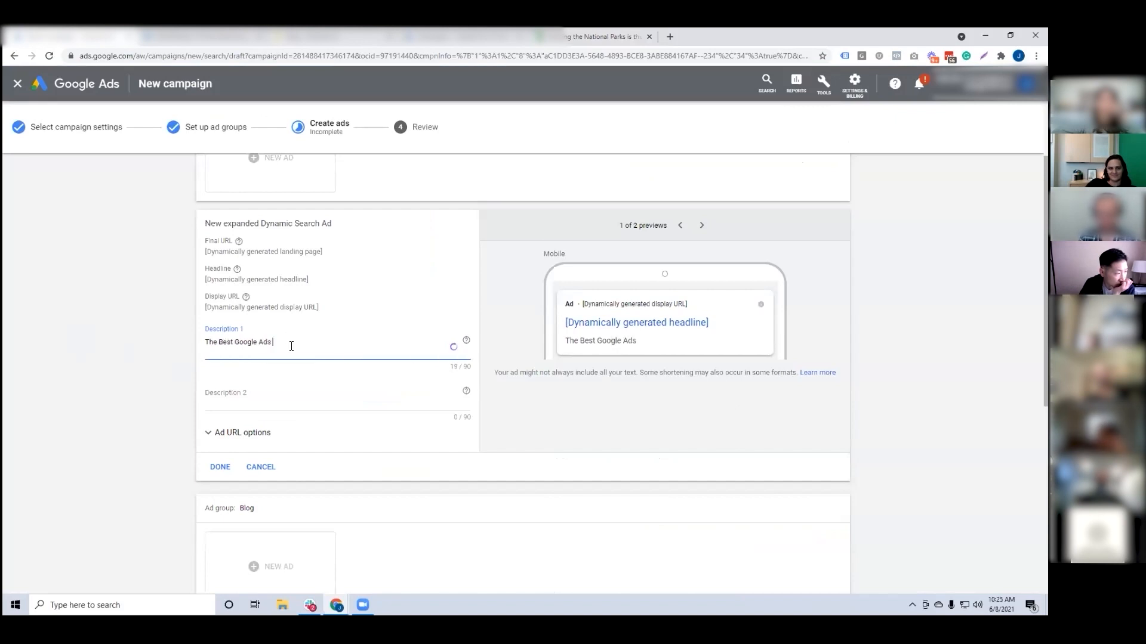
text(le Ads Agency)
Enter "Free Account Evaluation And Action Plan" as Description 2 of the All Webpages ad, dismissing the Linguix sign-up prompt.
click(253, 397)
text(Been)
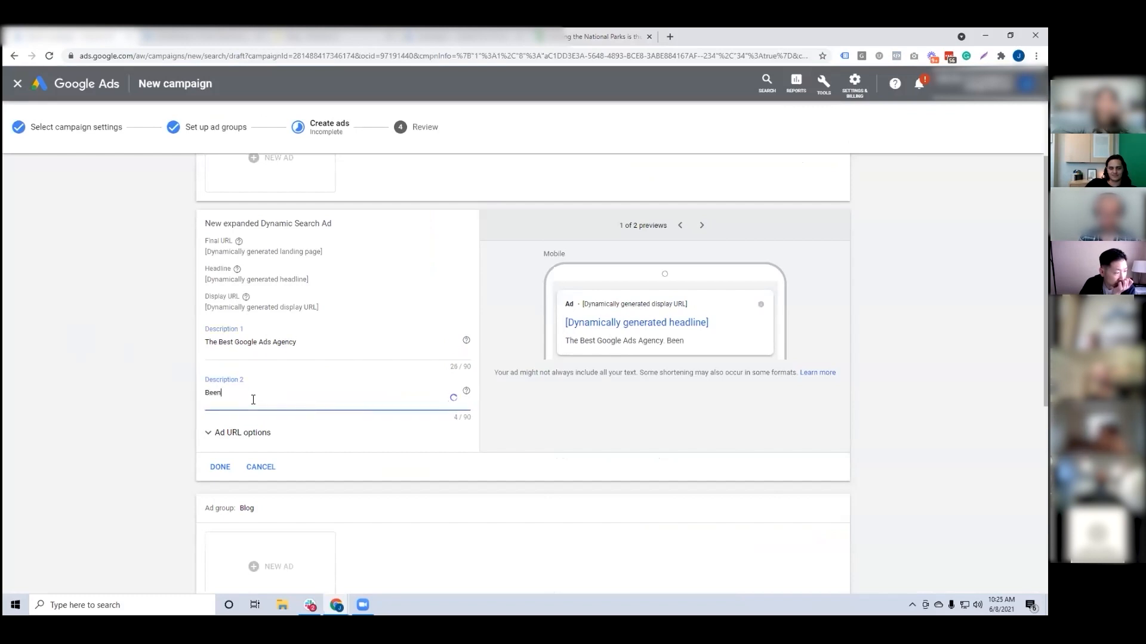
key(BackSpace)
key(BackSpace)
key(BackSpace)
key(BackSpace)
text(Fre)
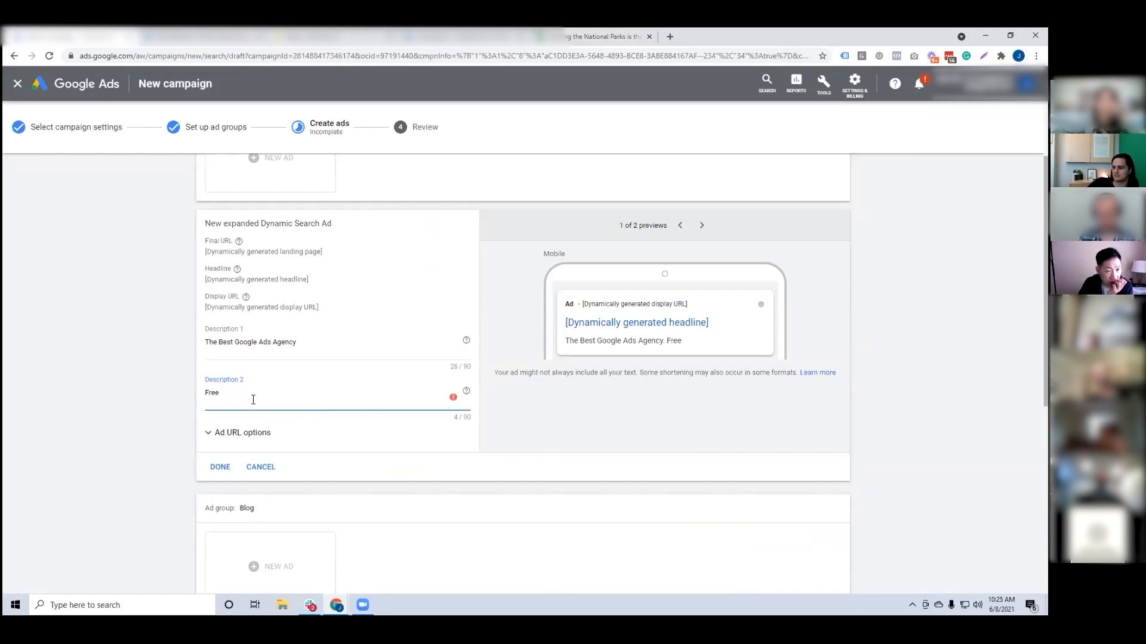
text(e Account)
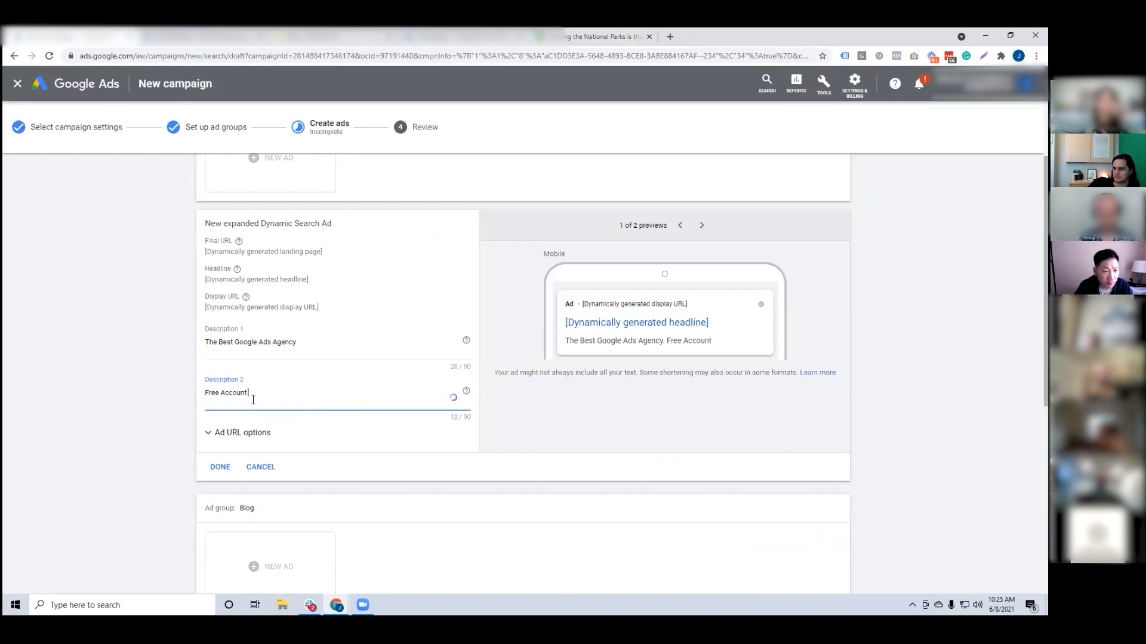
text( Evaluationa nd)
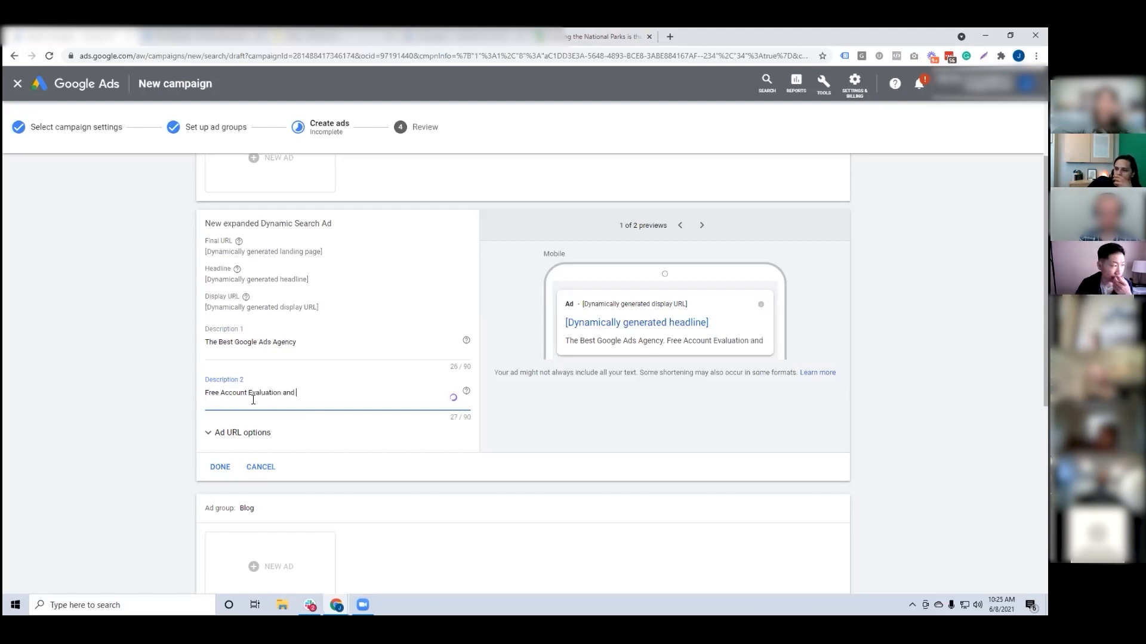
text(Action Plan)
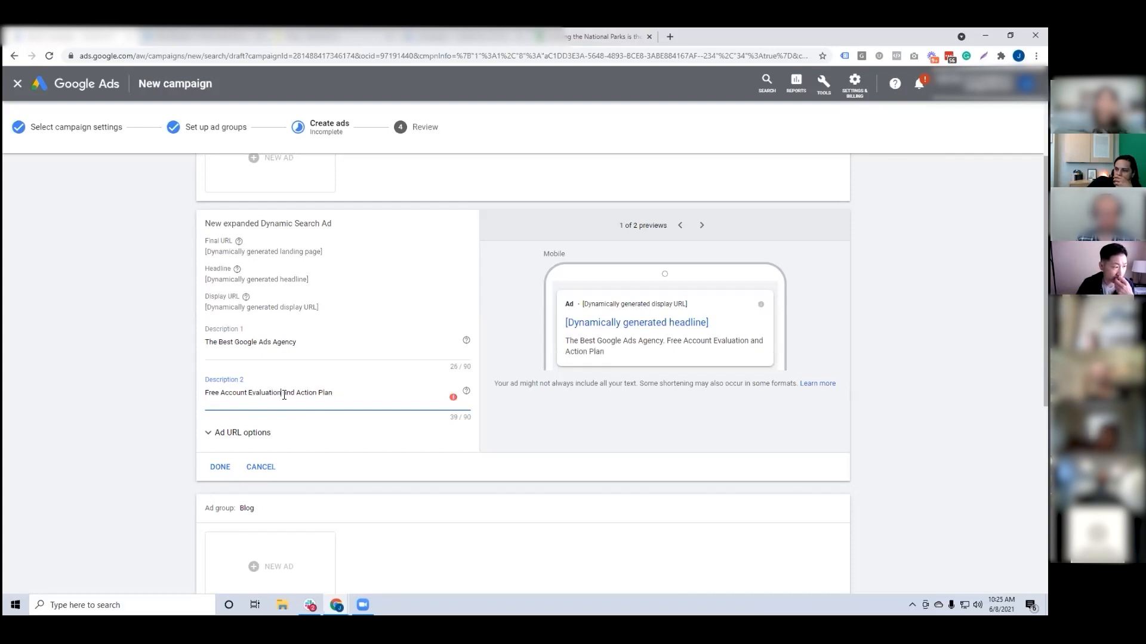
key(Delete)
text(A)
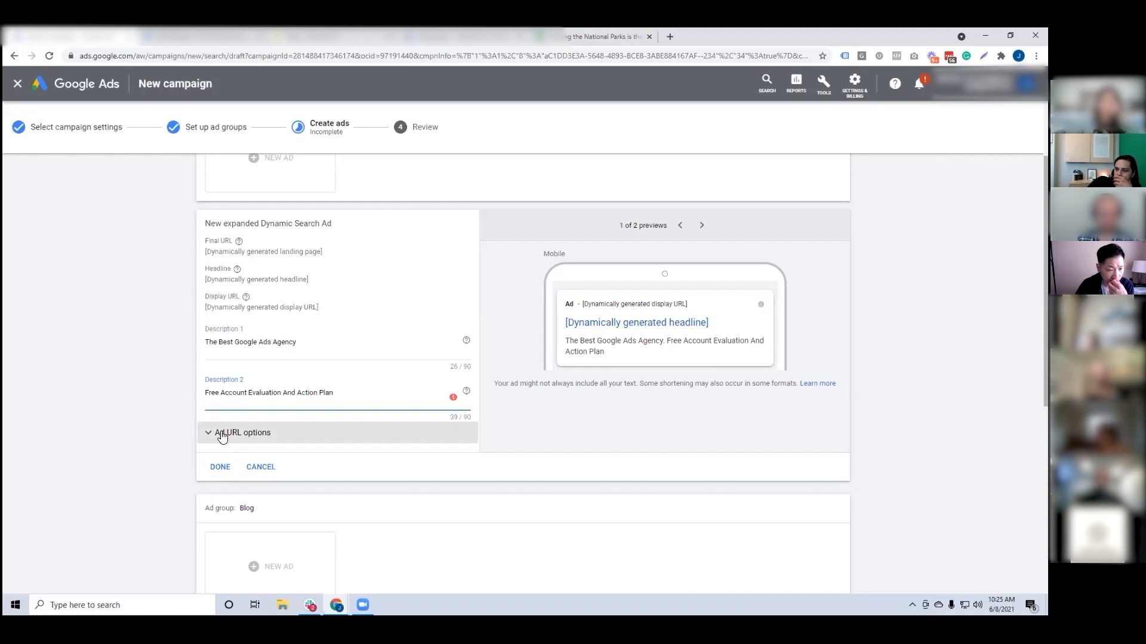
scroll(225, 428, down, 2)
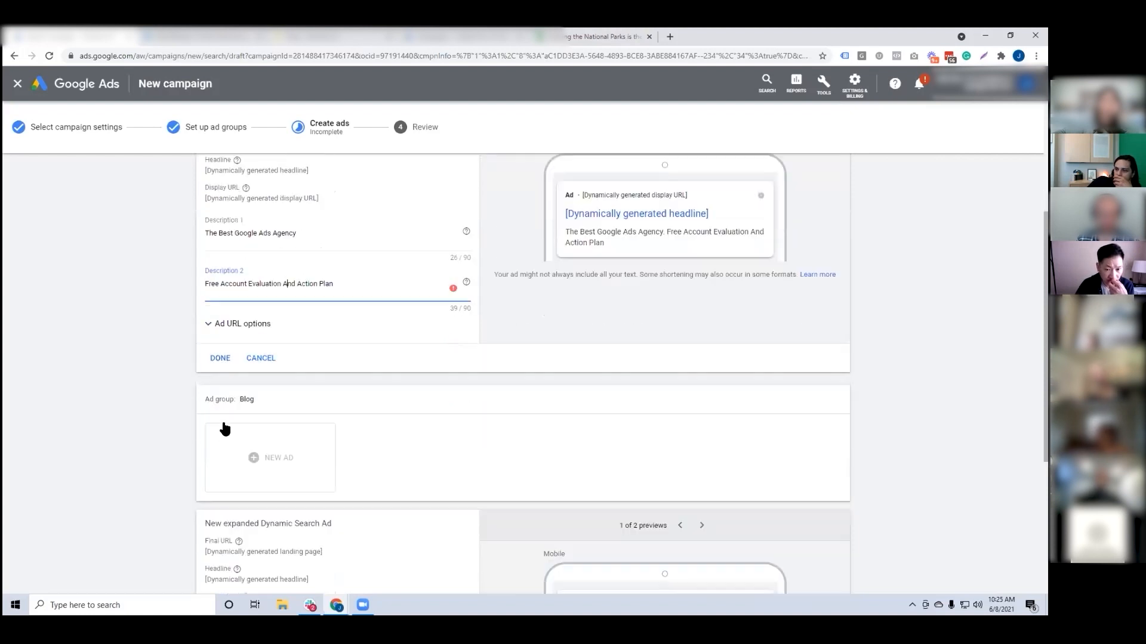
click(454, 290)
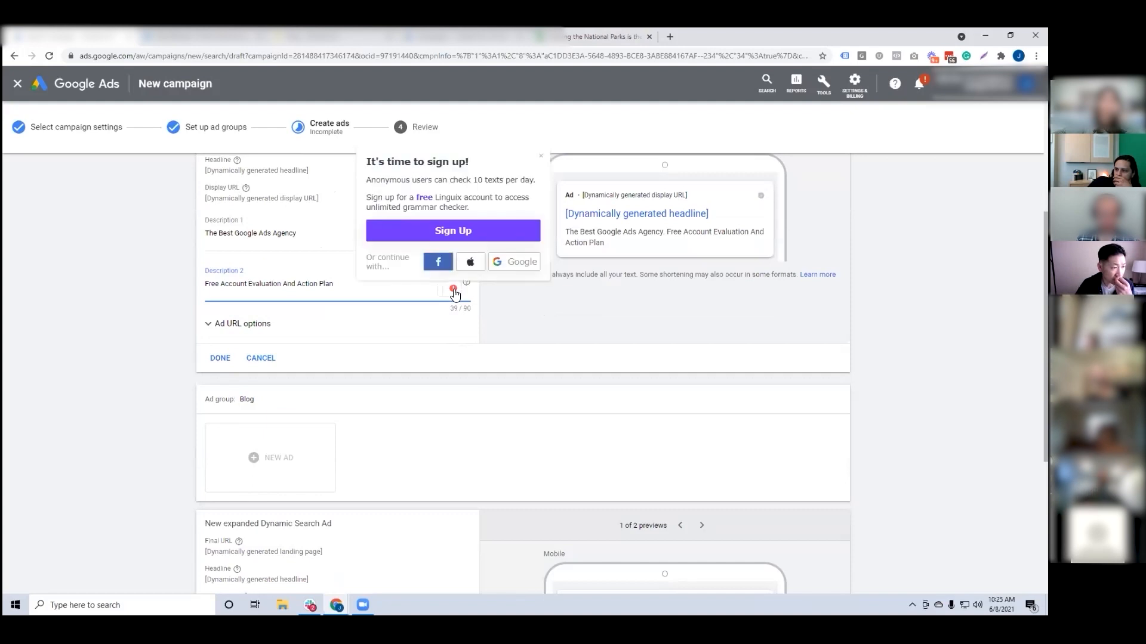
click(545, 343)
Enter "Learn More About How Google Ads Works." as Description 1 of the Blog ad group's Dynamic Search Ad.
scroll(295, 343, down, 3)
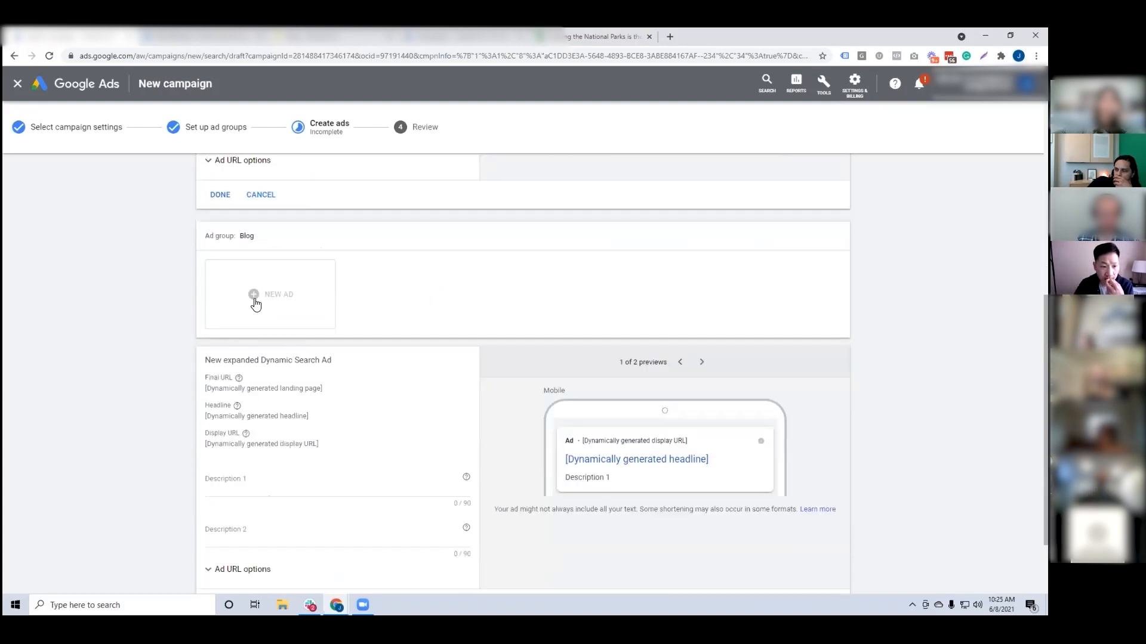
scroll(255, 295, down, 2)
scroll(252, 332, up, 2)
scroll(247, 310, down, 2)
click(235, 388)
text(I)
key(BackSpace)
text(Learn MO)
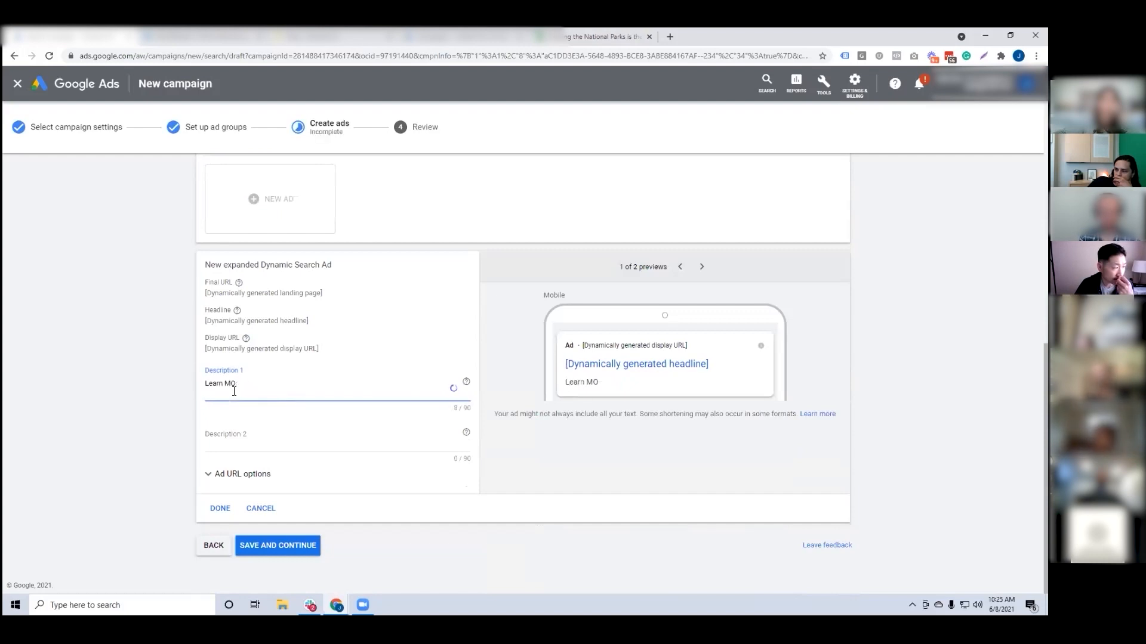
text(re About How Google Ads W)
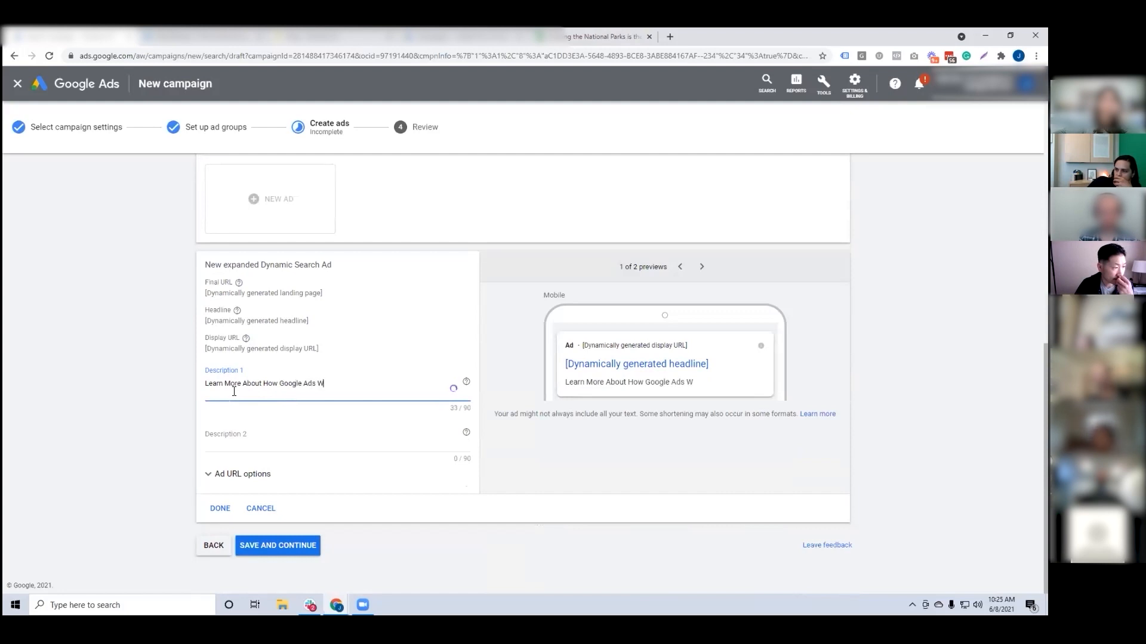
text(orks.)
key(Tab)
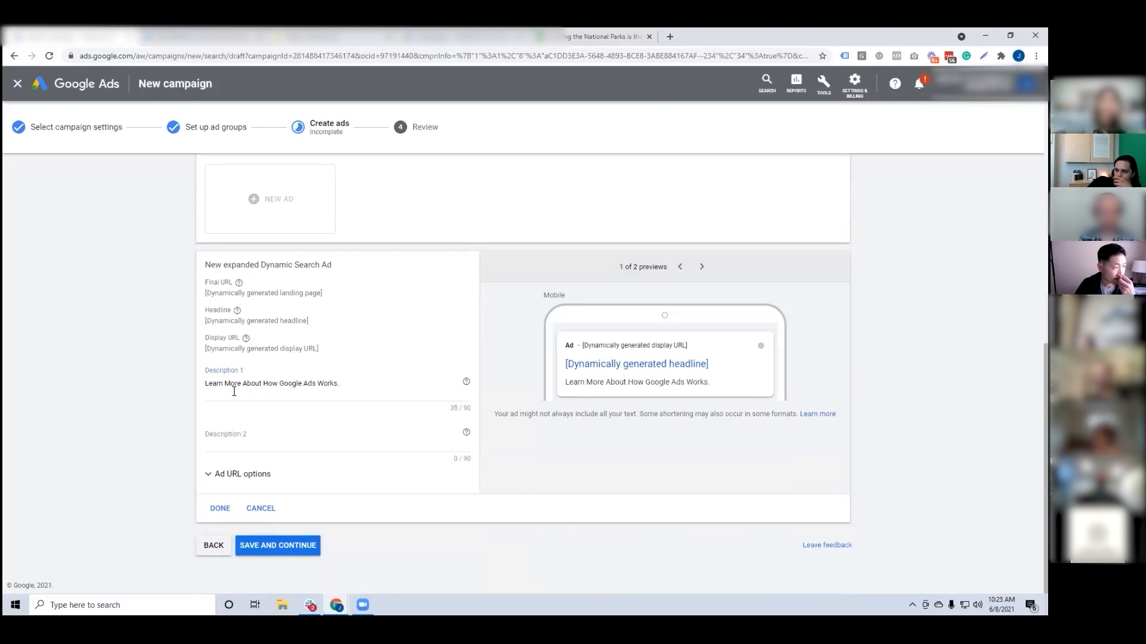
Enter "Your One-Stop Resource For All Things SEM." as Description 2 of the Blog ad.
click(333, 443)
text(Your One S)
key(BackSpace)
key(BackSpace)
text(-Stop)
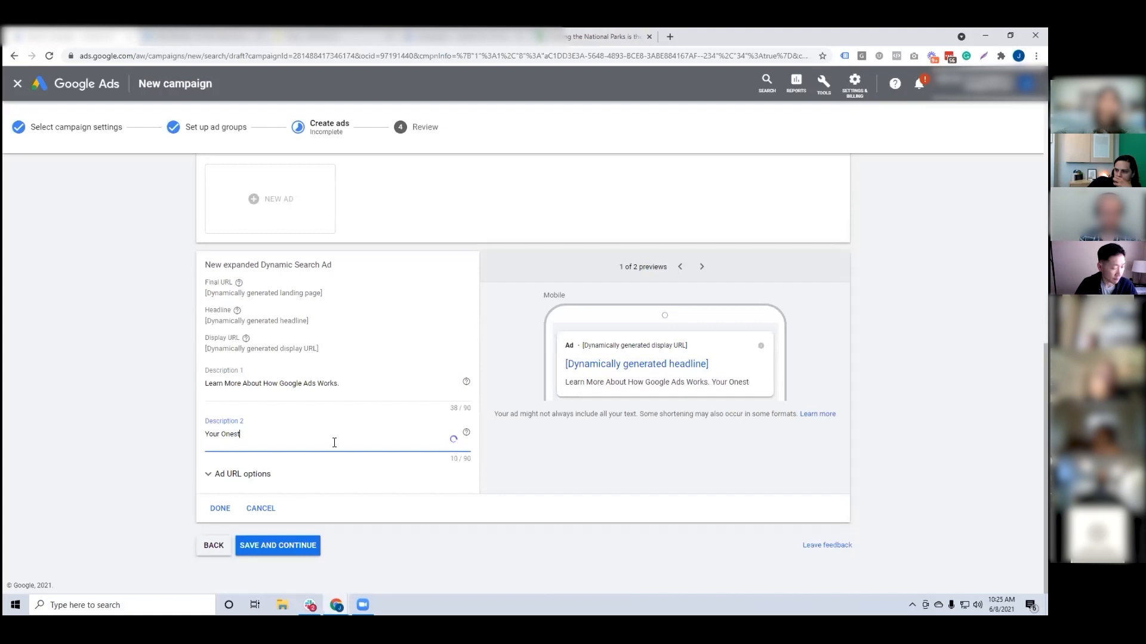
text( Res)
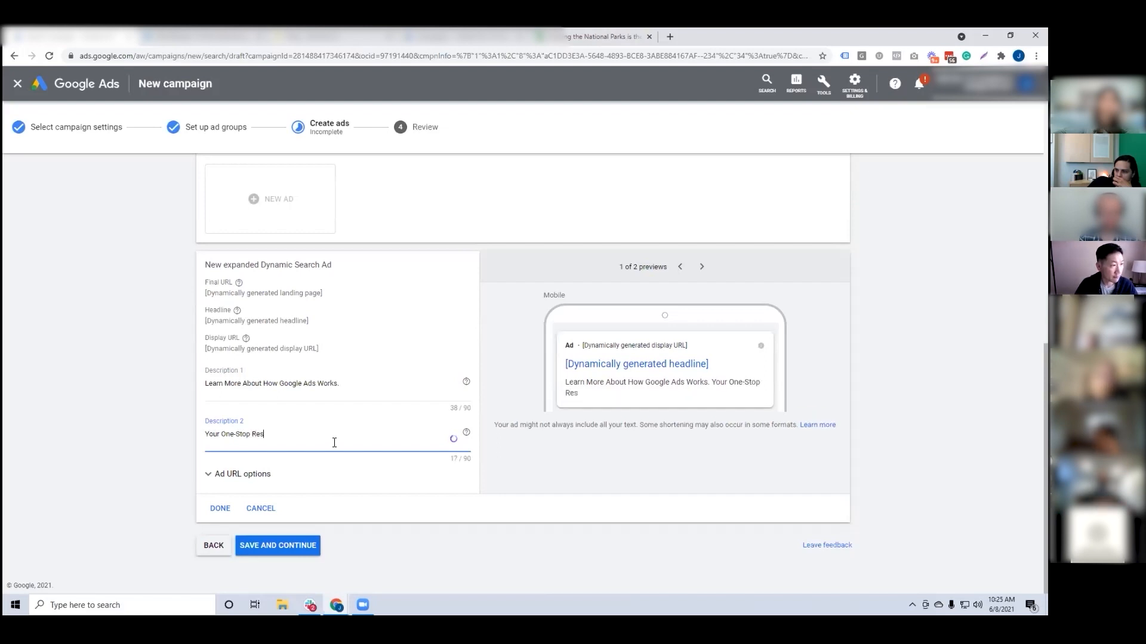
text(curce f)
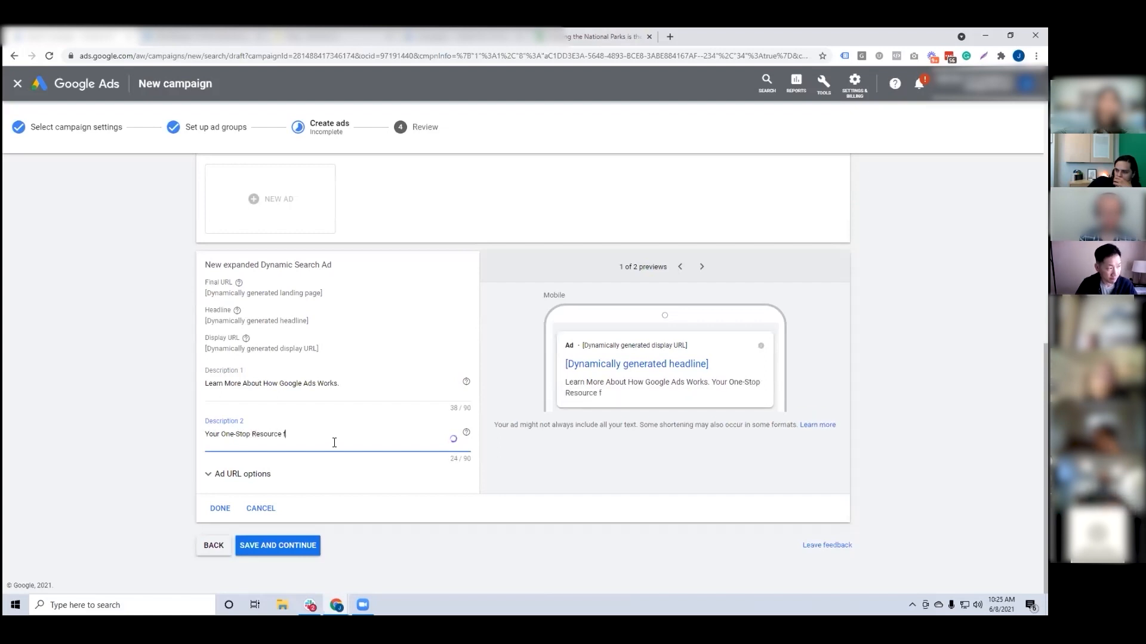
text(or All Things SEM.)
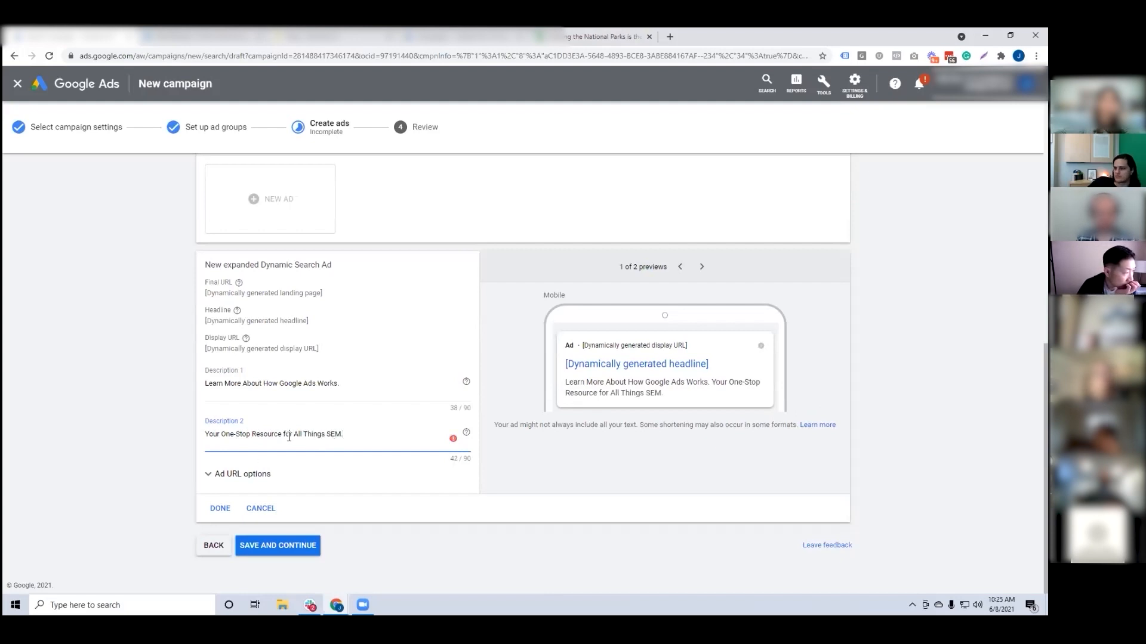
key(BackSpace)
text(F)
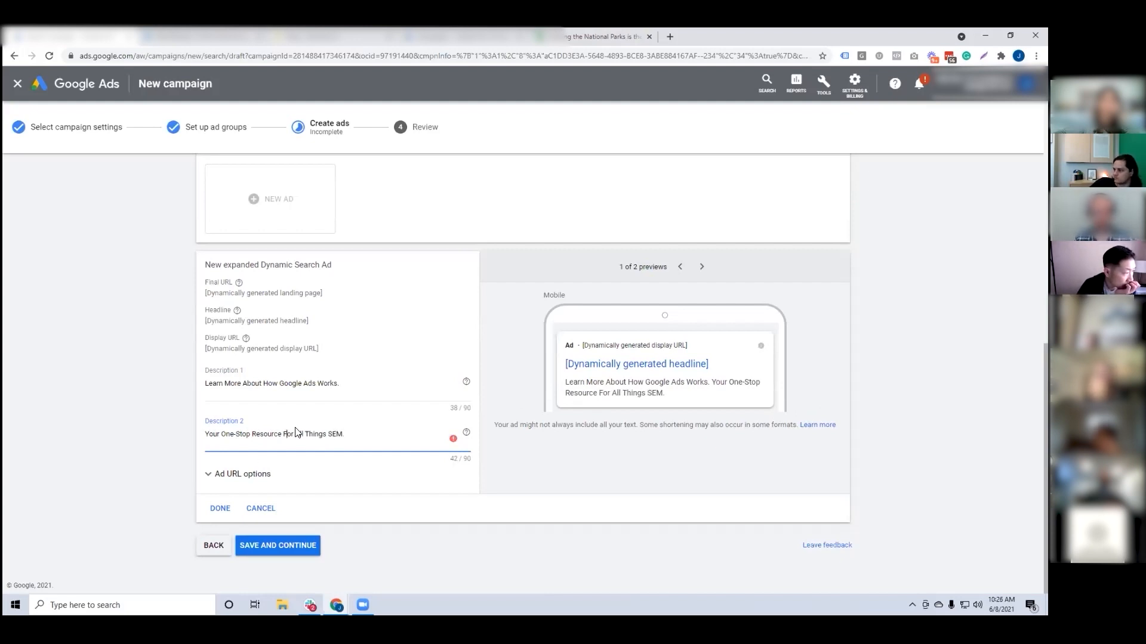
Save the ads and publish the Dynamic Search Ad campaign, opening its list of ad groups.
click(287, 546)
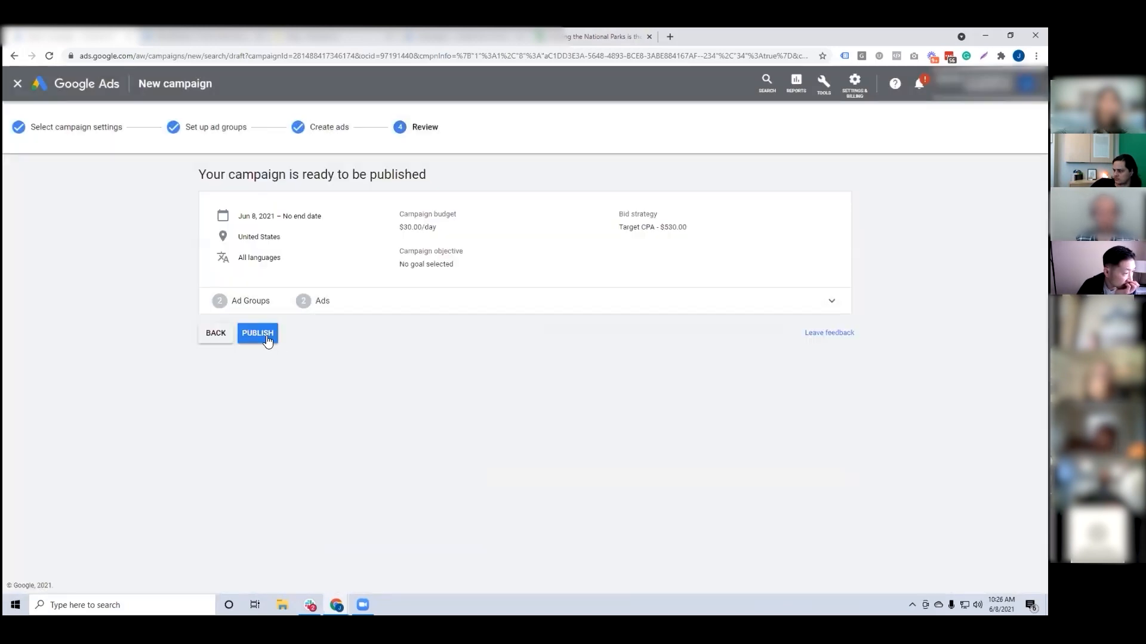
click(266, 338)
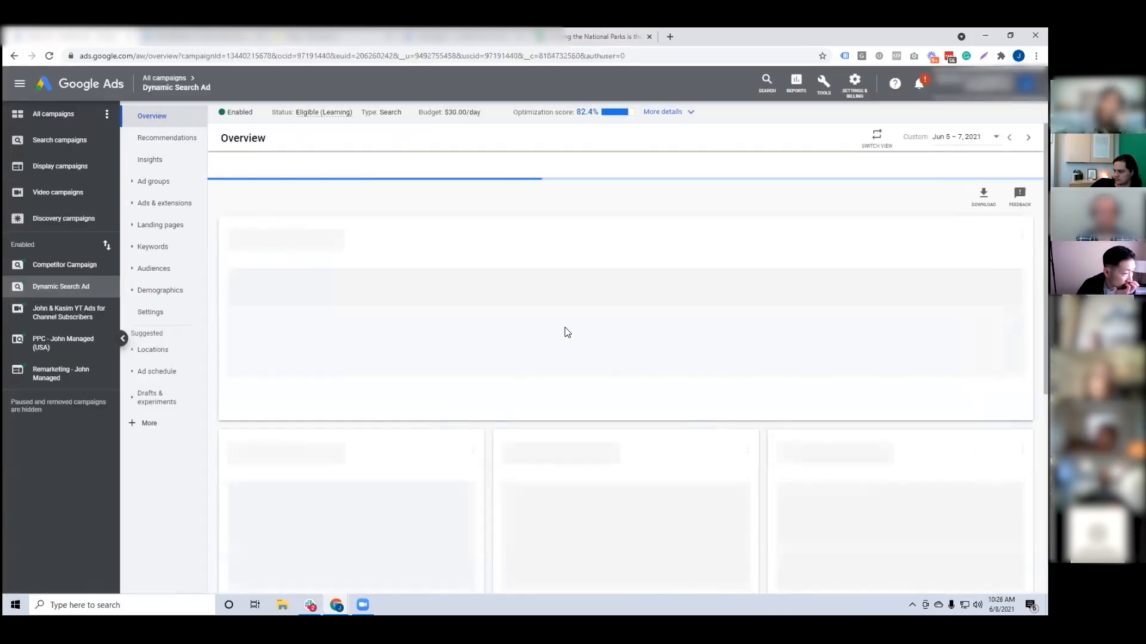
click(154, 181)
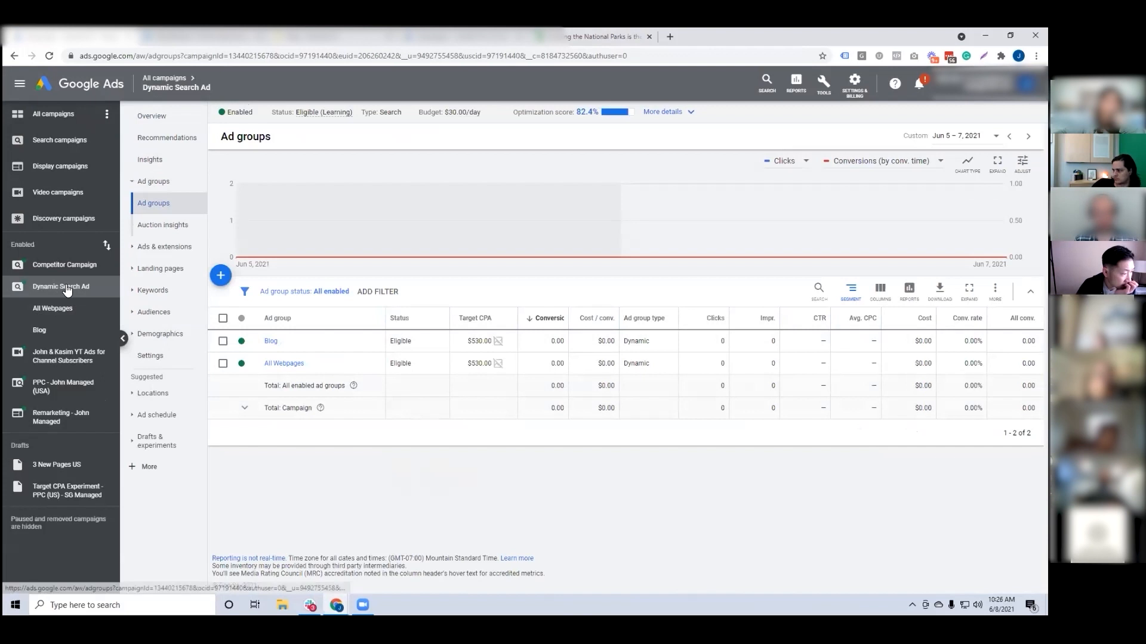
click(139, 471)
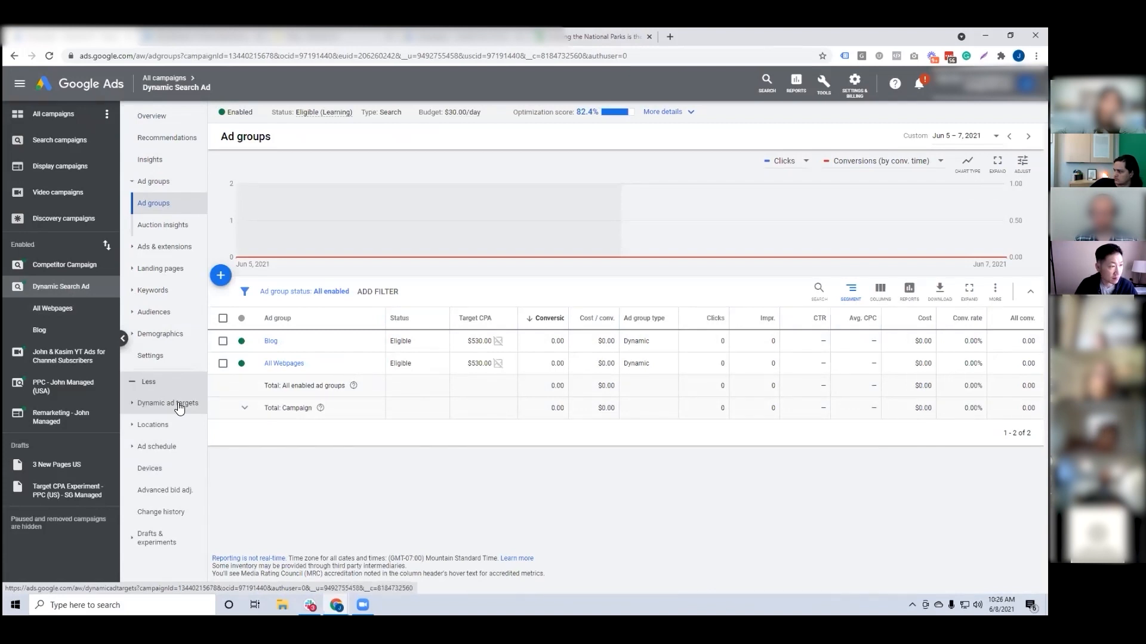
click(134, 408)
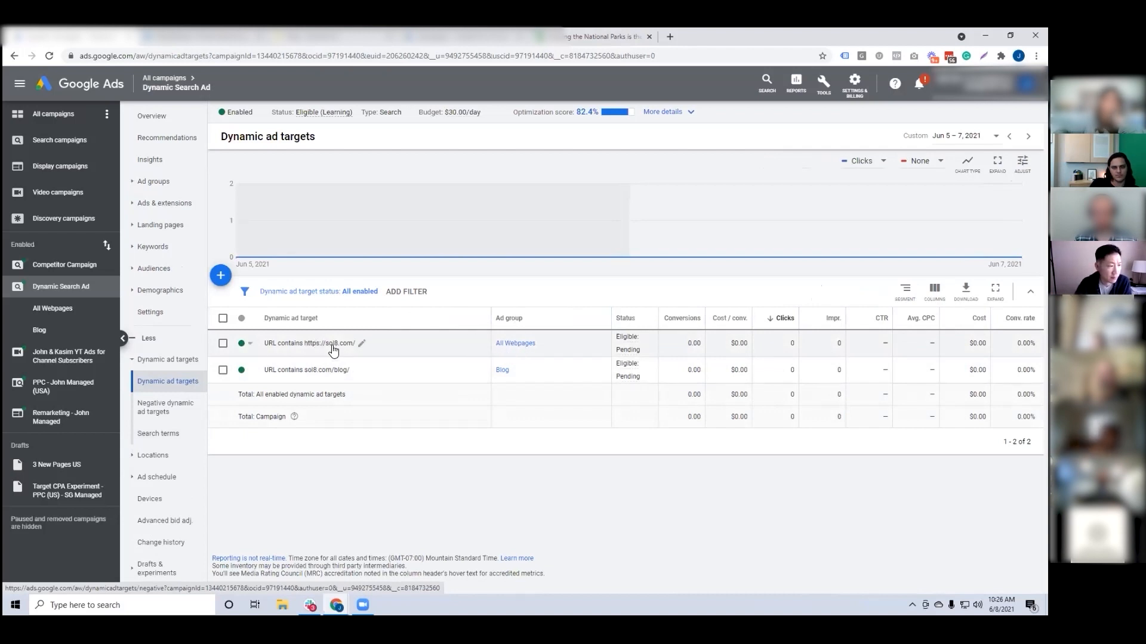
click(356, 370)
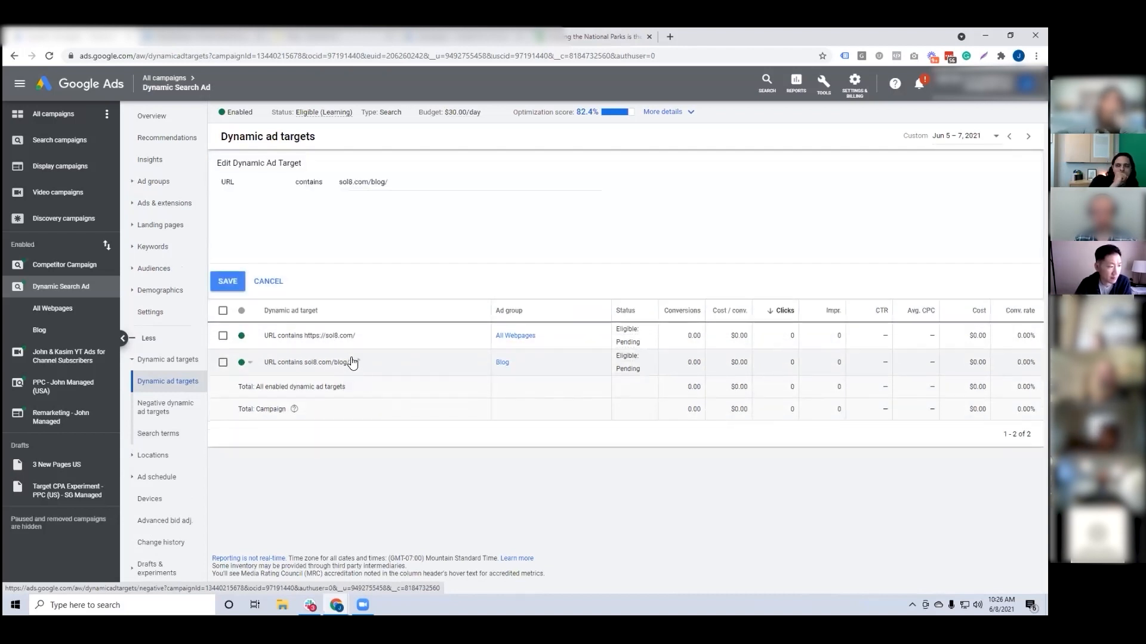
key(ctrl+Tab)
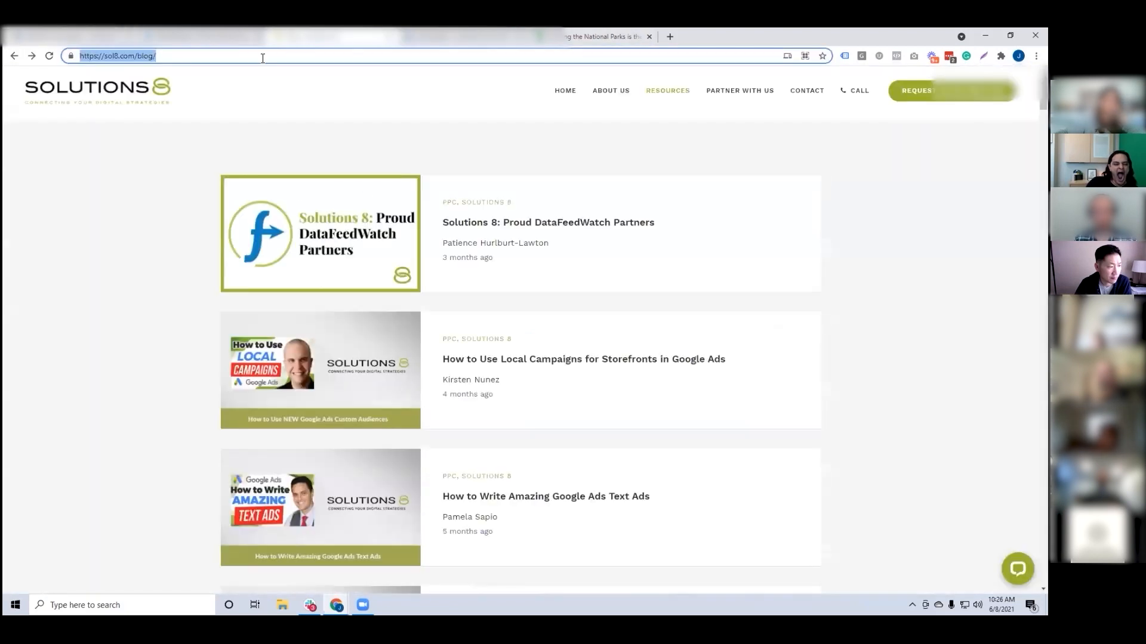
key(ctrl+shift+Tab)
click(338, 183)
text(https://sol8.com/blog/)
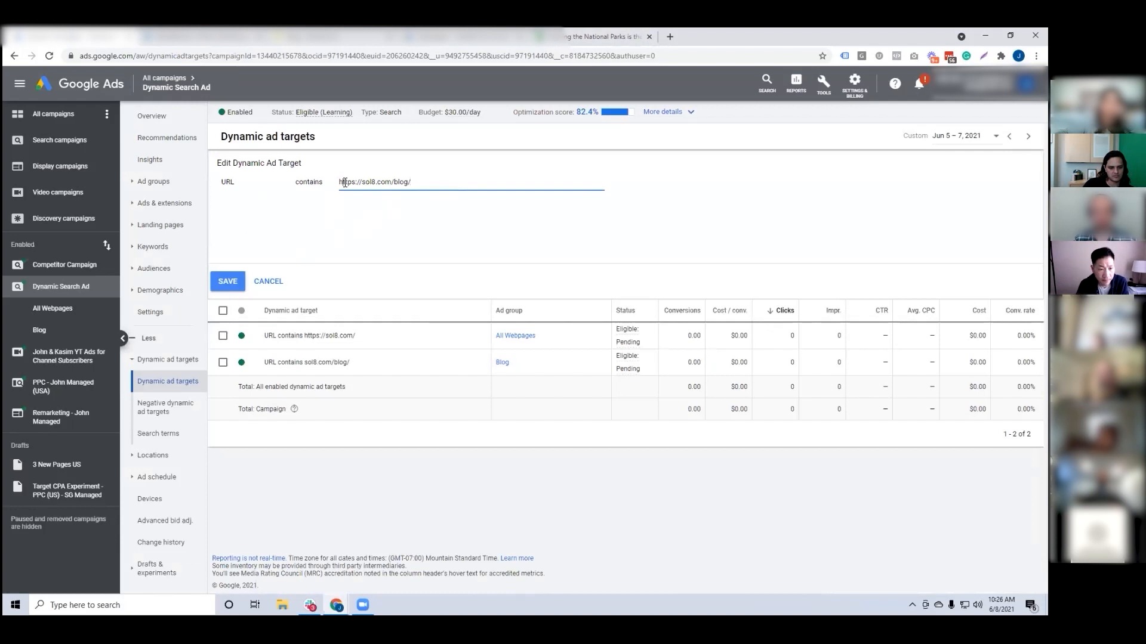
click(356, 204)
drag(352, 182, 356, 181)
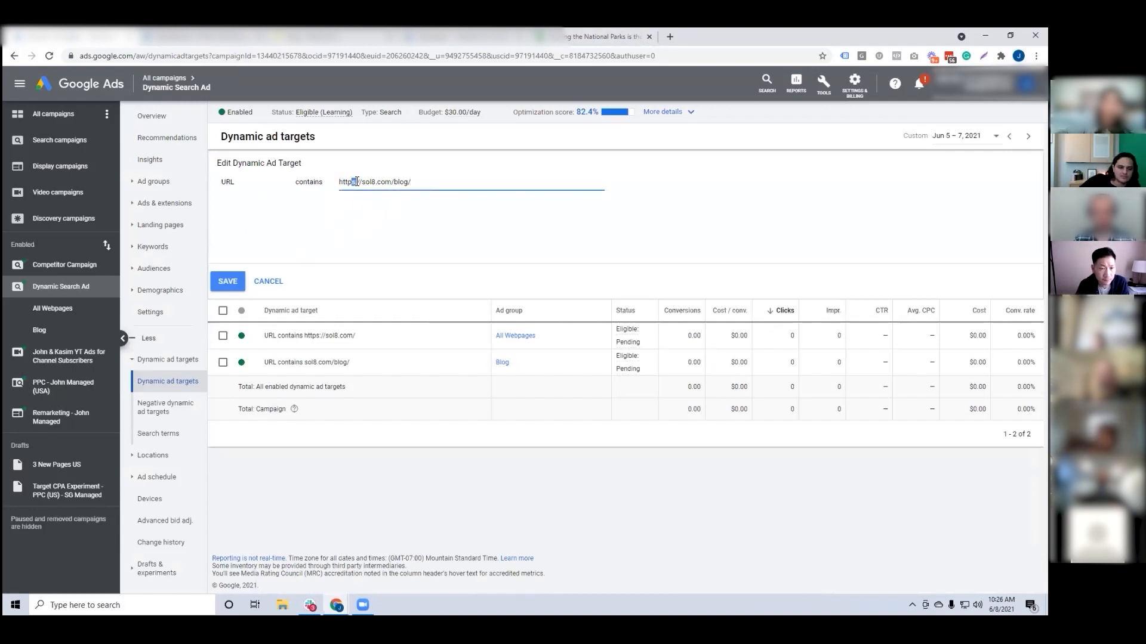
click(370, 231)
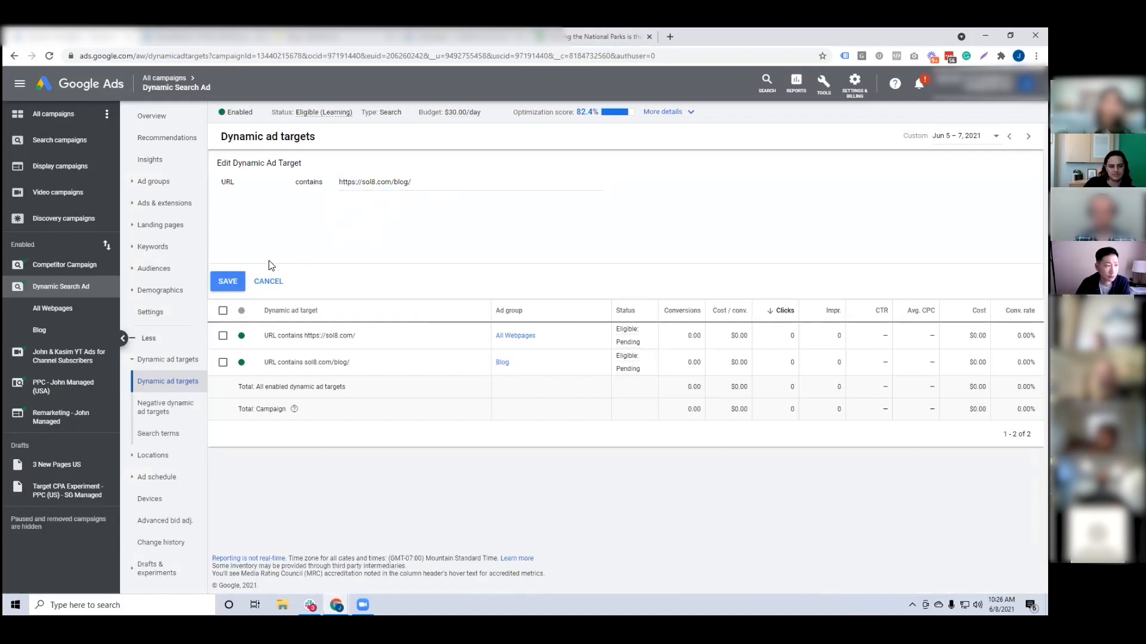
click(238, 282)
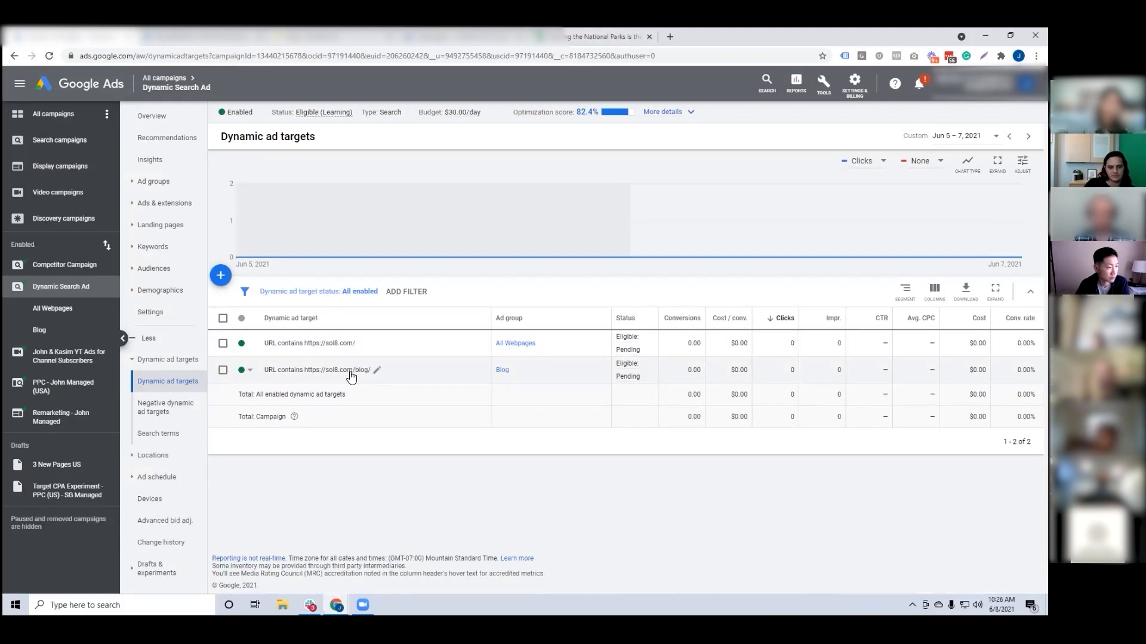
Start a new negative dynamic ad target in the Dynamic Search Ad campaign and copy the sol8.com Employee Spotlights page URL.
click(163, 413)
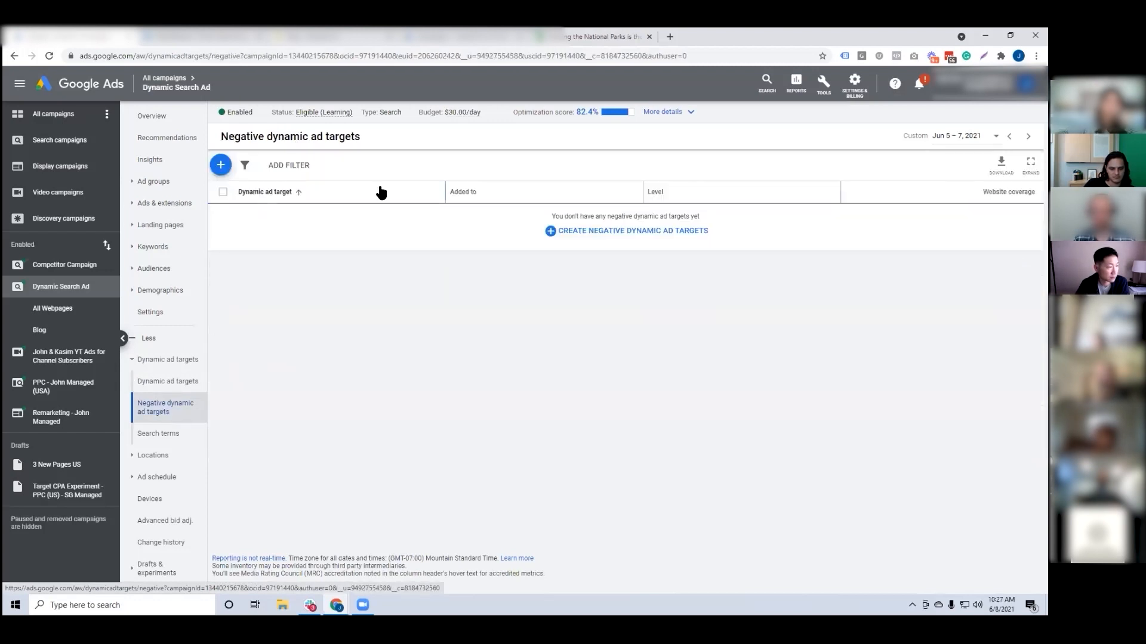
click(221, 168)
click(335, 36)
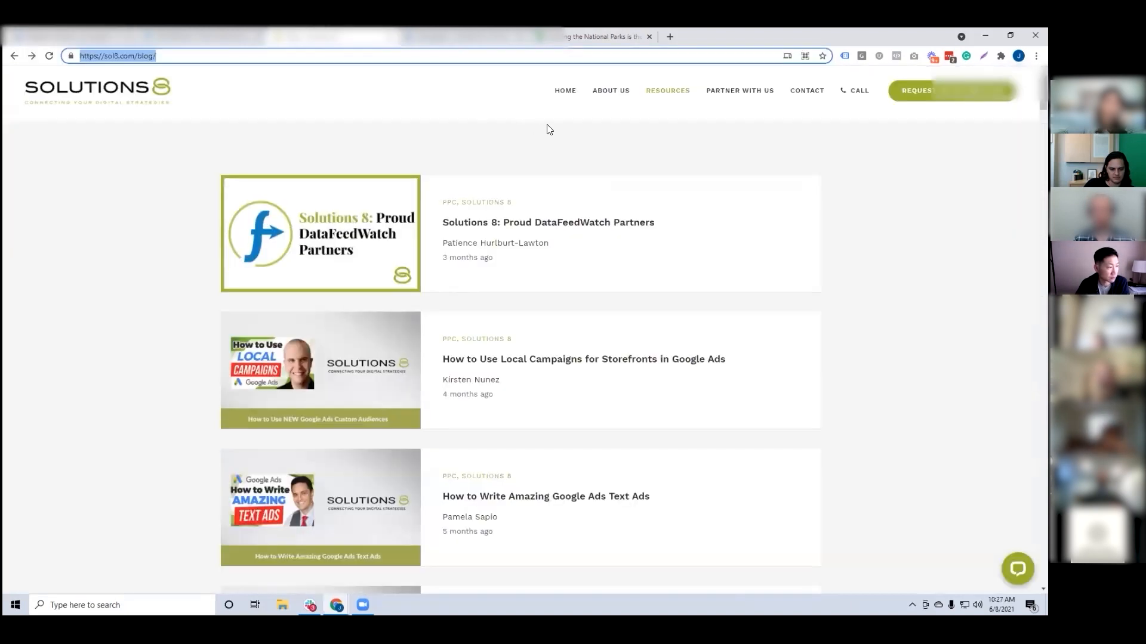
mouse_move(756, 95)
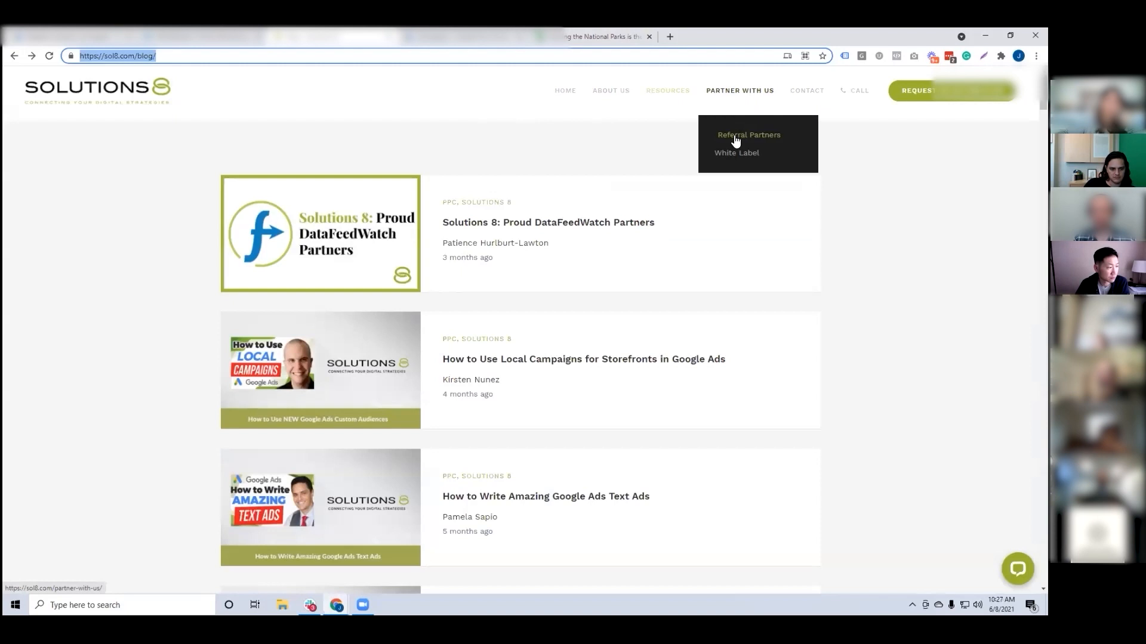
mouse_move(622, 97)
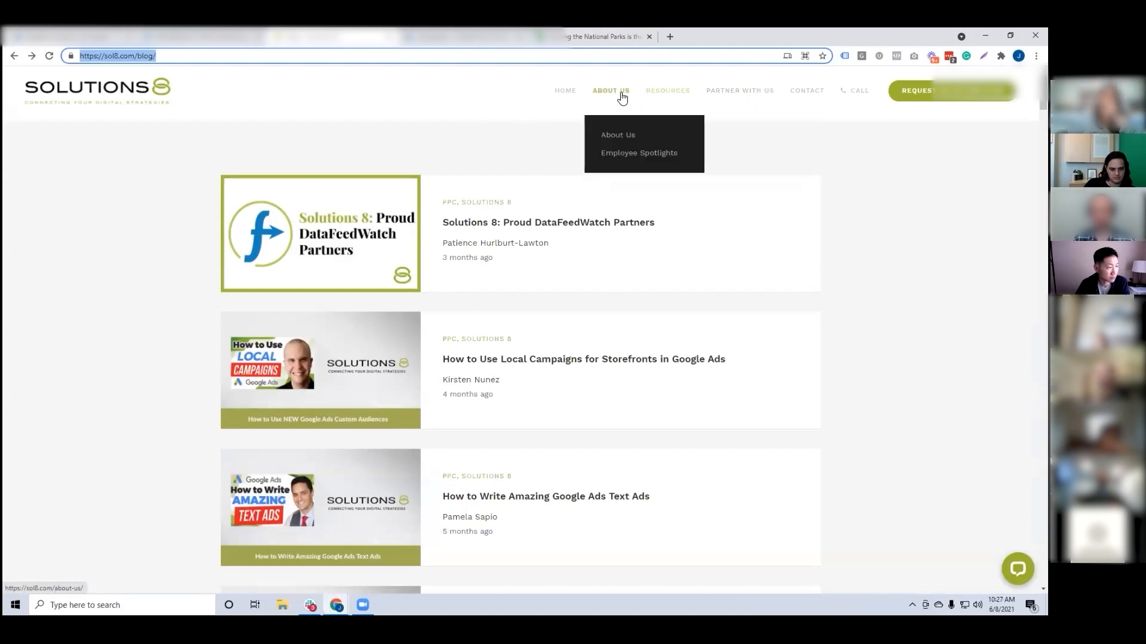
click(634, 154)
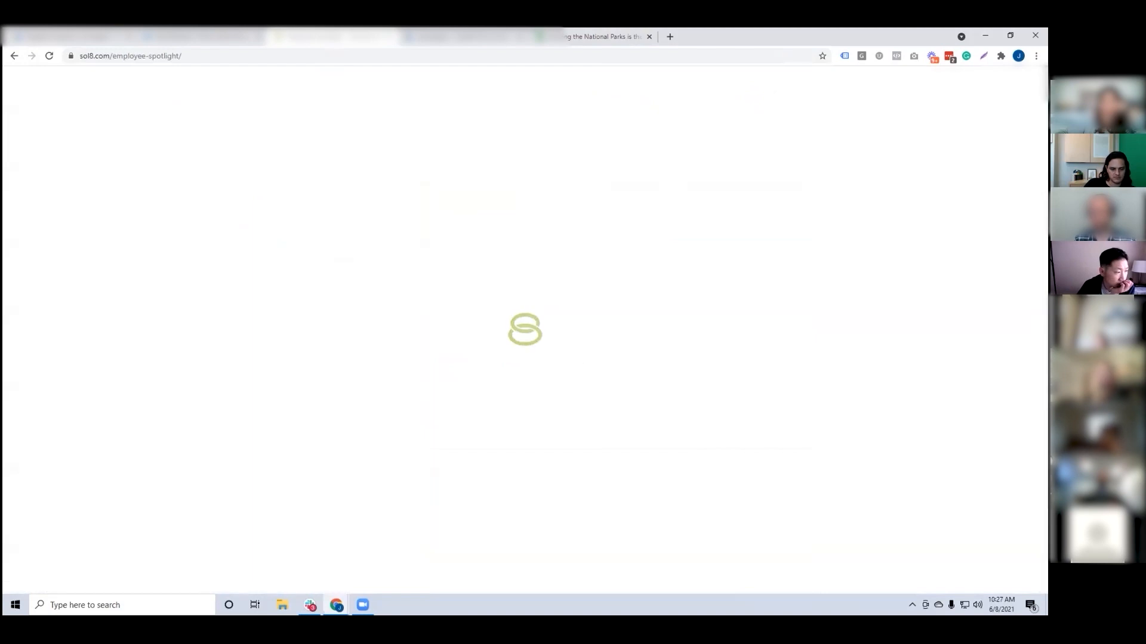
scroll(420, 264, down, 3)
scroll(821, 274, down, 15)
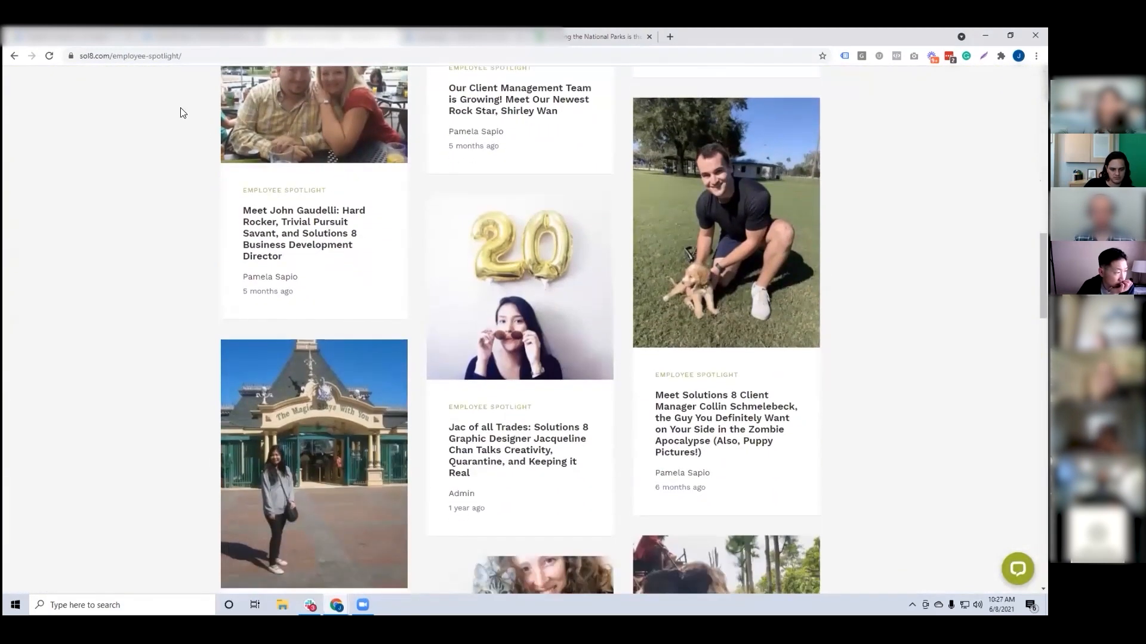
click(173, 58)
key(ctrl+c)
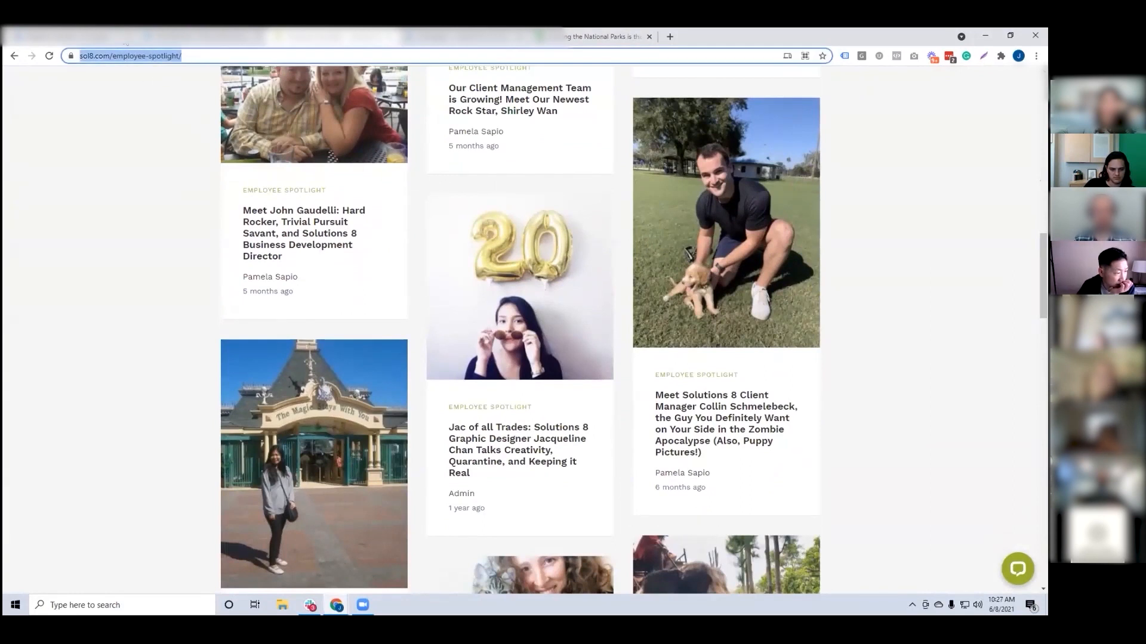
click(106, 39)
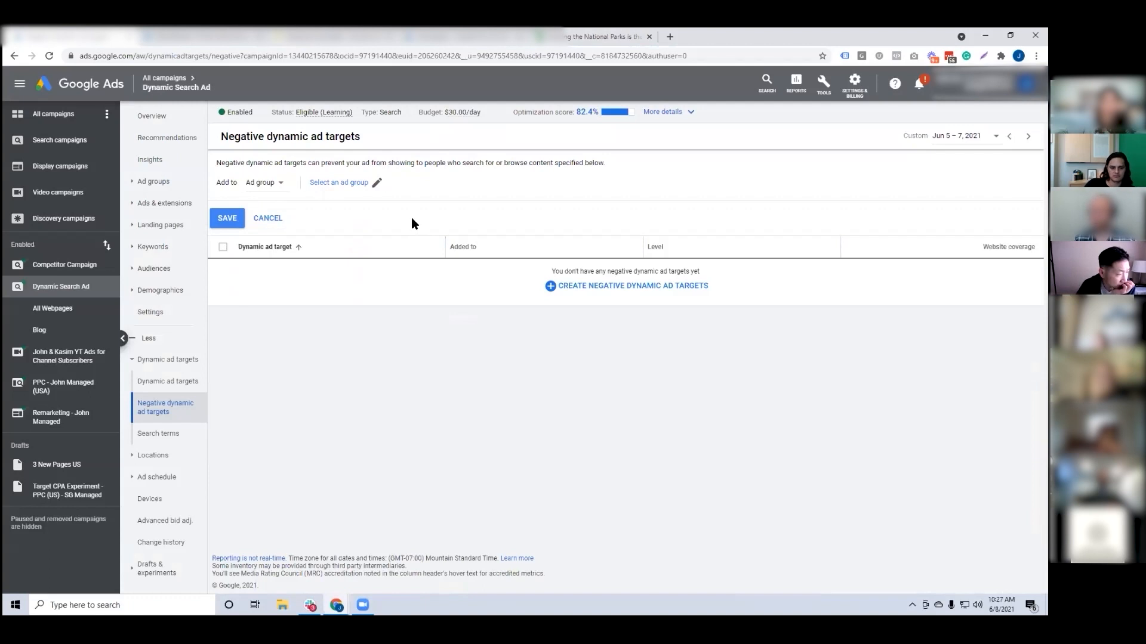
click(263, 183)
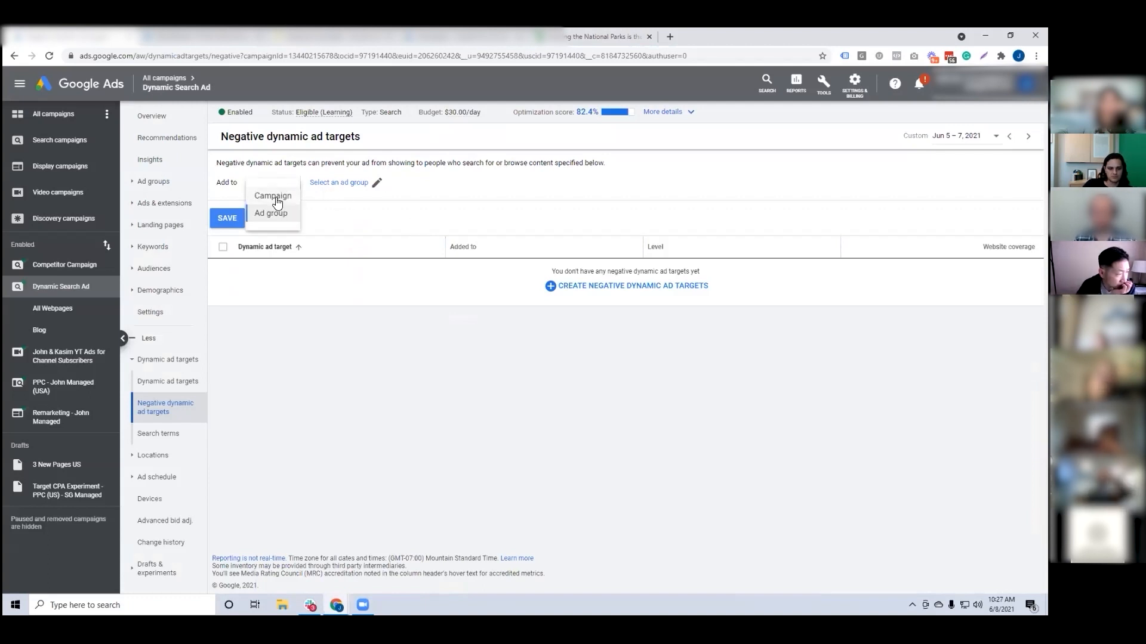
click(276, 200)
click(276, 202)
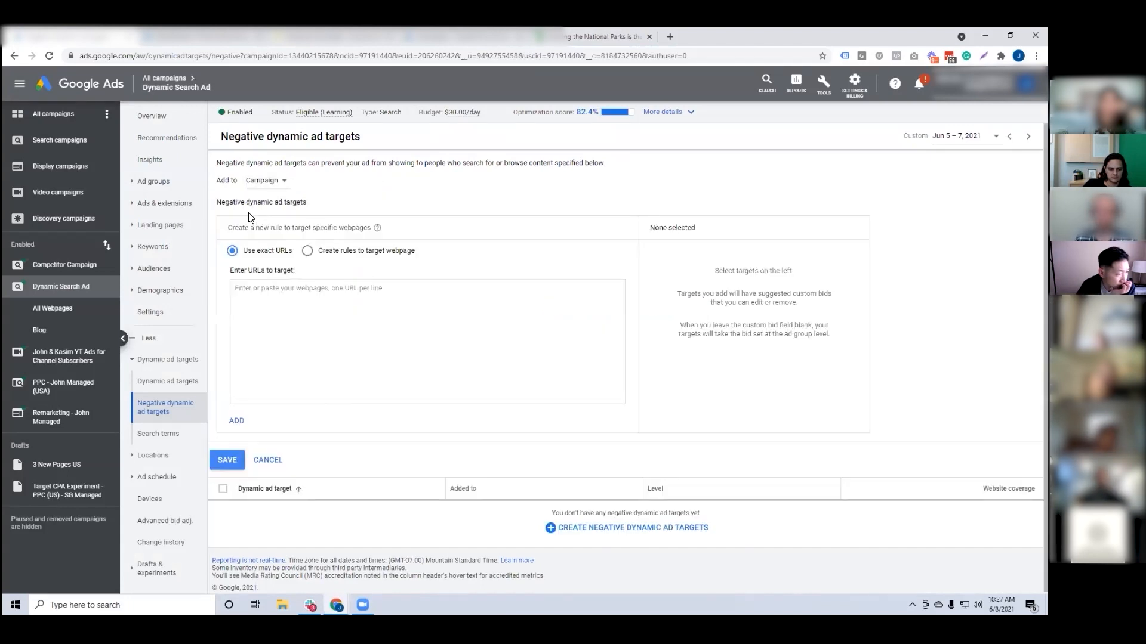
click(289, 309)
key(ctrl+v)
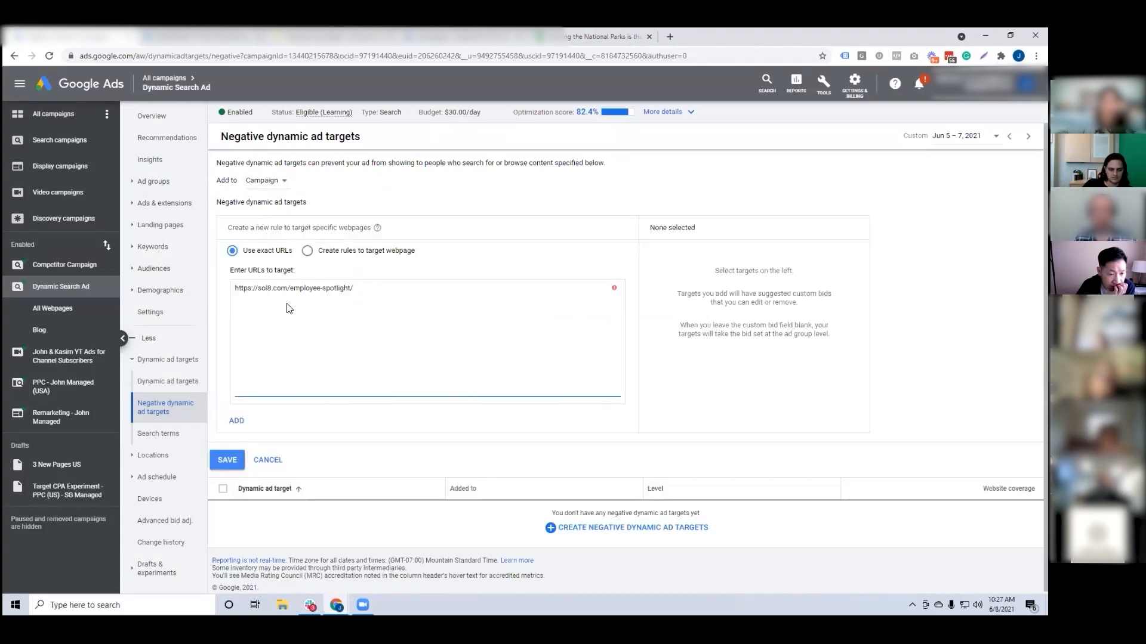
click(236, 420)
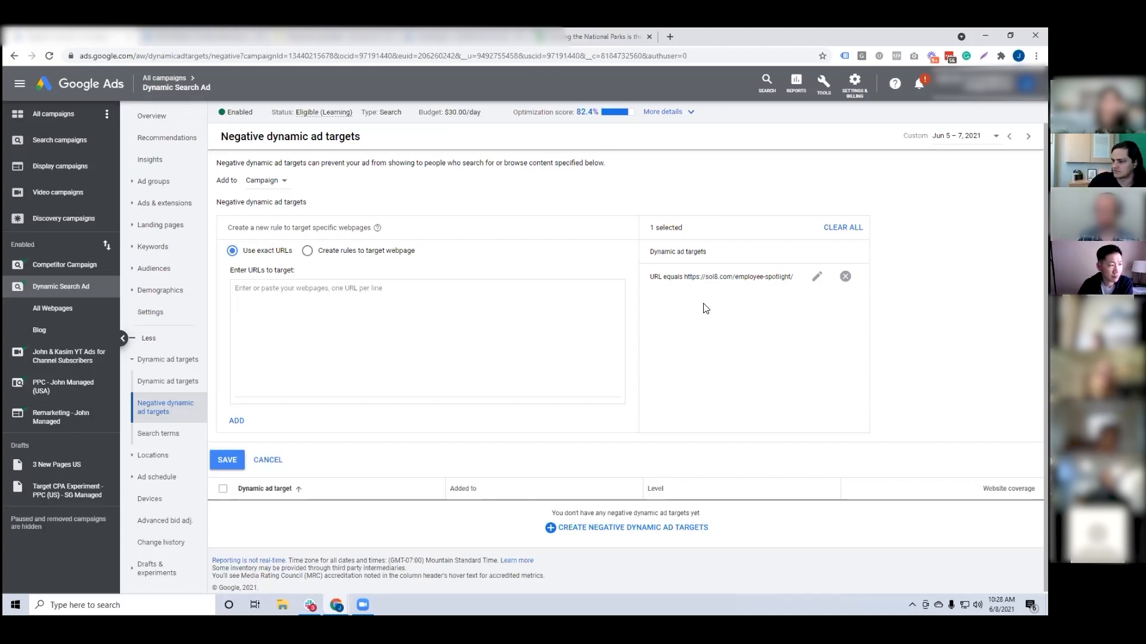
click(267, 461)
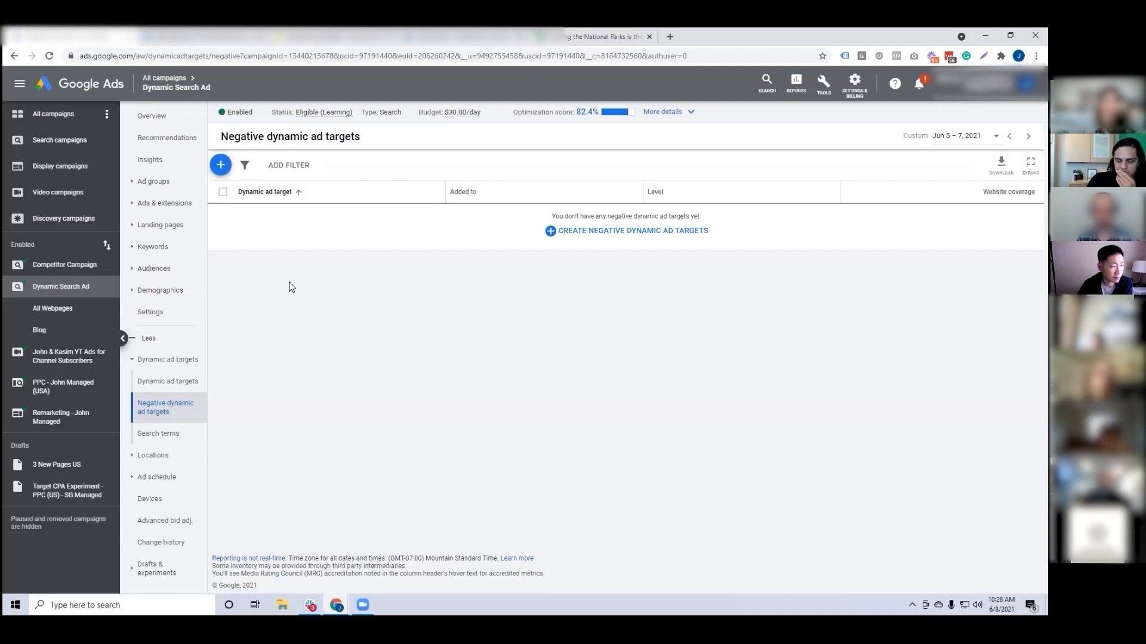
Review the campaign's dynamic ad targets and ad groups, including the individual targets of All Webpages and Blog.
click(173, 361)
click(174, 362)
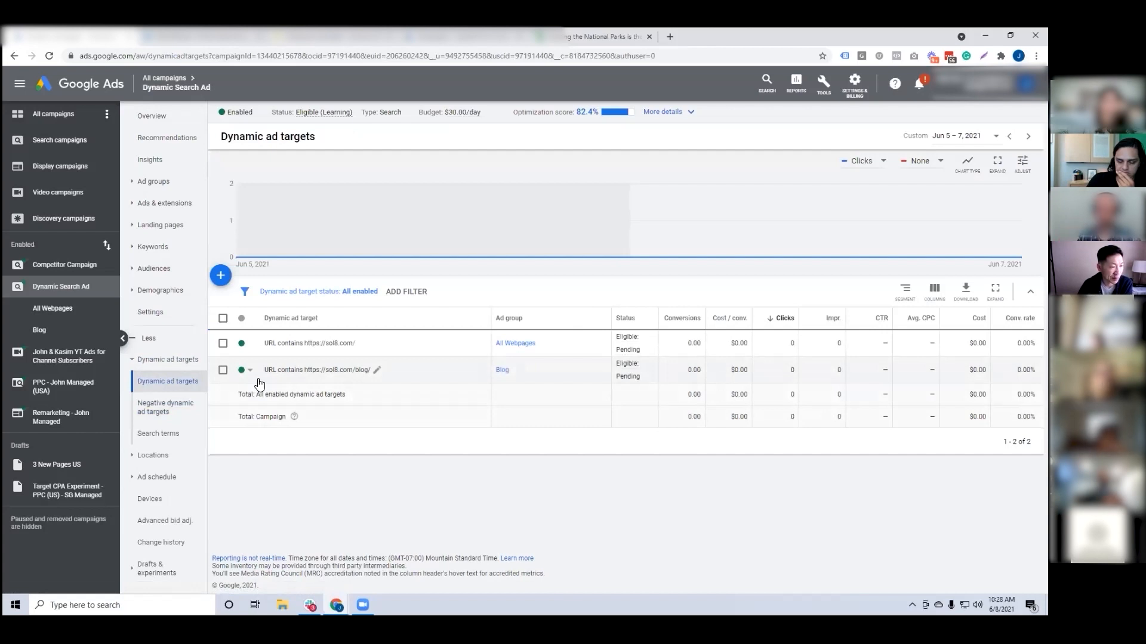
click(183, 181)
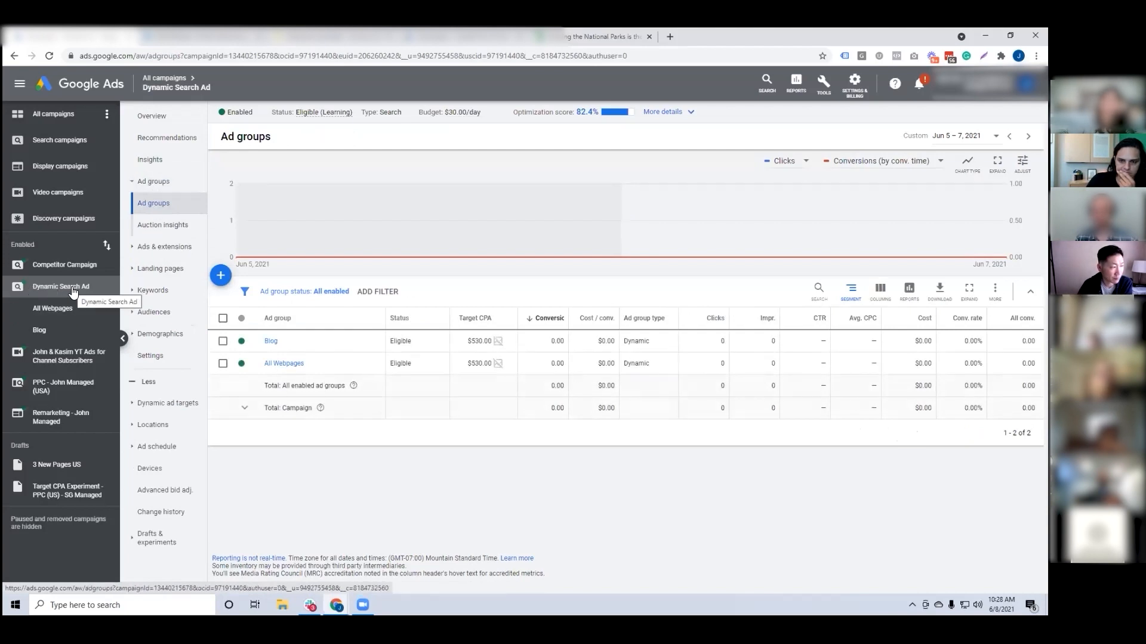
click(69, 311)
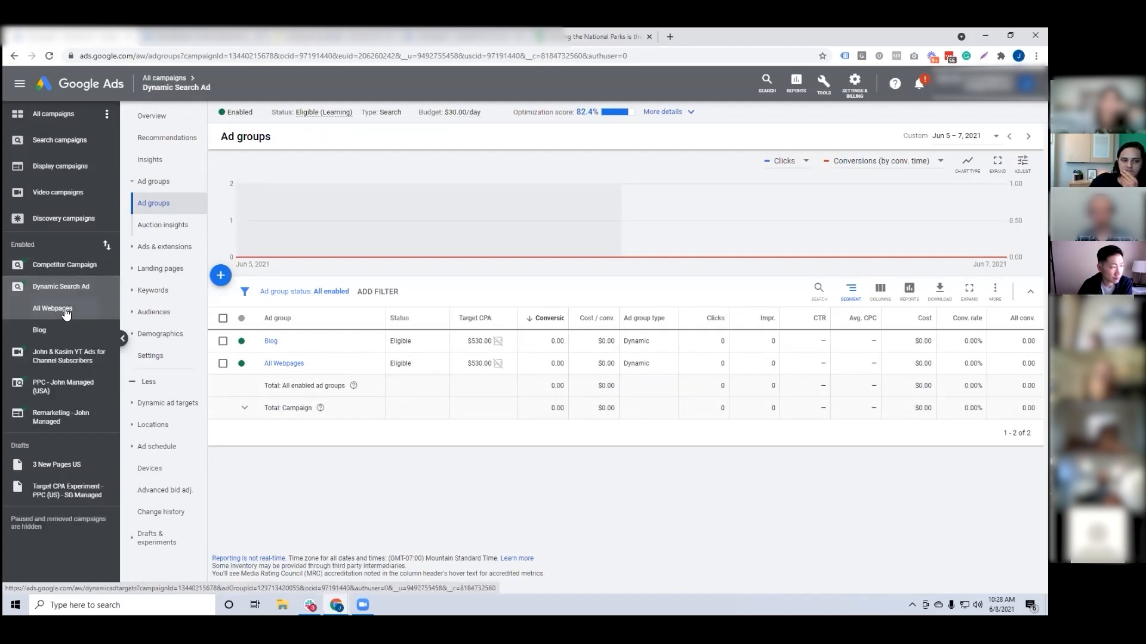
click(69, 310)
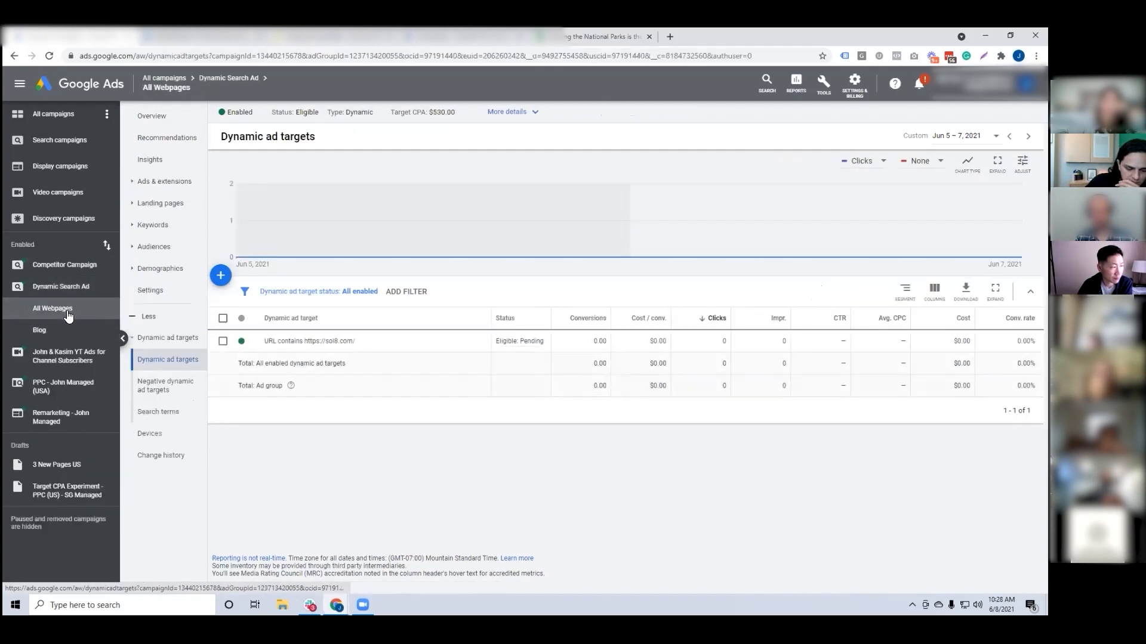
click(69, 331)
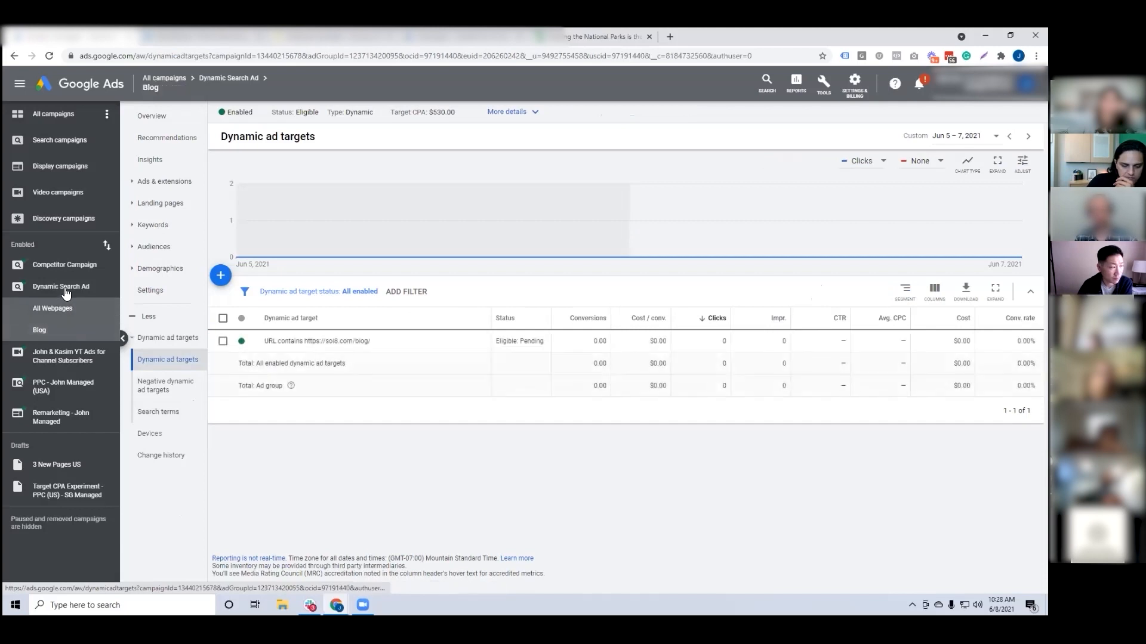
In the Dynamic Search Ad campaign's ad groups, set the Blog ad group's target CPA to $100 and save it.
click(61, 287)
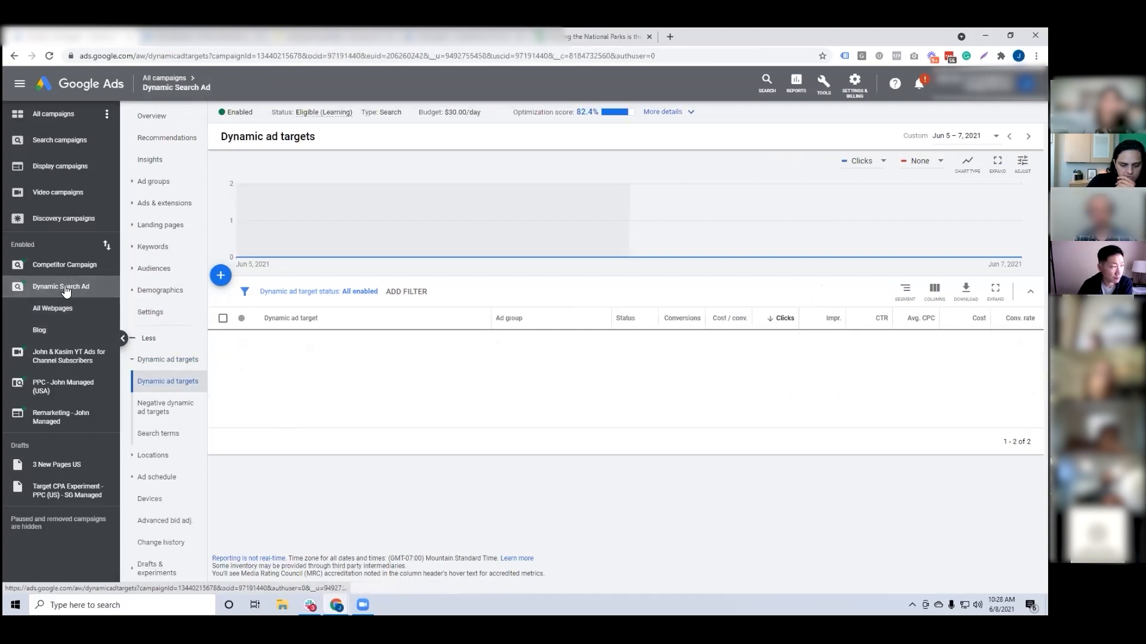
click(158, 182)
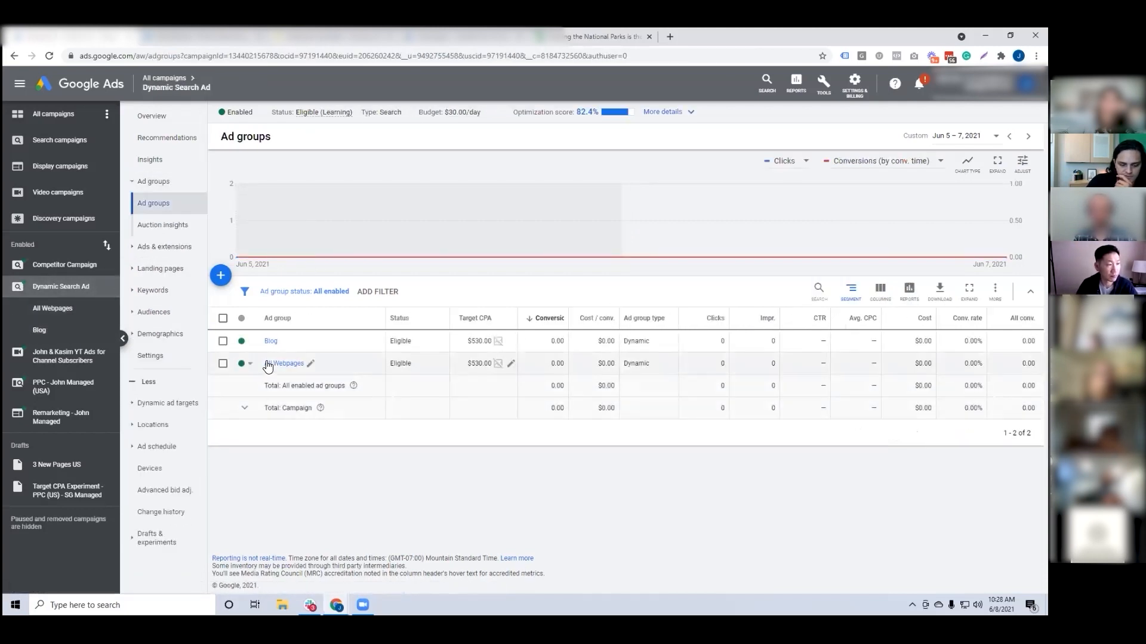
click(511, 341)
text(1)
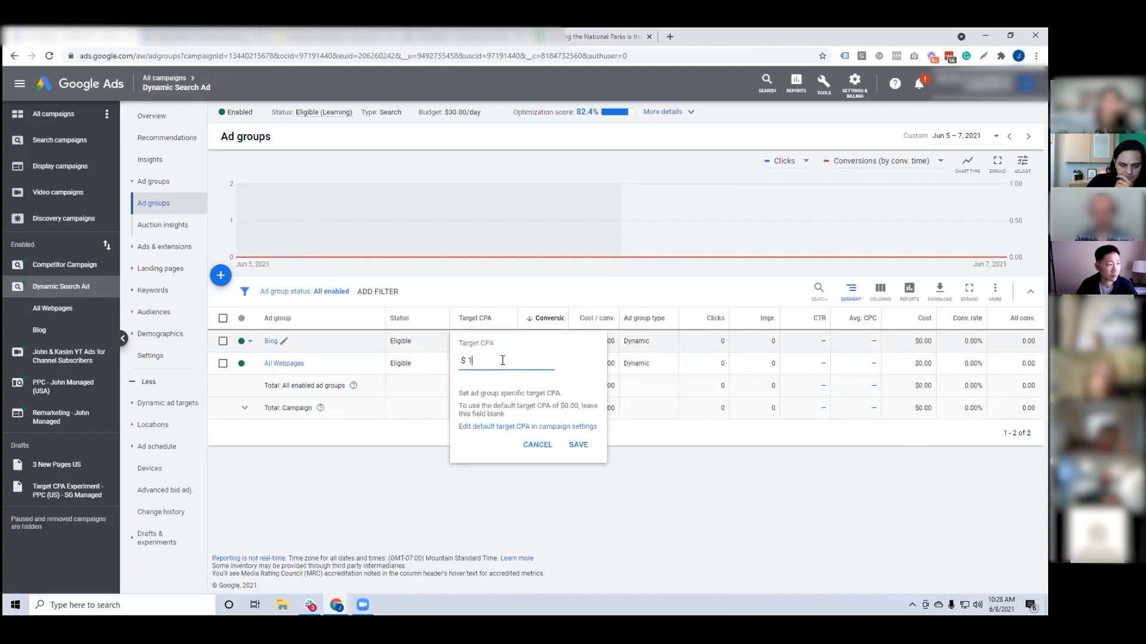
click(567, 445)
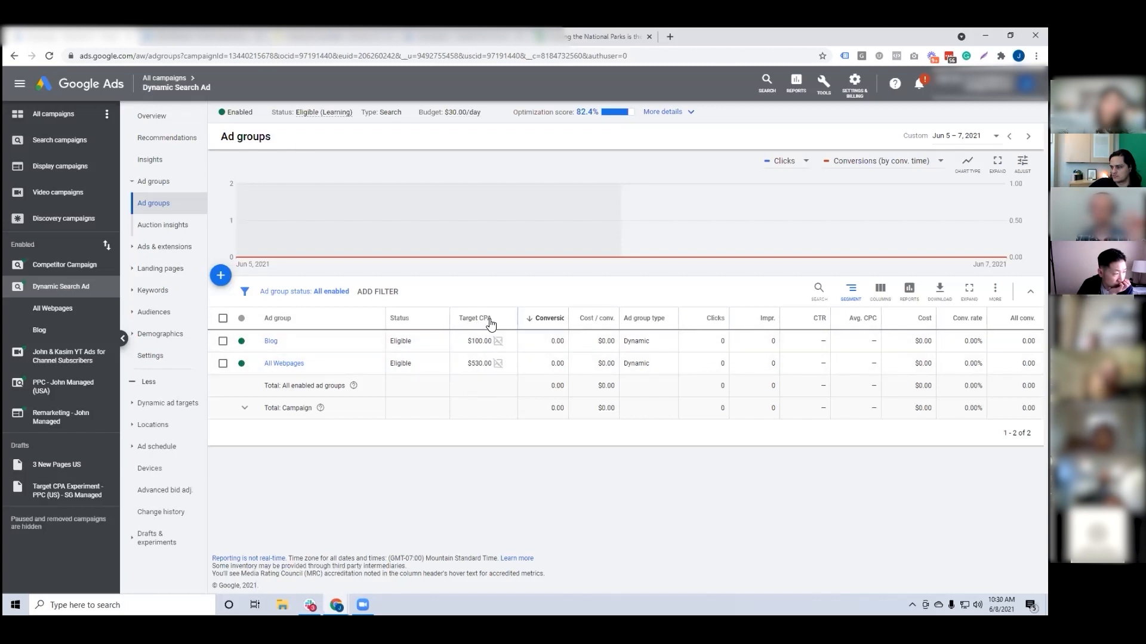
Switch to the other Google Ads client account and open the ad groups of its Dynamic Search Ads - S8 campaign.
mouse_move(486, 320)
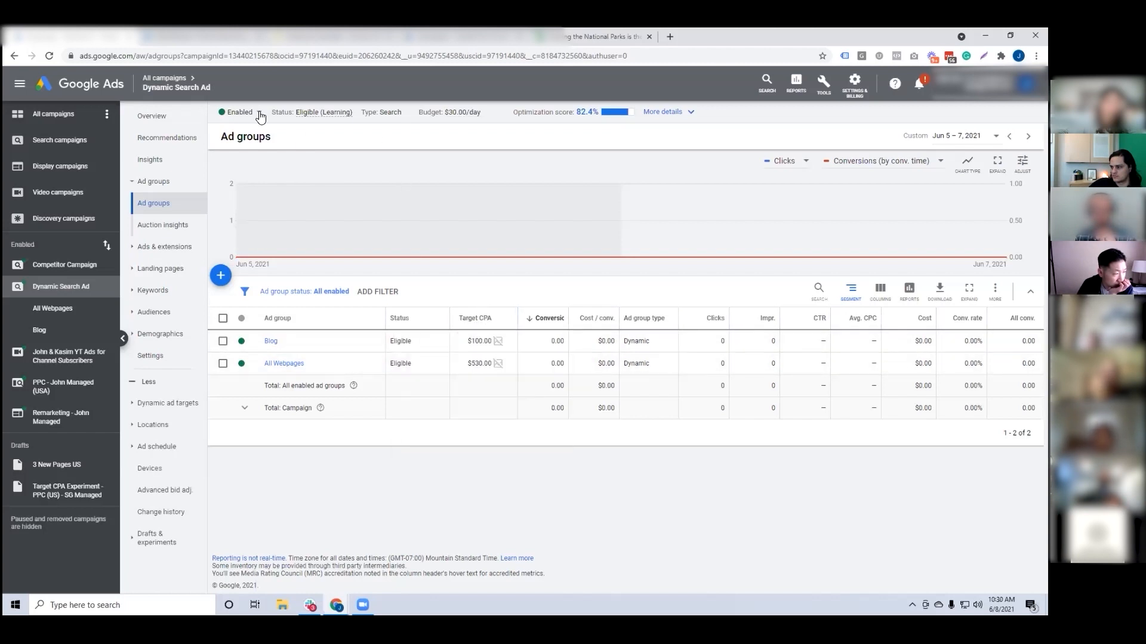
click(465, 36)
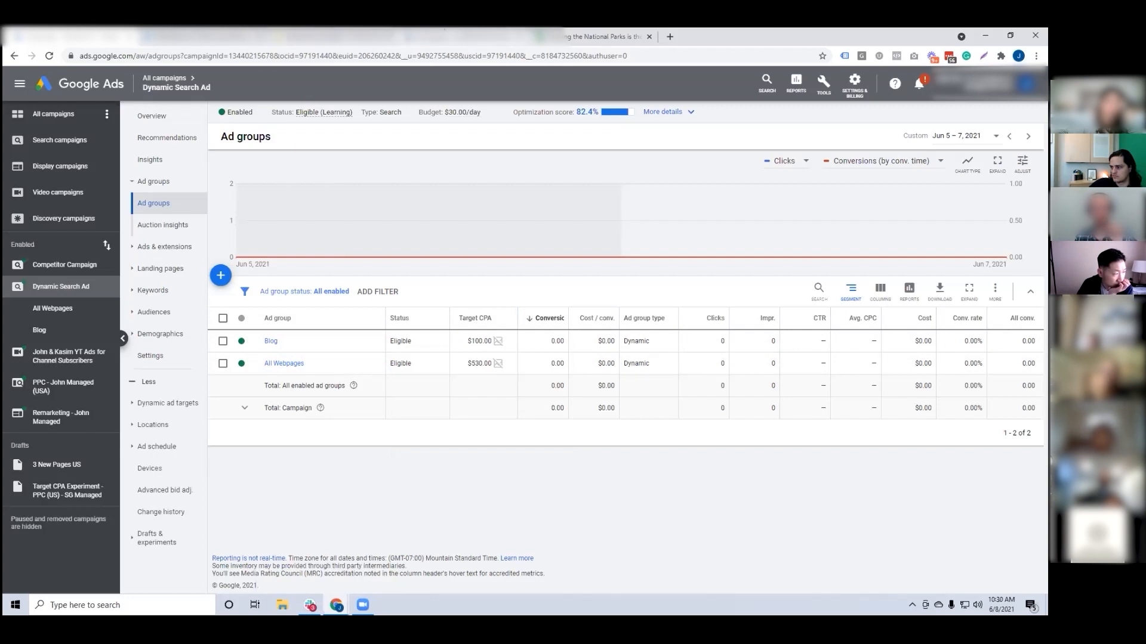
click(252, 95)
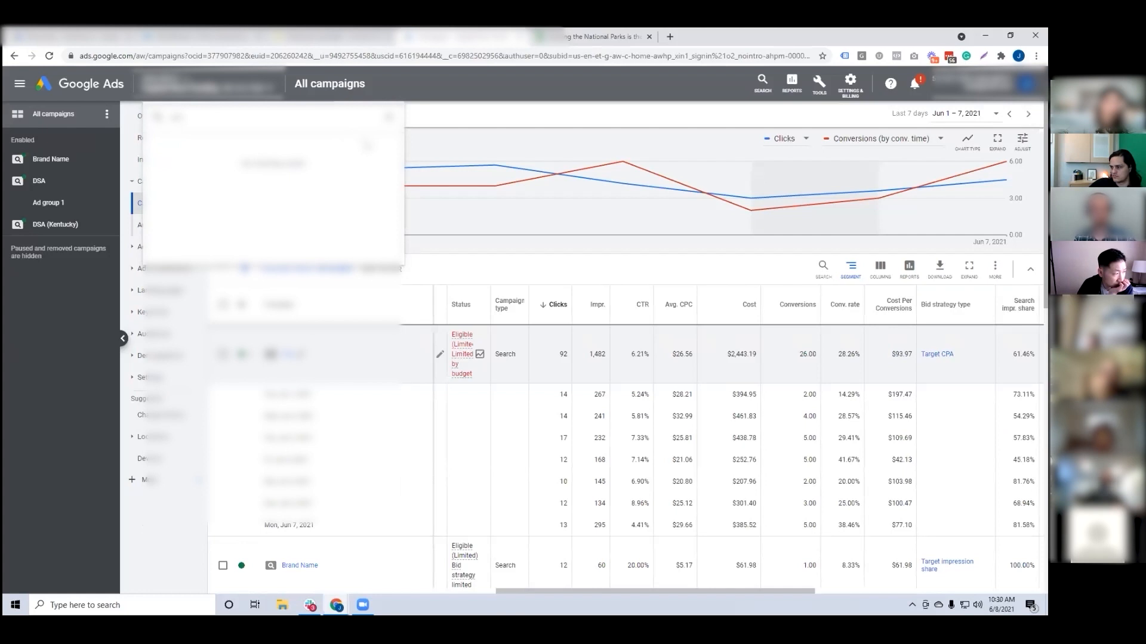
click(182, 203)
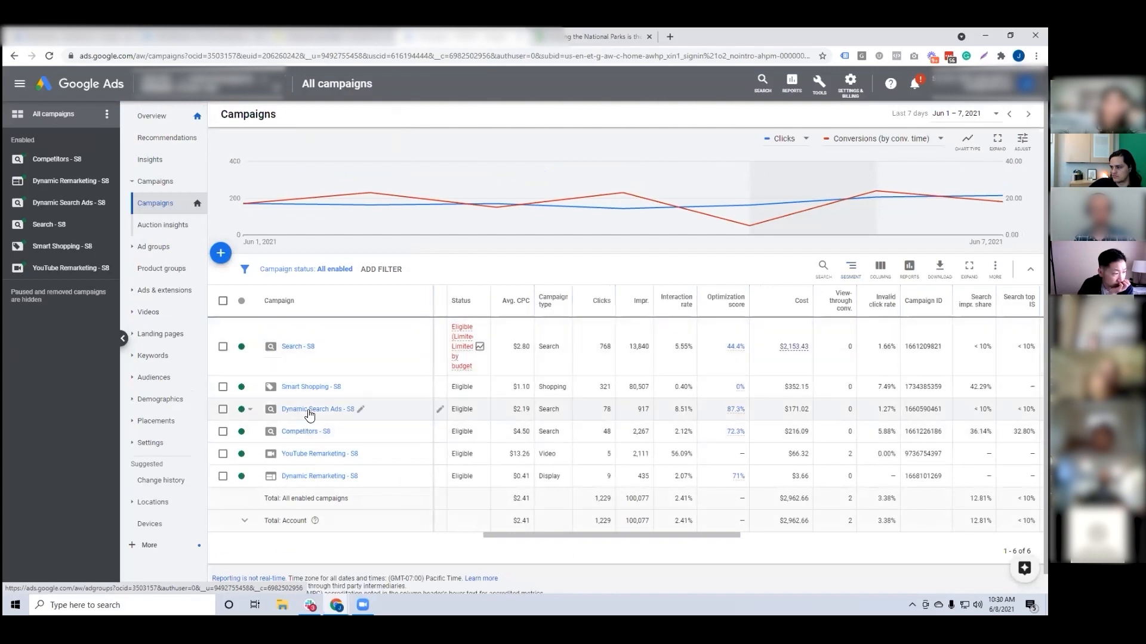
click(309, 411)
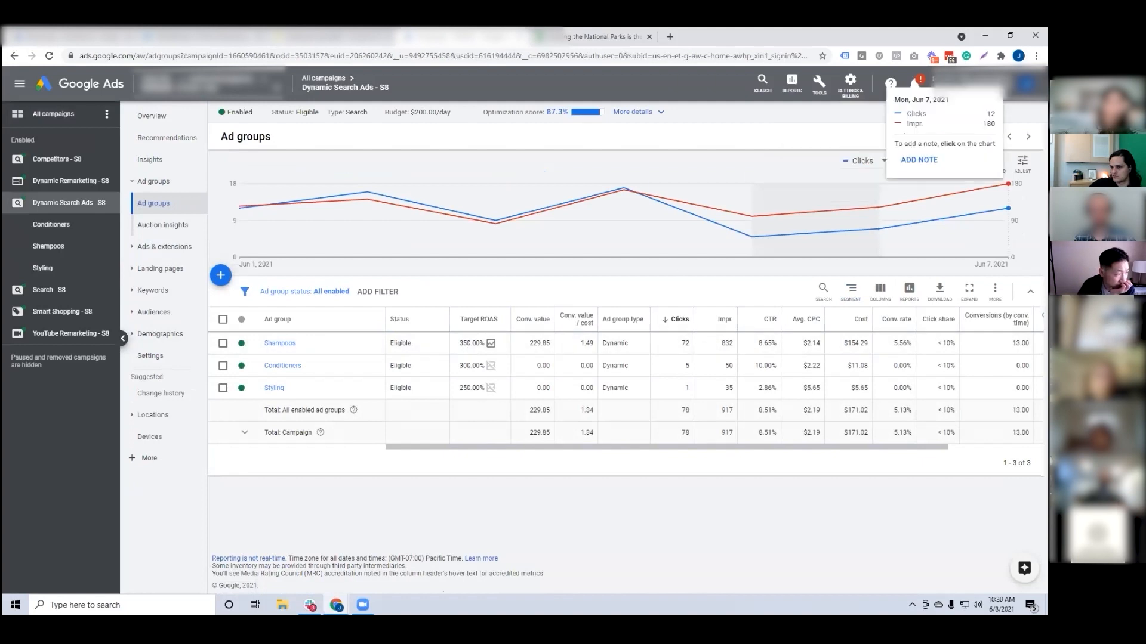
Set the ad groups report's date range to Apr 1 – Jun 7, 2021.
click(967, 137)
scroll(929, 307, up, 3)
click(982, 261)
click(1011, 433)
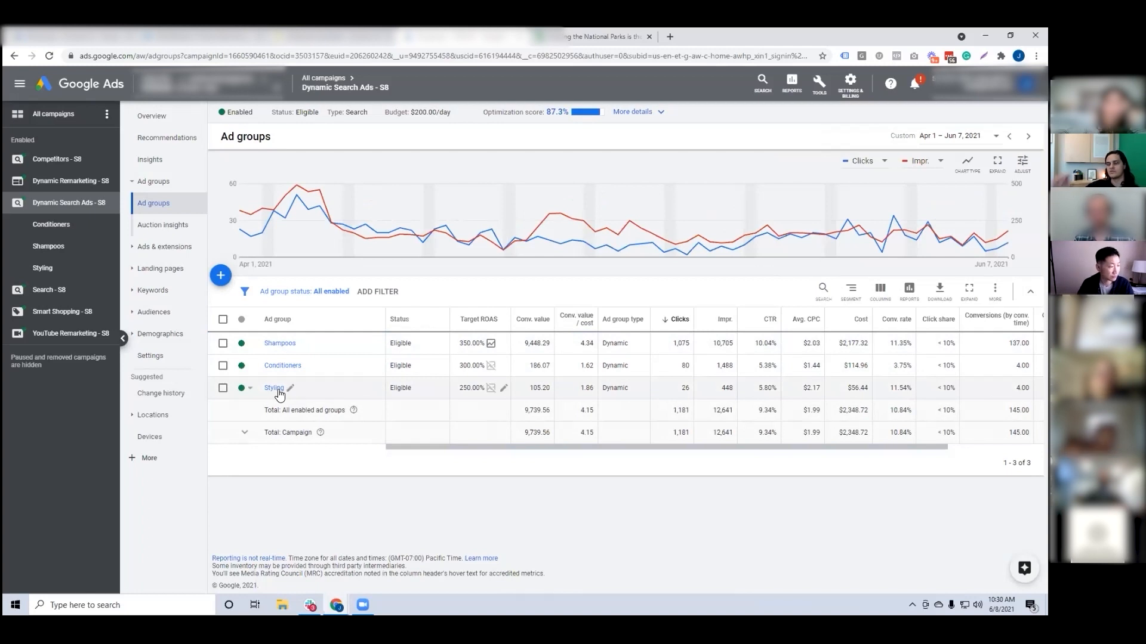
Examine the conversion value, cost, conversion value per cost and conversion rate of the Shampoos and Styling ad groups and the campaign totals.
drag(792, 448, 793, 452)
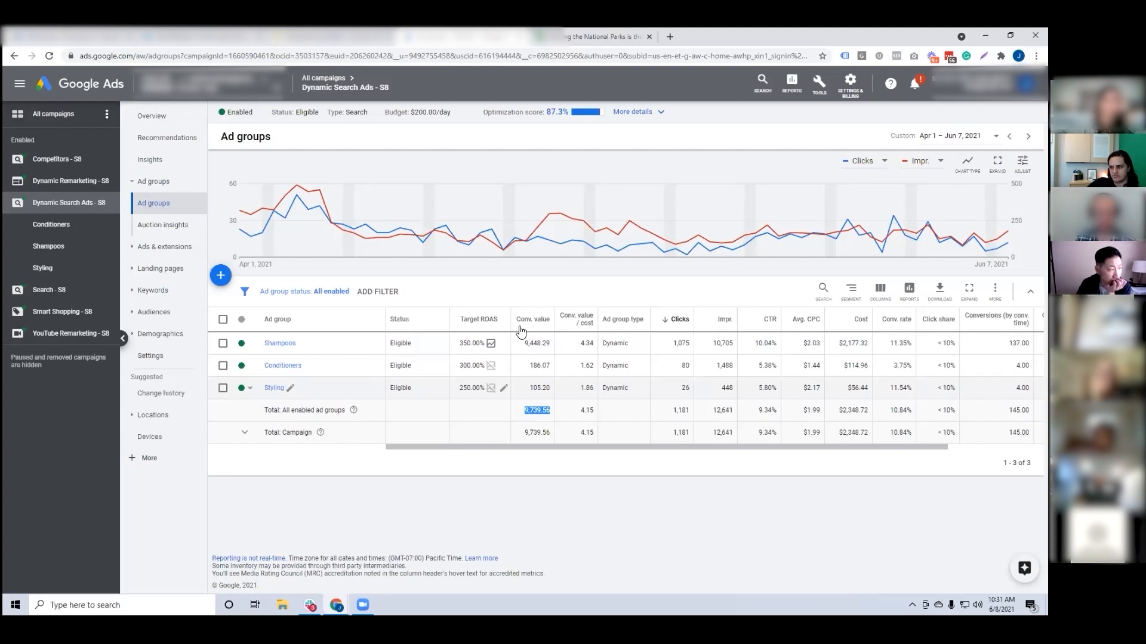
click(579, 489)
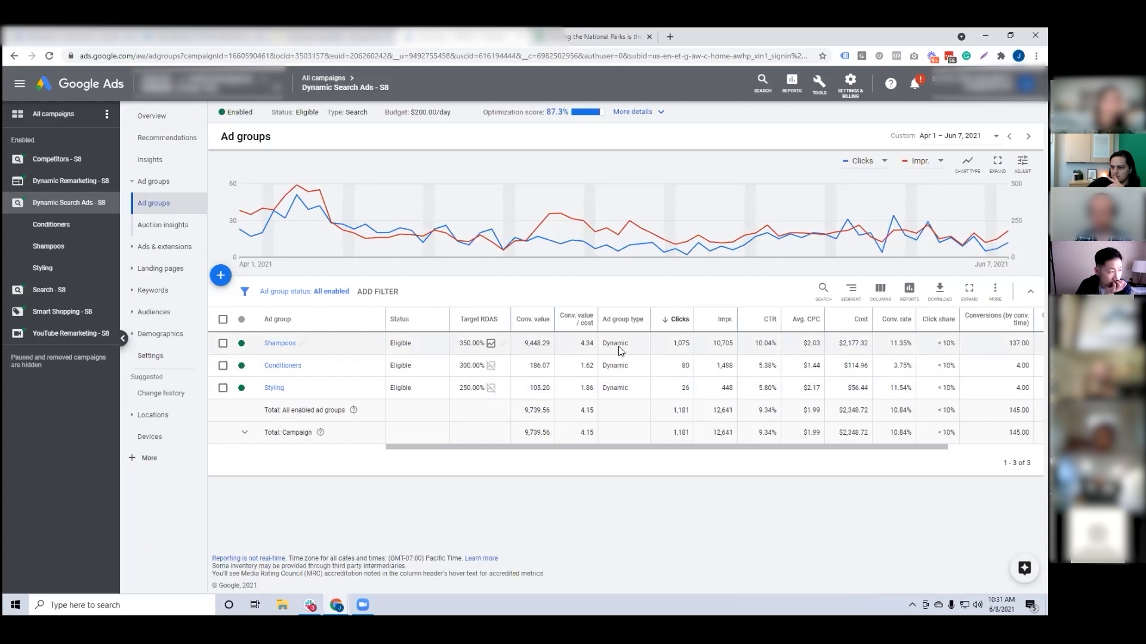
drag(846, 343, 868, 344)
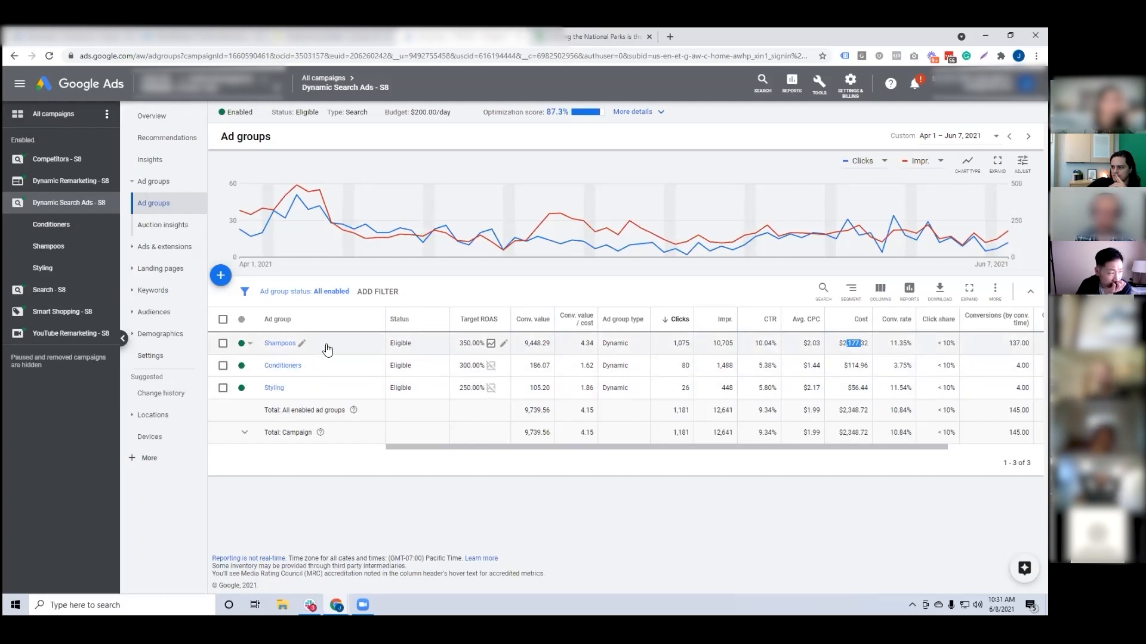
drag(523, 350, 626, 349)
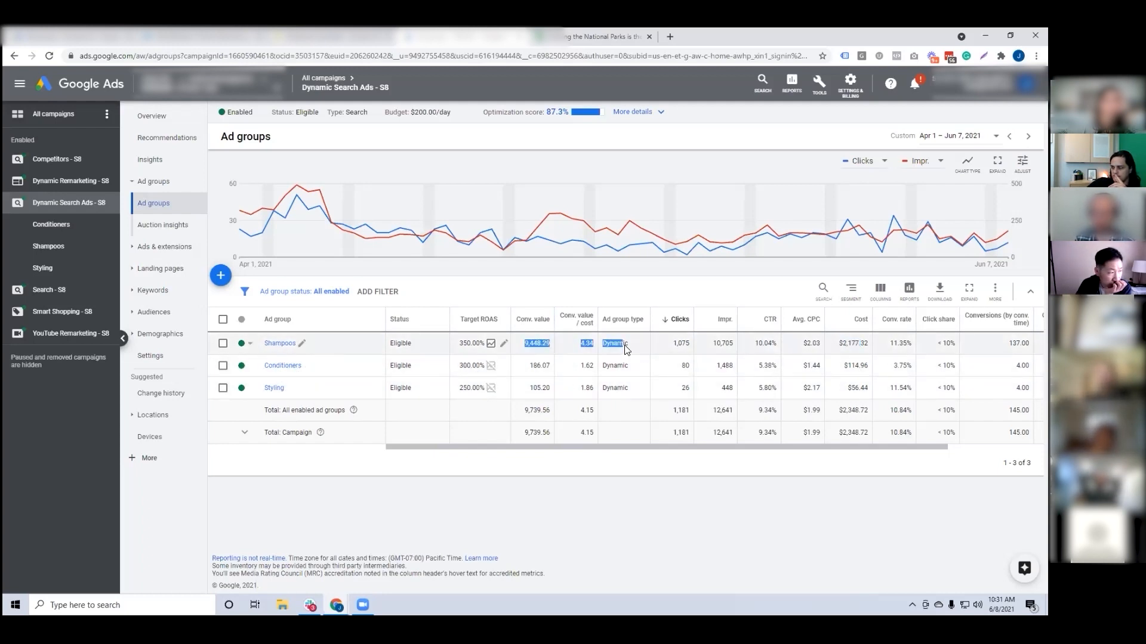
click(629, 368)
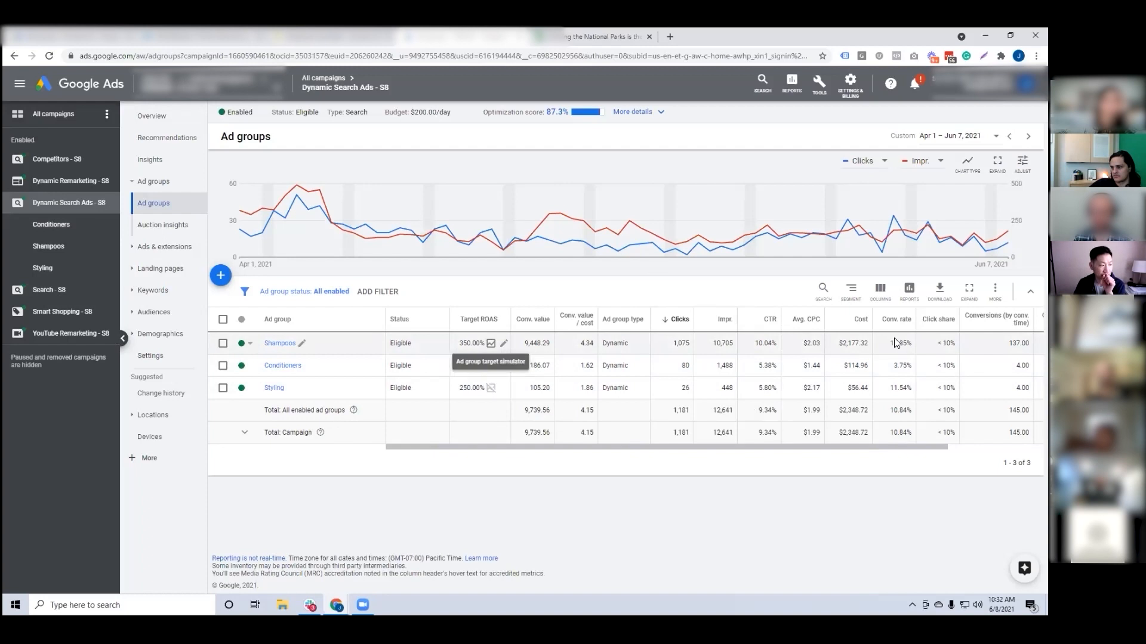
drag(890, 342, 918, 343)
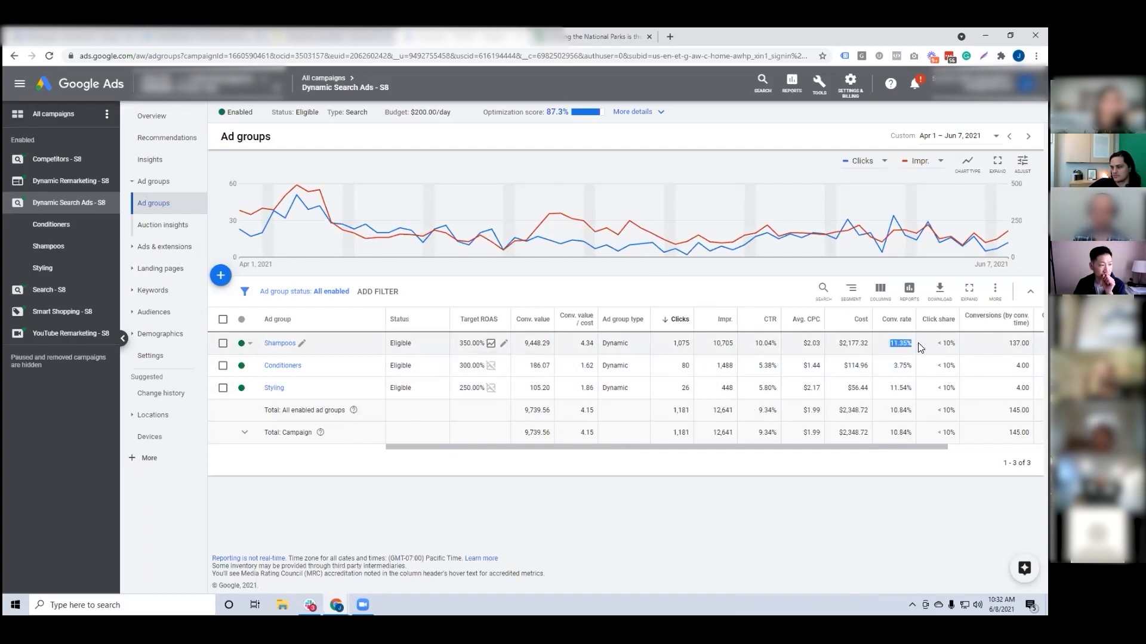
click(890, 388)
drag(580, 388, 588, 388)
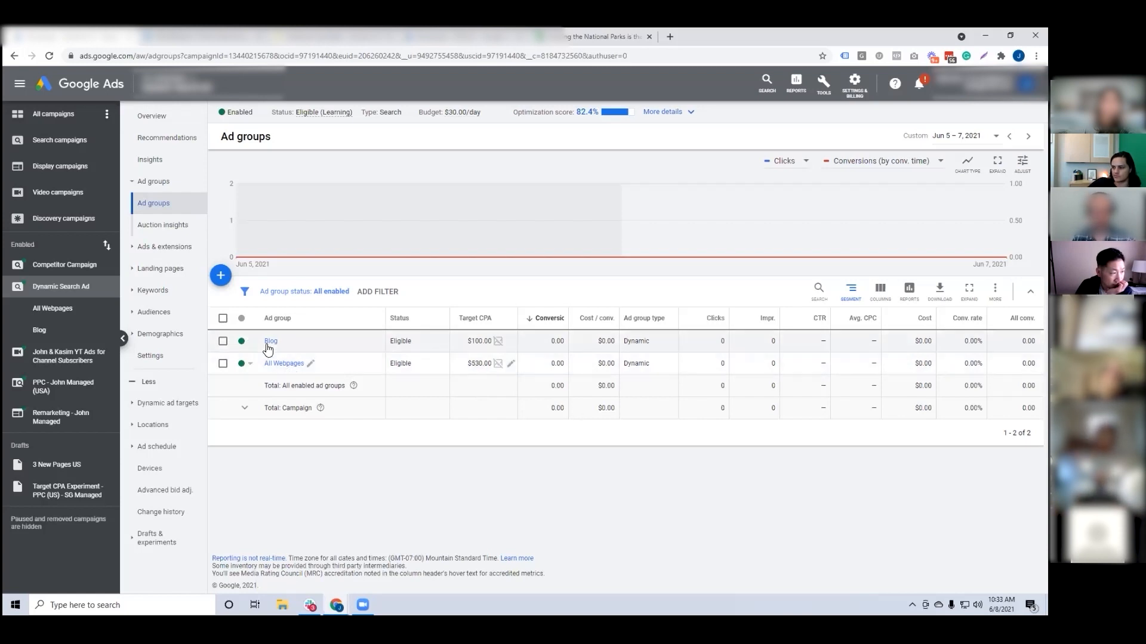
Examine the landing pages report of the Dynamic Search Ads - S8 campaign by cost and conversion value per cost, and open its audiences.
click(162, 274)
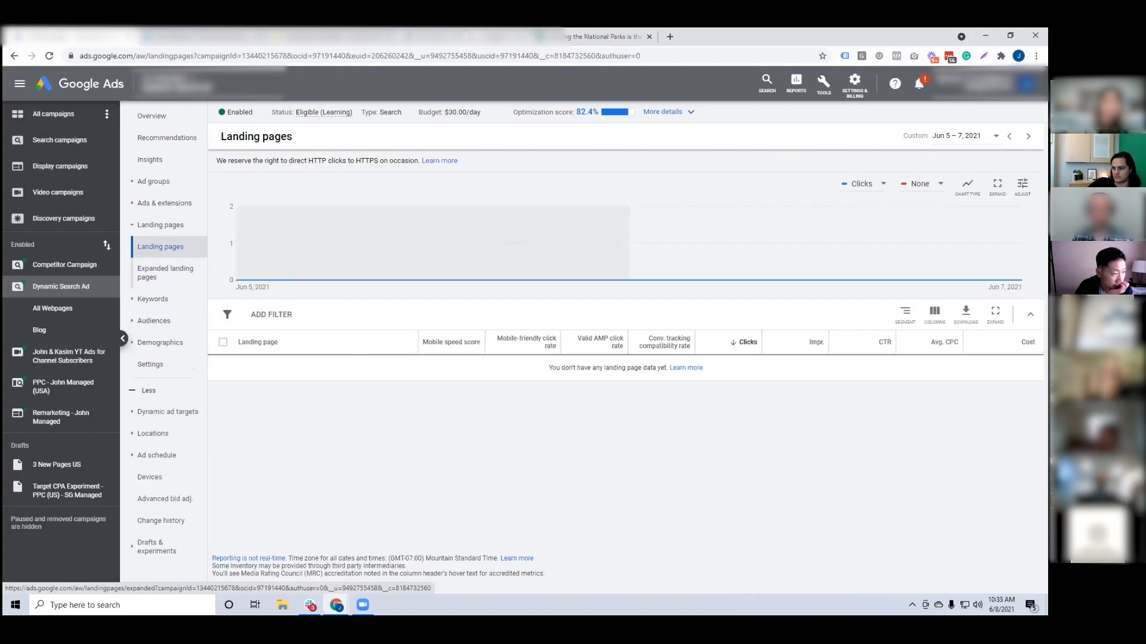
click(467, 36)
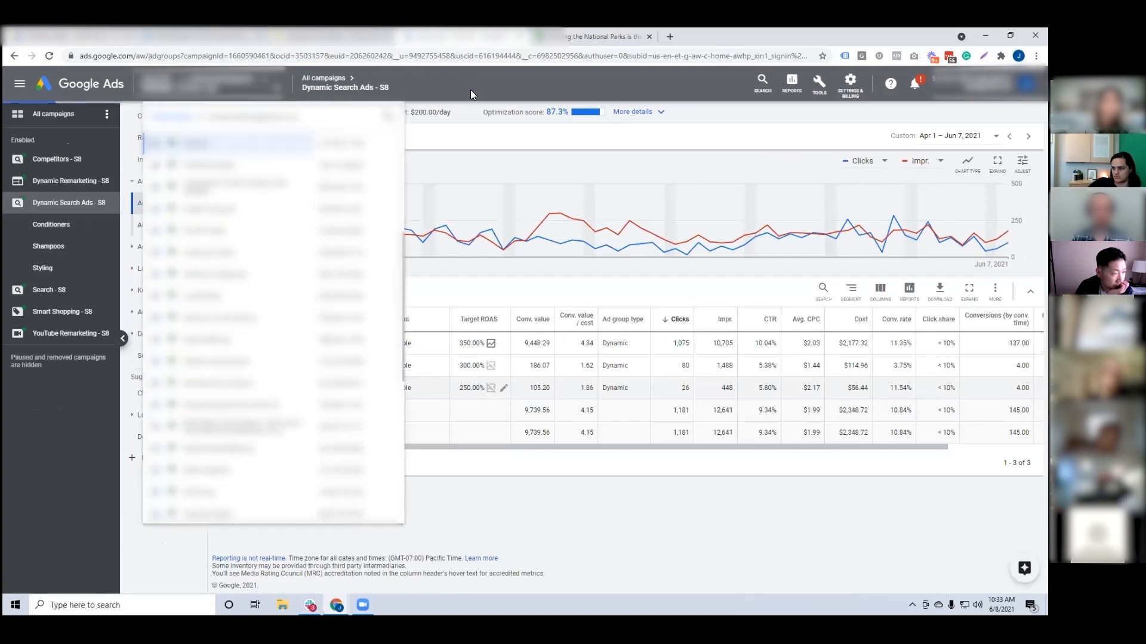
click(162, 269)
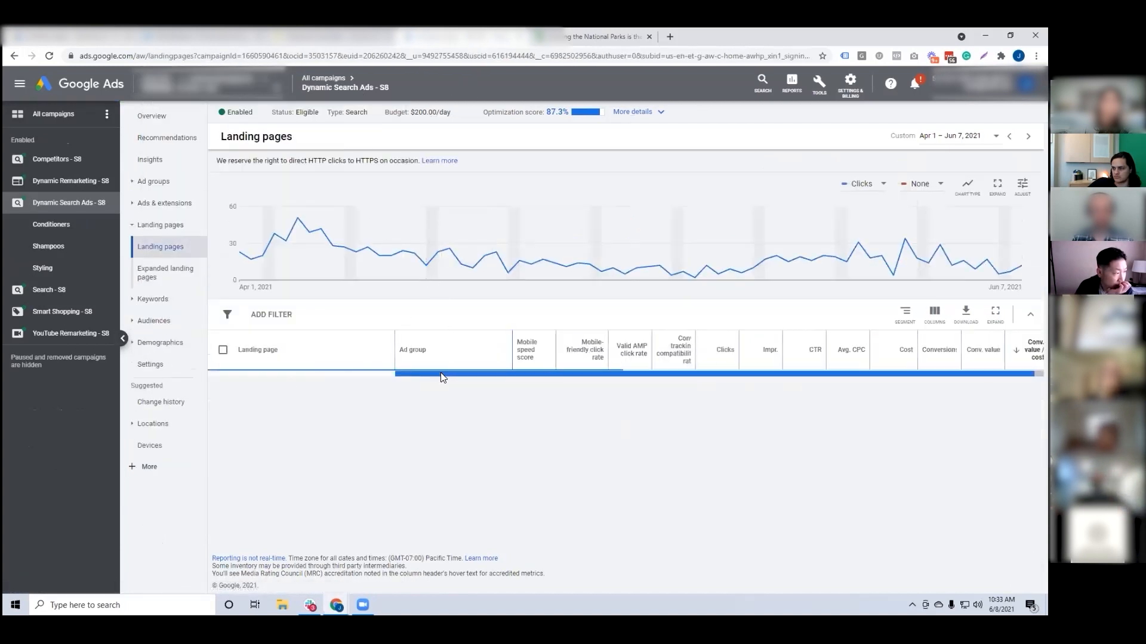
scroll(467, 394, down, 2)
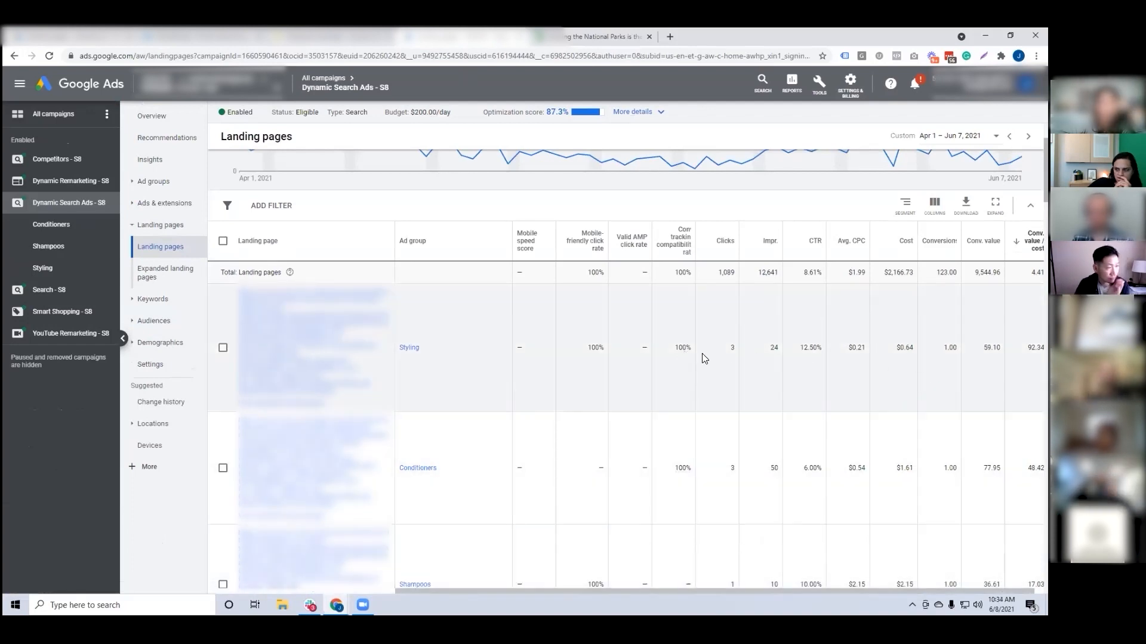
drag(847, 348, 865, 352)
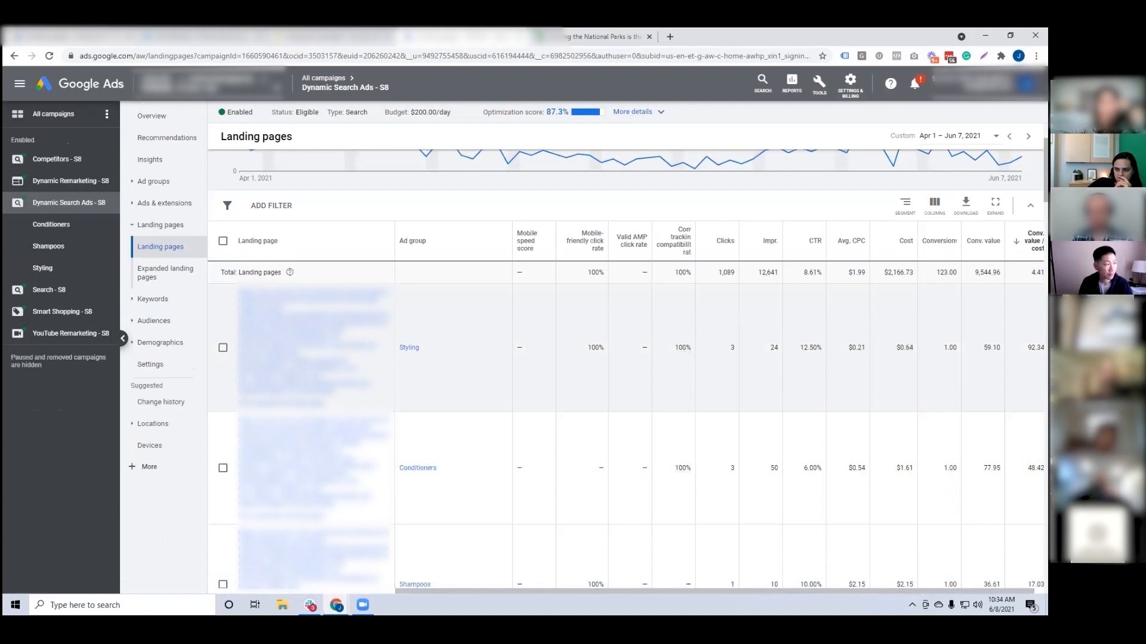
click(900, 585)
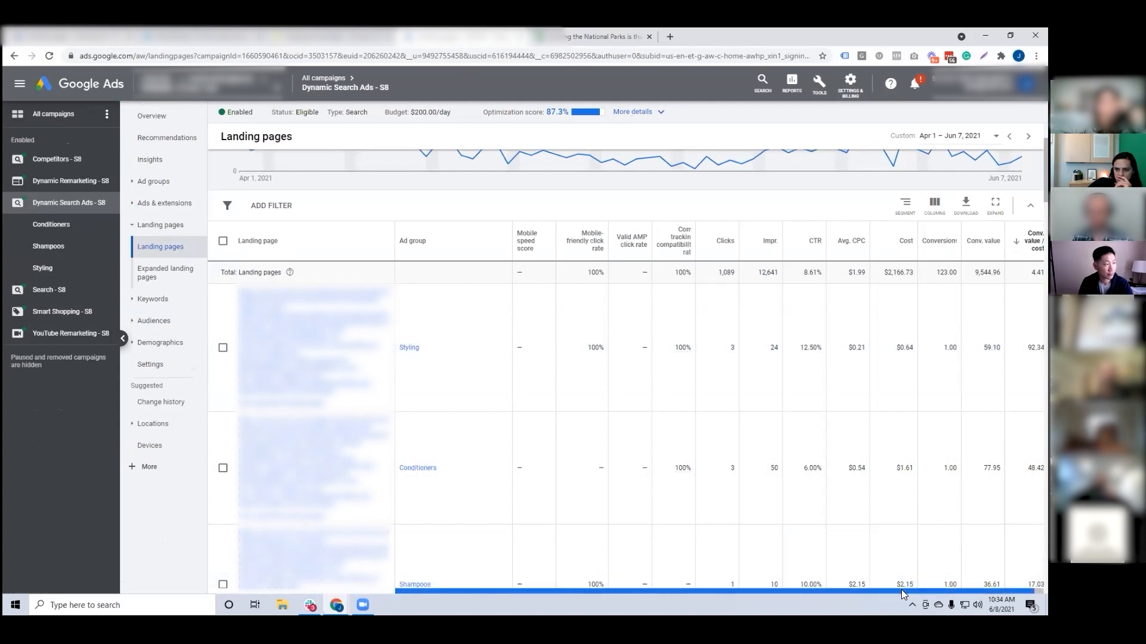
drag(903, 591, 913, 591)
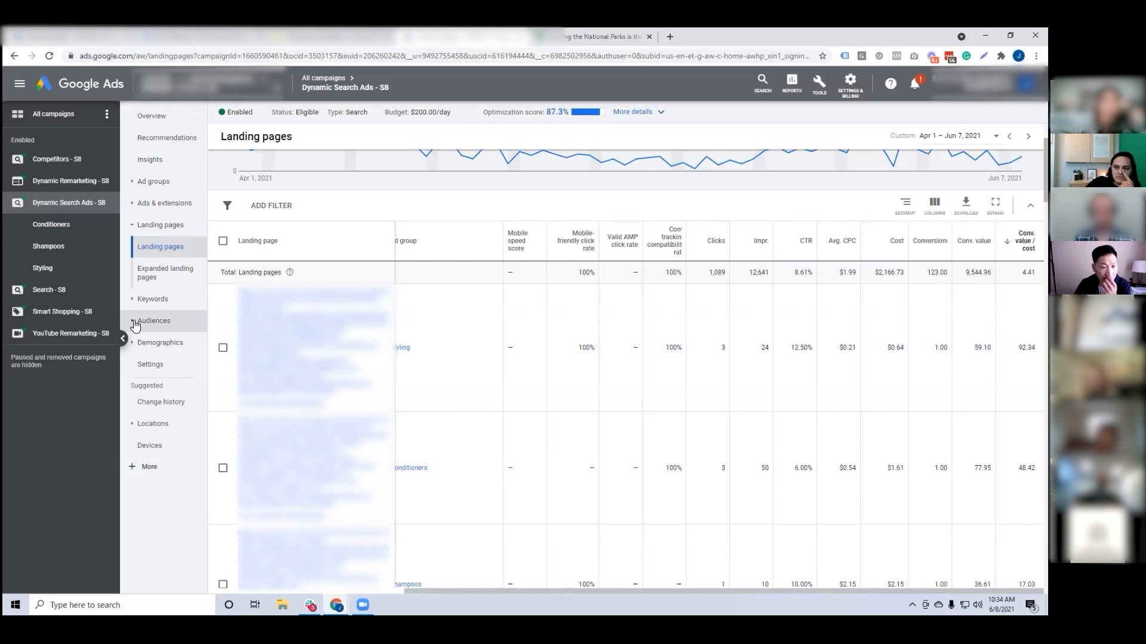
click(138, 321)
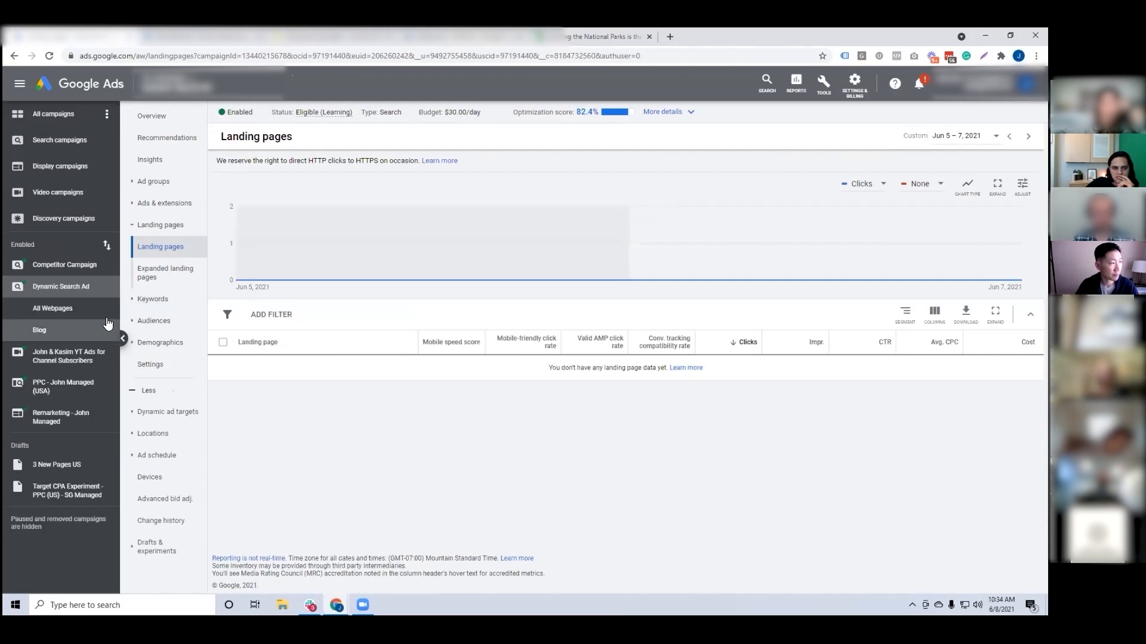
Add the All Visitors website visitors audience to the sol8.com account's Dynamic Search Ad campaign under Observation.
click(153, 298)
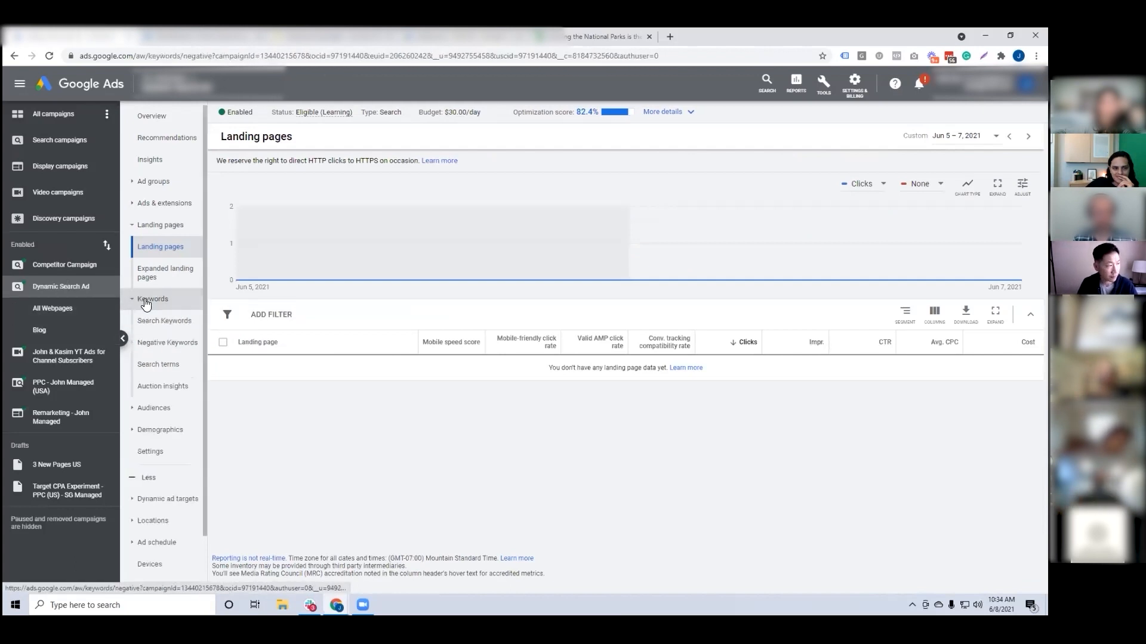
click(148, 356)
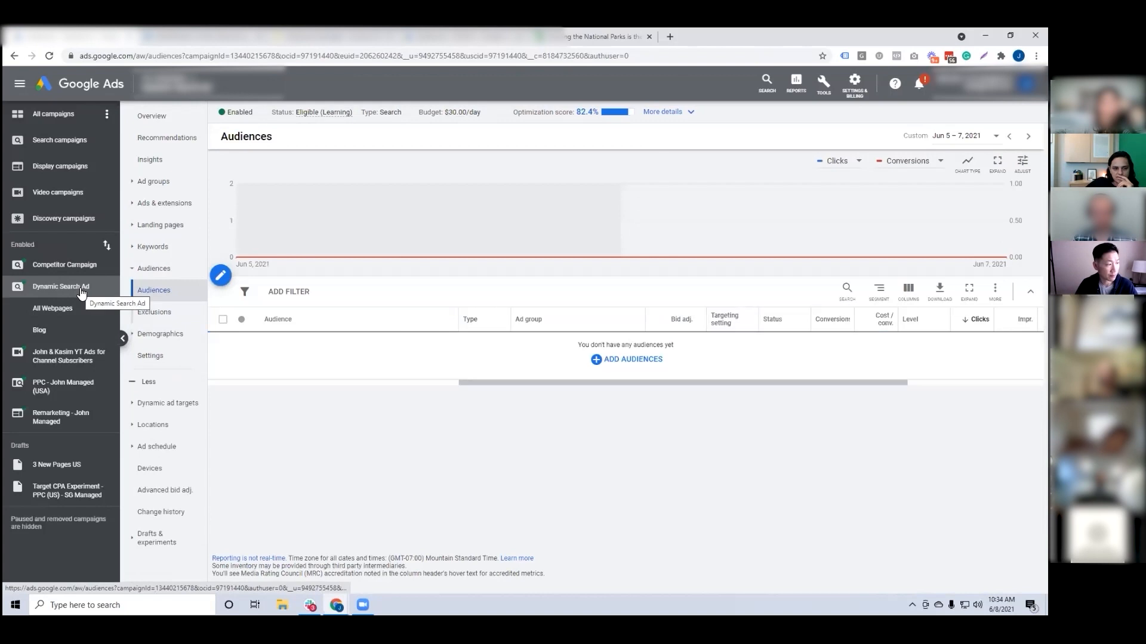
click(599, 359)
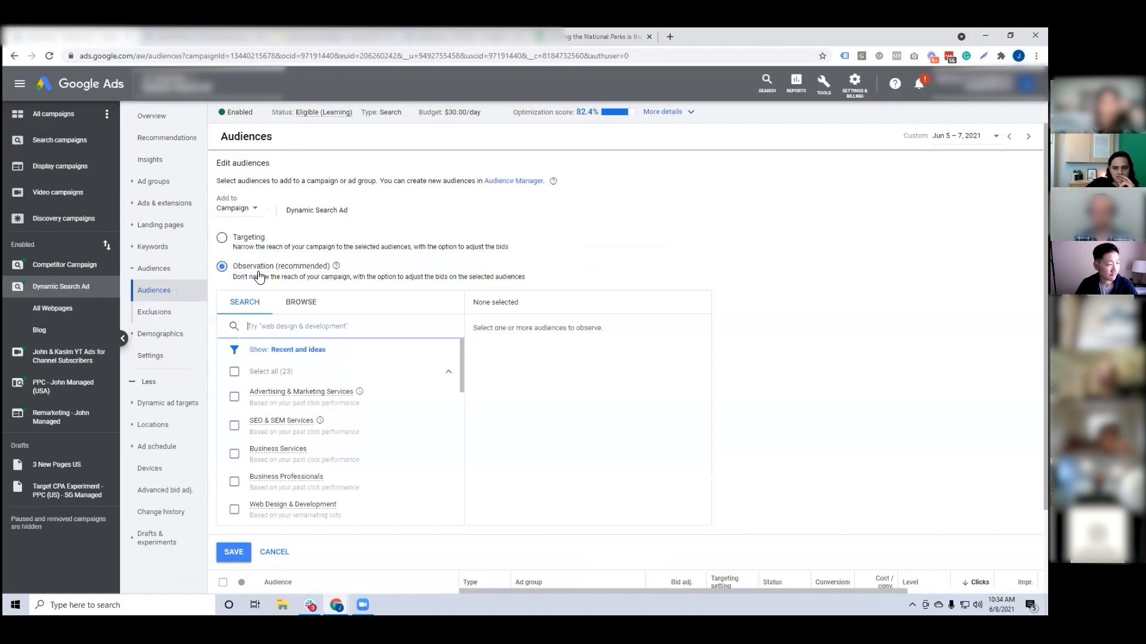
click(298, 302)
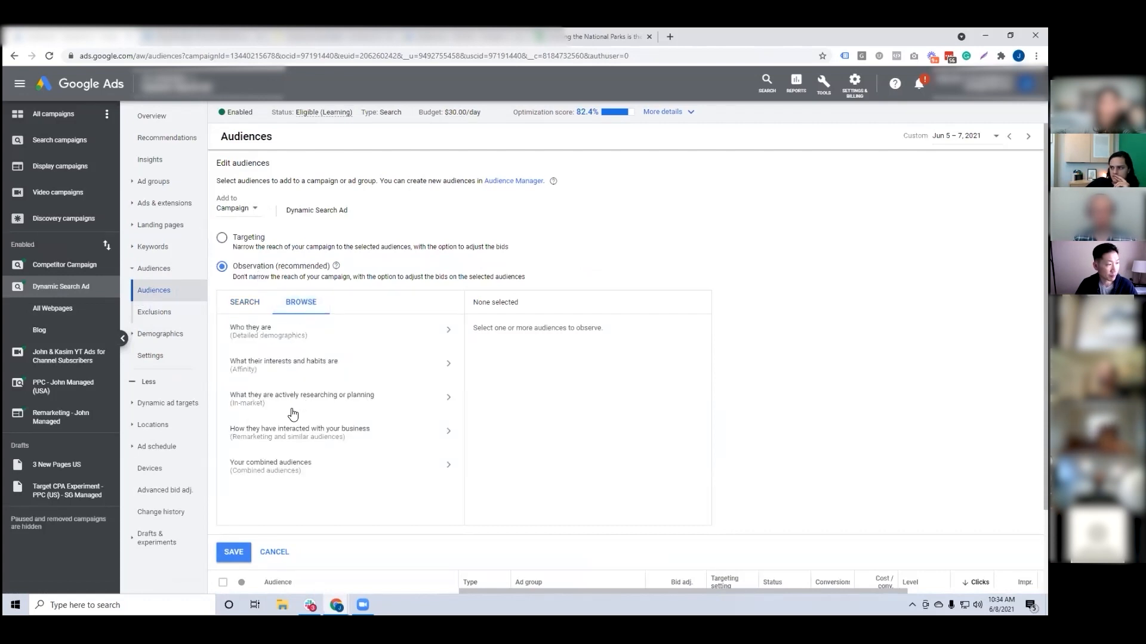
click(441, 435)
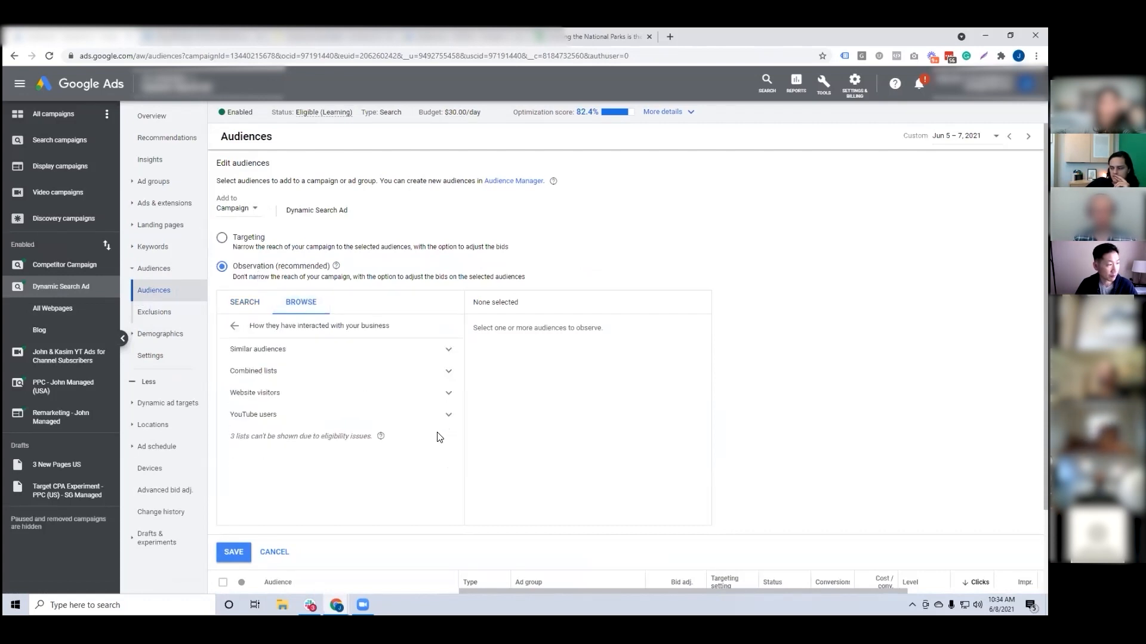
click(259, 399)
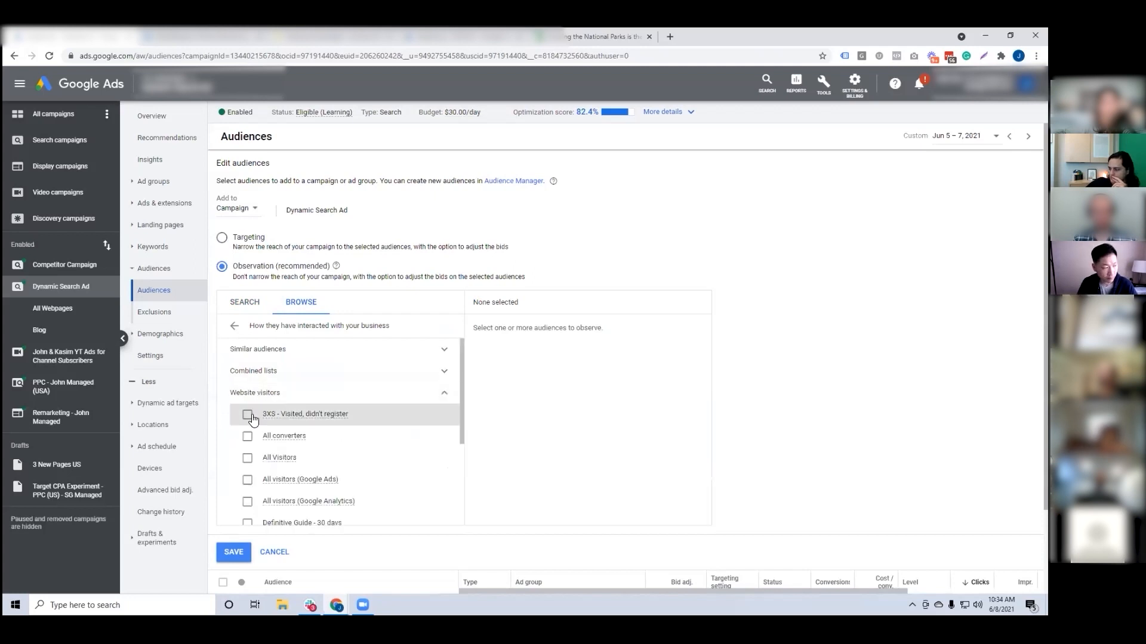
click(248, 458)
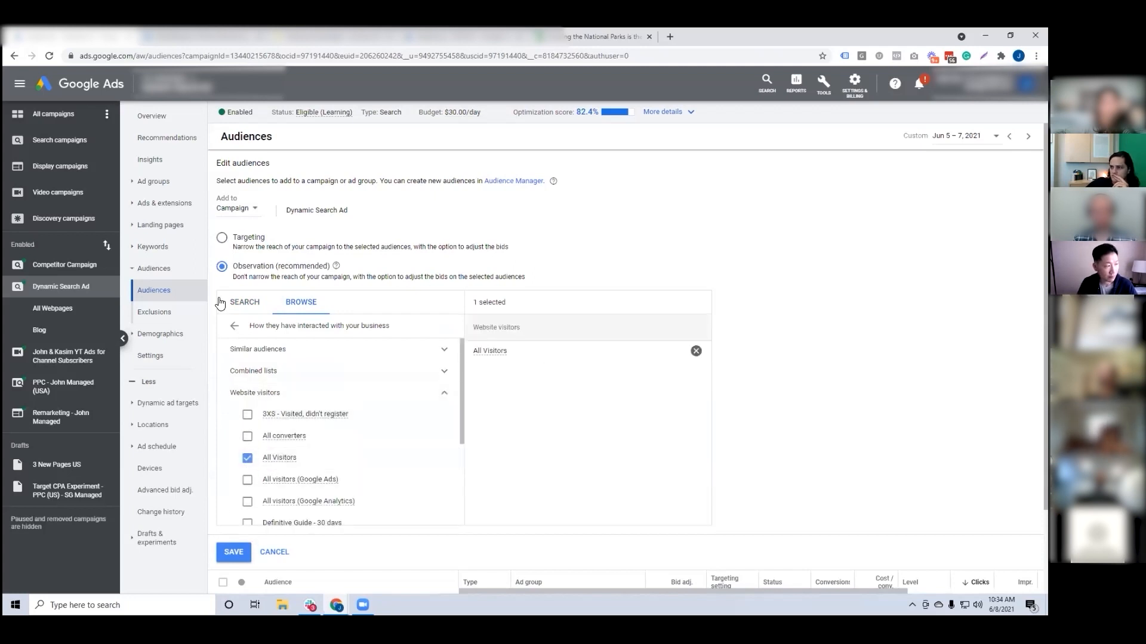
click(233, 553)
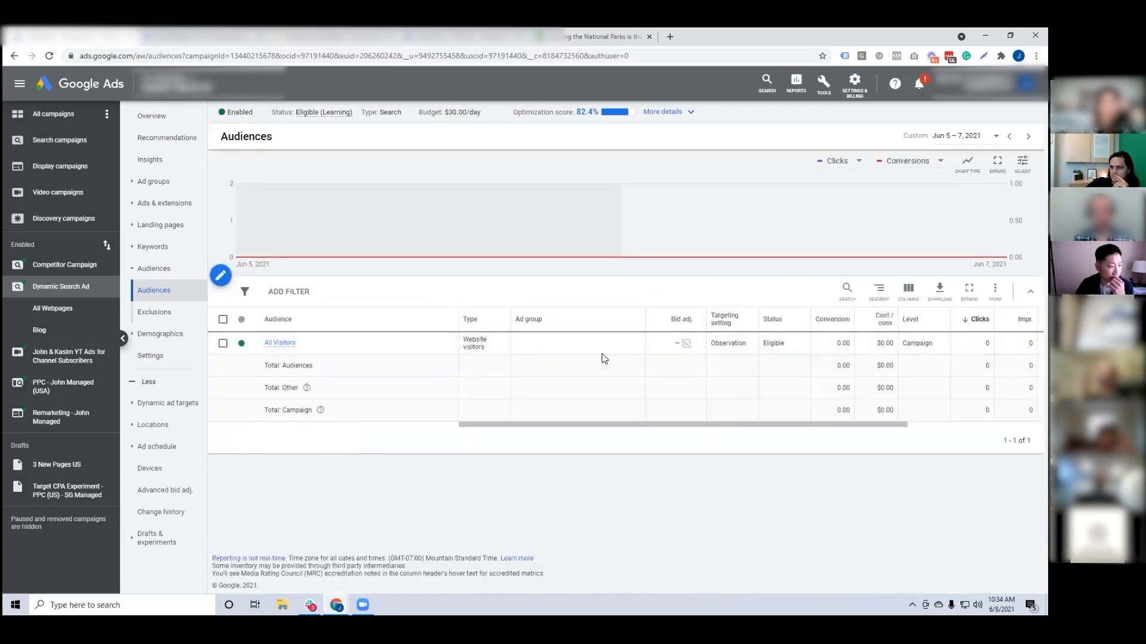
Set the All Visitors audience's bid adjustment to a 40% increase and save it.
click(687, 344)
text(40)
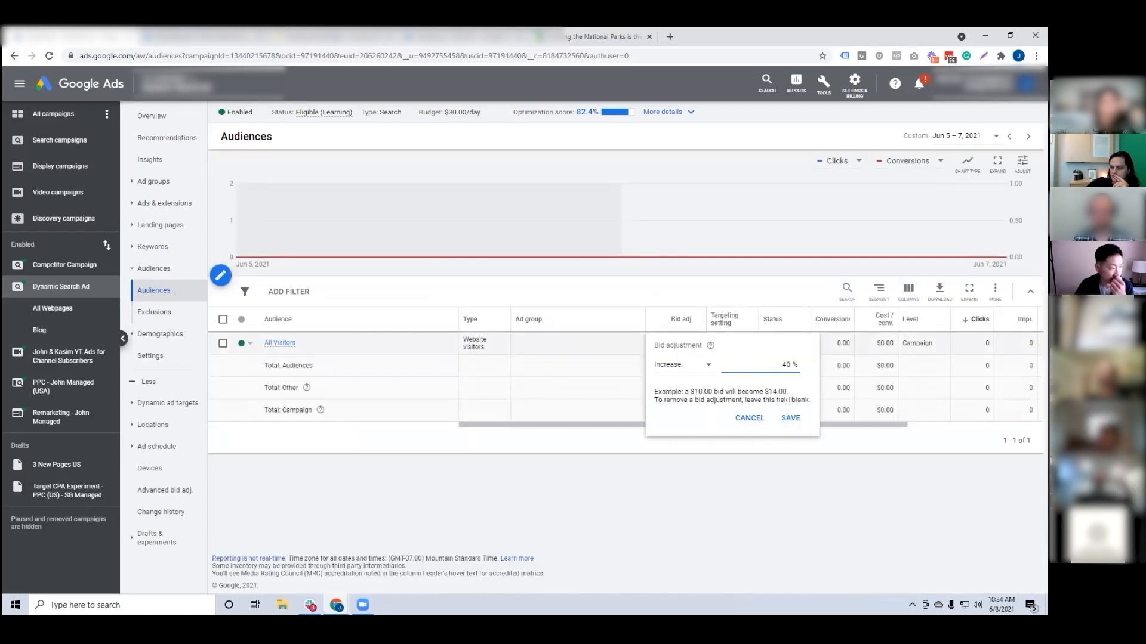
click(790, 418)
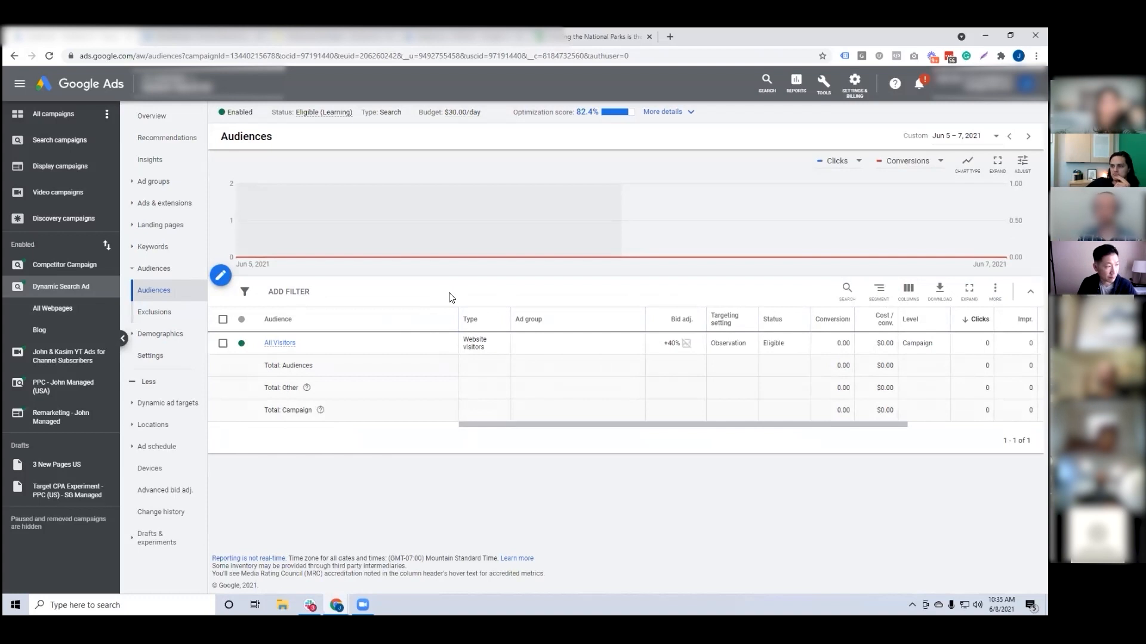
Switch to the account with the Dynamic Search Ads - S8 campaign, load its Attribution overview and dismiss the account security notification.
click(445, 37)
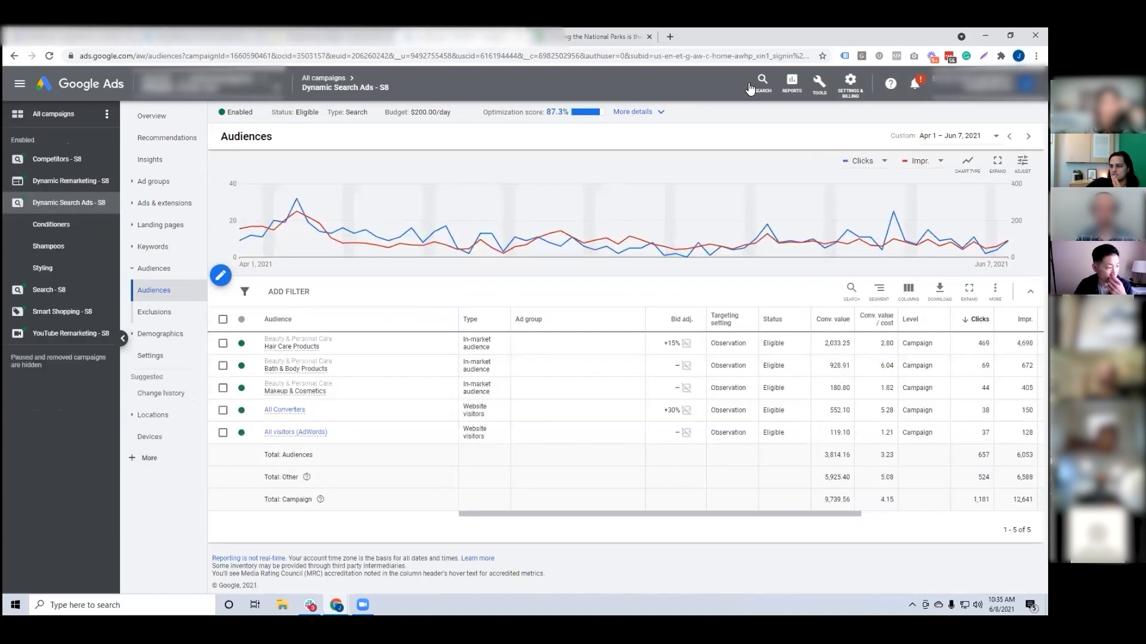
click(828, 94)
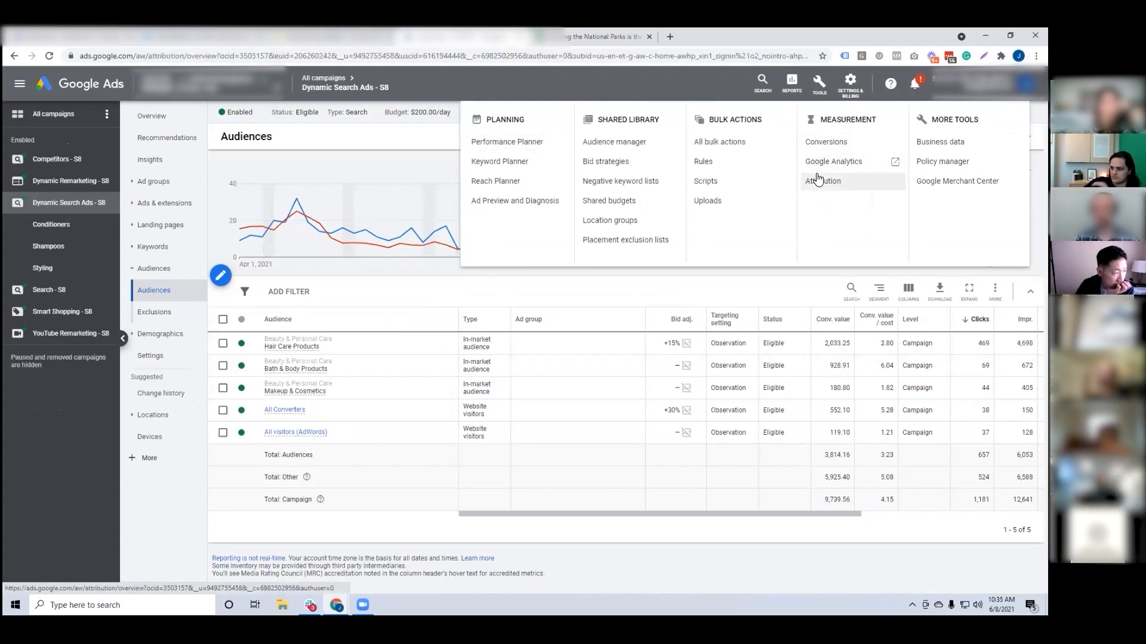
click(823, 181)
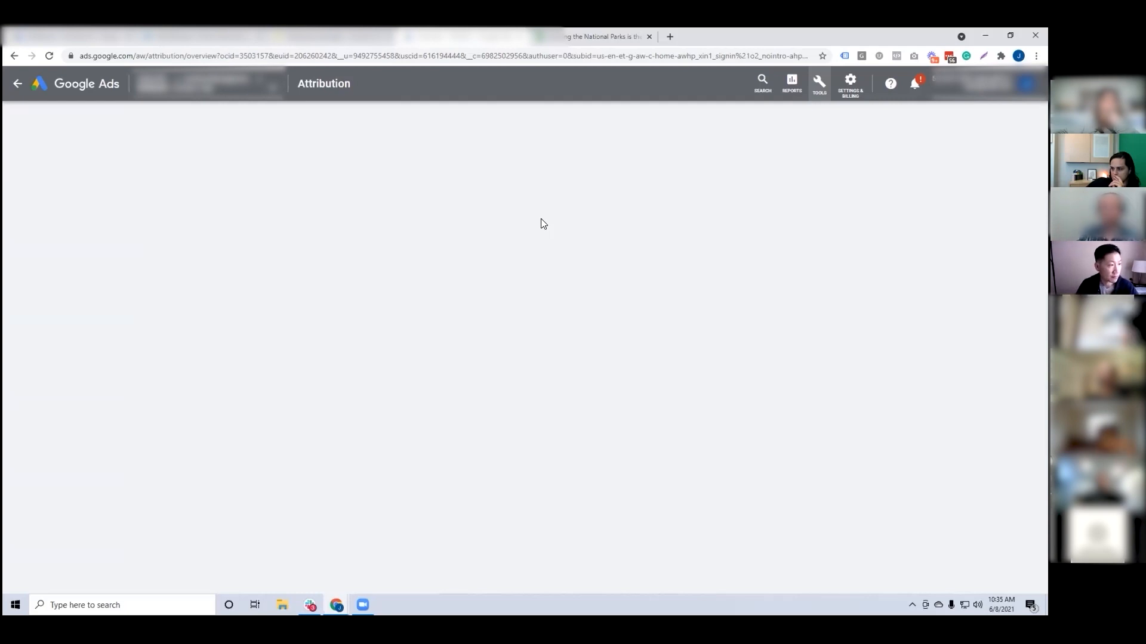
click(464, 59)
key(Return)
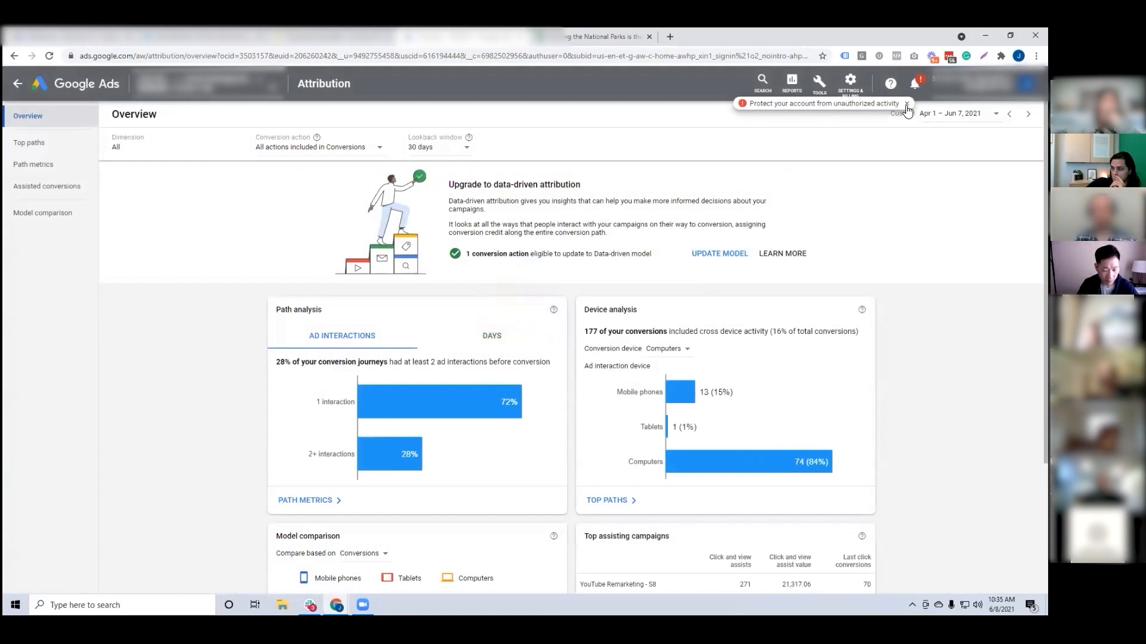
click(906, 107)
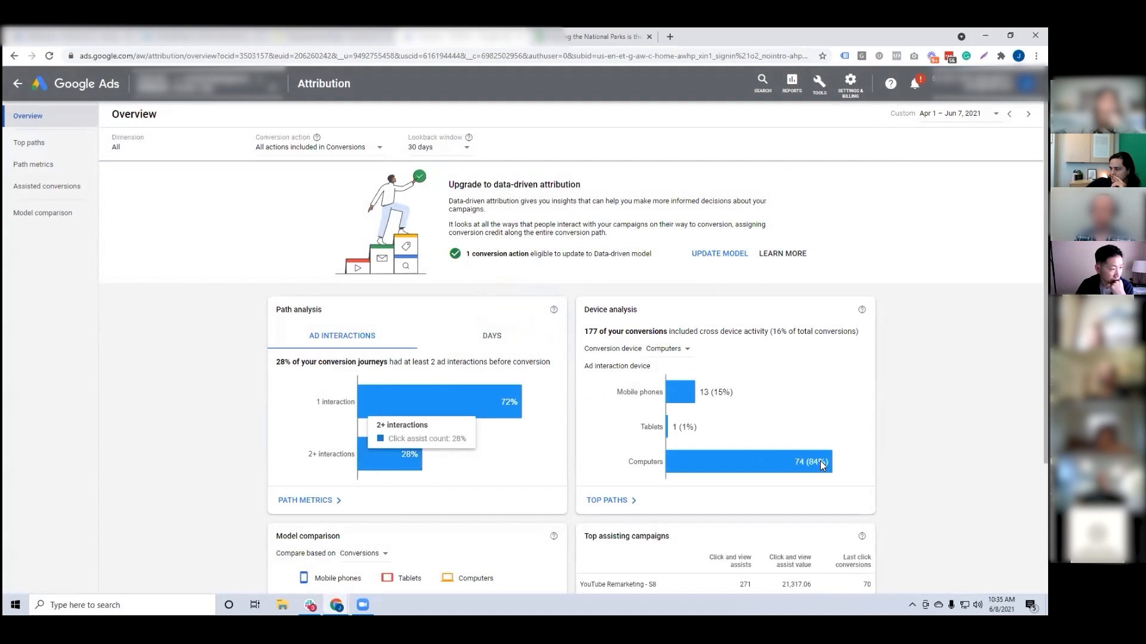
Examine the attribution path and device analysis for Apr 1 – May 1, 2021, and for the last 14 days.
click(955, 113)
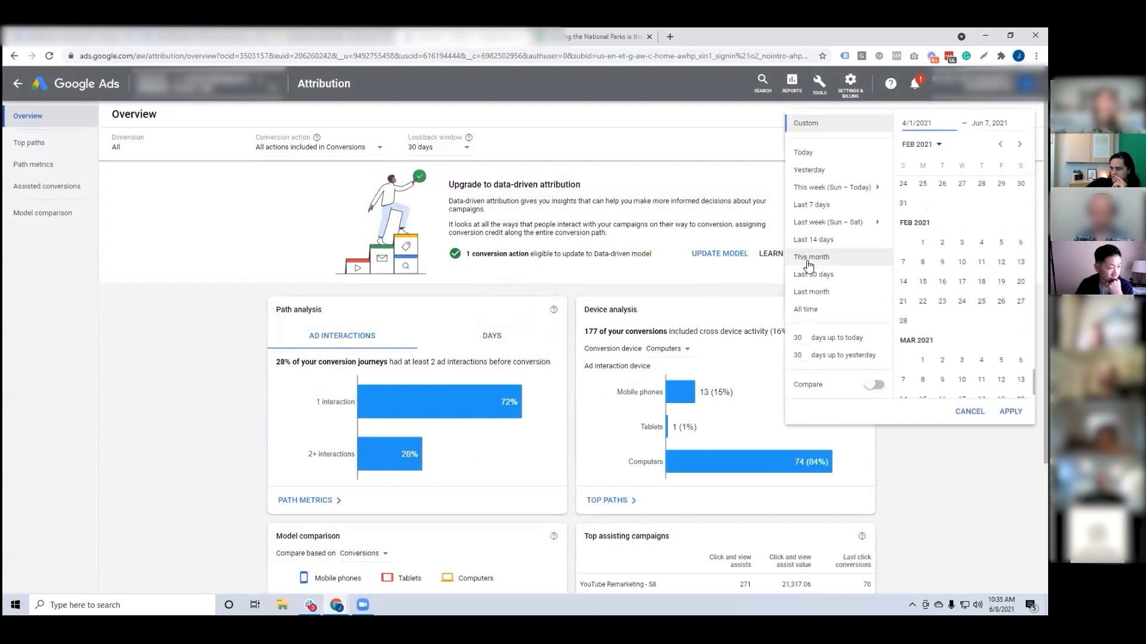
scroll(981, 303, down, 2)
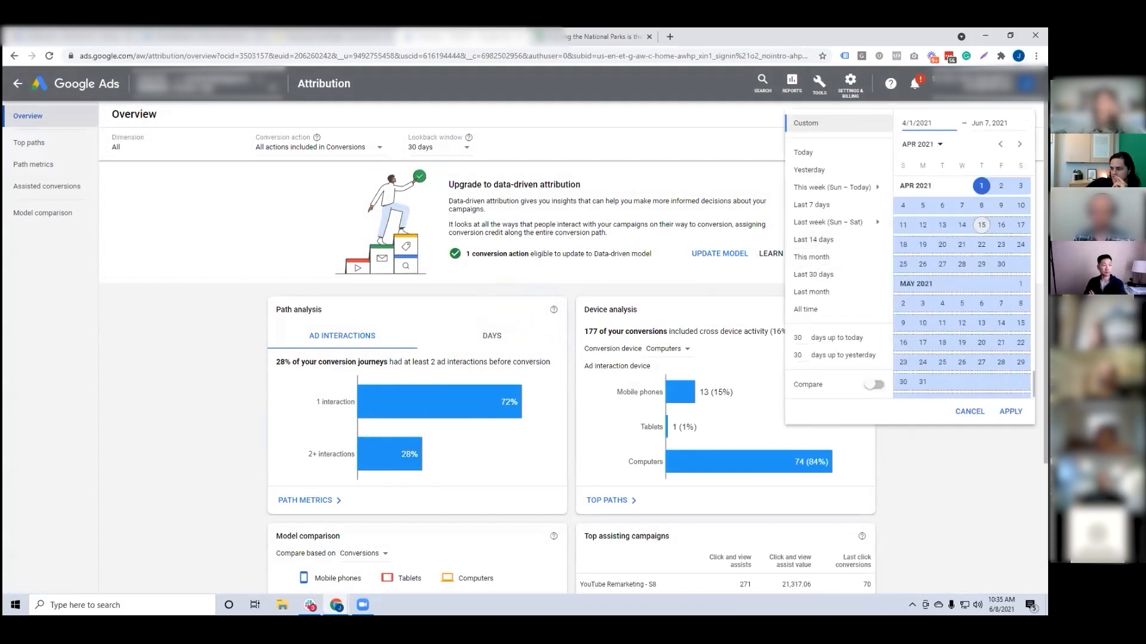
click(1011, 411)
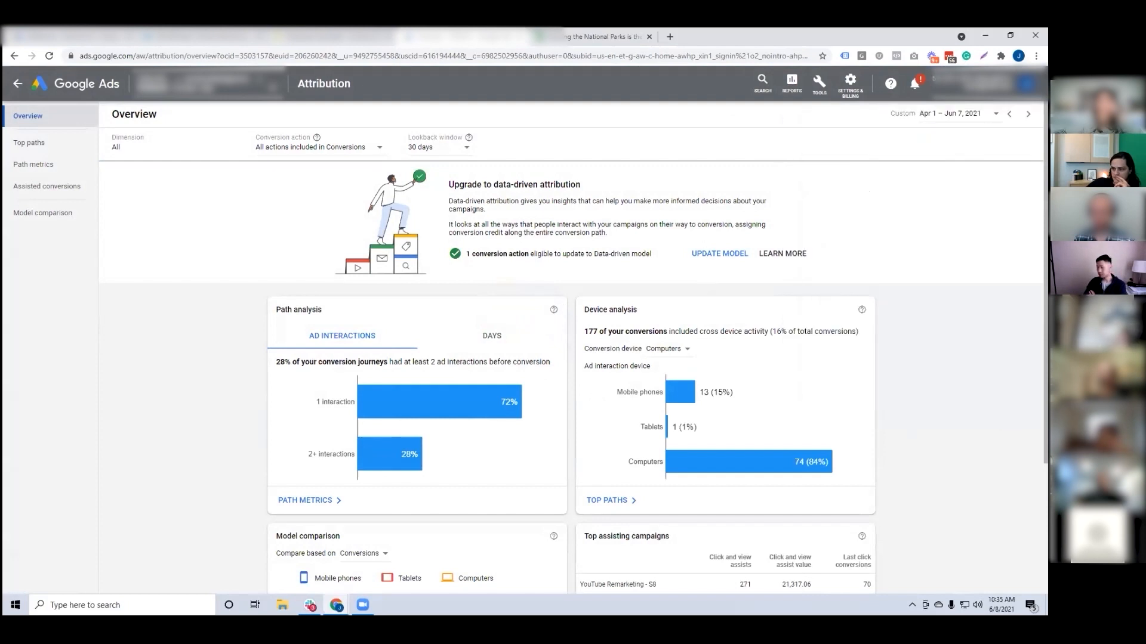
click(950, 113)
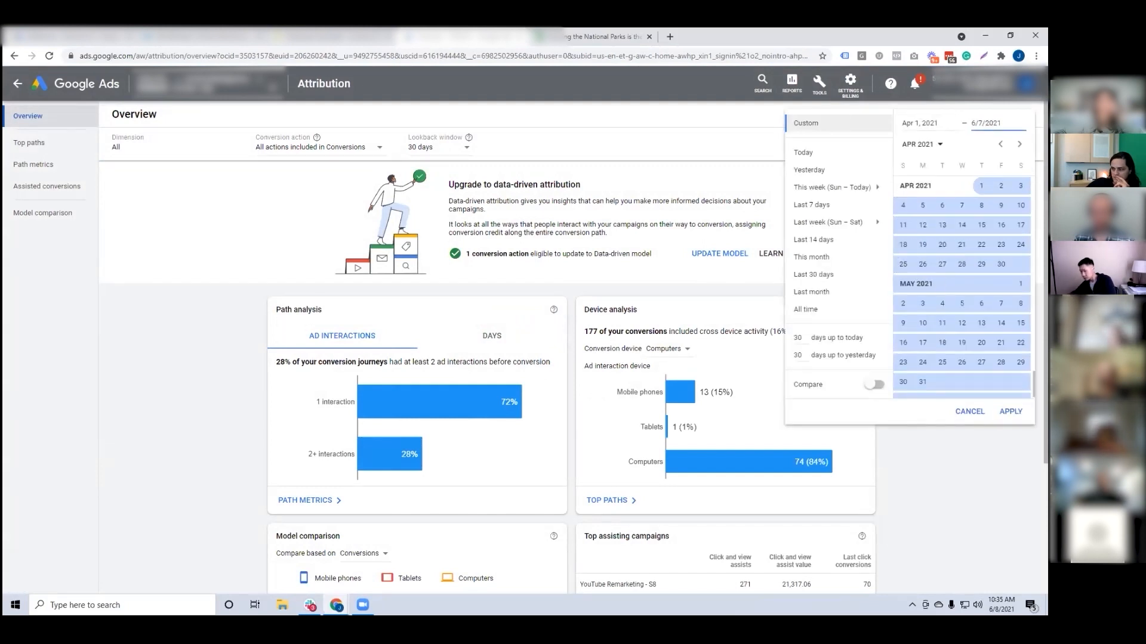
click(1020, 284)
click(1010, 411)
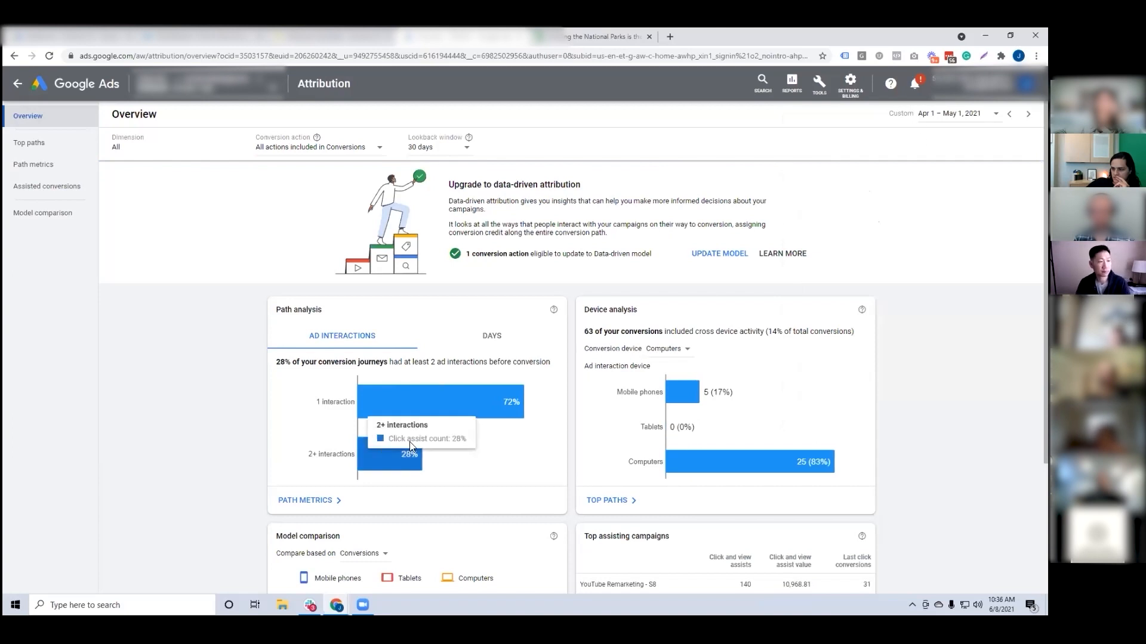
click(955, 113)
click(826, 241)
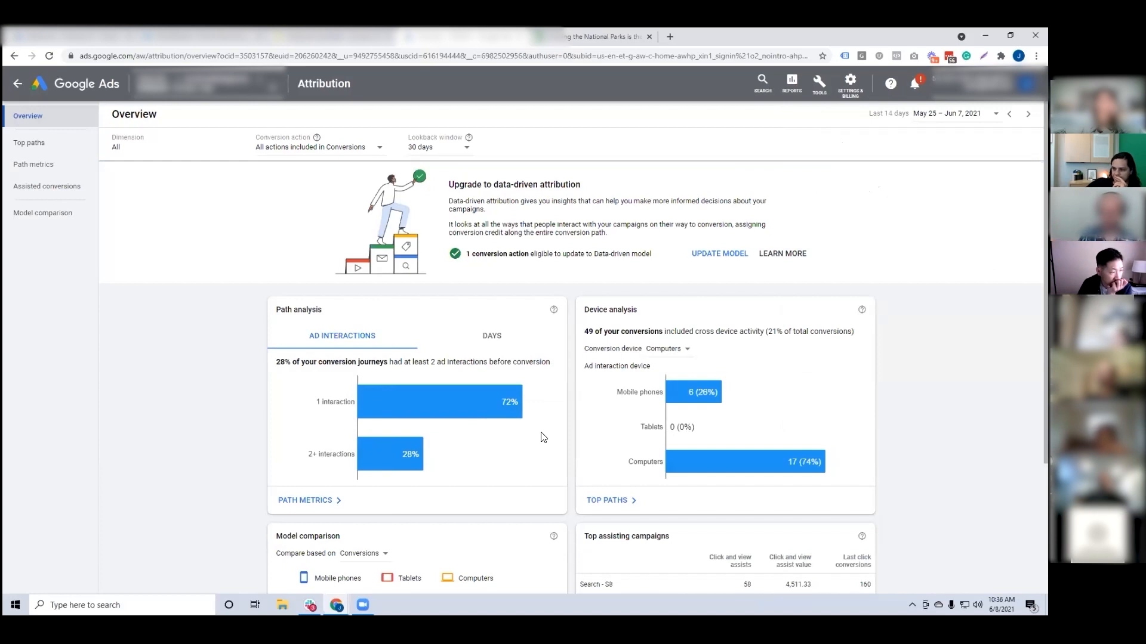
Return to the account with the Dynamic Search Ad campaign and open that campaign's search keywords.
click(90, 37)
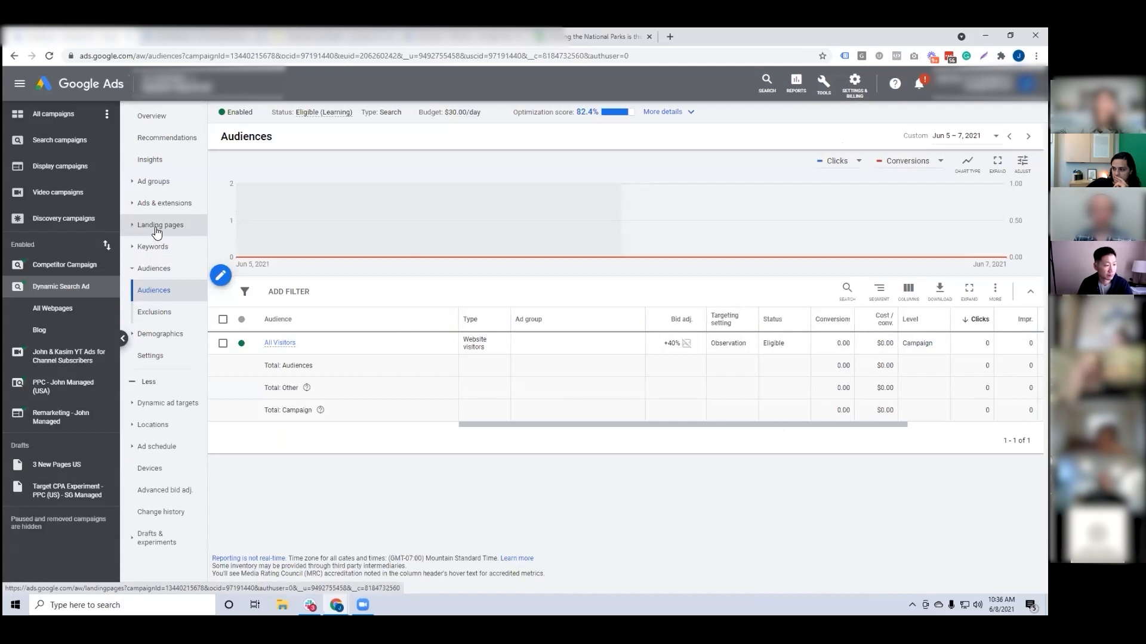
click(160, 245)
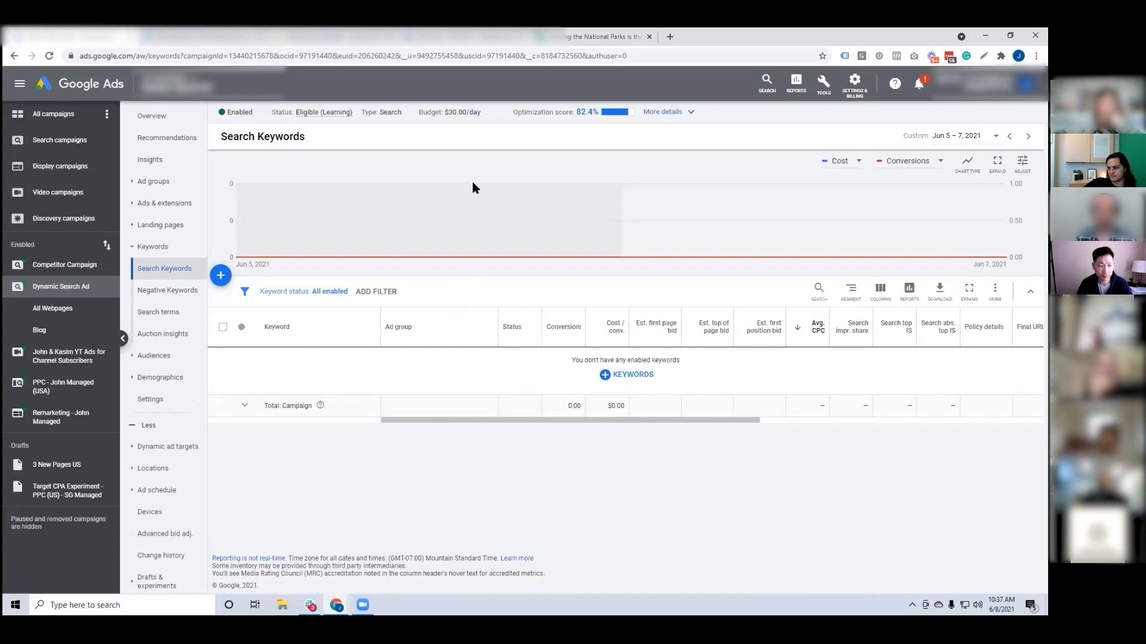
Return to the Attribution overview, switch it to another client account and reload the page.
key(ctrl+Tab)
key(ctrl+Tab)
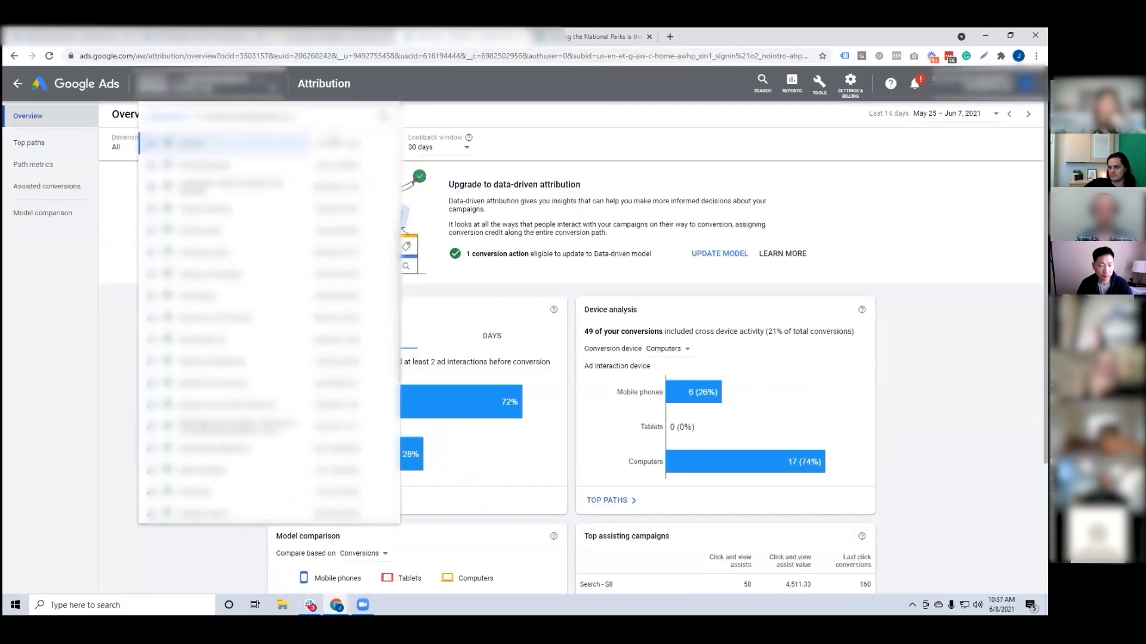
text(s)
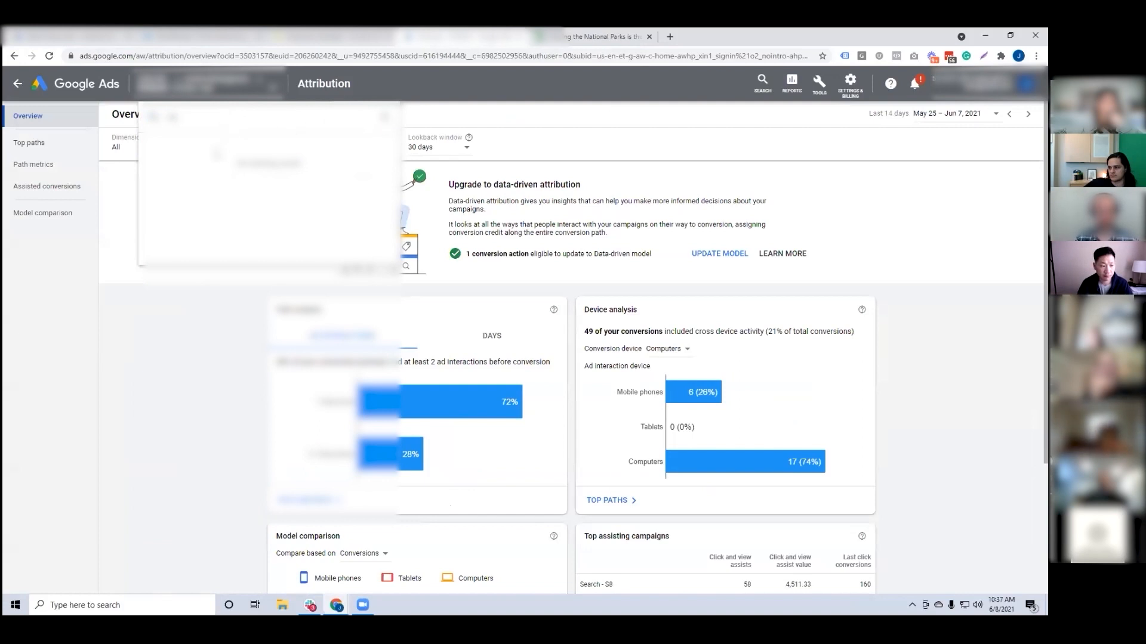
click(215, 179)
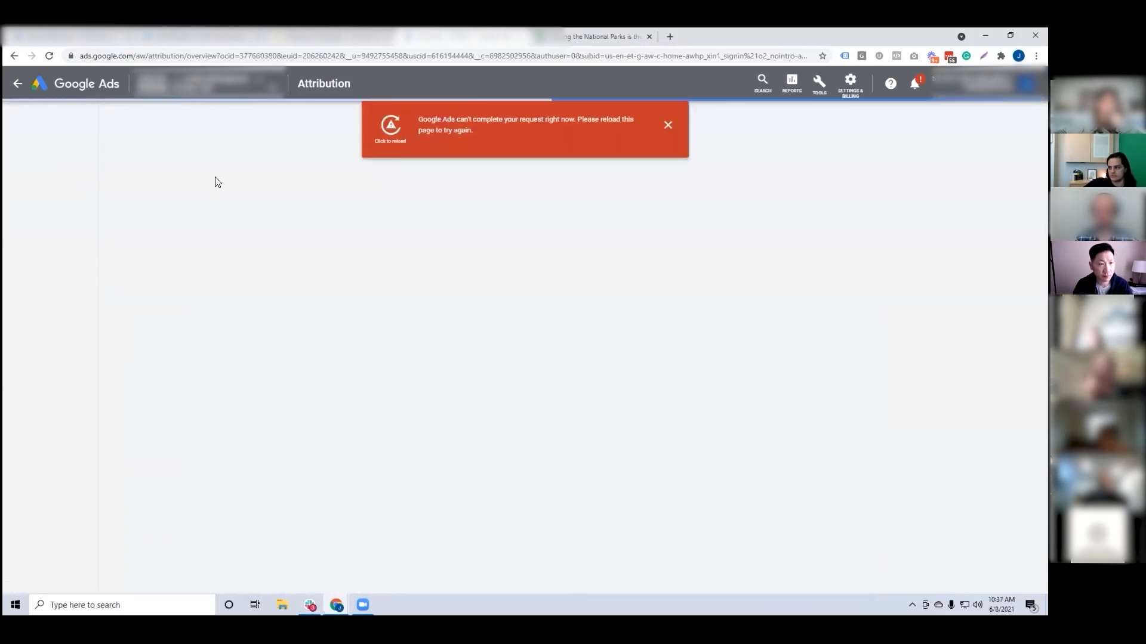
click(391, 129)
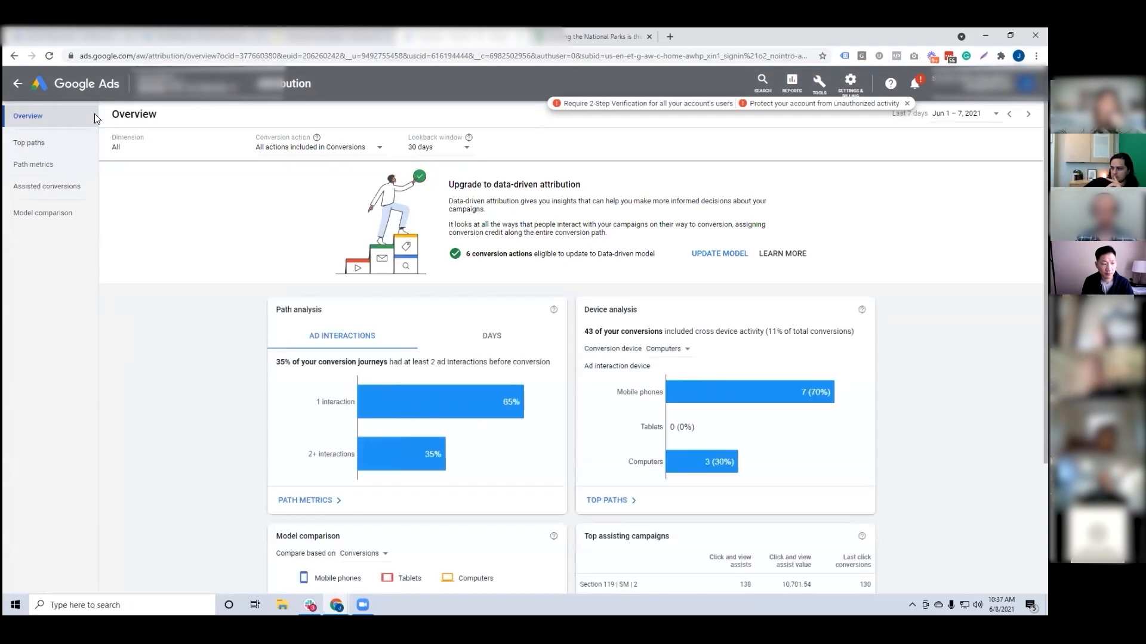
Leave the Attribution overview for the account's campaign list and set its date range to the last 30 days.
click(17, 86)
click(907, 104)
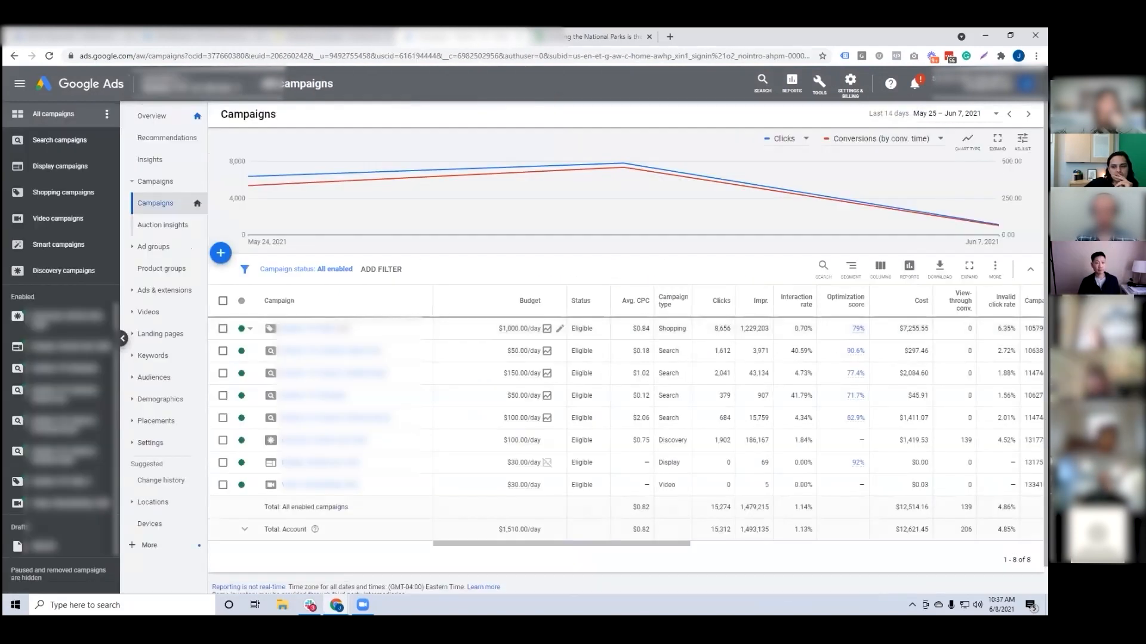
click(949, 113)
click(821, 274)
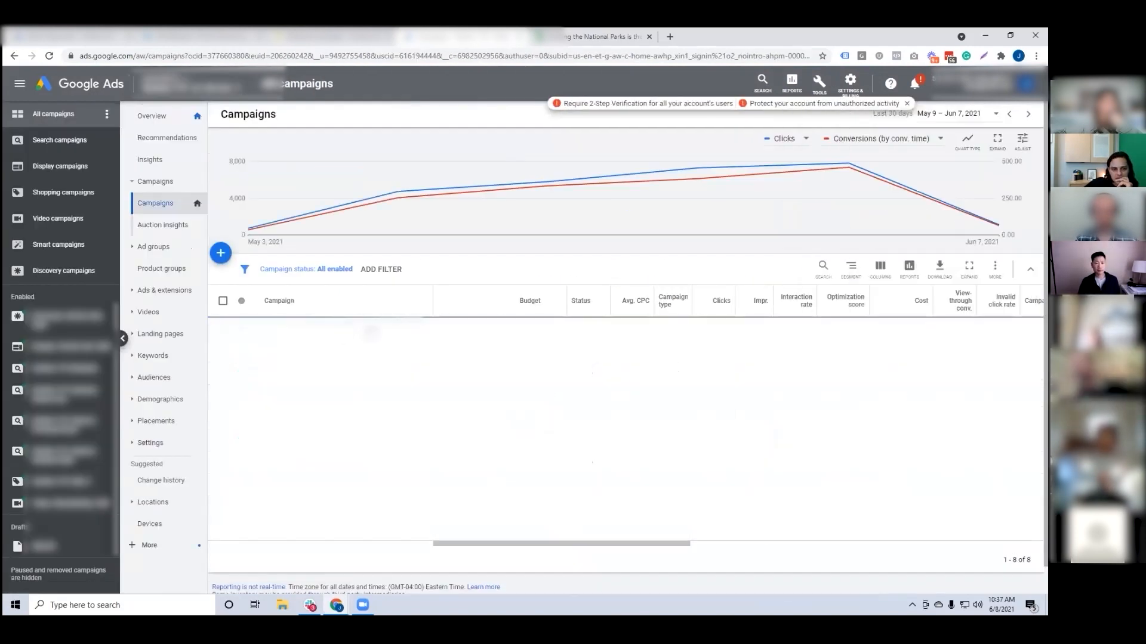
Compare the cost, conversion value and ROAS of the Shopping campaign and the Dynamic Search Ads campaign.
drag(578, 541, 630, 547)
drag(581, 328, 606, 329)
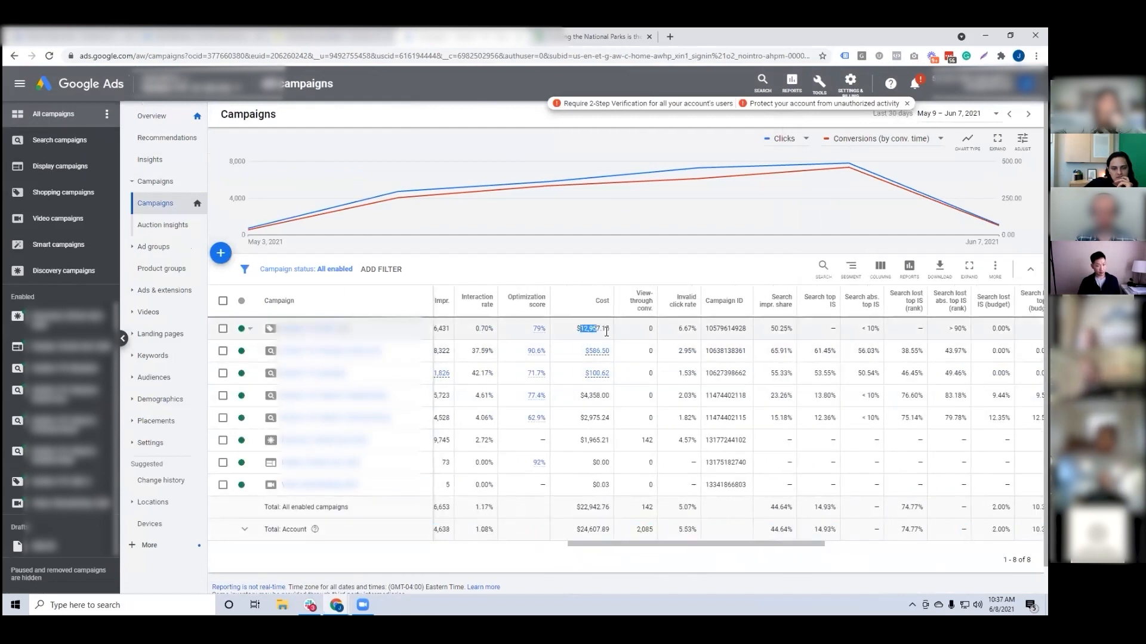
drag(739, 545, 961, 546)
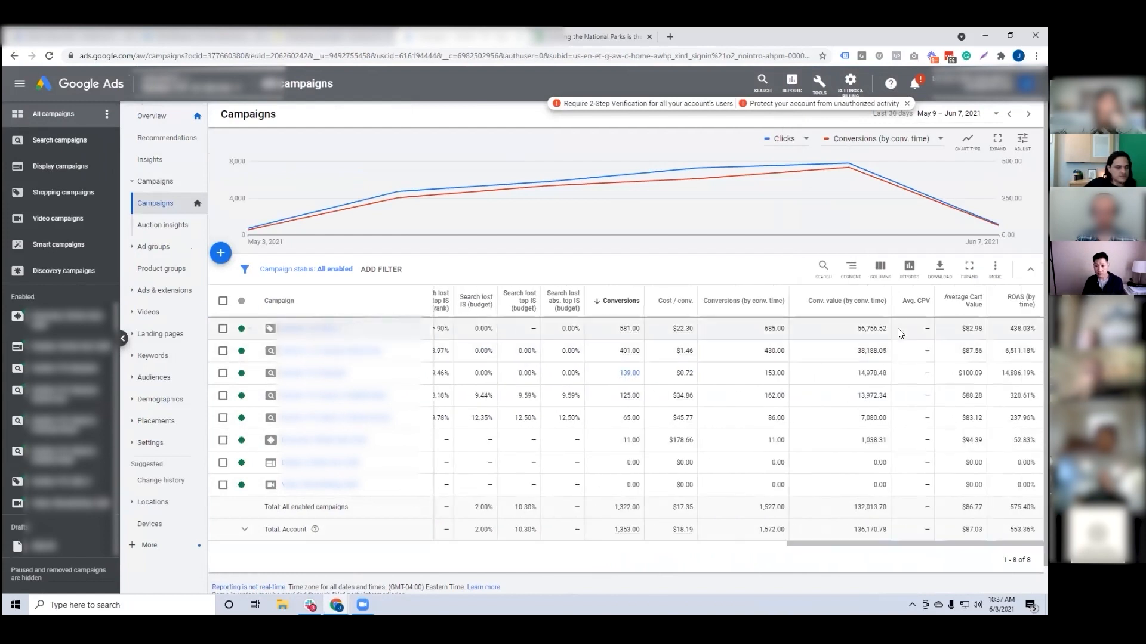
drag(858, 329, 886, 328)
drag(1009, 329, 1036, 329)
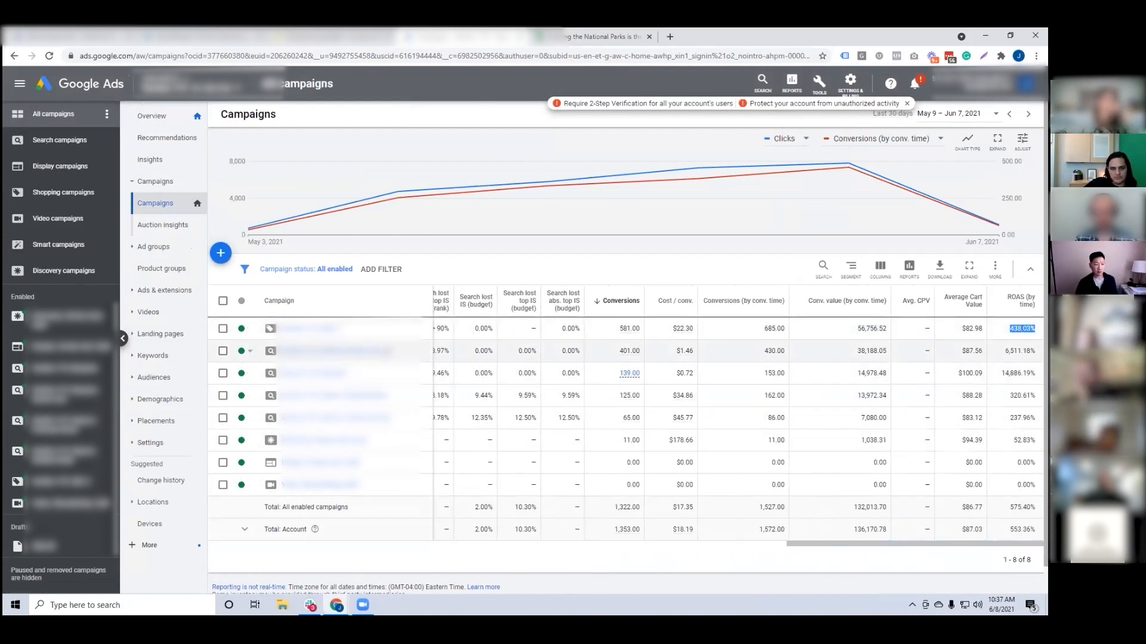
drag(1004, 351, 1031, 351)
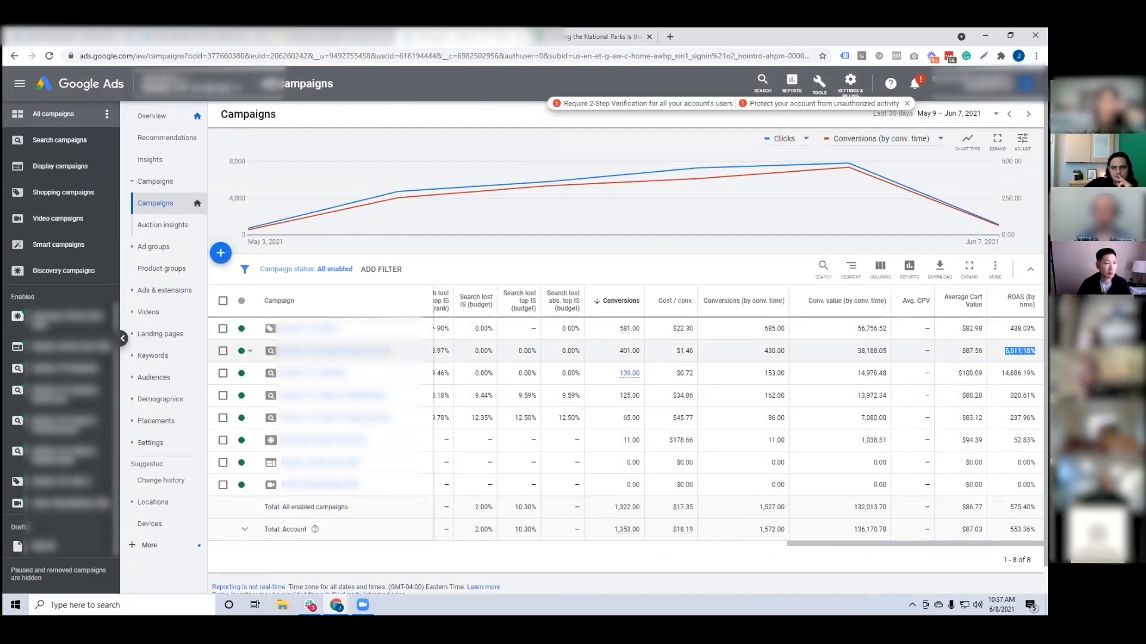
click(1022, 351)
drag(908, 544, 555, 545)
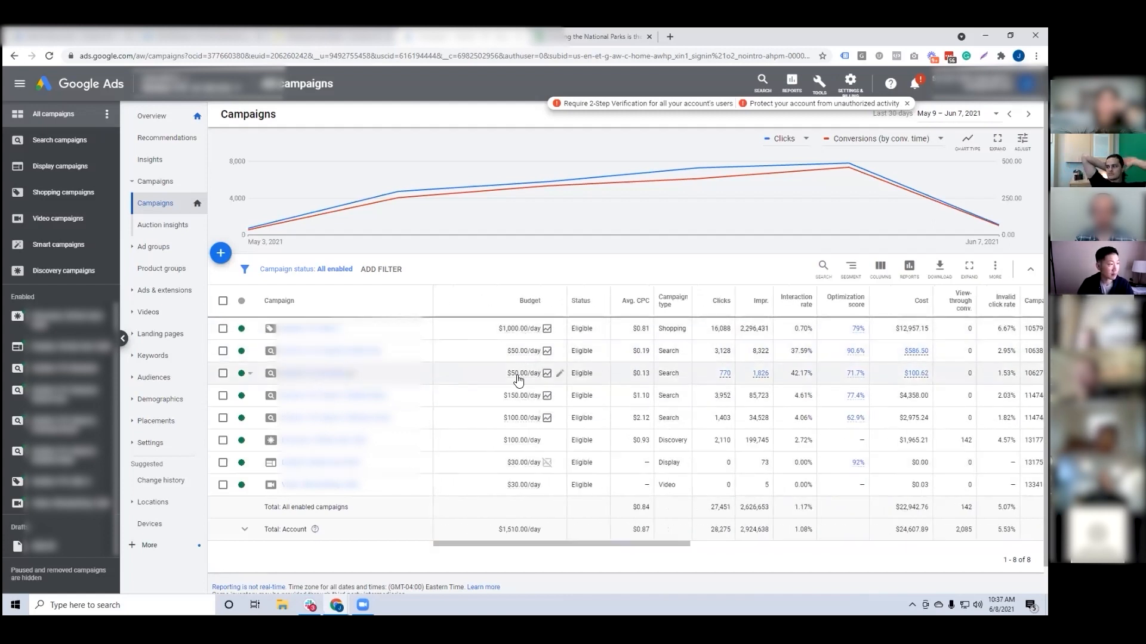
Open the search terms of the Section 119 Dynamic Search Ads campaign and review the top converting queries.
click(328, 351)
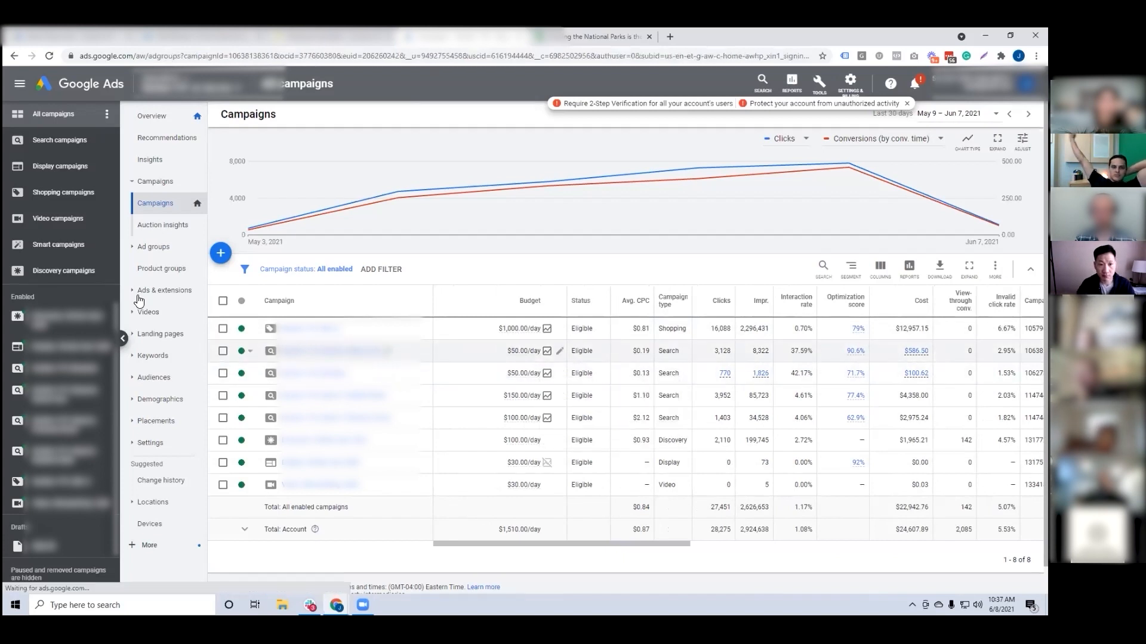
click(170, 293)
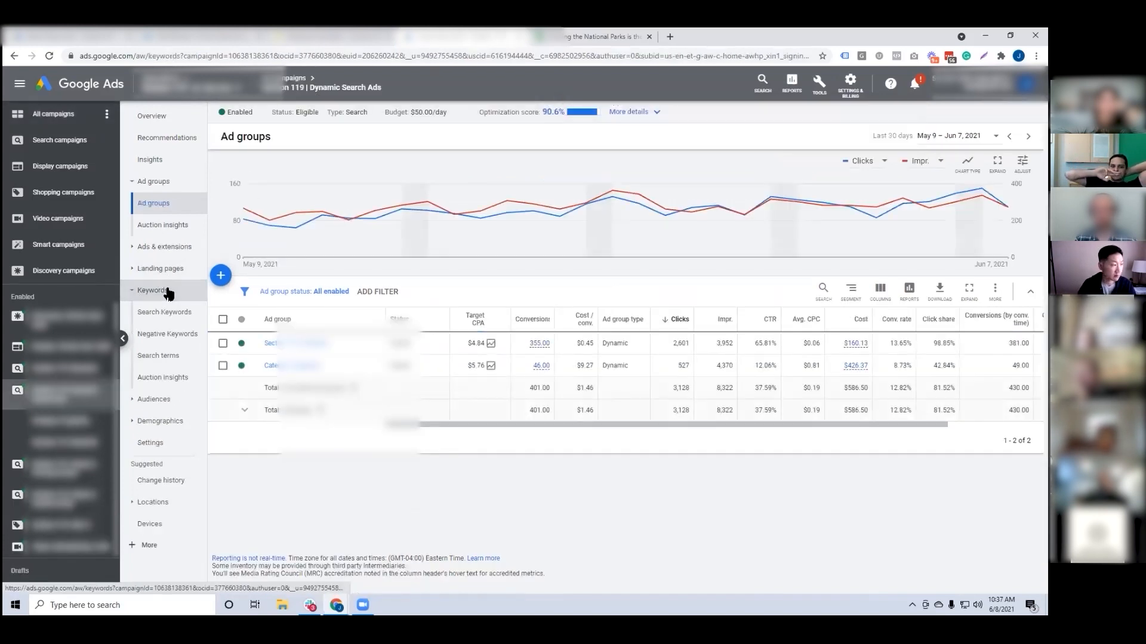
click(158, 312)
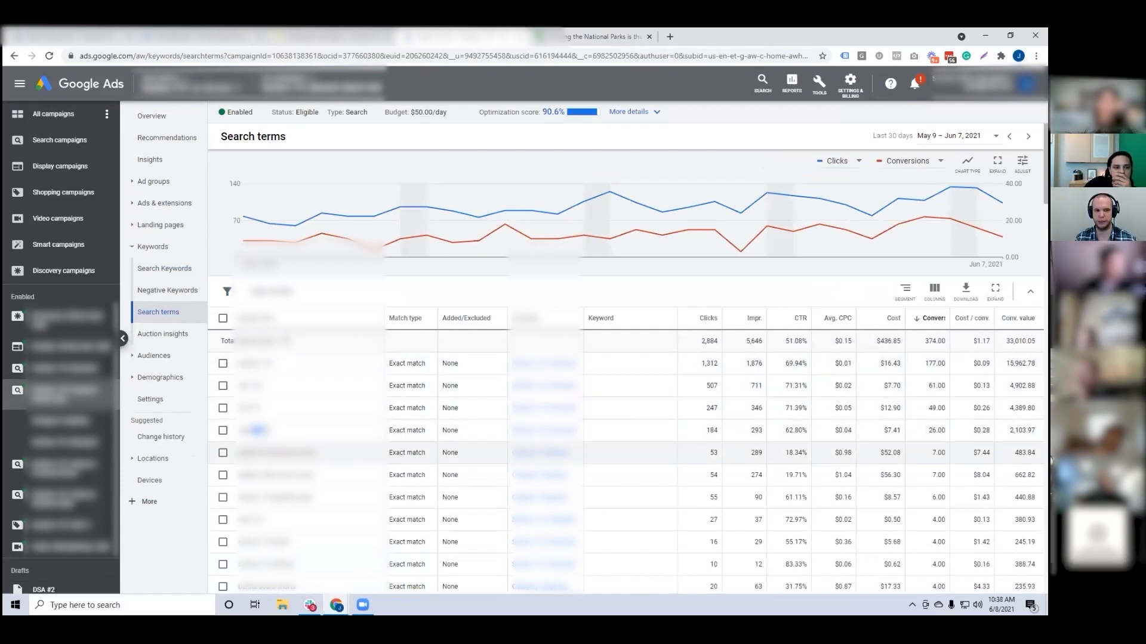
scroll(255, 409, down, 1)
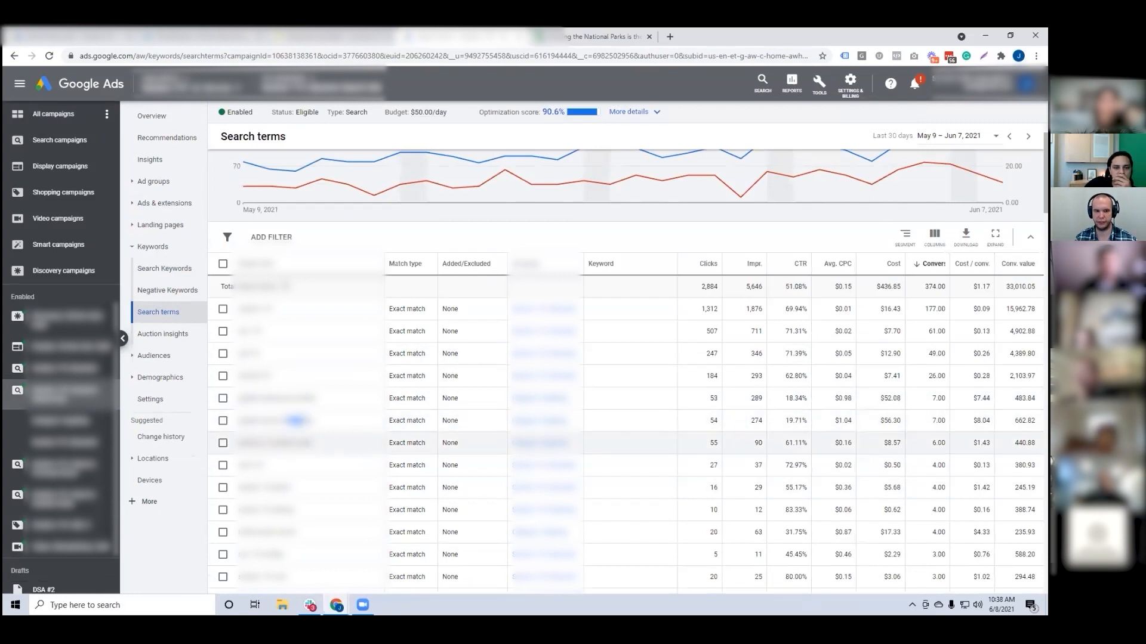
scroll(286, 418, down, 2)
drag(254, 424, 300, 425)
scroll(300, 425, up, 2)
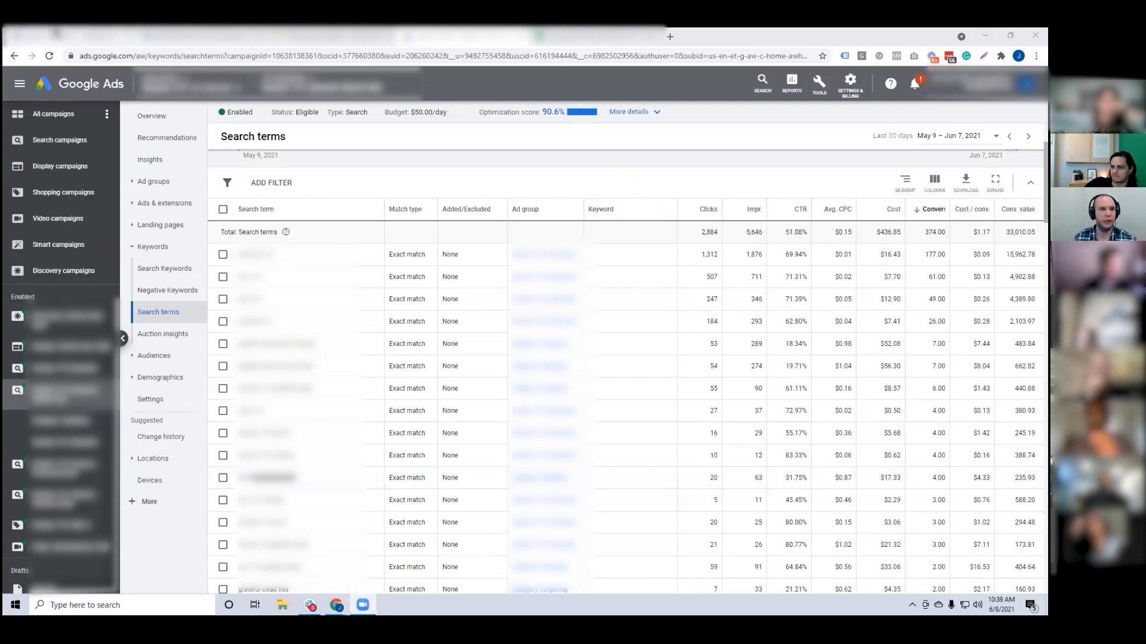
Return to the account with the Dynamic Search Ad campaign and save solutions 8 and sol8 as campaign-level negative keywords.
click(123, 37)
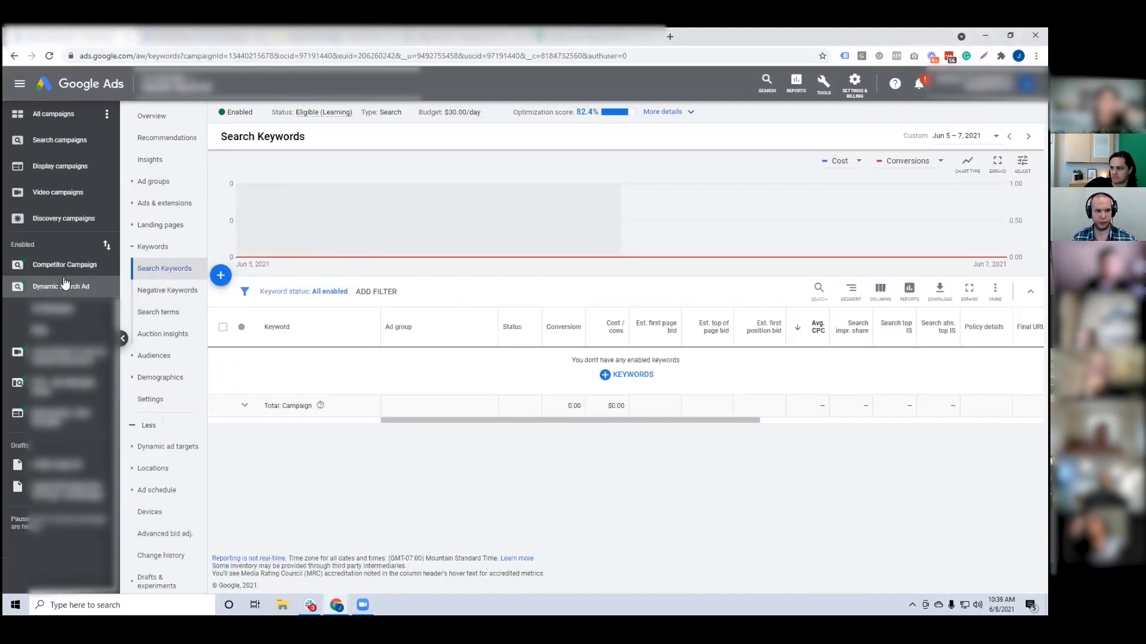
click(167, 290)
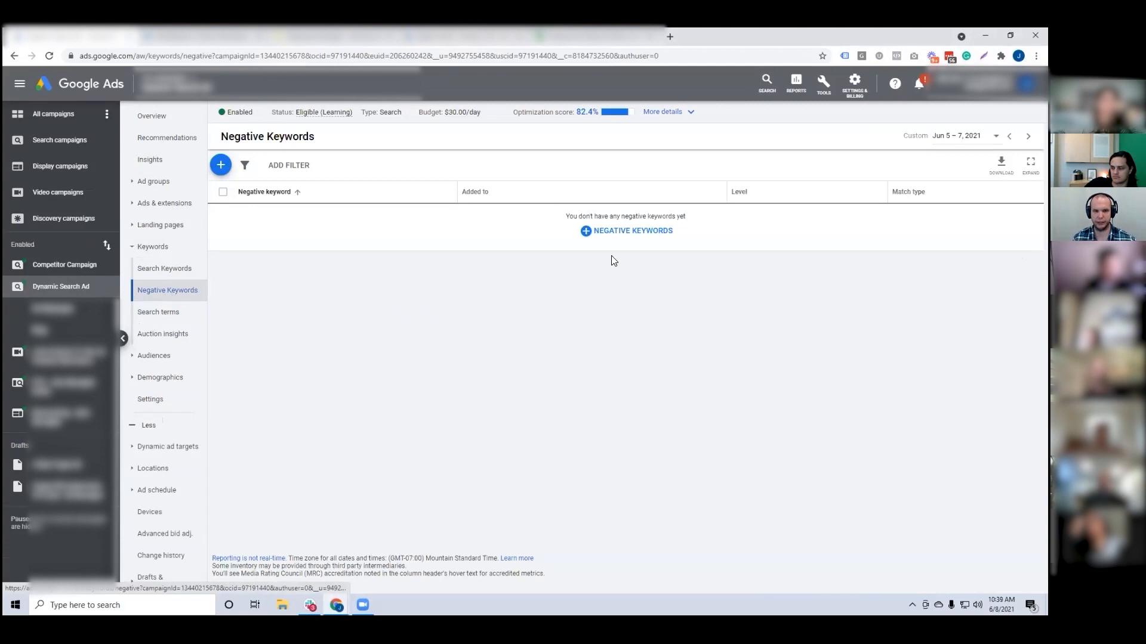
click(219, 166)
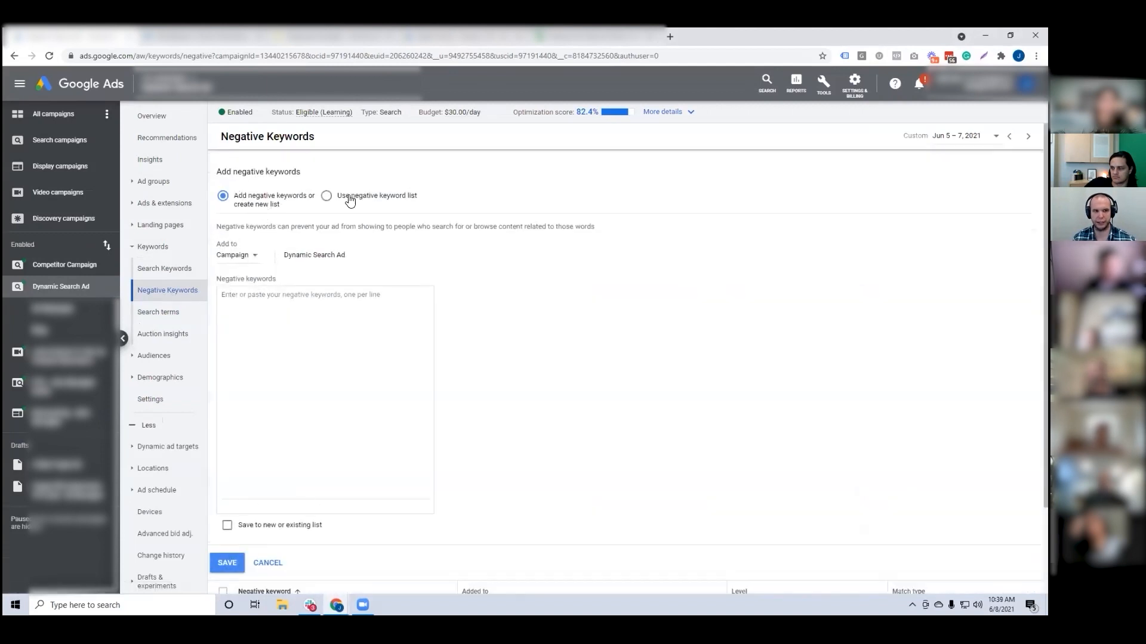
click(350, 201)
click(234, 202)
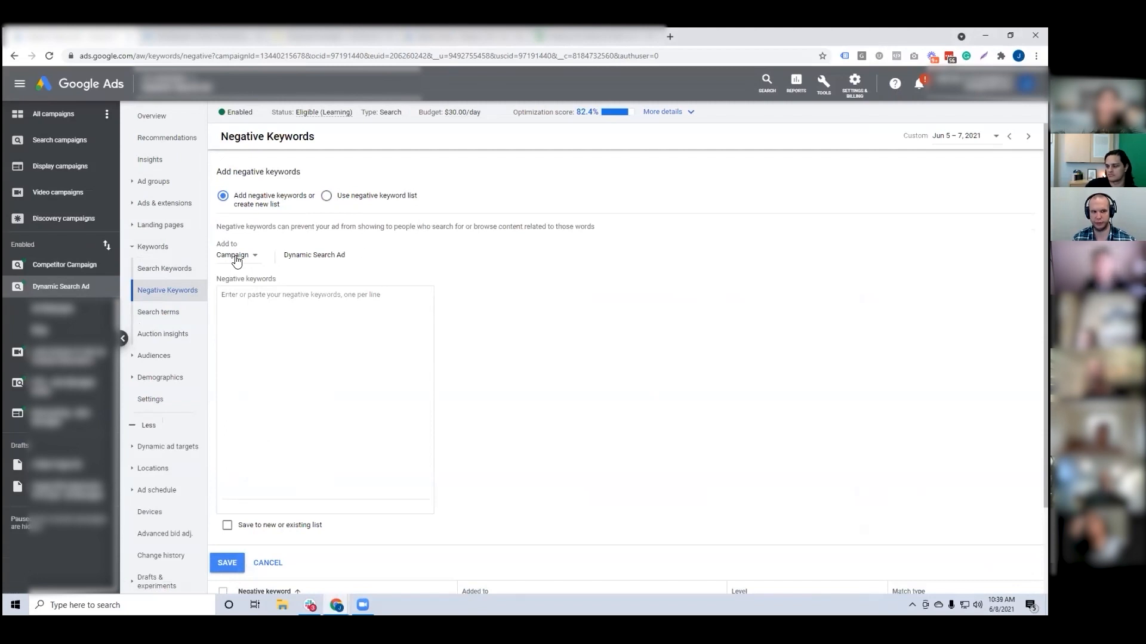
click(300, 341)
text(Sol)
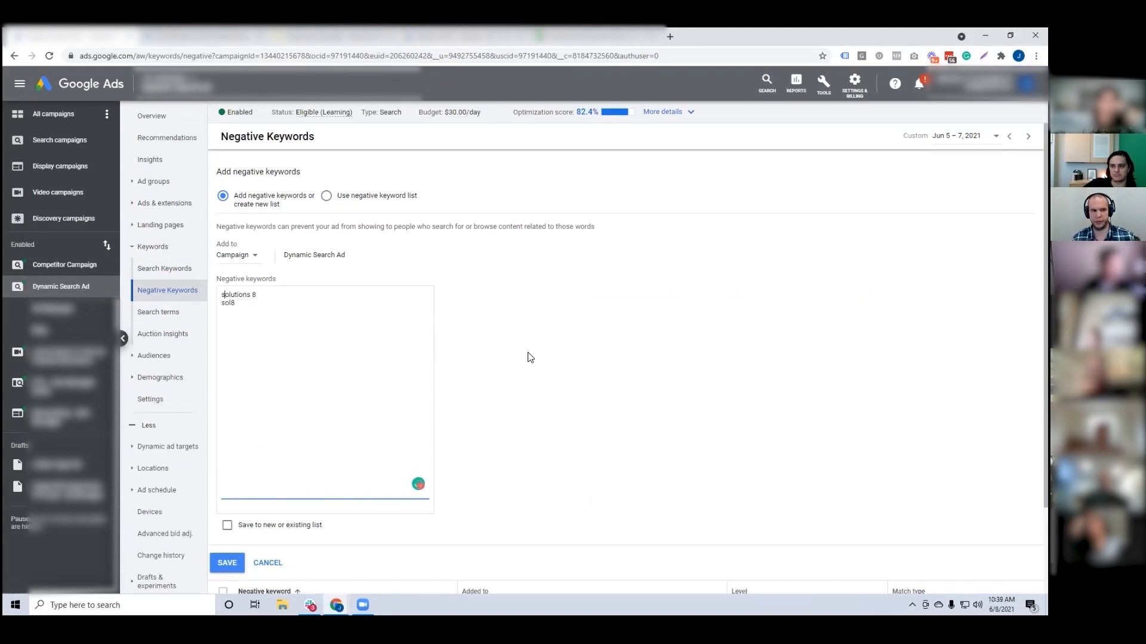
scroll(530, 357, down, 2)
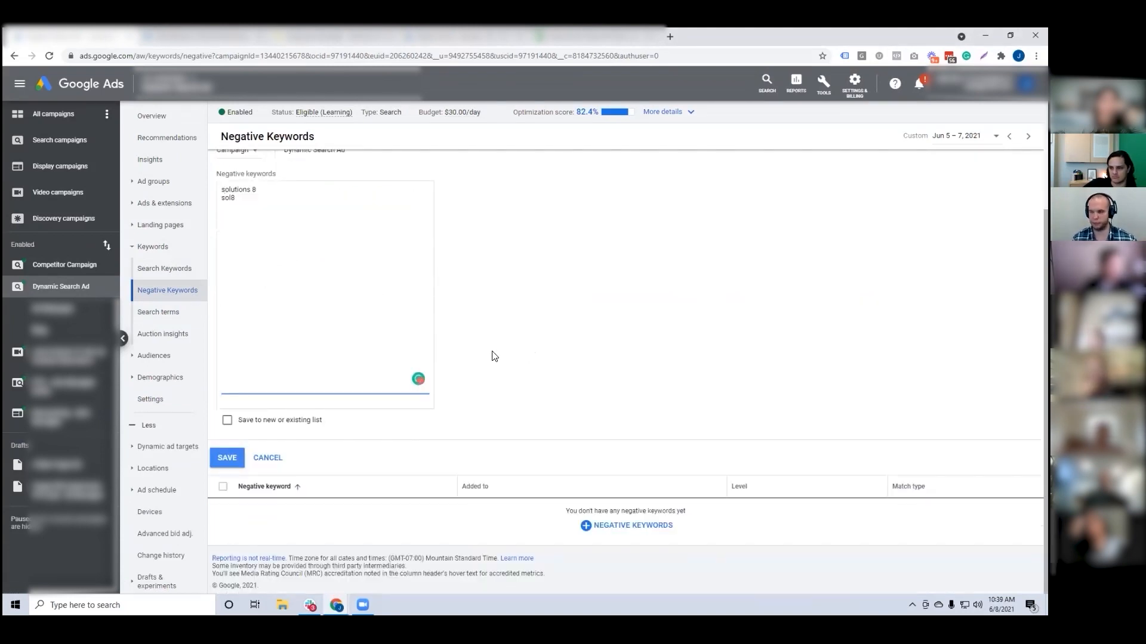
click(225, 459)
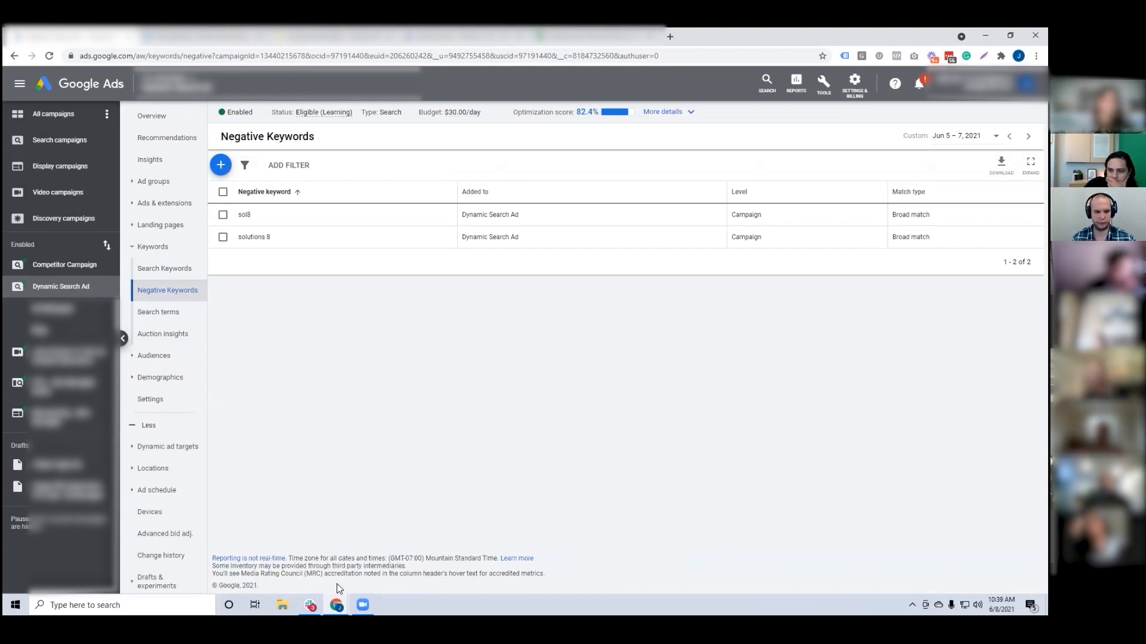
click(362, 605)
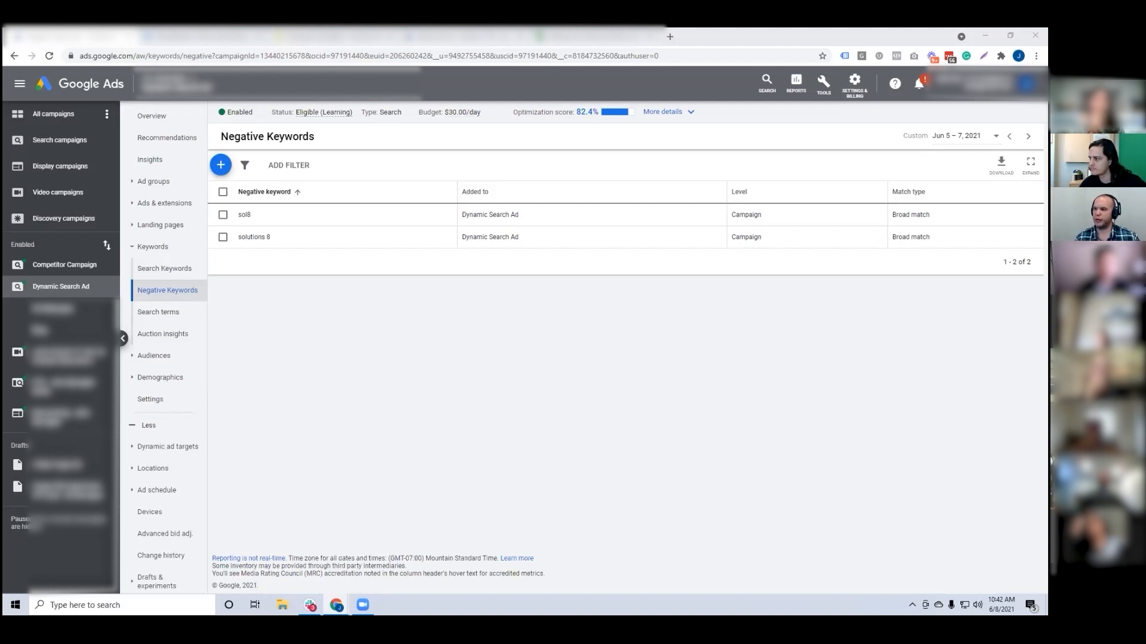
Open a new negative dynamic ad target for the Dynamic Search Ad campaign and check the levels it can be added to.
click(158, 455)
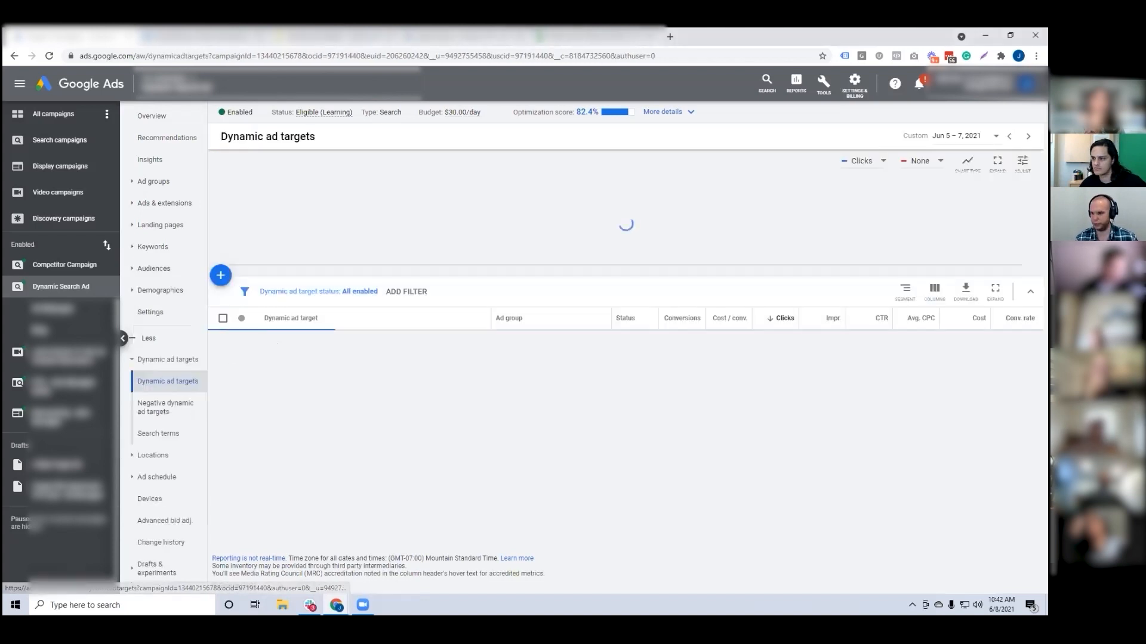
click(165, 407)
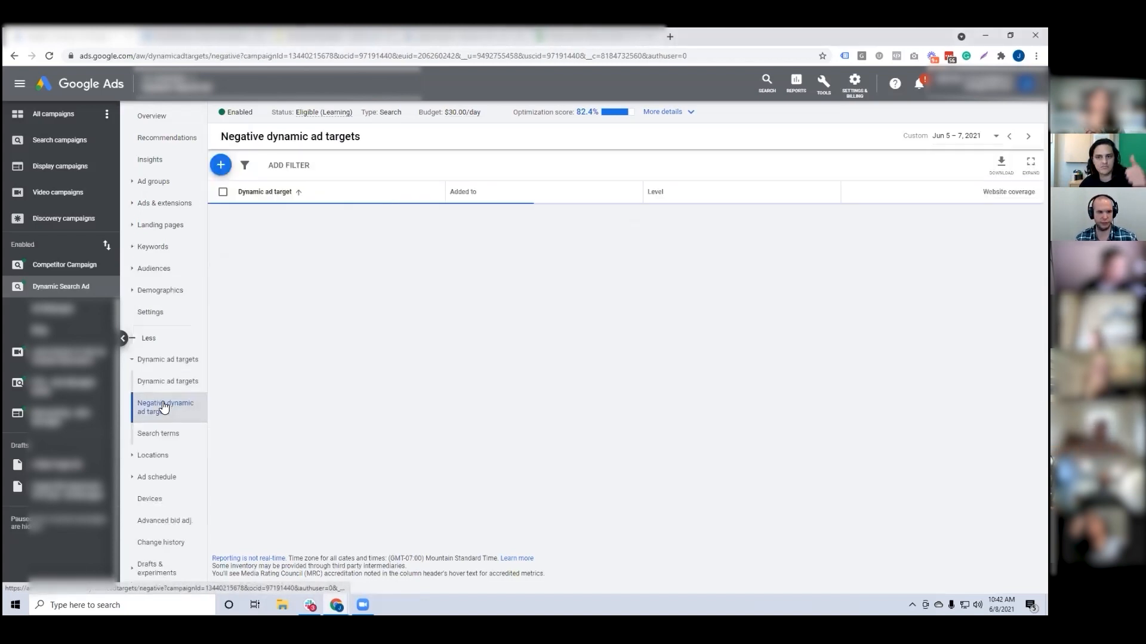
click(222, 165)
click(263, 184)
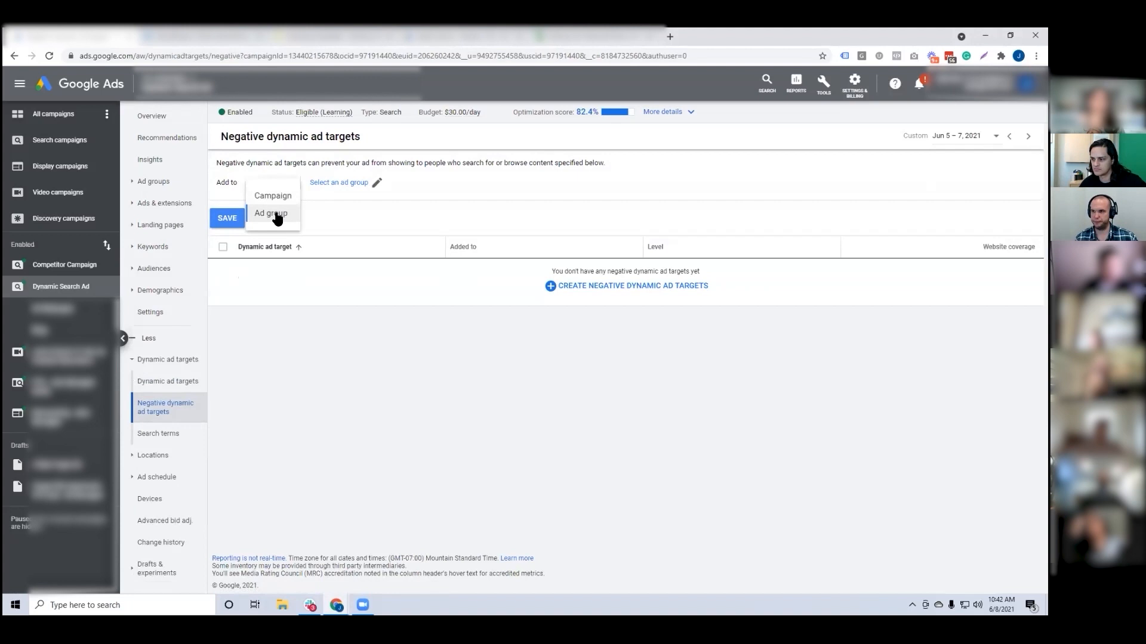
click(361, 351)
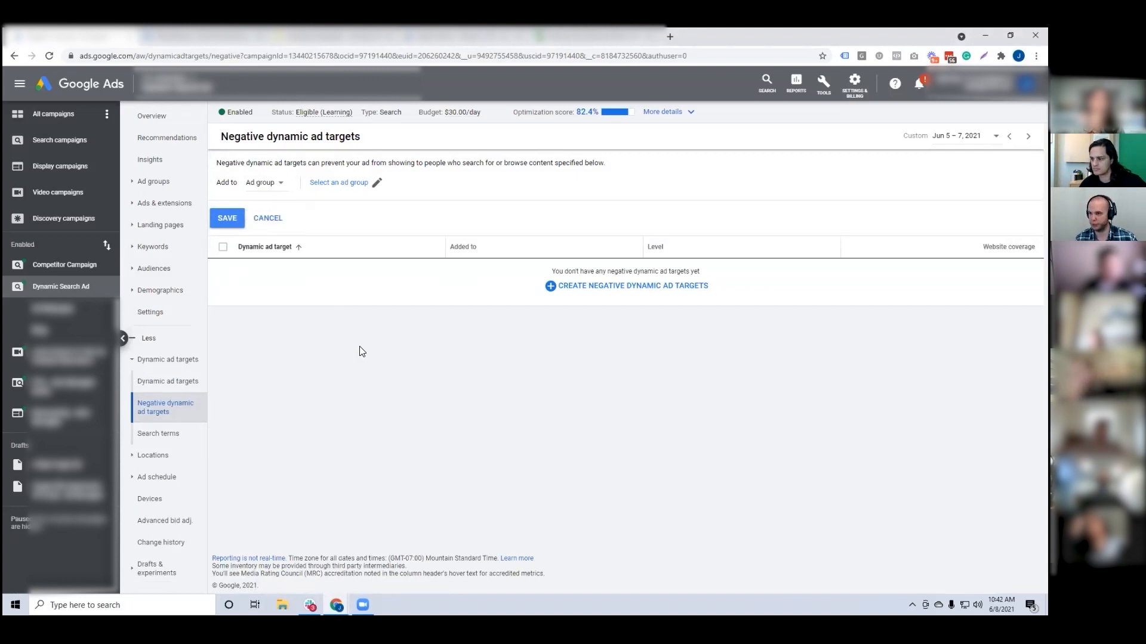